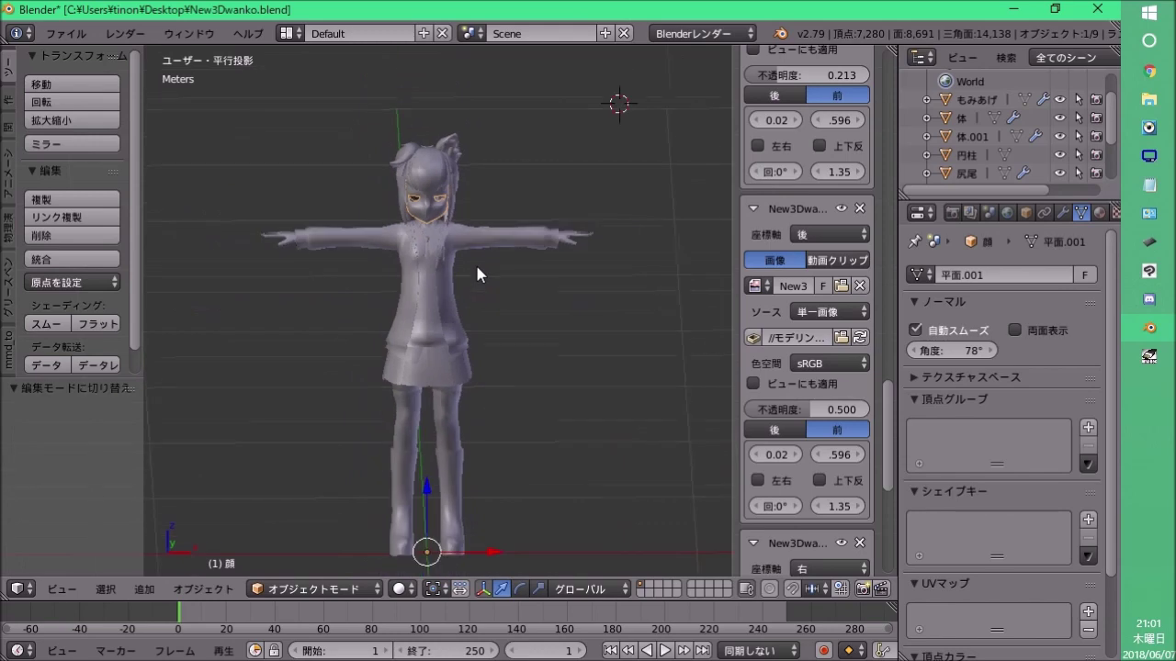
Select the tail object 尻尾 and orbit and zoom around to a near-front view of the character.
right_click(494, 294)
middle_drag(398, 301, 481, 282)
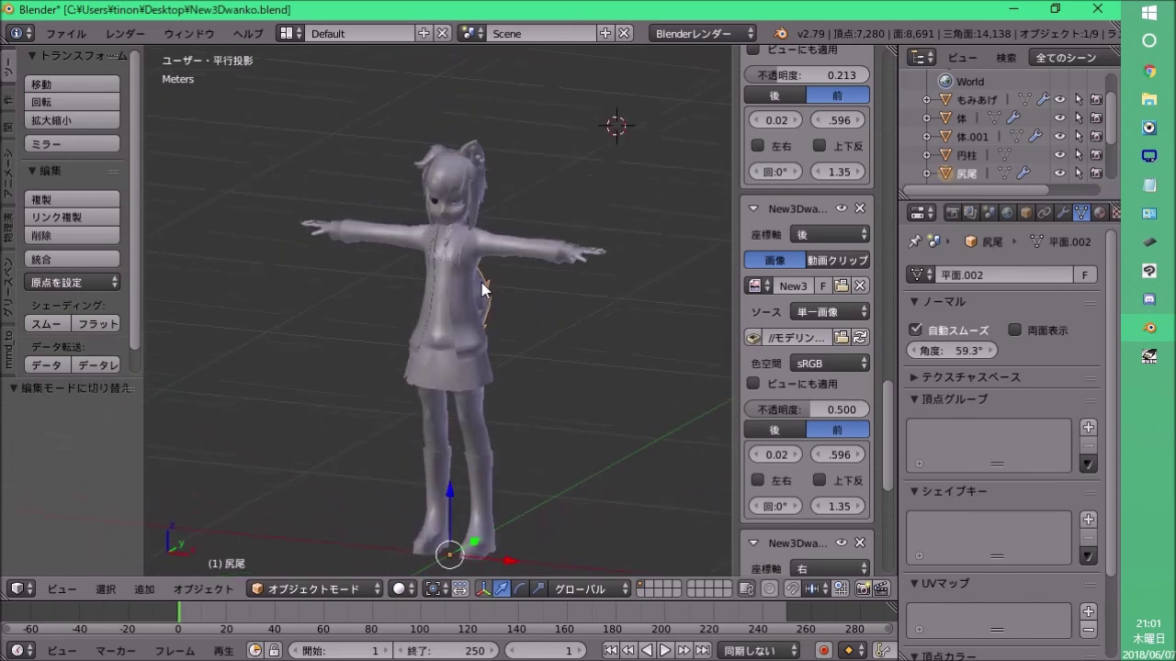
mouse_move(407, 290)
middle_down()
mouse_move(517, 291)
mouse_move(480, 304)
mouse_move(485, 281)
mouse_move(386, 281)
mouse_move(437, 282)
mouse_move(427, 253)
middle_up()
scroll(440, 281, down, 2)
scroll(396, 281, up, 4)
scroll(427, 252, down, 3)
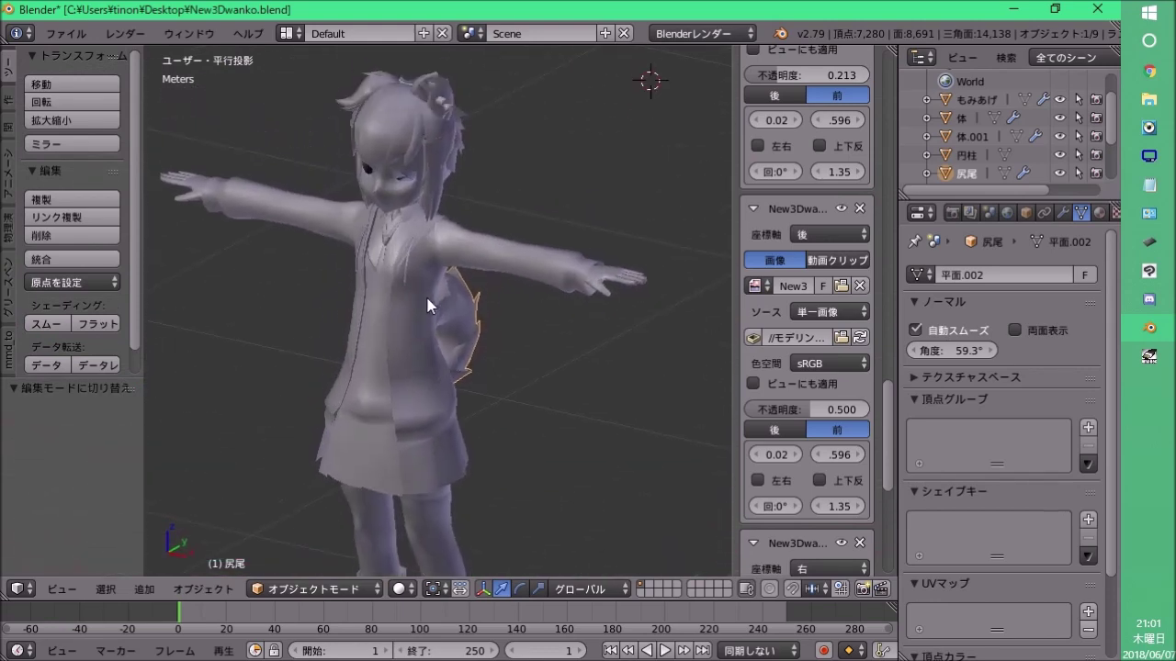
scroll(428, 302, down, 2)
mouse_move(454, 316)
middle_down()
mouse_move(462, 333)
mouse_move(386, 315)
mouse_move(312, 317)
mouse_move(569, 324)
mouse_move(493, 341)
mouse_move(354, 303)
mouse_move(372, 289)
mouse_move(428, 303)
mouse_move(441, 292)
middle_up()
scroll(494, 341, up, 2)
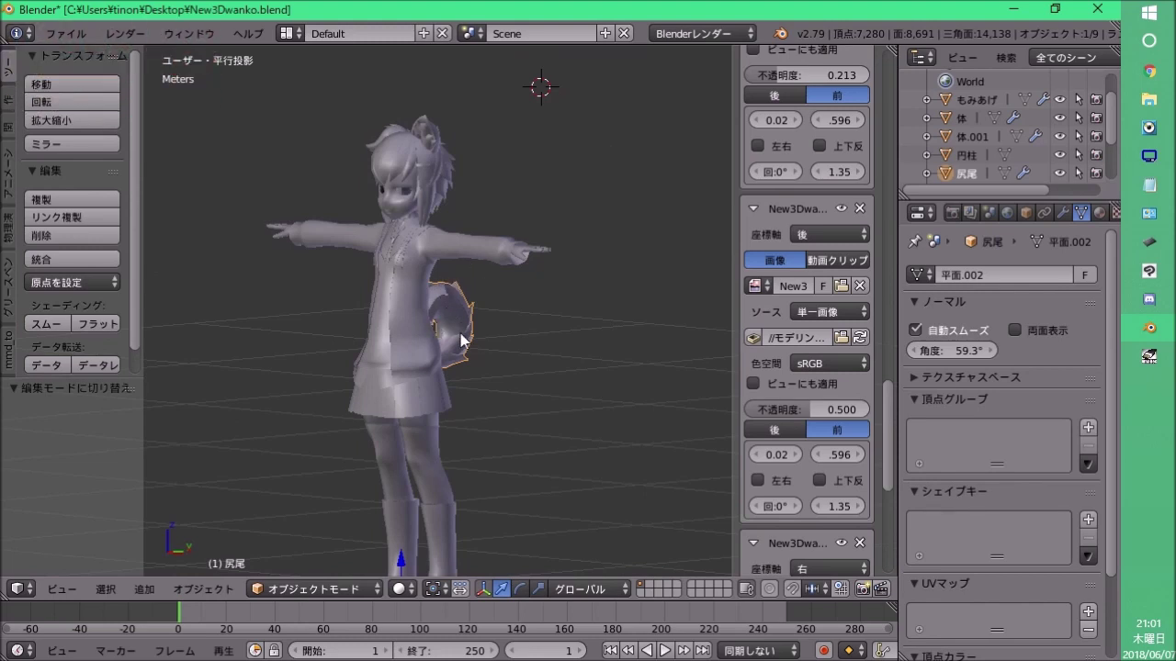
scroll(433, 323, down, 2)
mouse_move(433, 323)
middle_down()
mouse_move(416, 338)
mouse_move(488, 294)
mouse_move(437, 236)
middle_up()
Orbit to a three-quarter side view and zoom in to inspect the tail from the side.
scroll(468, 329, up, 3)
scroll(451, 278, up, 2)
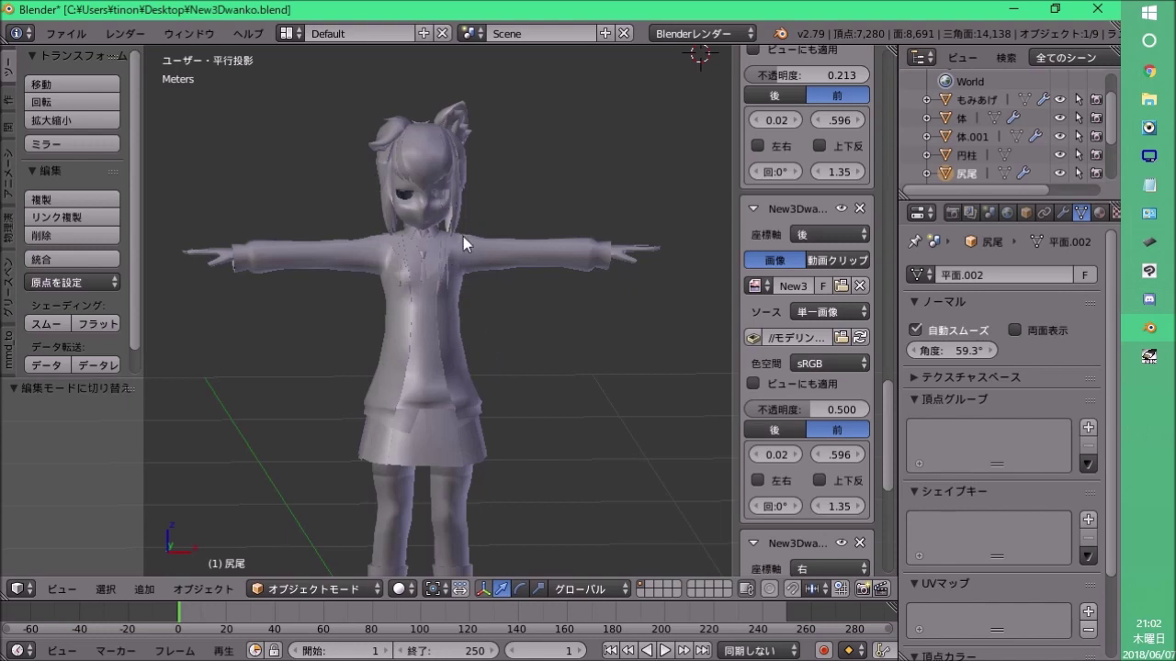
mouse_move(477, 316)
middle_down()
mouse_move(475, 376)
mouse_move(407, 346)
mouse_move(493, 370)
middle_up()
scroll(424, 367, down, 2)
scroll(408, 347, up, 3)
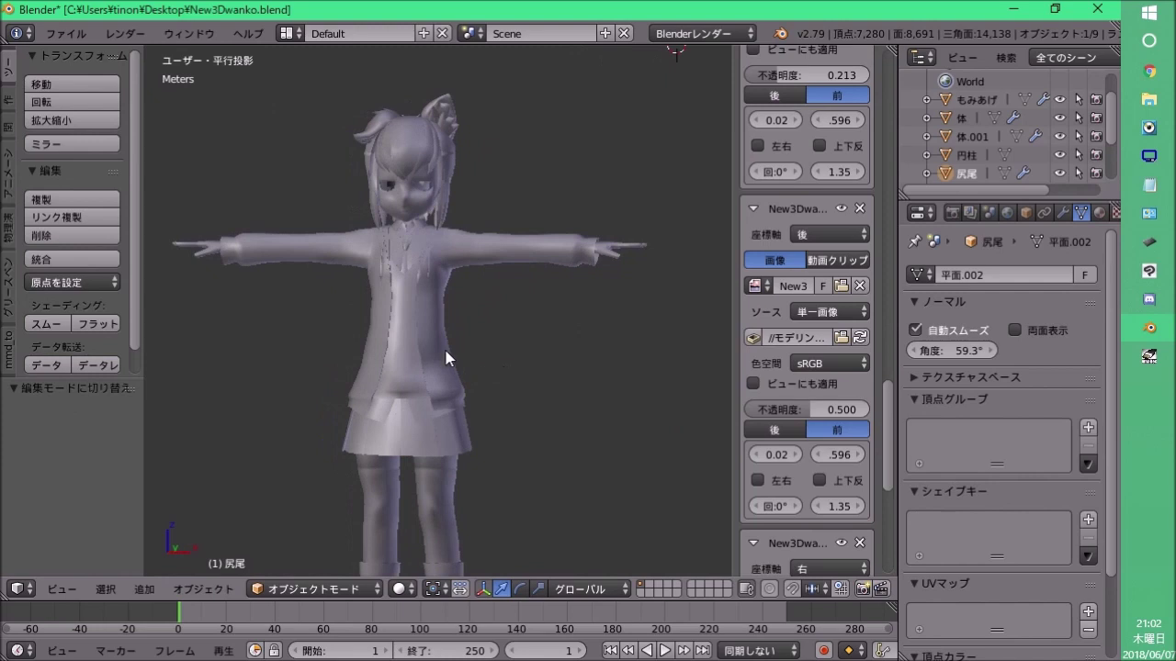
mouse_move(418, 353)
middle_down()
mouse_move(438, 368)
mouse_move(440, 392)
mouse_move(320, 344)
mouse_move(419, 351)
mouse_move(494, 394)
mouse_move(420, 386)
mouse_move(551, 401)
middle_up()
scroll(419, 352, down, 2)
scroll(418, 358, up, 2)
scroll(532, 379, up, 4)
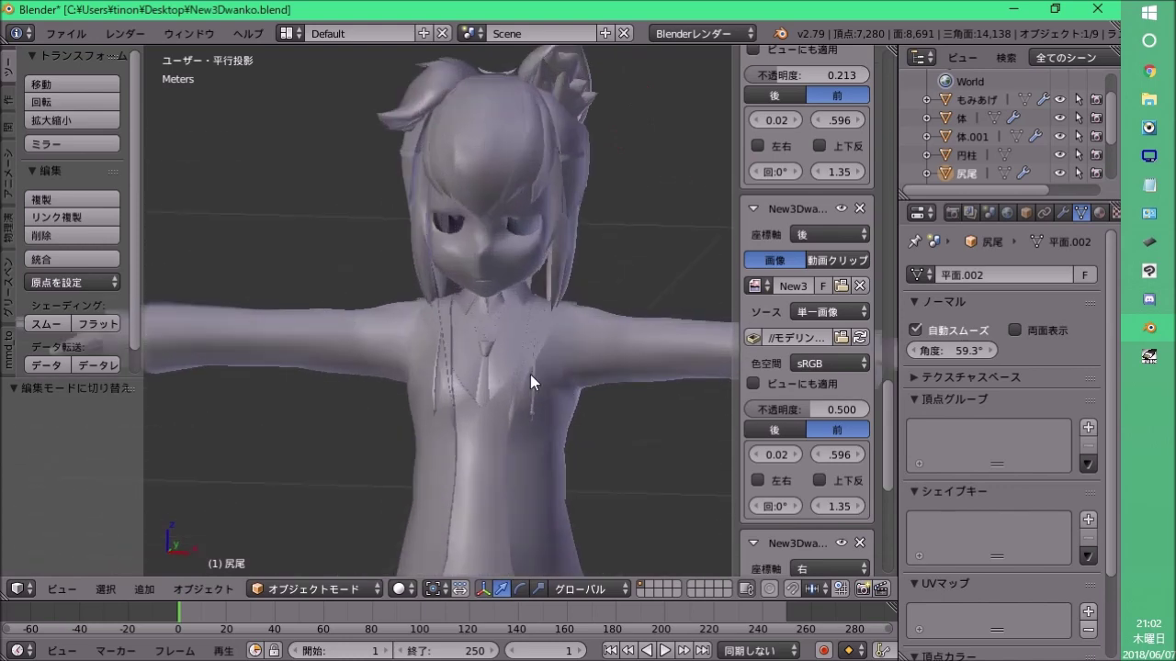
scroll(441, 340, up, 2)
scroll(448, 390, up, 1)
scroll(502, 275, up, 2)
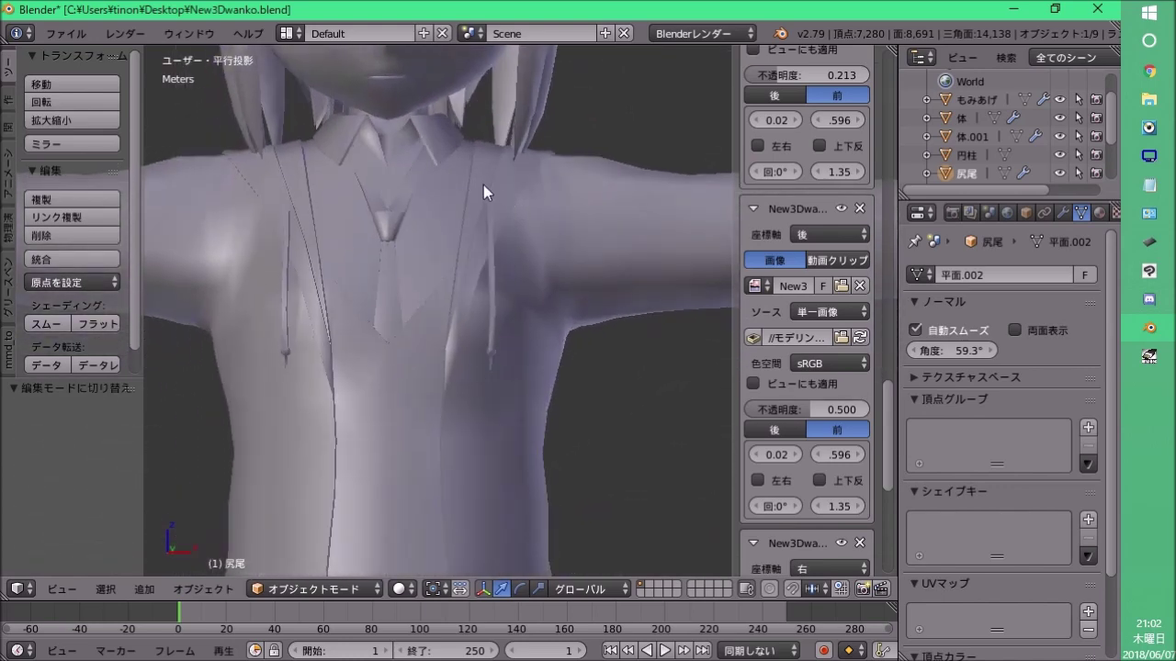
scroll(502, 208, up, 2)
scroll(510, 239, down, 3)
Select the body mesh 体.001 and switch it into Edit Mode.
right_click(498, 345)
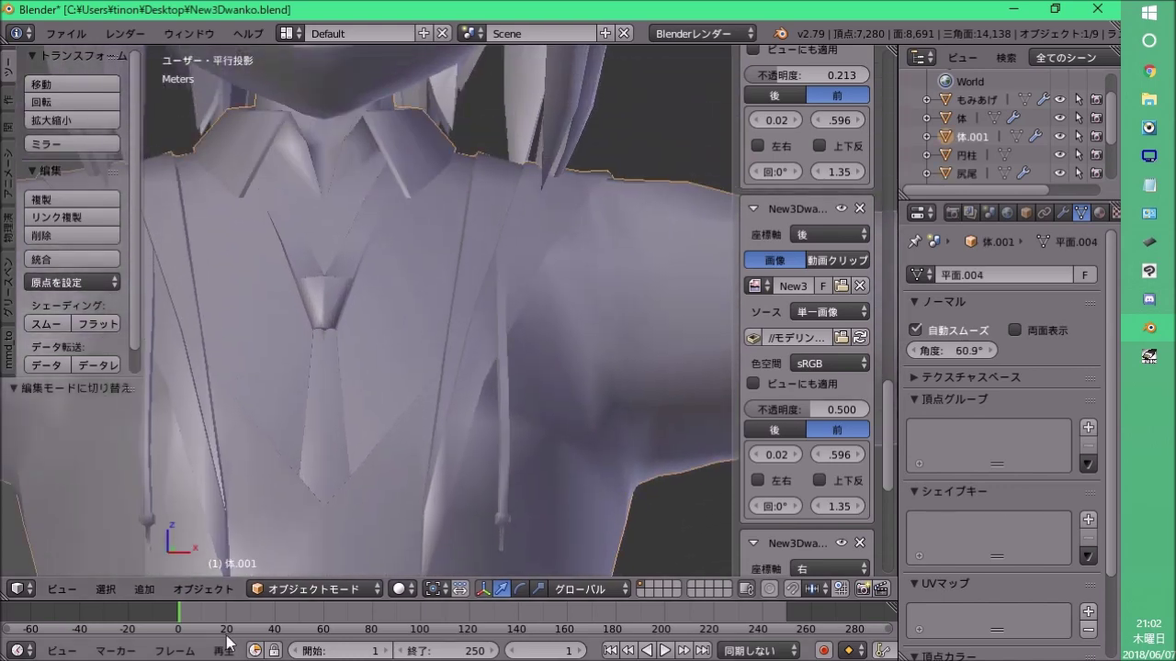
click(317, 589)
click(309, 546)
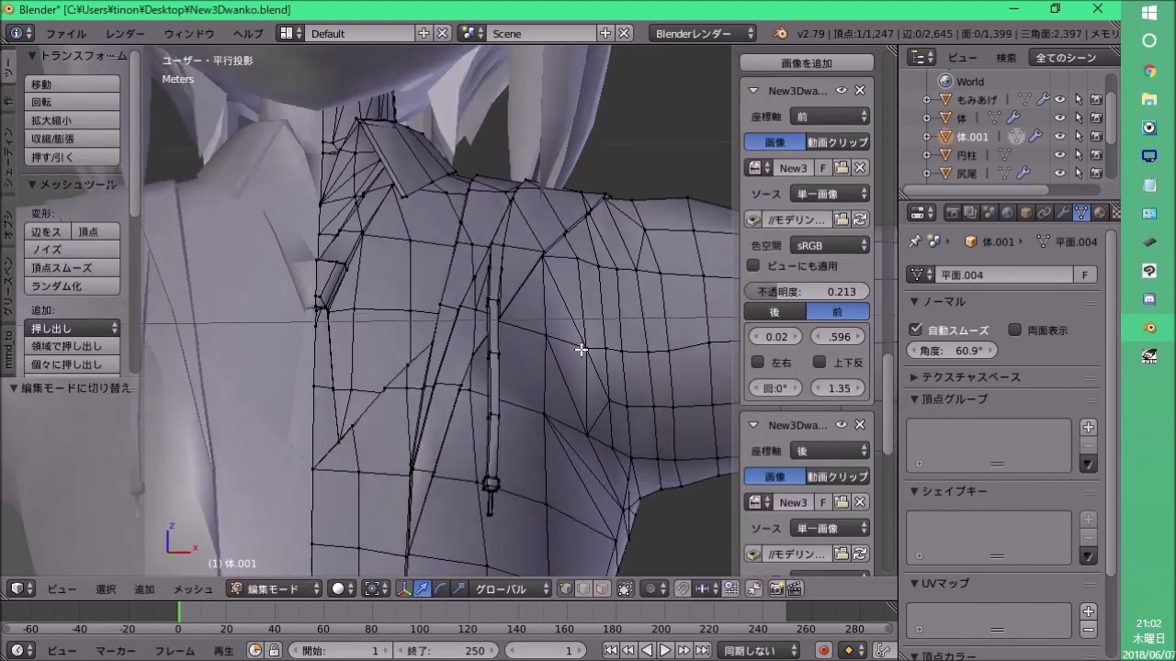
shift+scroll(540, 301, up, 5)
scroll(558, 451, up, 2)
scroll(558, 451, down, 3)
Select a shoulder vertex and orbit along the arm to inspect it.
right_click(481, 389)
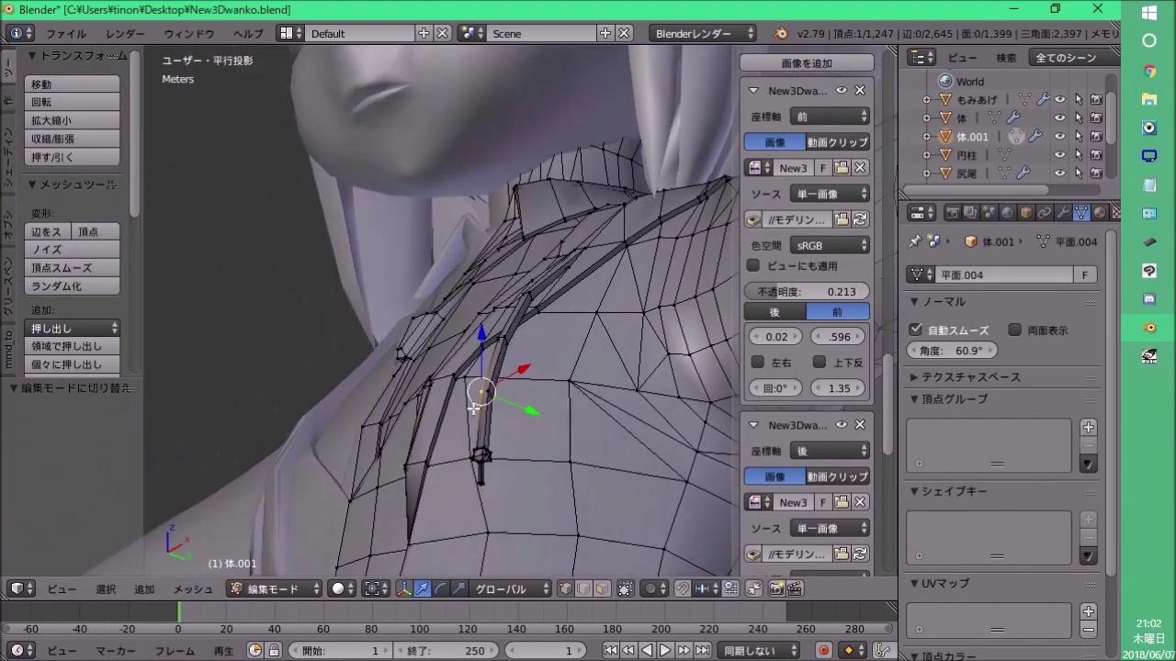
mouse_move(496, 349)
middle_down()
mouse_move(528, 316)
mouse_move(528, 386)
mouse_move(350, 397)
mouse_move(419, 366)
mouse_move(472, 210)
mouse_move(538, 281)
mouse_move(546, 378)
mouse_move(420, 322)
middle_up()
shift+scroll(528, 316, up, 5)
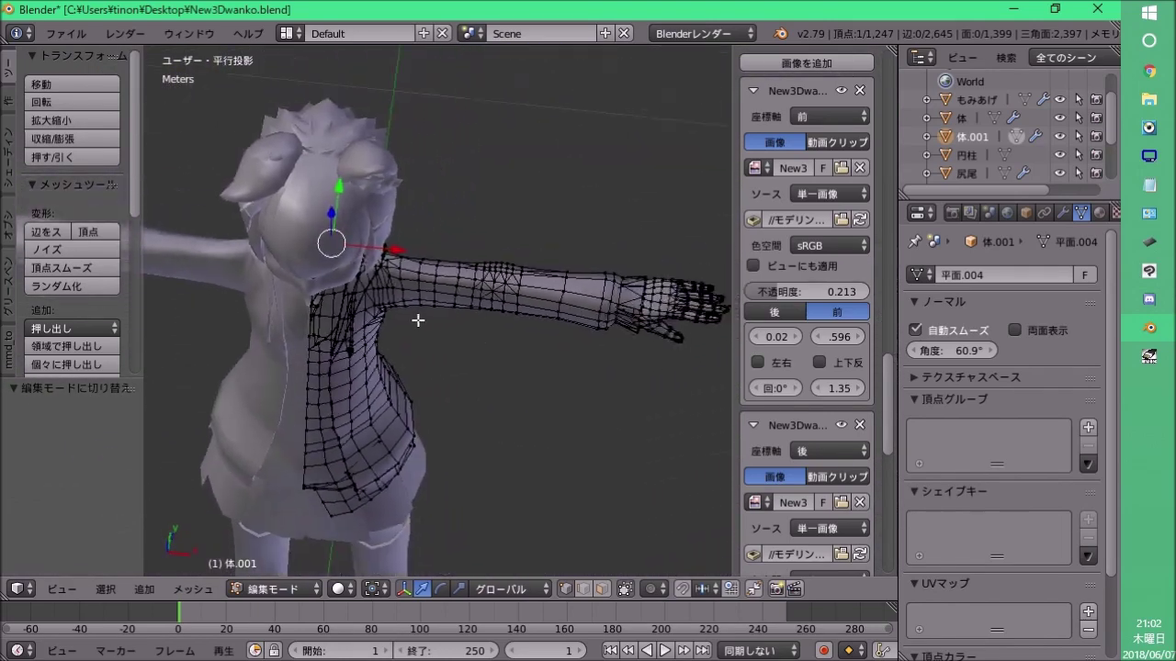
scroll(323, 329, up, 5)
scroll(530, 340, up, 2)
middle_drag(530, 341, 462, 277)
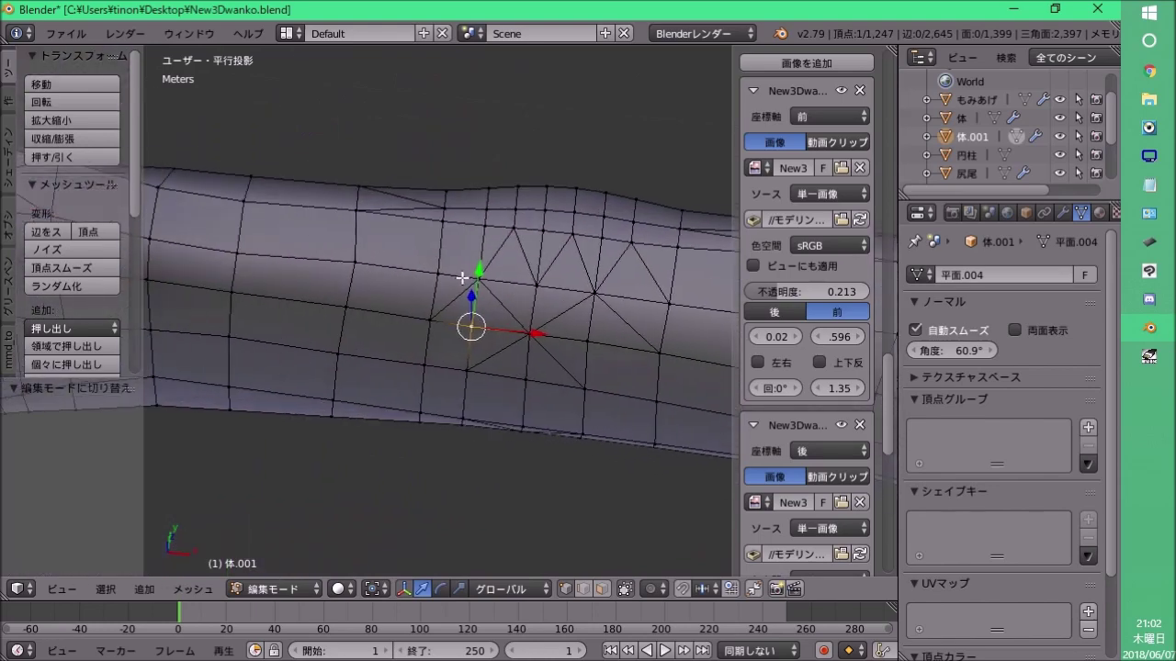
mouse_move(586, 324)
middle_down()
mouse_move(383, 302)
mouse_move(464, 313)
mouse_move(414, 210)
mouse_move(387, 318)
mouse_move(355, 304)
mouse_move(414, 359)
mouse_move(407, 339)
mouse_move(258, 283)
mouse_move(286, 304)
middle_up()
scroll(257, 283, up, 3)
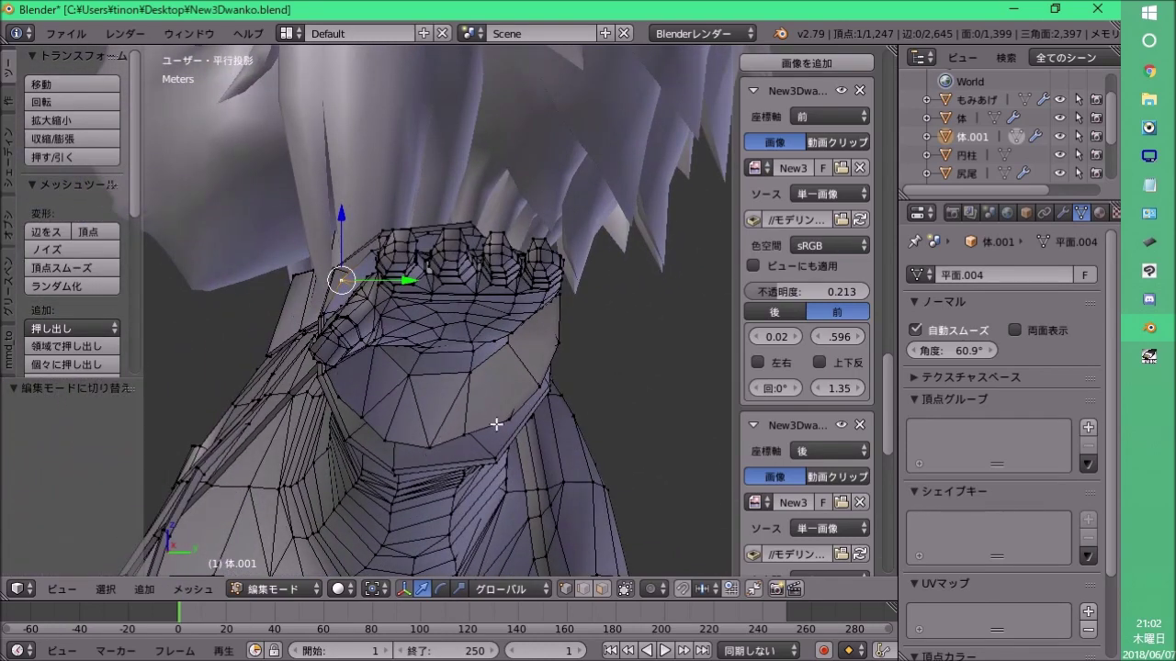
Nudge the selected vertex about 0.957 mm with G.
key(g)
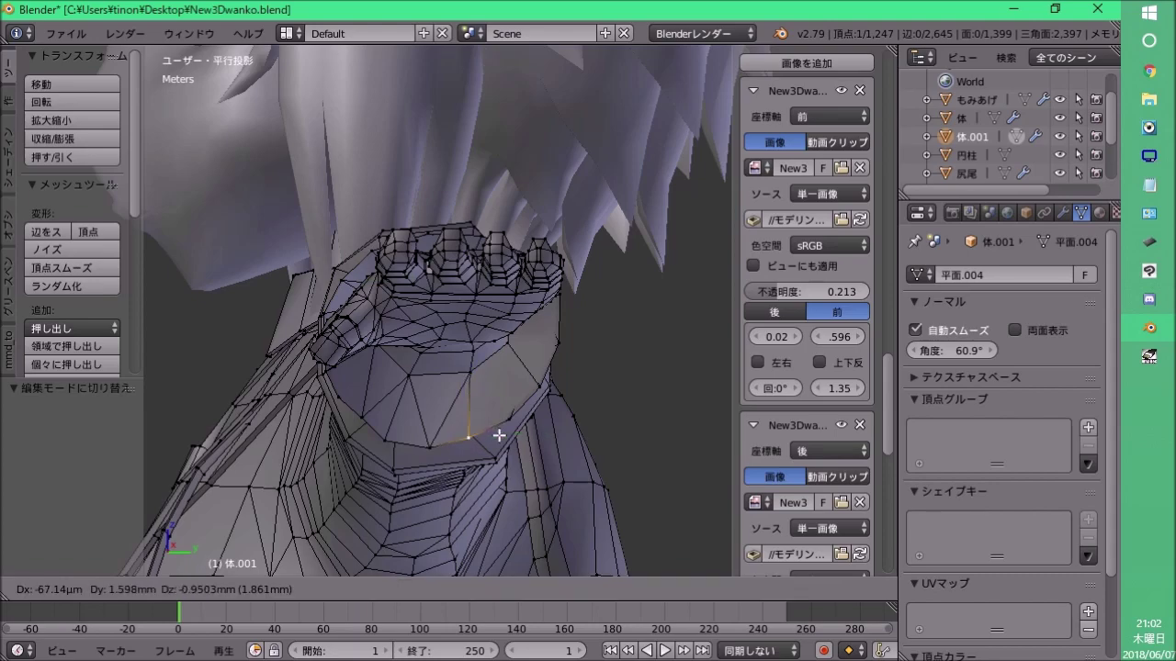
click(503, 435)
key(g)
click(511, 418)
mouse_move(511, 418)
middle_down()
mouse_move(514, 294)
mouse_move(515, 420)
middle_up()
scroll(684, 335, up, 3)
scroll(685, 335, down, 4)
Reframe the character from the front and return to Object Mode.
mouse_move(411, 350)
middle_down()
mouse_move(454, 394)
mouse_move(567, 401)
middle_up()
scroll(384, 386, up, 3)
mouse_move(384, 387)
middle_down()
mouse_move(485, 402)
mouse_move(420, 480)
middle_up()
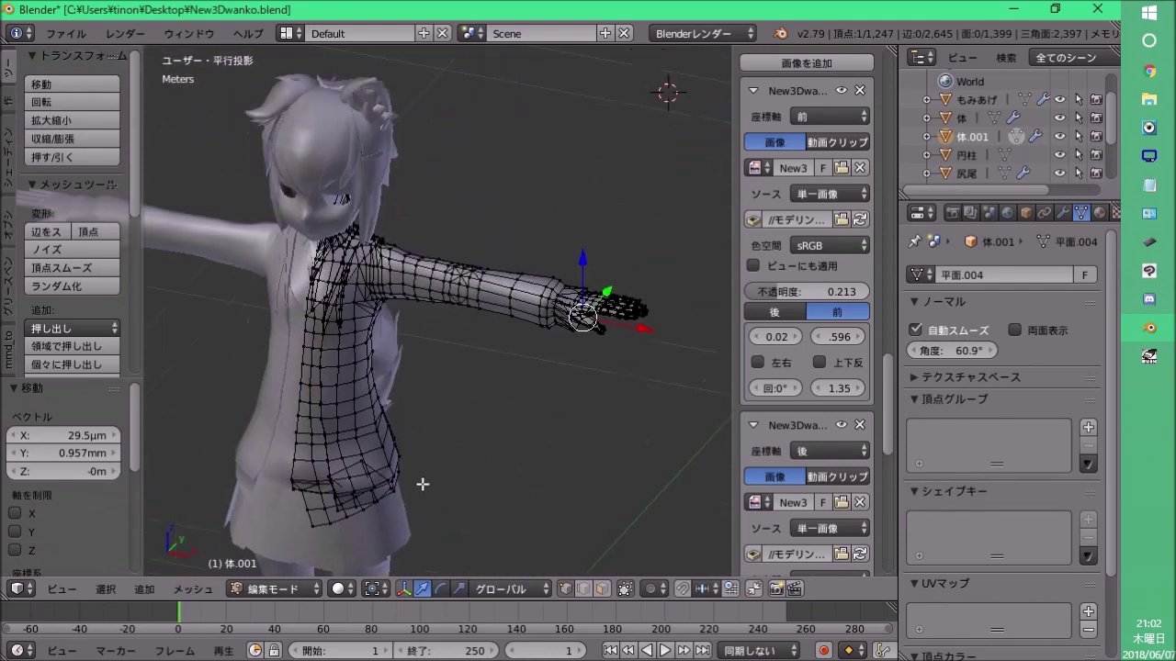
scroll(420, 480, up, 1)
scroll(480, 360, up, 2)
scroll(481, 360, down, 3)
shift+middle_drag(478, 395, 473, 275)
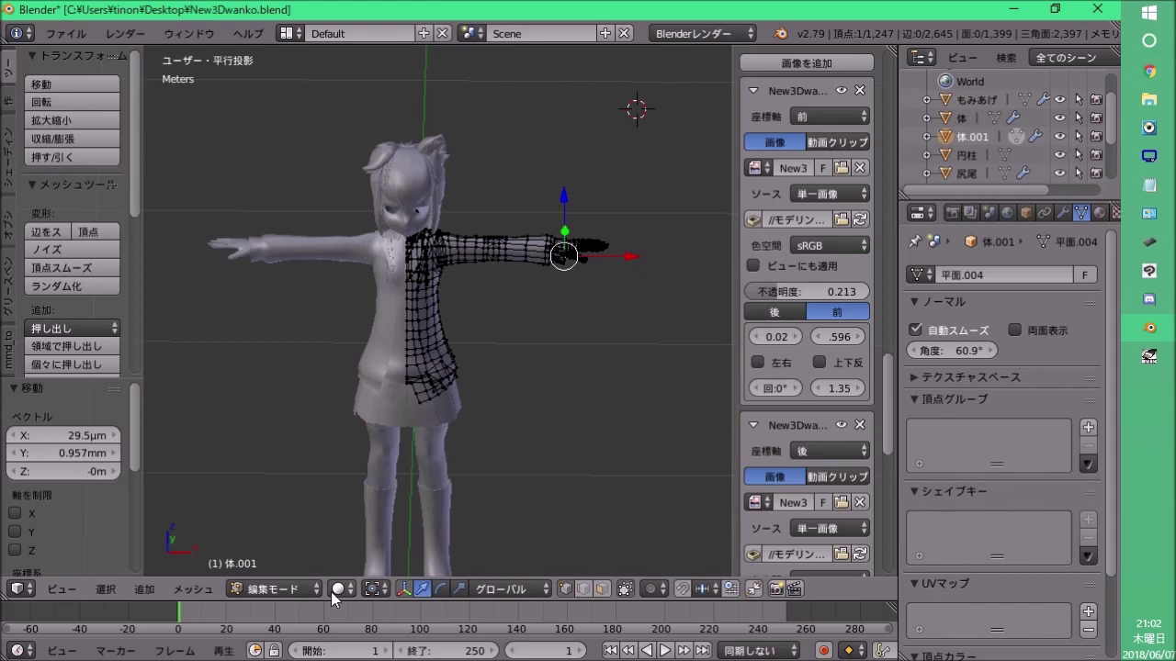
click(261, 589)
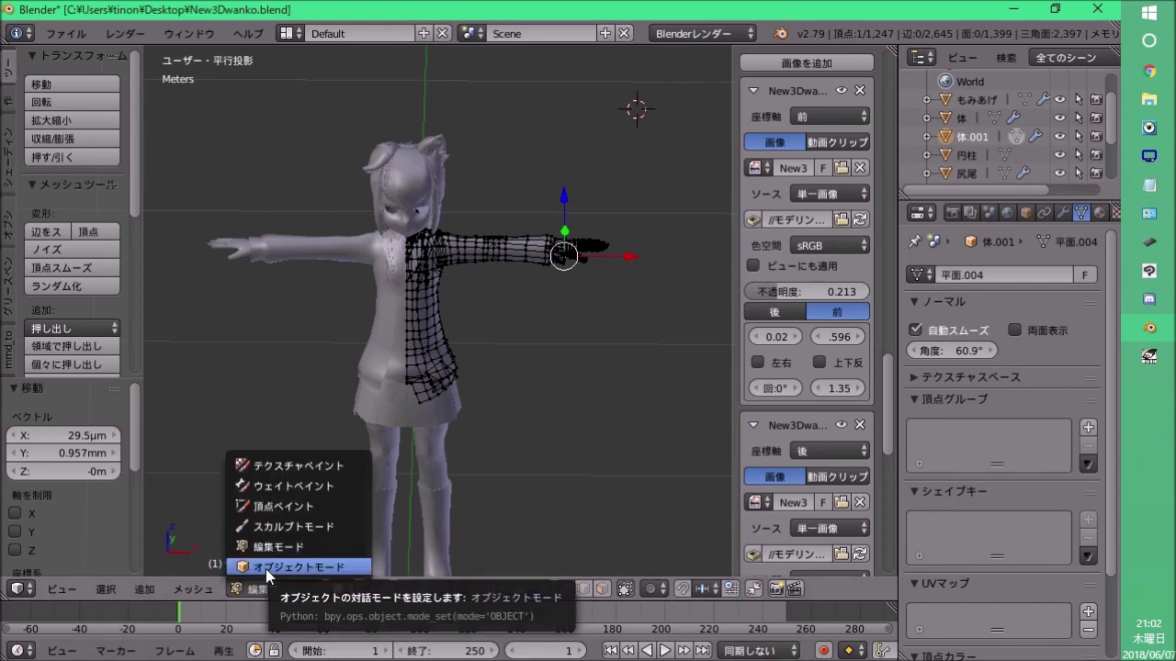
click(278, 566)
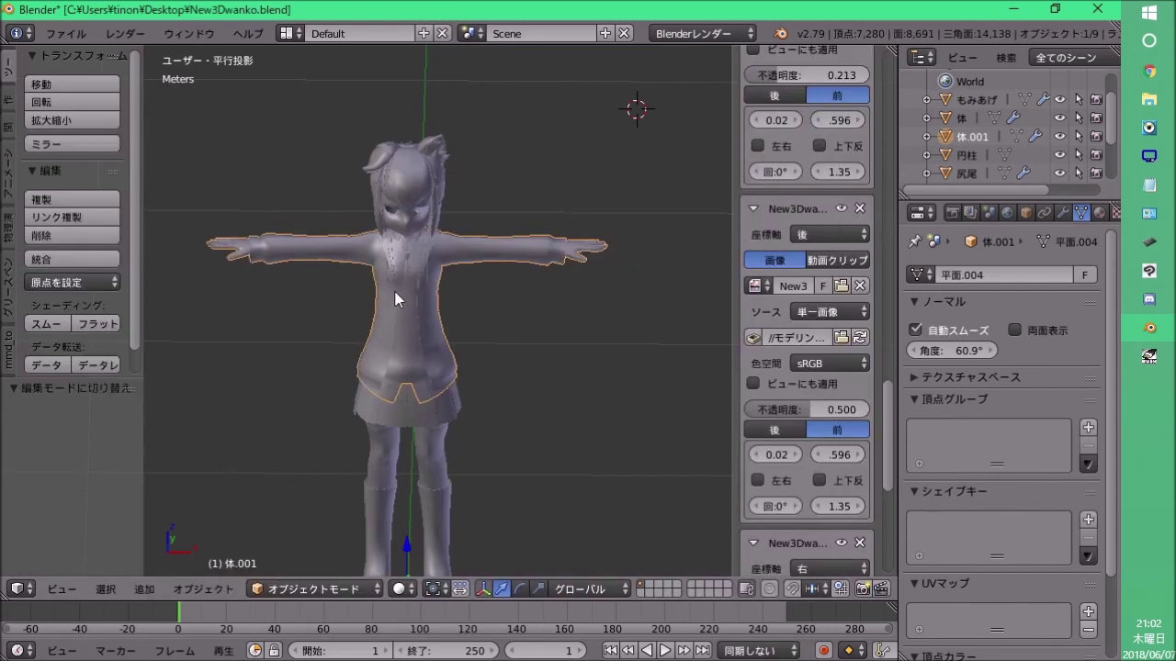
Add cylinder 円柱.001 with 32 vertices, 1 m radius and 2 m depth, and snap the cursor to origin with Shift+C.
mouse_move(395, 298)
middle_down()
mouse_move(379, 269)
mouse_move(250, 221)
middle_up()
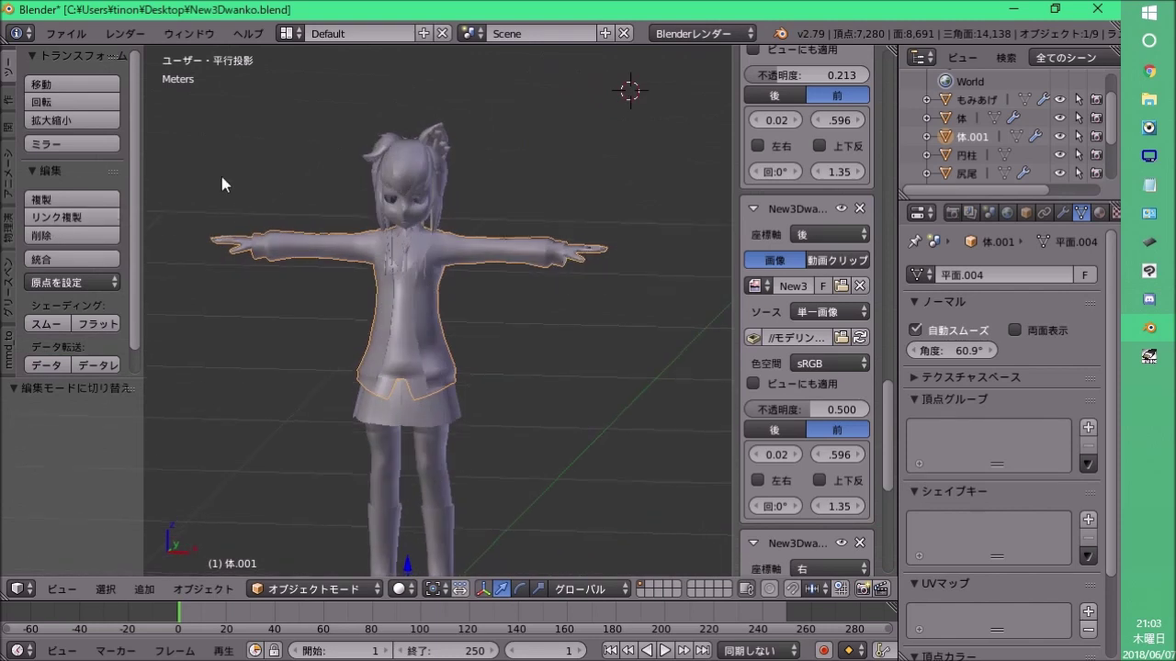
click(10, 100)
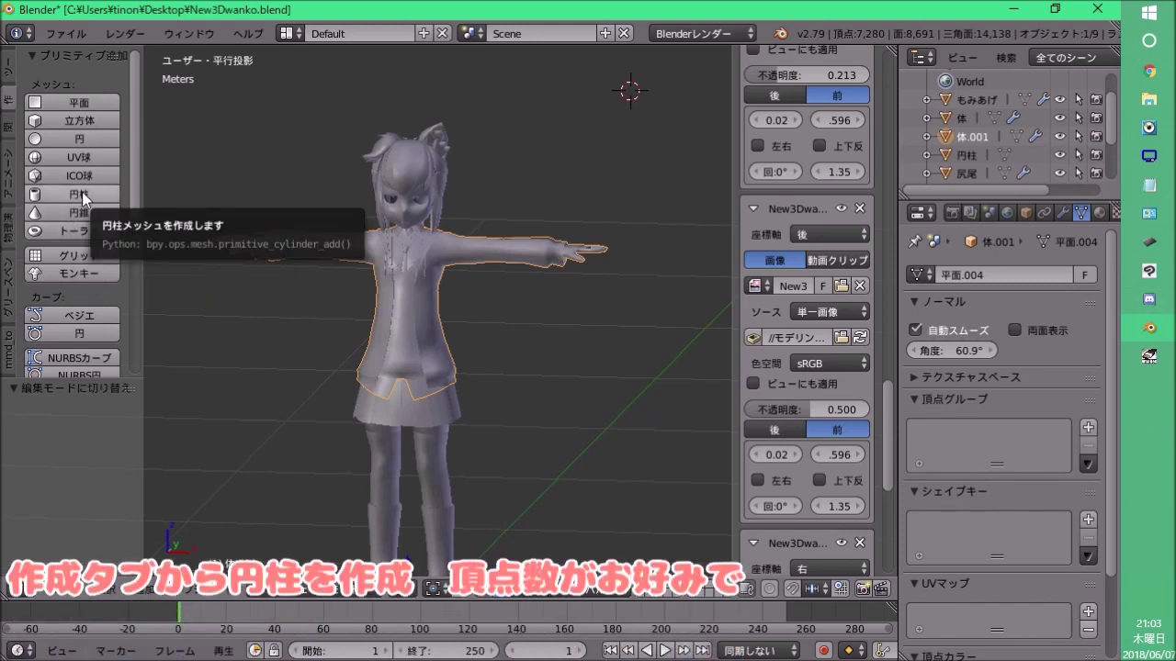
click(82, 191)
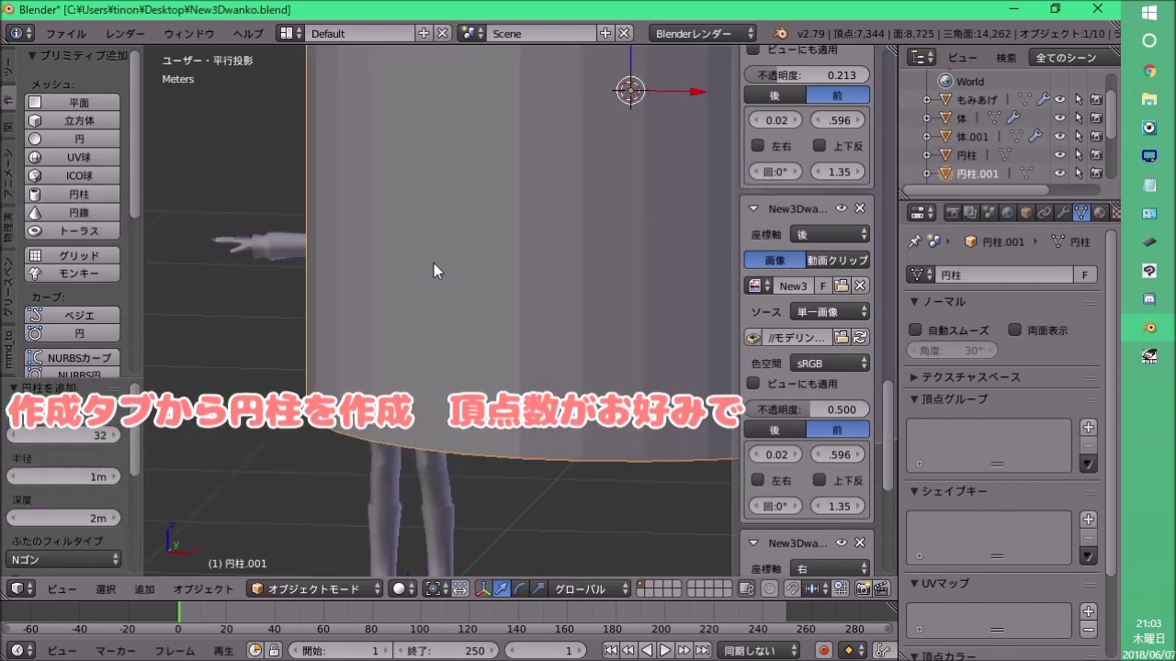
scroll(433, 264, down, 4)
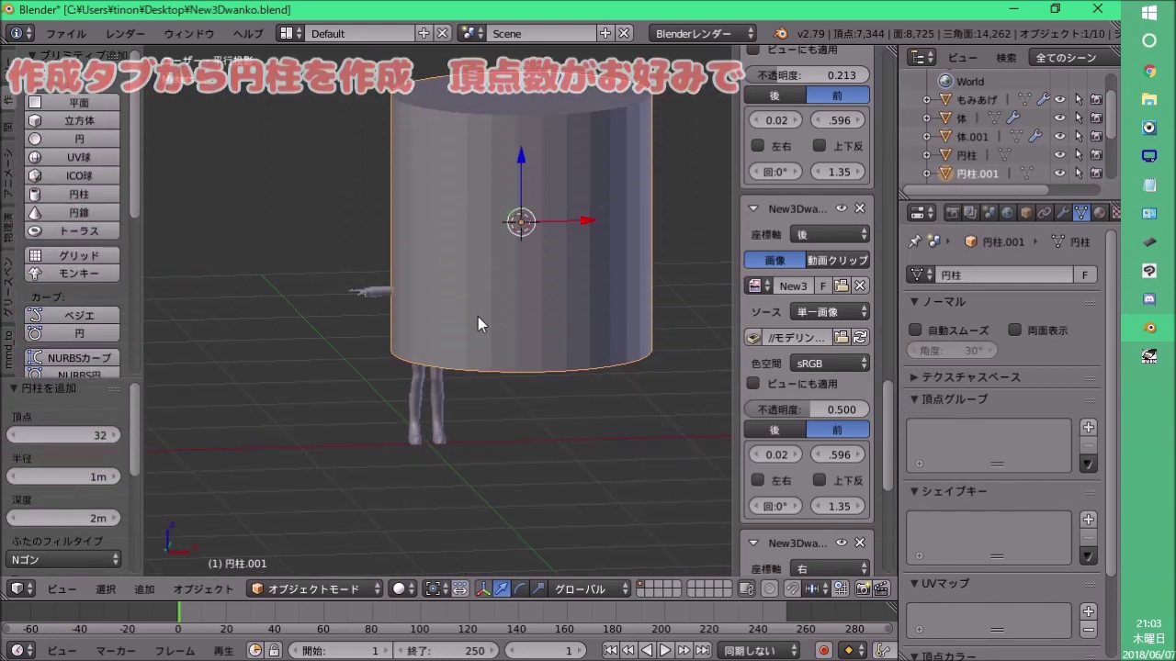
key(shift+c)
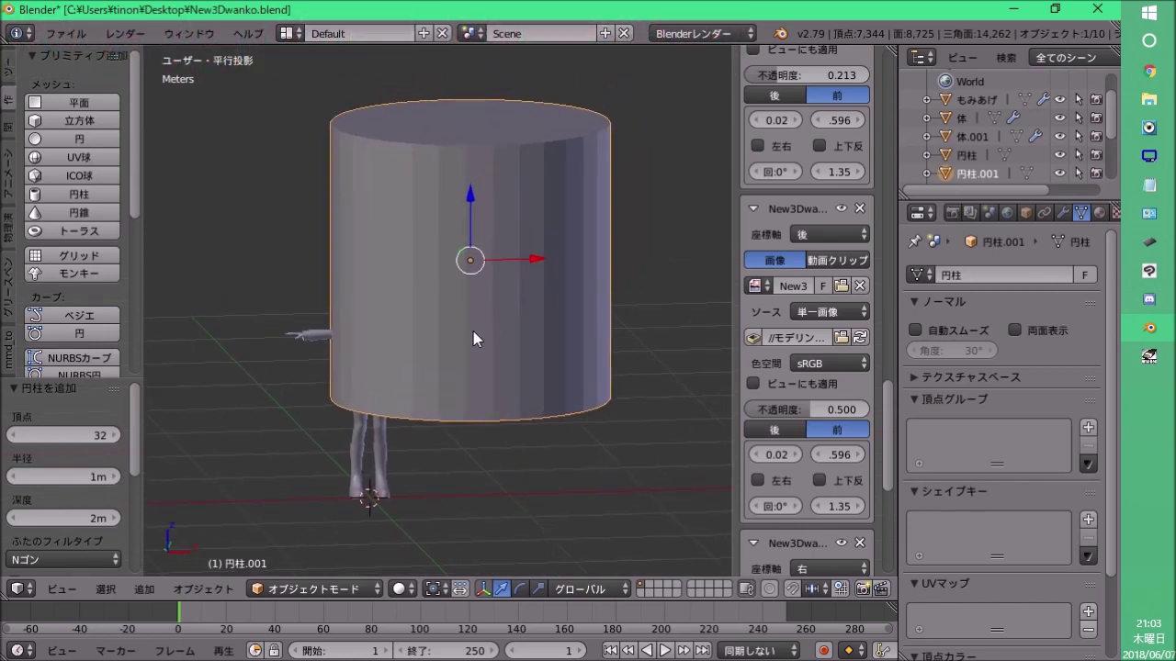
key(shift+ctrl+alt+c)
Apply Set Origin to the cylinder, finishing with Geometry to Origin at Median Center.
click(473, 307)
key(shift+ctrl+alt+c)
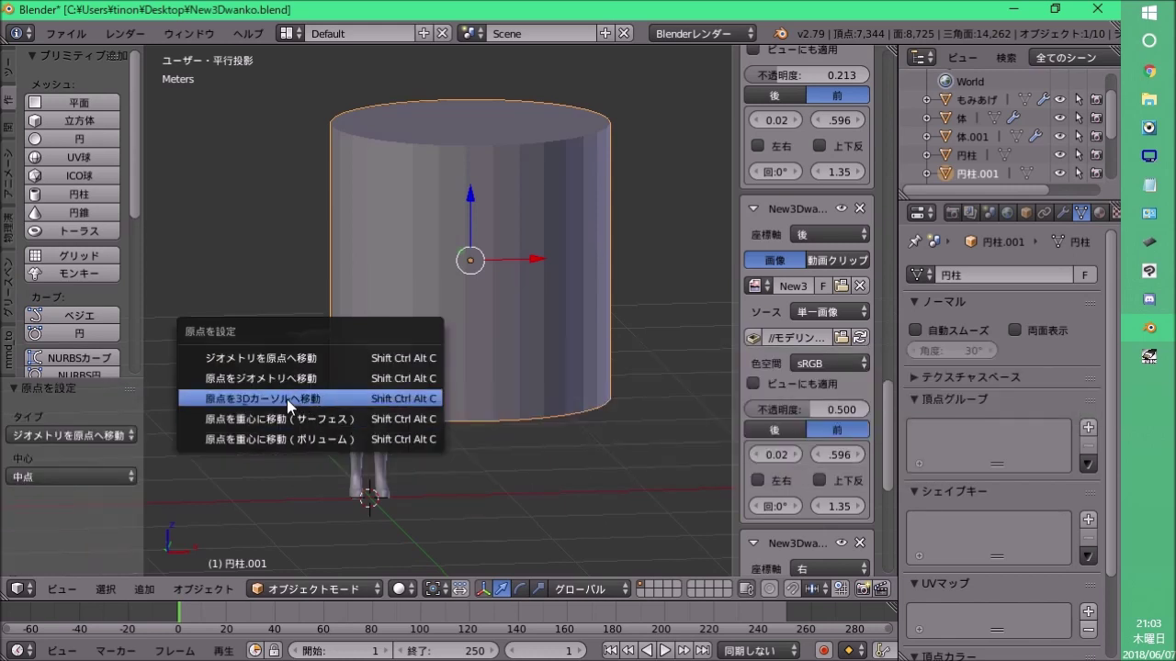
click(290, 399)
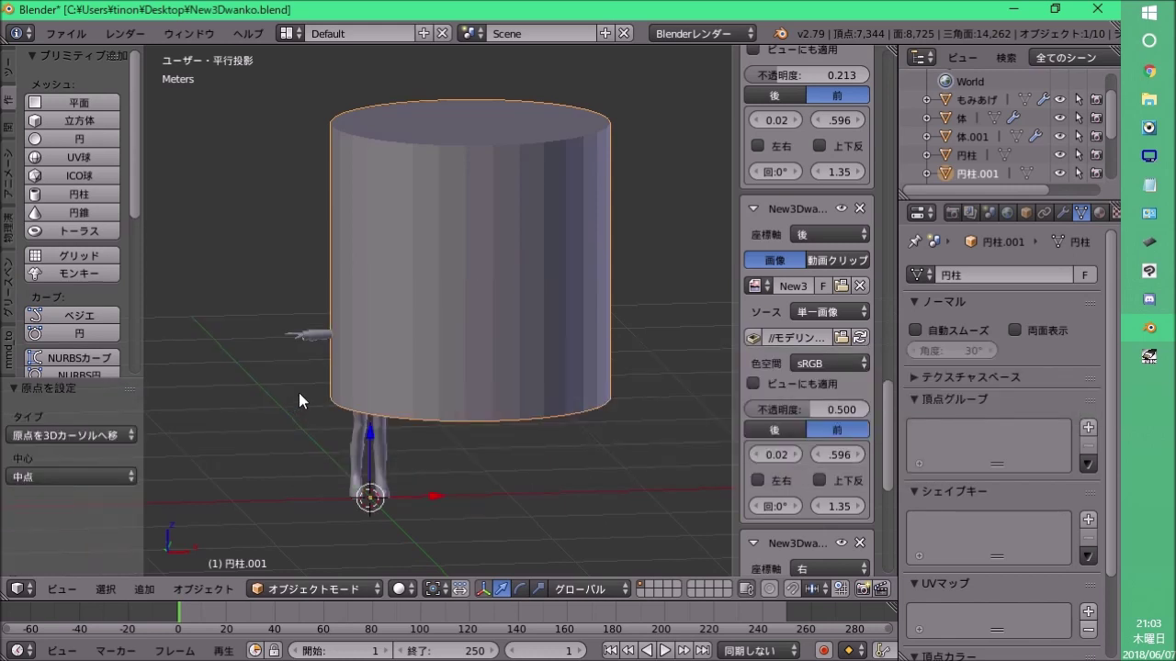
key(shift+ctrl+alt+c)
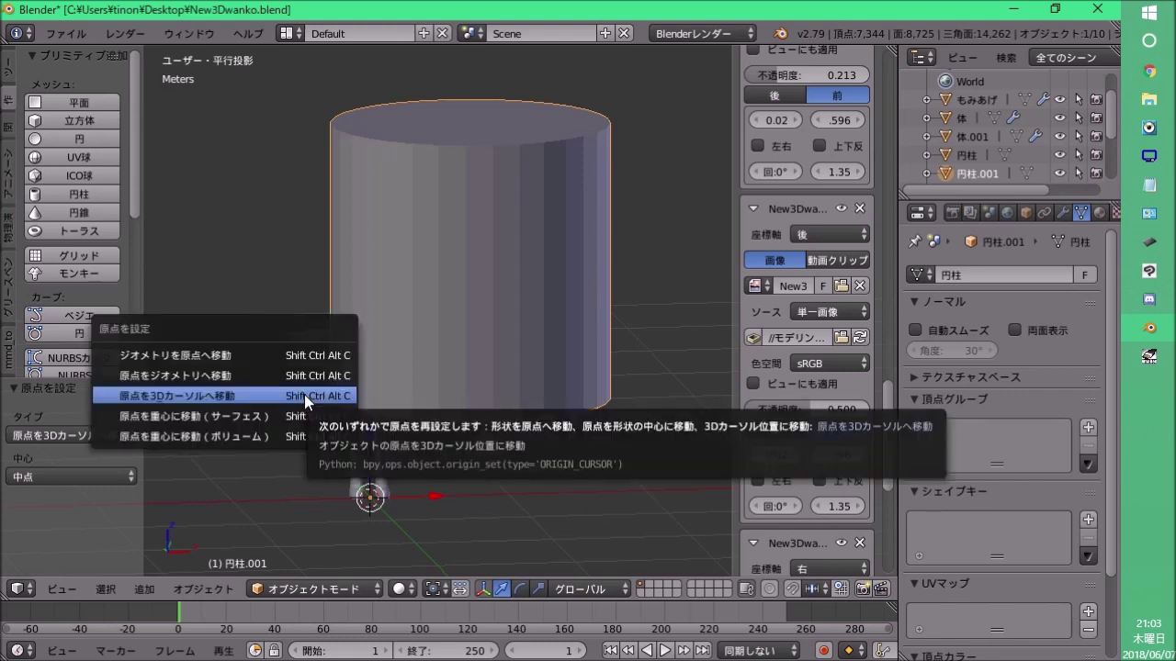
click(219, 361)
Orbit and zoom around to check the cylinder is centred around the character.
middle_drag(529, 370, 515, 435)
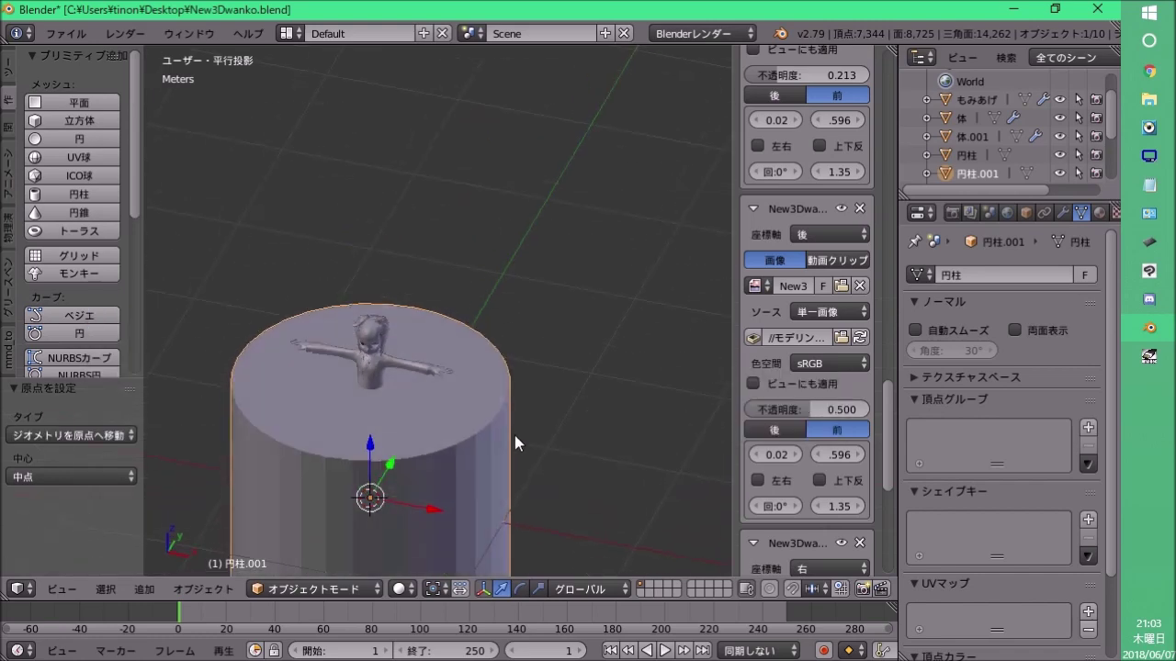
scroll(514, 435, down, 2)
mouse_move(453, 413)
middle_down()
mouse_move(470, 341)
mouse_move(480, 370)
mouse_move(622, 236)
mouse_move(497, 327)
mouse_move(367, 321)
middle_up()
scroll(459, 302, up, 3)
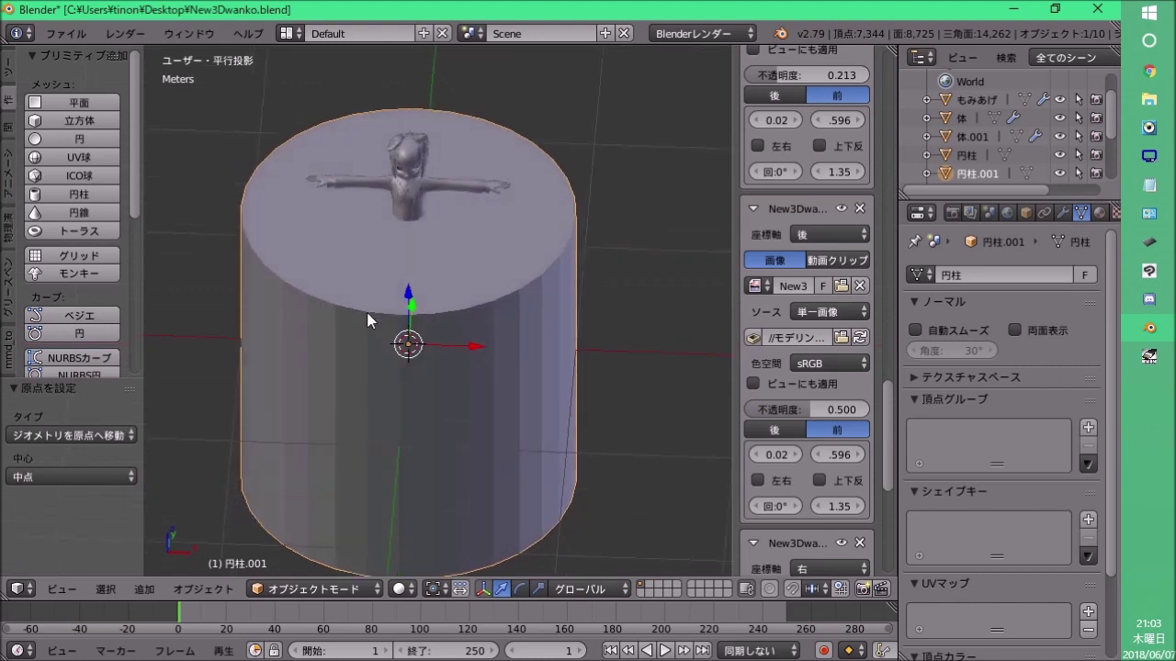
scroll(413, 355, down, 2)
mouse_move(412, 354)
middle_down()
mouse_move(440, 320)
mouse_move(421, 358)
middle_up()
scroll(440, 321, up, 2)
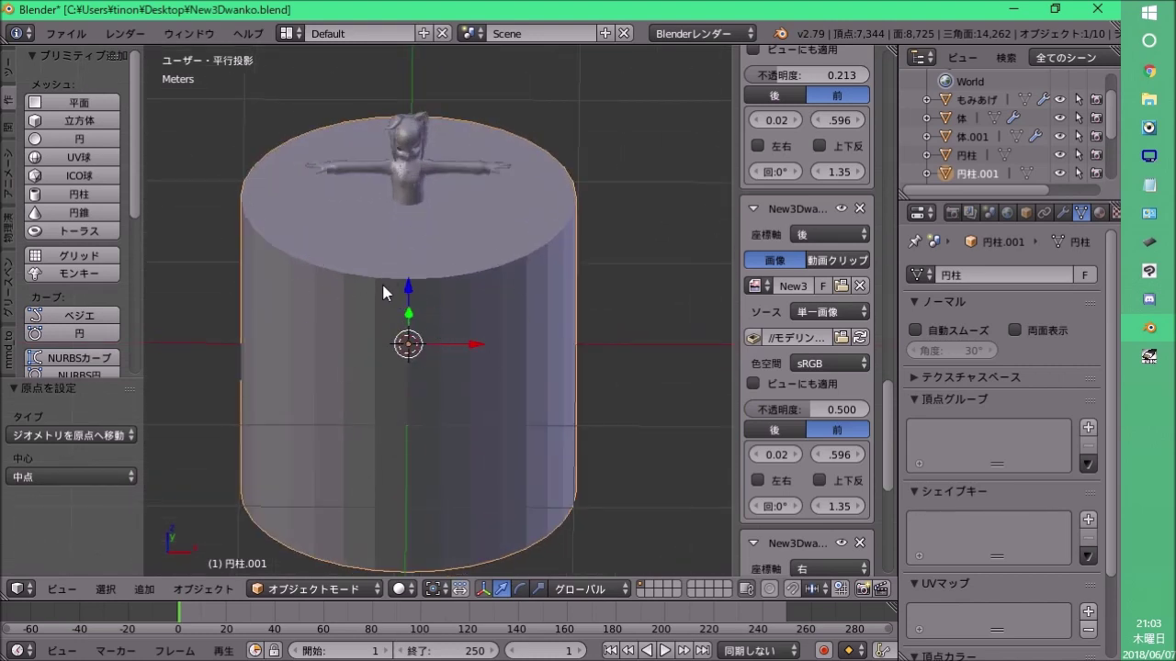
mouse_move(388, 327)
middle_down()
mouse_move(414, 330)
mouse_move(407, 386)
mouse_move(372, 414)
mouse_move(447, 380)
mouse_move(427, 418)
middle_up()
scroll(414, 331, up, 2)
scroll(406, 386, down, 2)
scroll(372, 413, up, 2)
scroll(372, 413, down, 2)
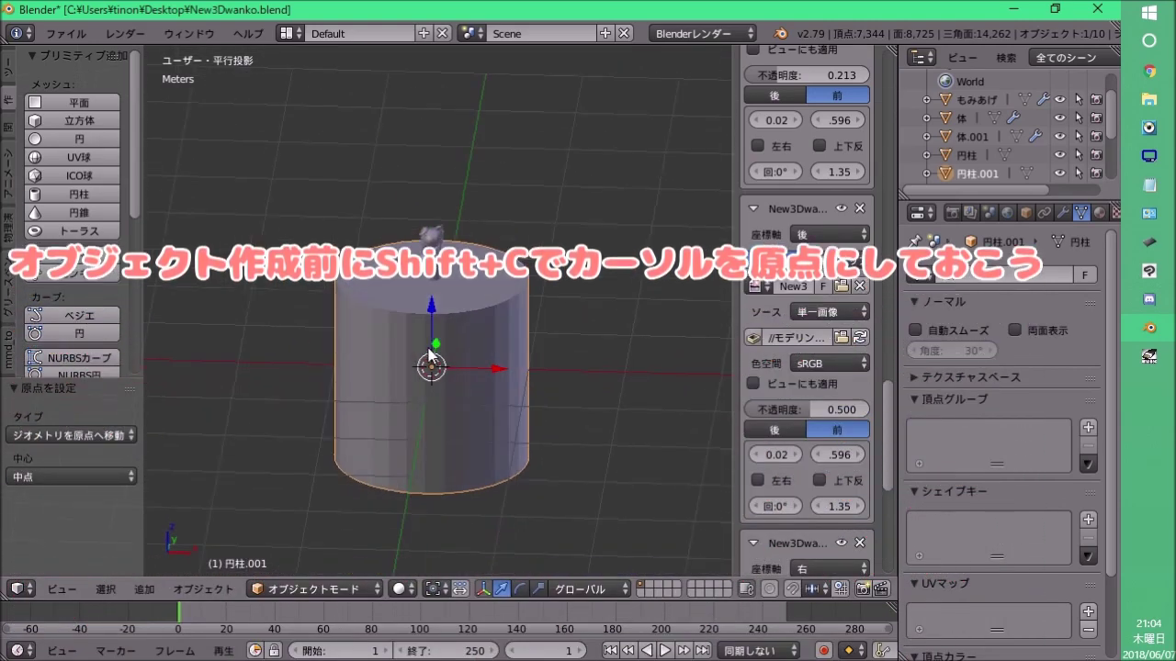
scroll(427, 418, up, 2)
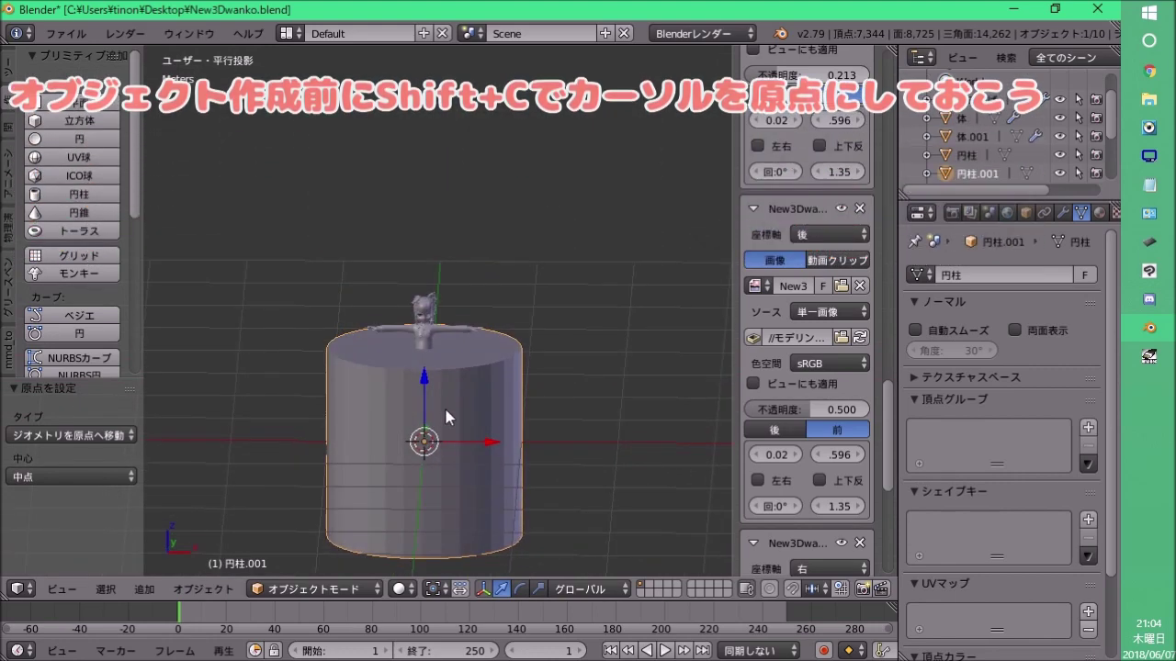
Rebuild the cylinder with 20 vertices and enter Edit Mode.
click(112, 436)
click(112, 436)
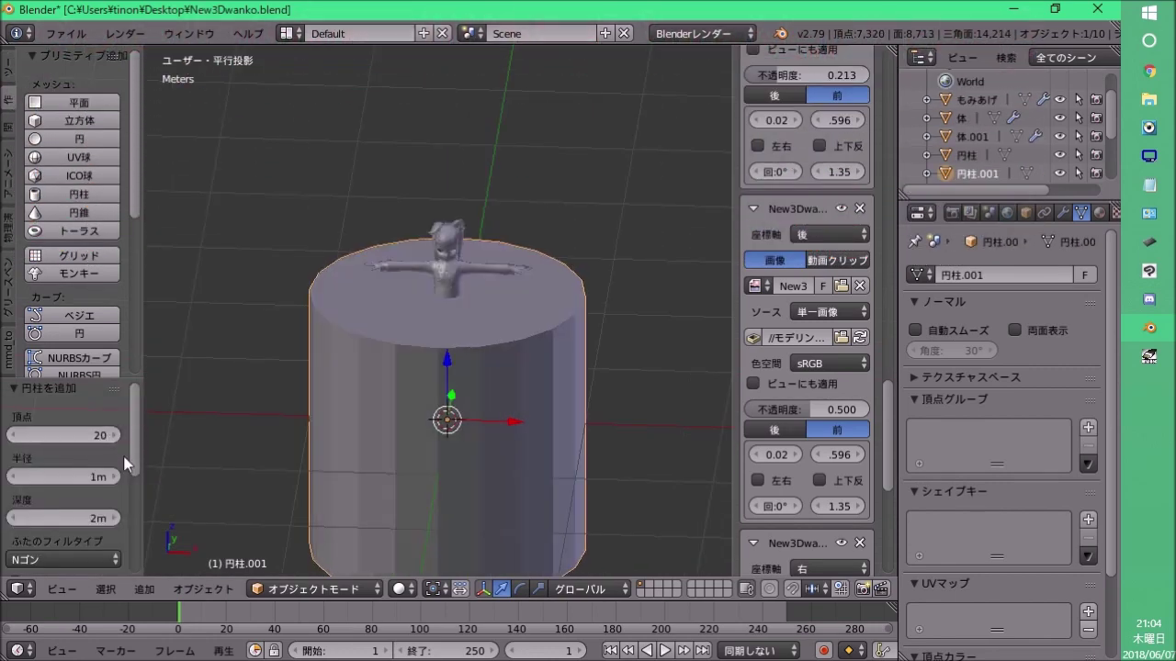
scroll(496, 369, down, 2)
middle_drag(501, 372, 500, 382)
click(329, 589)
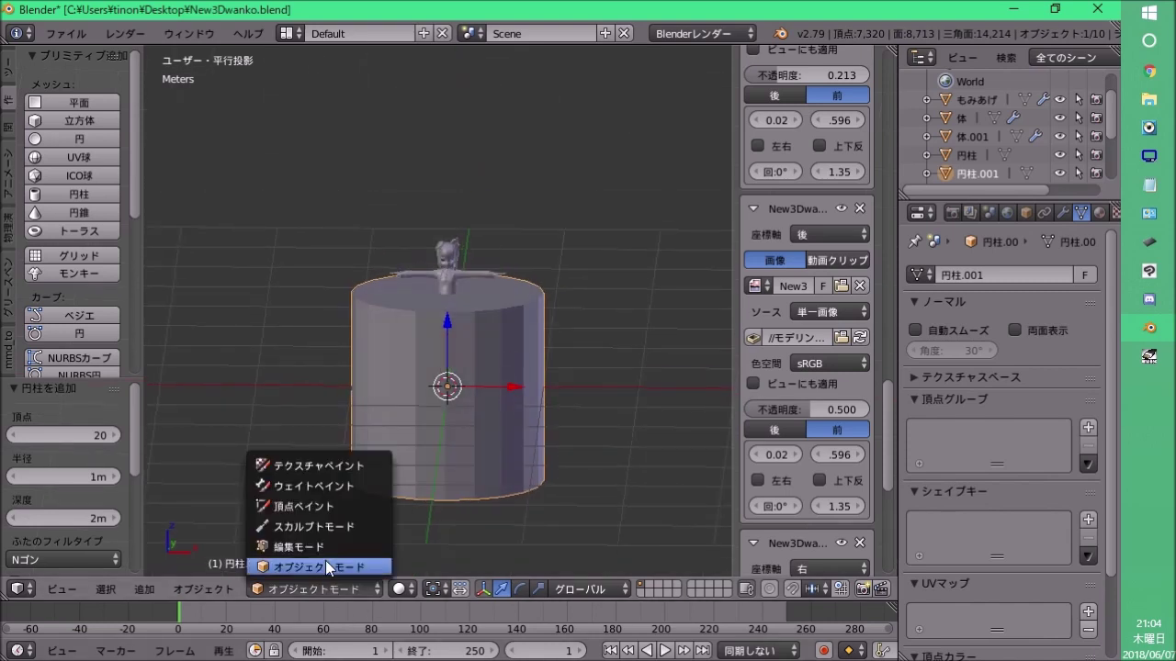
click(328, 546)
Raise the cylinder mesh 1.62 m along Z and select its top face.
key(g)
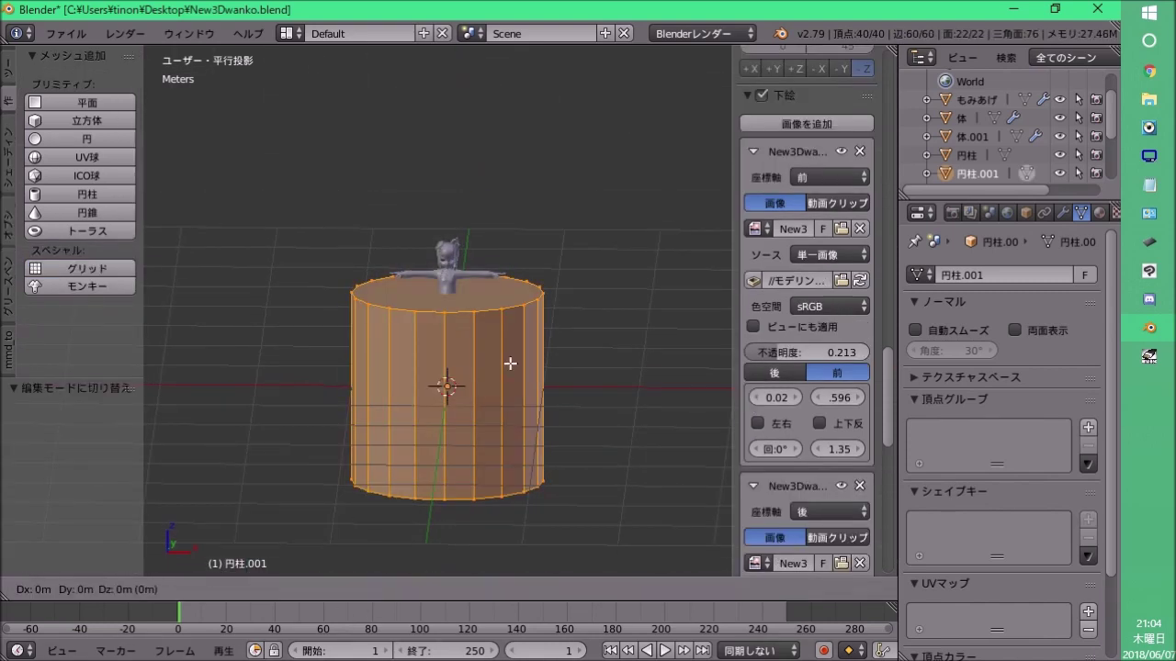
key(z)
click(515, 211)
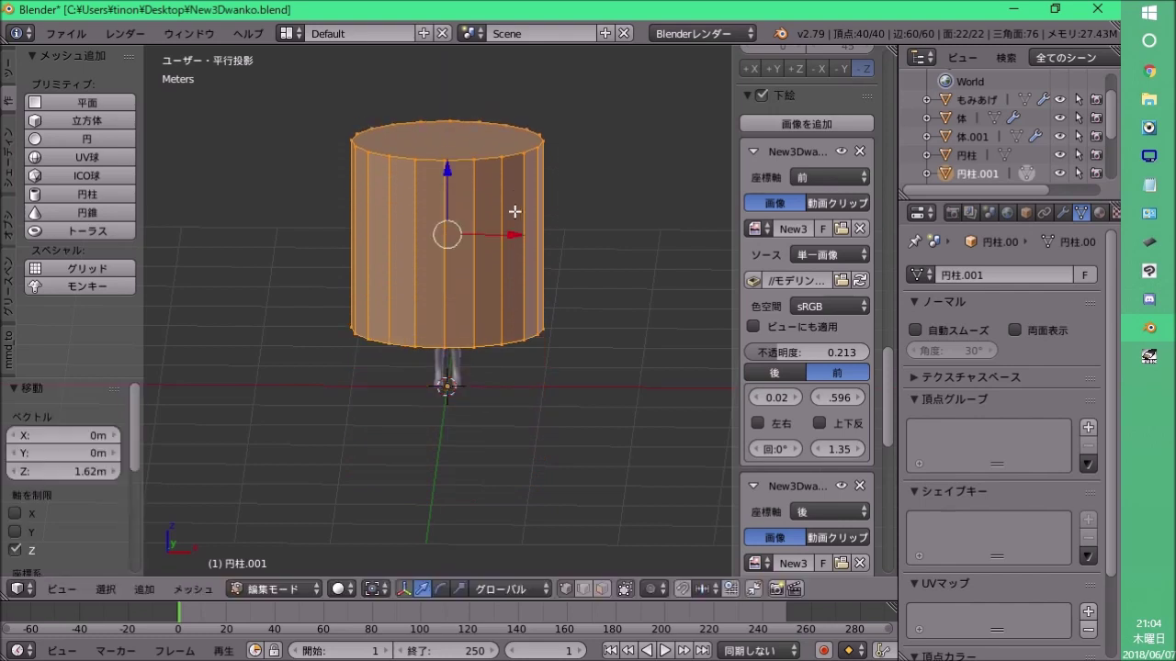
middle_drag(459, 147, 514, 303)
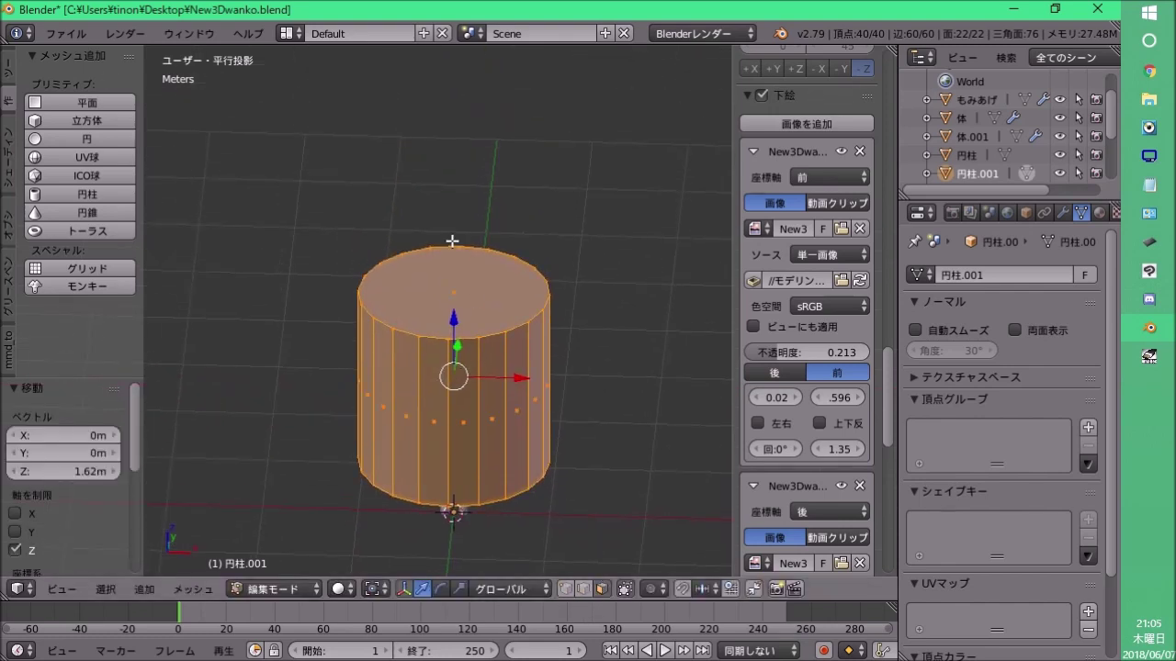
right_click(469, 299)
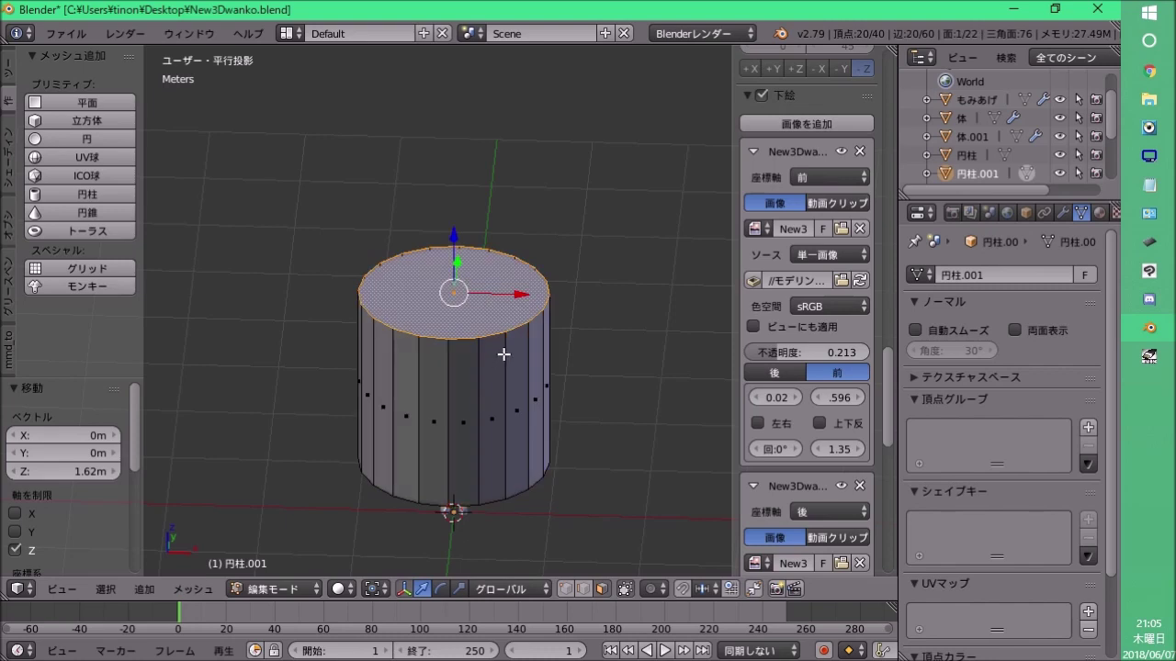
Lower the top face 1.68 m along Z to flatten the cylinder into a waist-level disc.
key(g)
key(z)
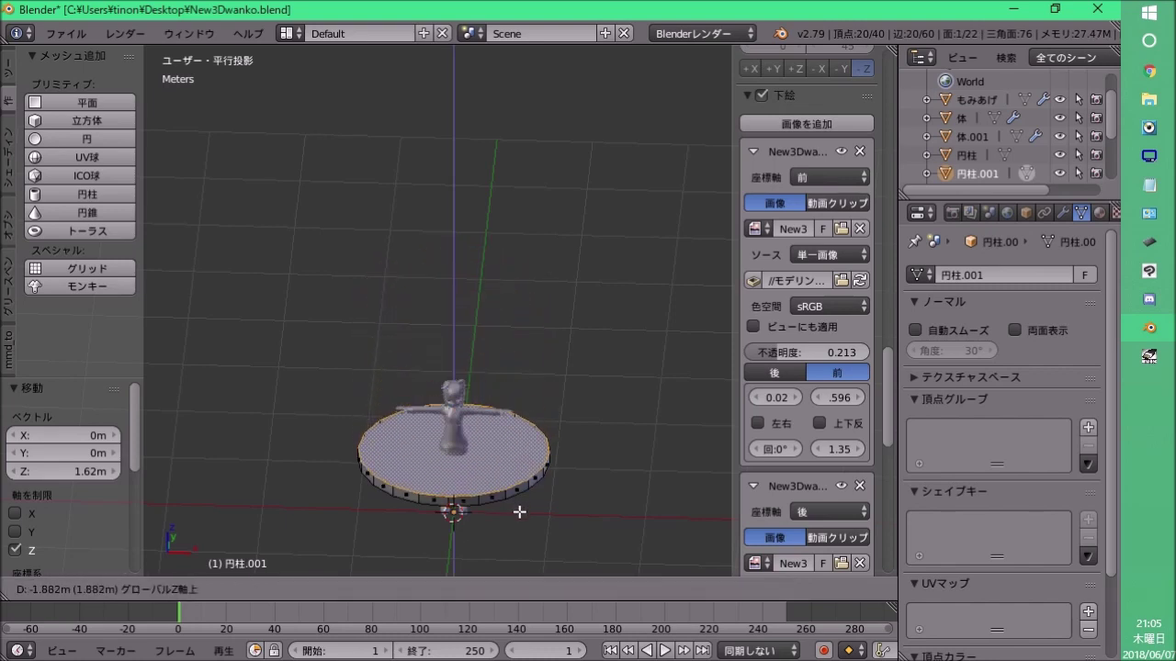
click(520, 496)
mouse_move(518, 494)
middle_down()
mouse_move(518, 401)
mouse_move(485, 270)
mouse_move(486, 337)
middle_up()
scroll(486, 337, up, 7)
scroll(496, 307, down, 2)
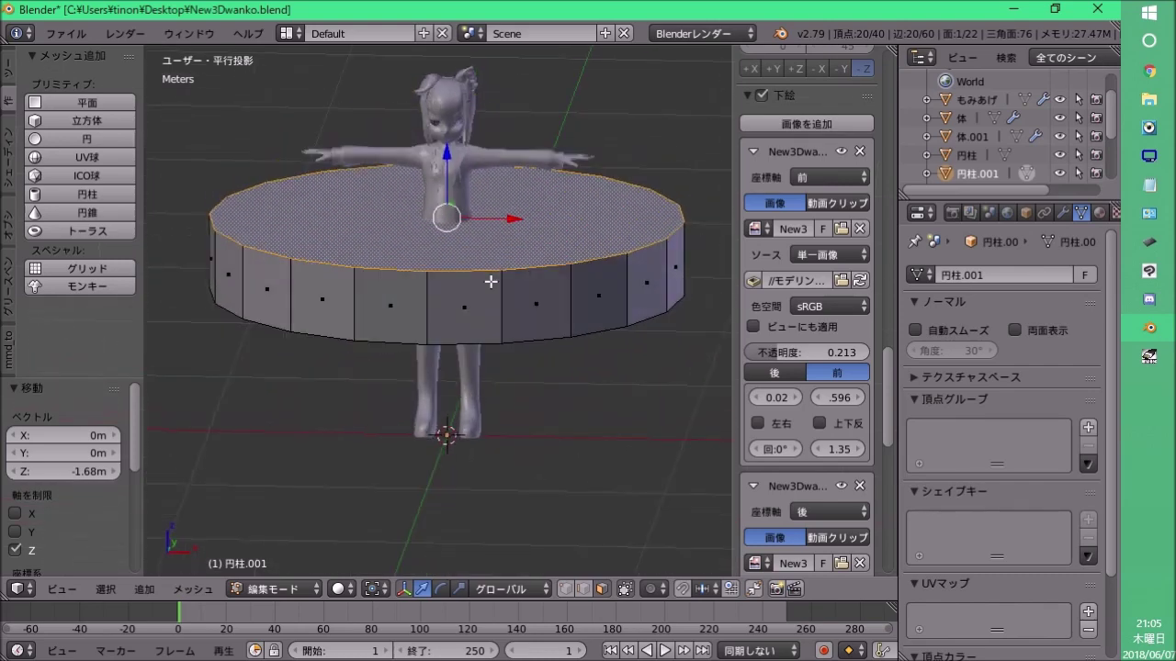
shift+middle_drag(523, 217, 531, 323)
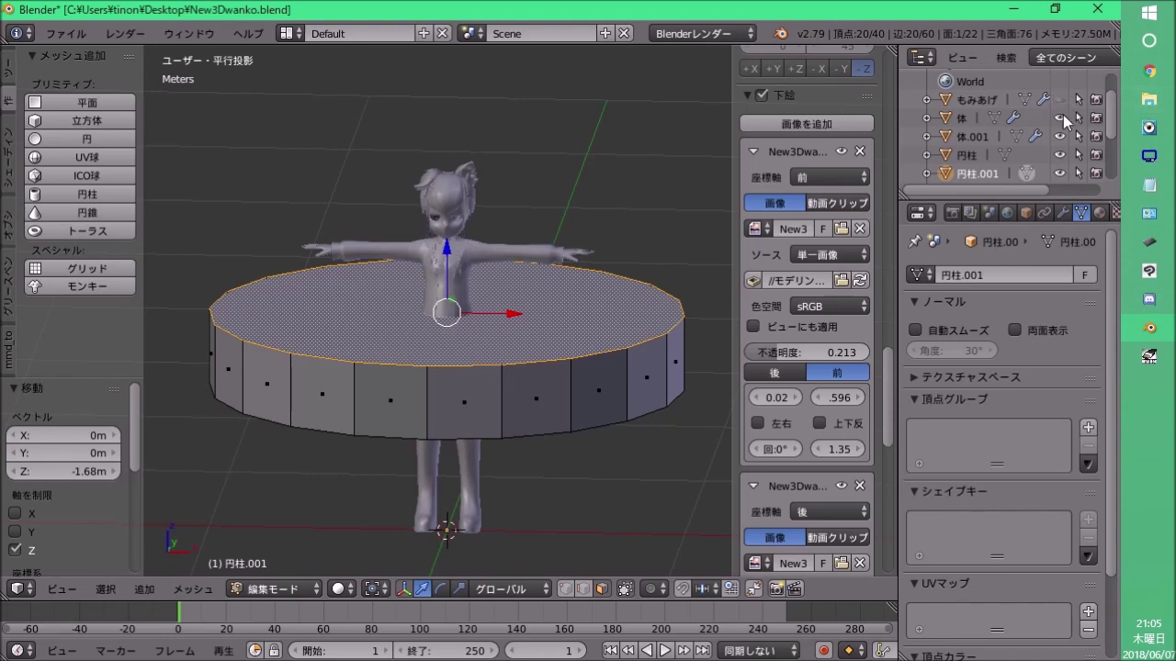
Hide the body and leg objects in the Outliner and view the disc from above.
drag(1061, 117, 1059, 158)
scroll(1071, 156, down, 3)
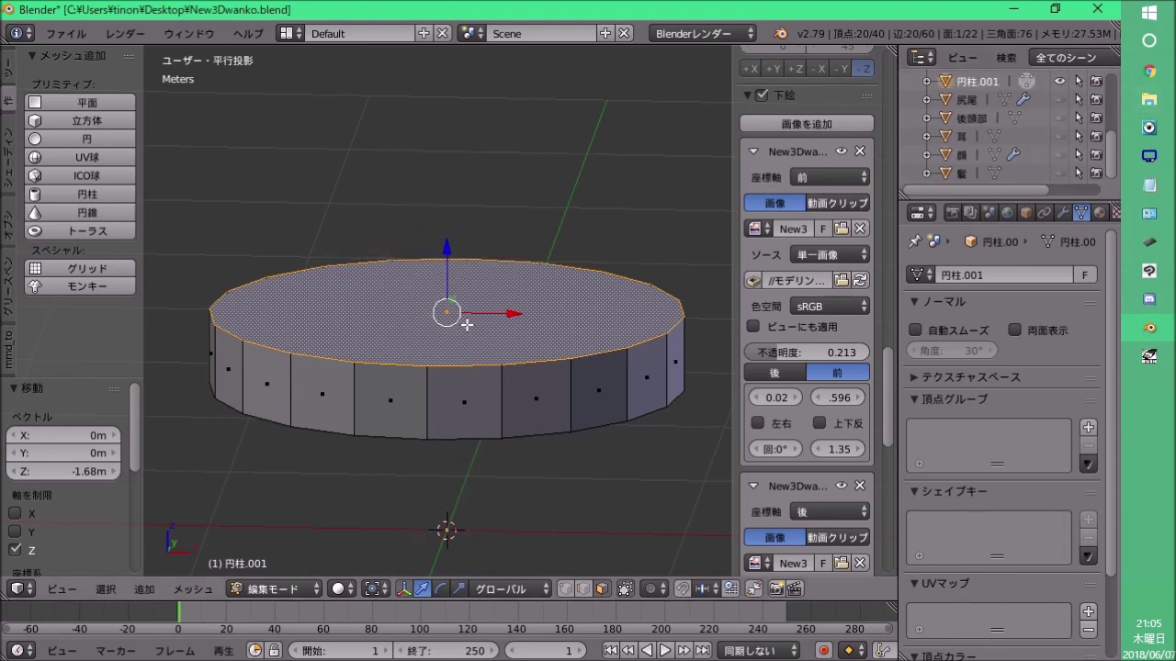
mouse_move(514, 367)
middle_down()
mouse_move(551, 341)
mouse_move(480, 284)
mouse_move(471, 370)
mouse_move(493, 347)
mouse_move(487, 328)
middle_up()
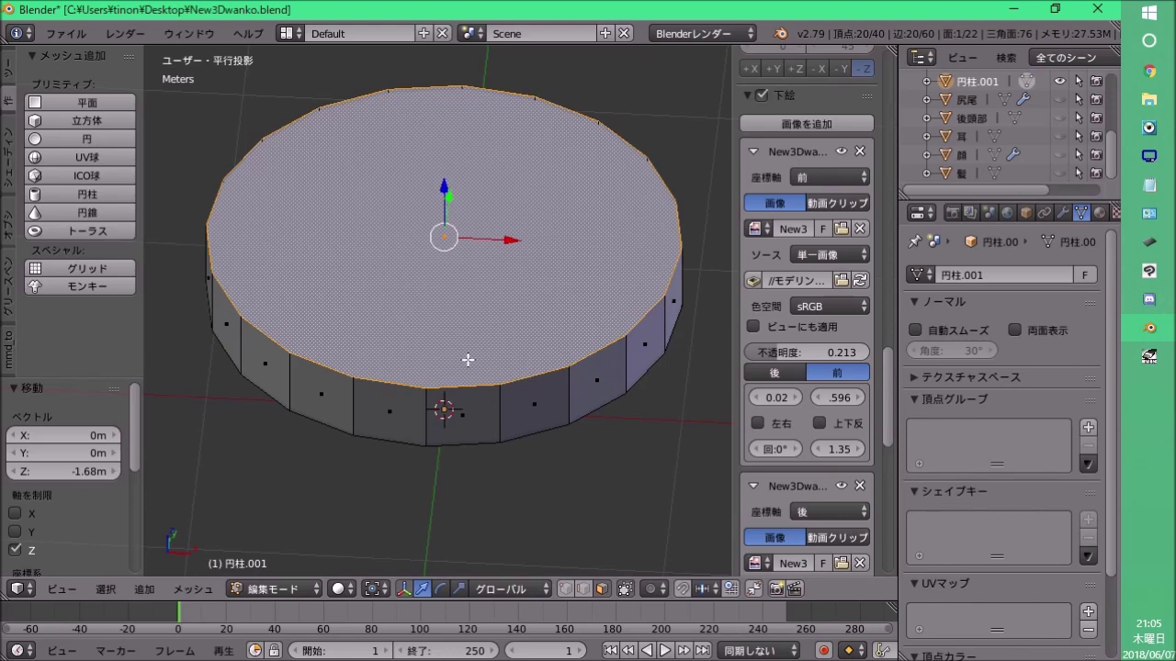
mouse_move(461, 365)
middle_down()
mouse_move(441, 304)
mouse_move(432, 349)
middle_up()
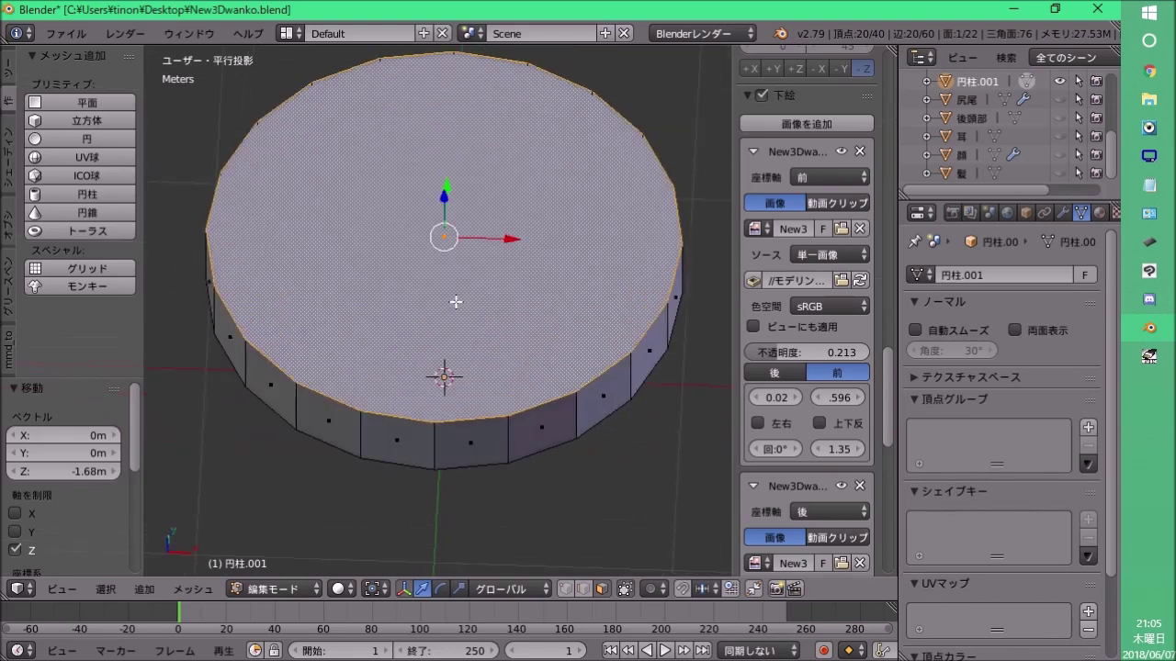
Delete the disc's top and bottom faces, leaving an open ring of 20 side faces.
key(x)
click(418, 320)
key(ctrl+z)
key(x)
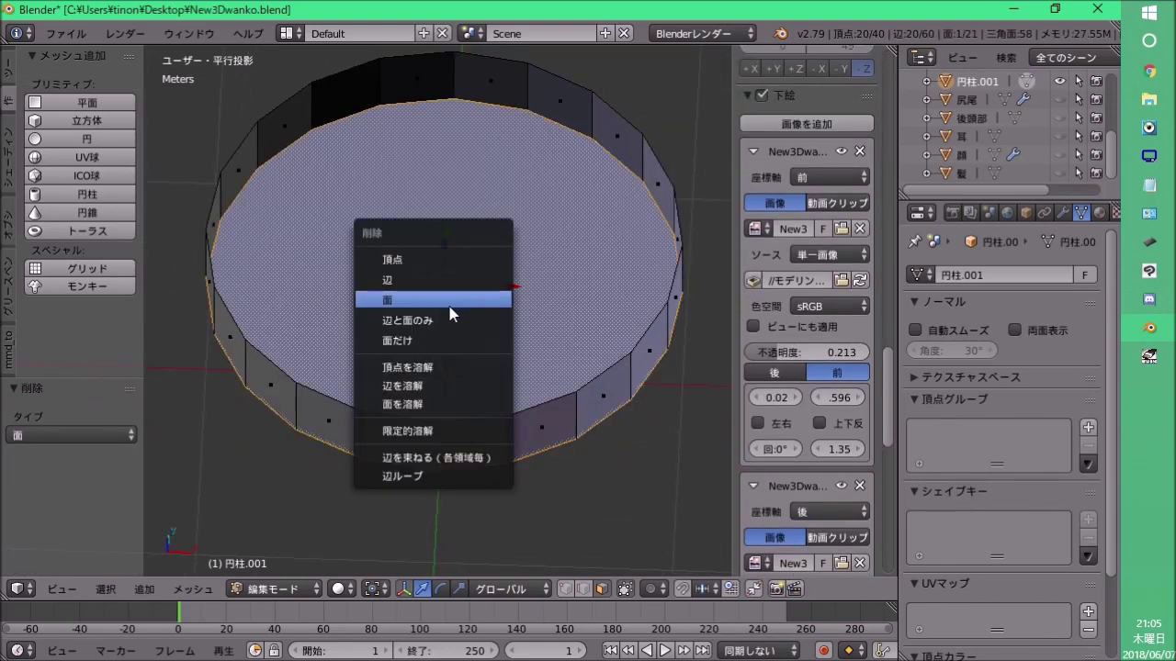
click(449, 303)
Select the ring's top edge loop from a low side view.
mouse_move(454, 315)
middle_down()
mouse_move(428, 265)
mouse_move(281, 340)
mouse_move(333, 365)
middle_up()
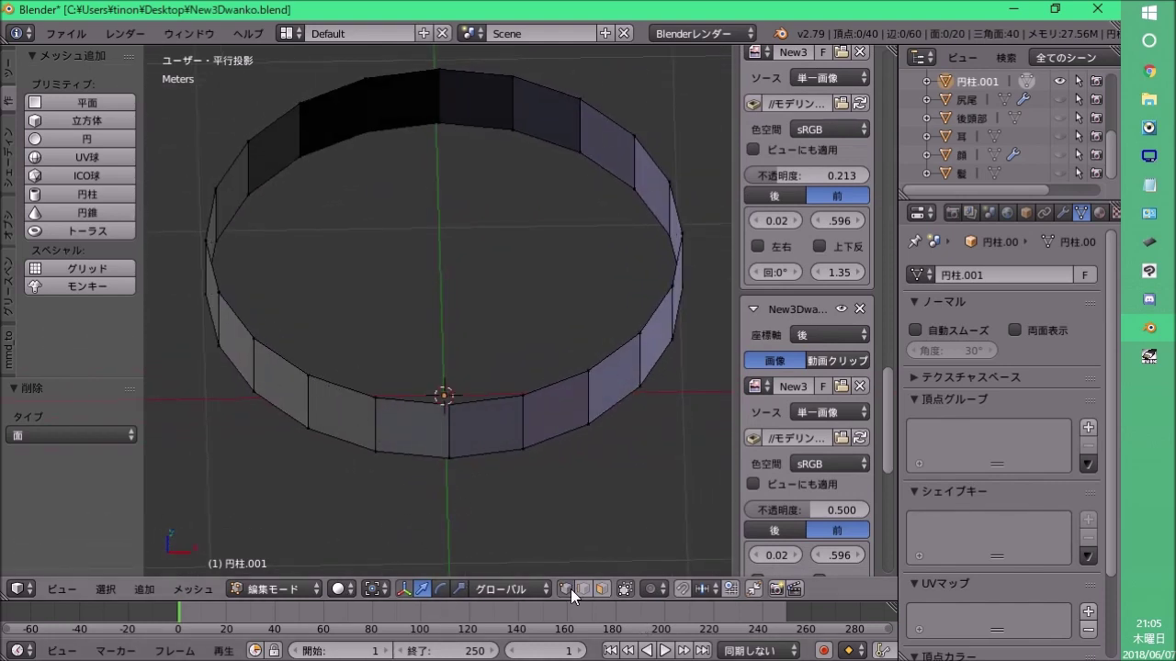
alt+right_click(420, 402)
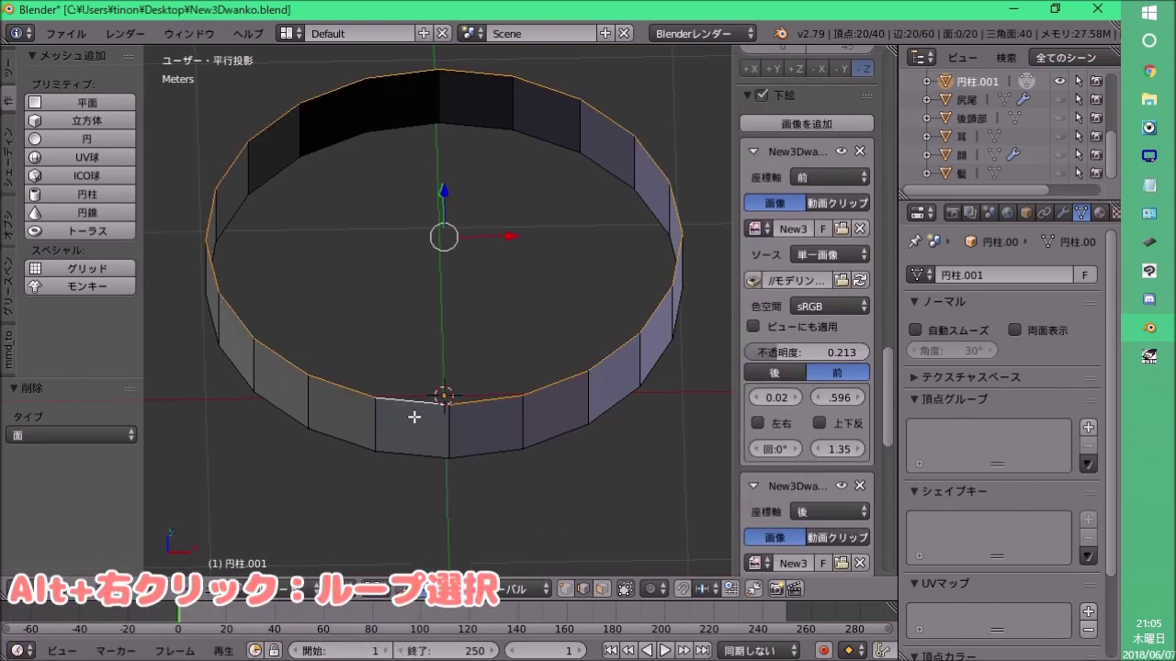
middle_drag(425, 326, 443, 288)
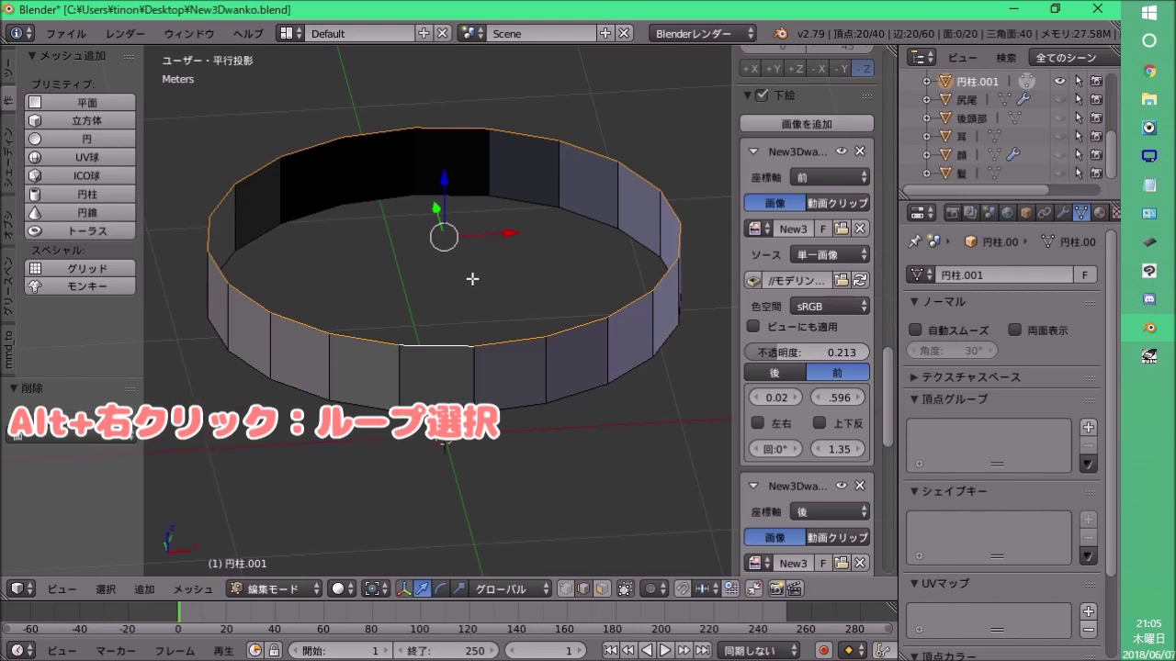
Extrude the top edge loop and scale it inward into a rim.
key(e)
key(s)
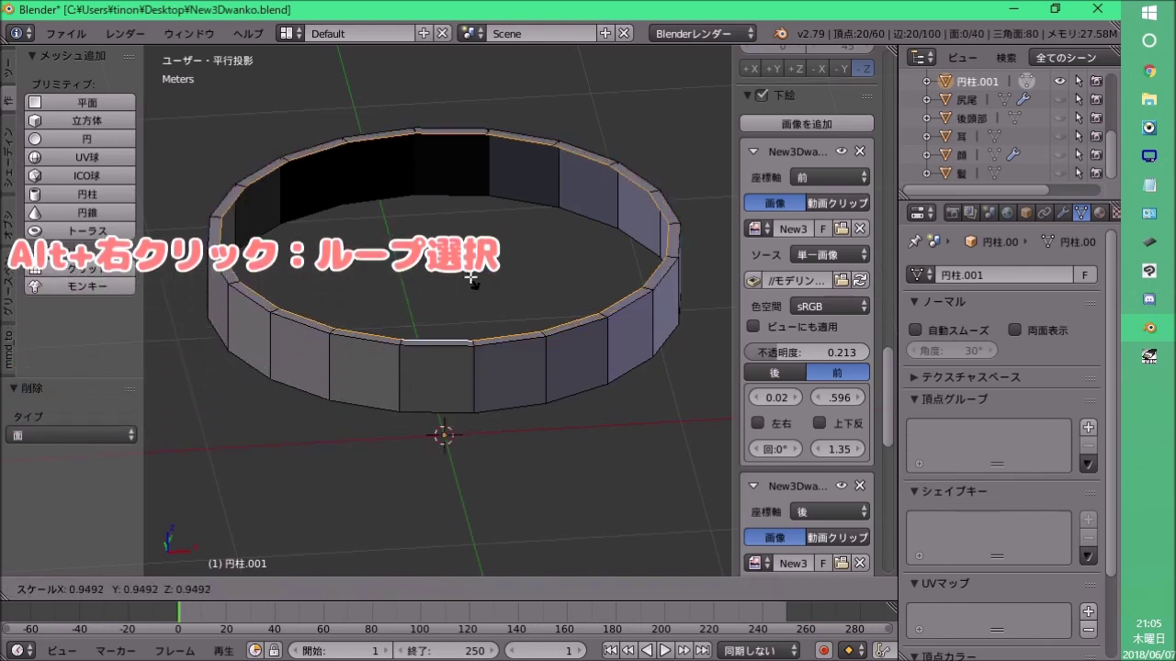
click(469, 273)
middle_drag(469, 271, 472, 333)
Extrude the rim's inner edge in place and scale it 1.103 along Z into an inner wall.
key(e)
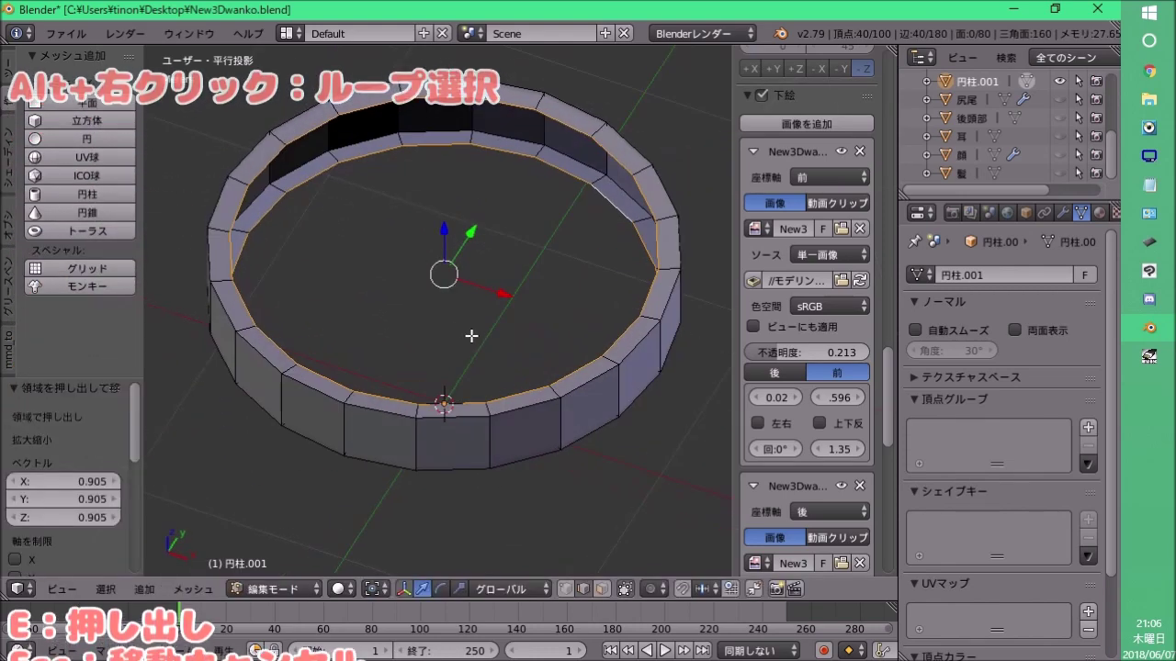
key(Escape)
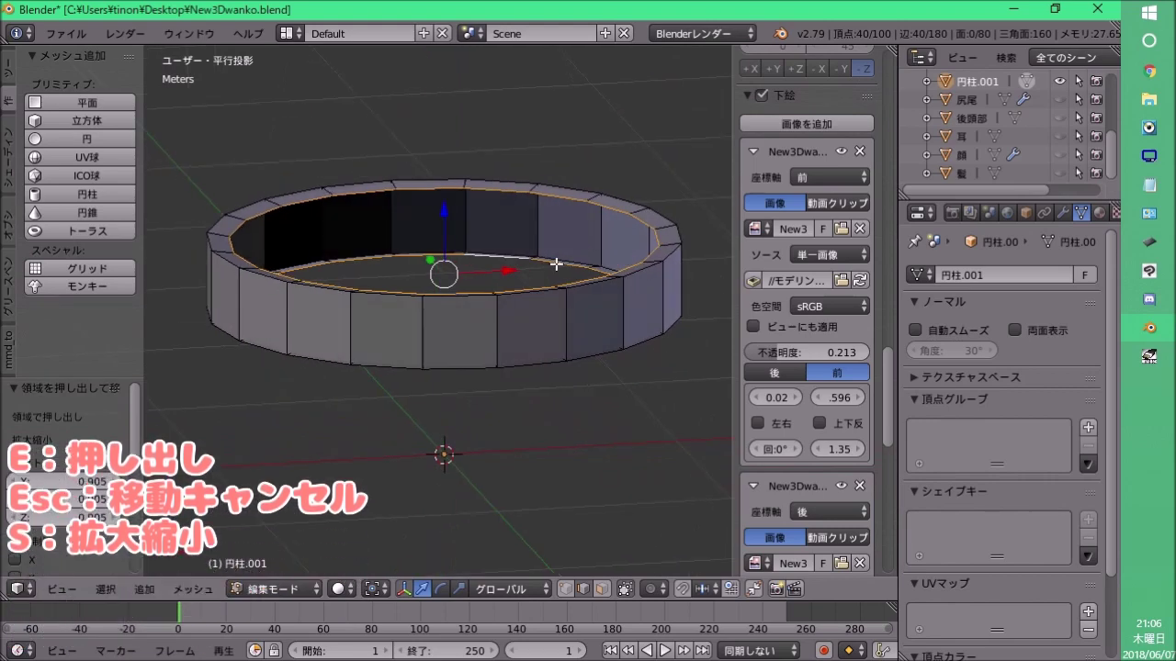
key(s)
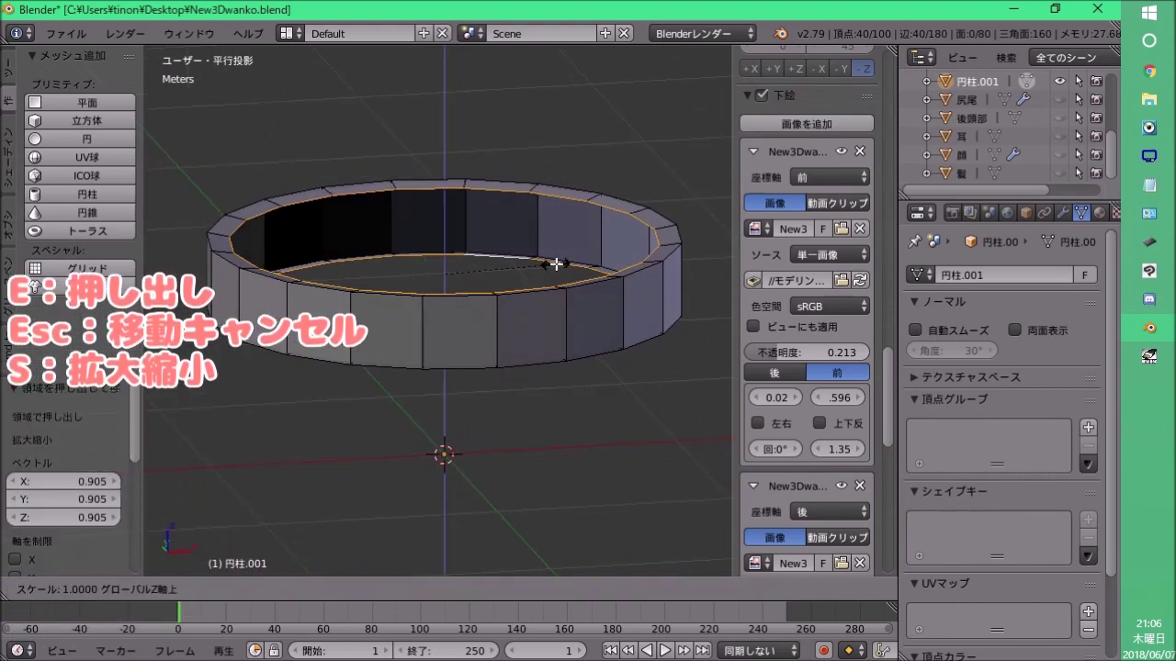
key(z)
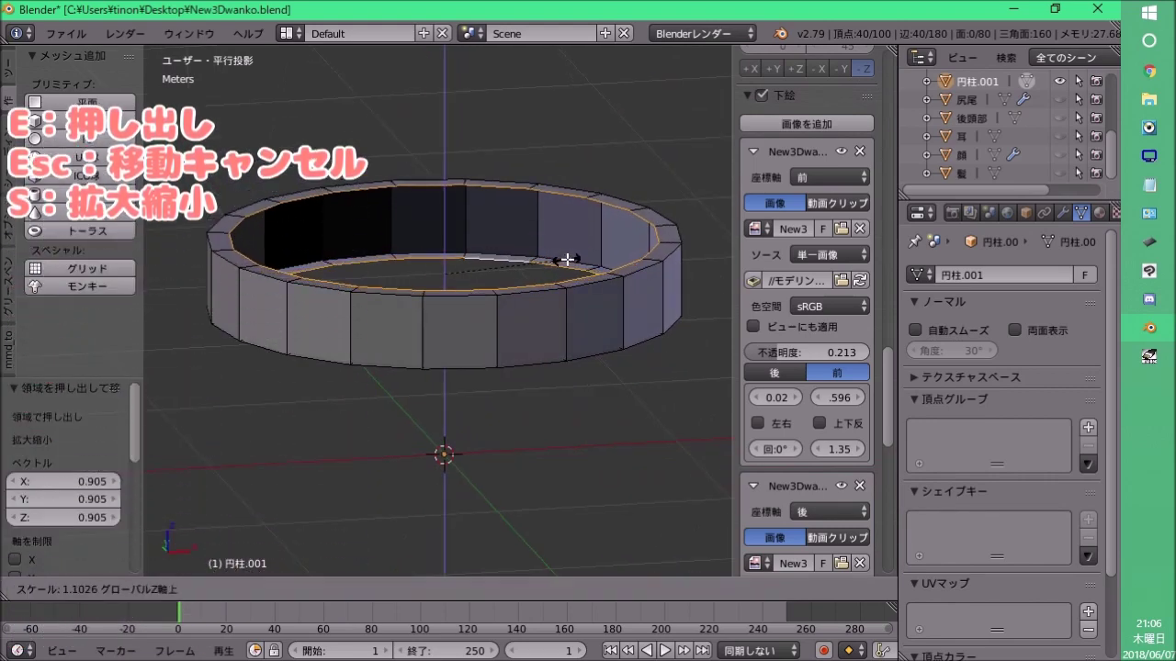
click(550, 268)
mouse_move(545, 273)
middle_down()
mouse_move(539, 247)
mouse_move(462, 309)
mouse_move(317, 217)
mouse_move(399, 310)
middle_up()
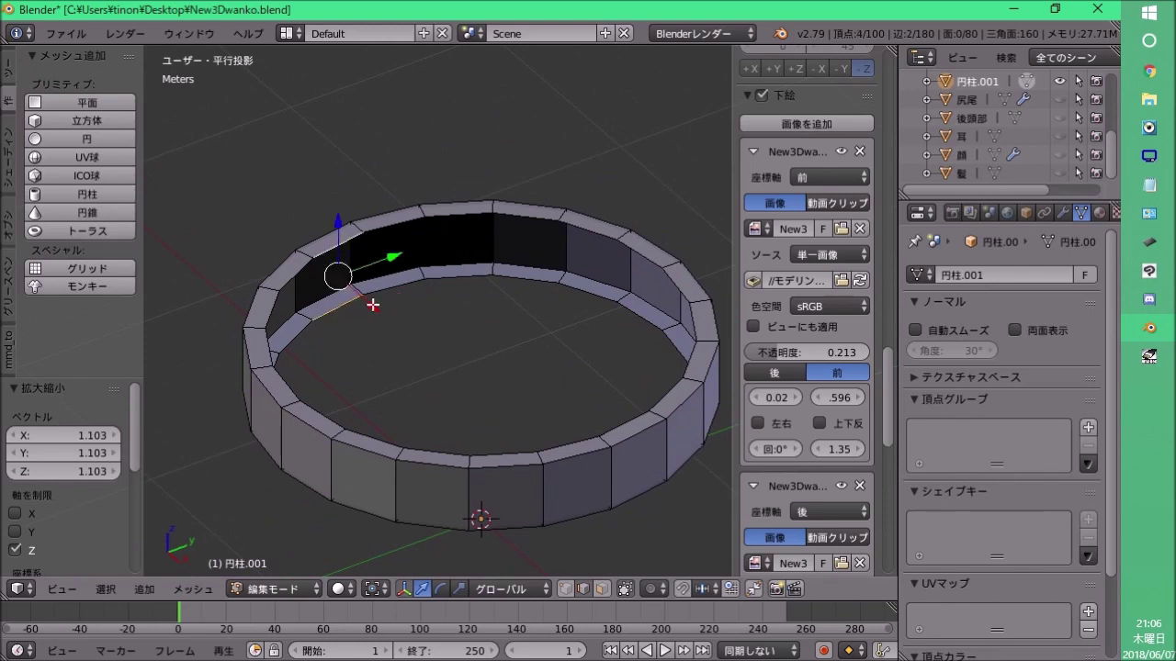
mouse_move(372, 305)
middle_down()
mouse_move(393, 291)
mouse_move(303, 285)
mouse_move(588, 242)
mouse_move(423, 311)
mouse_move(643, 276)
mouse_move(520, 315)
mouse_move(457, 373)
mouse_move(535, 339)
middle_up()
Fill a gap between the belt's inner and outer walls with a face, then select the bottom edge and check for more gaps.
key(f)
ctrl+right_click(303, 284)
key(f)
key(f)
scroll(499, 354, up, 3)
right_click(462, 372)
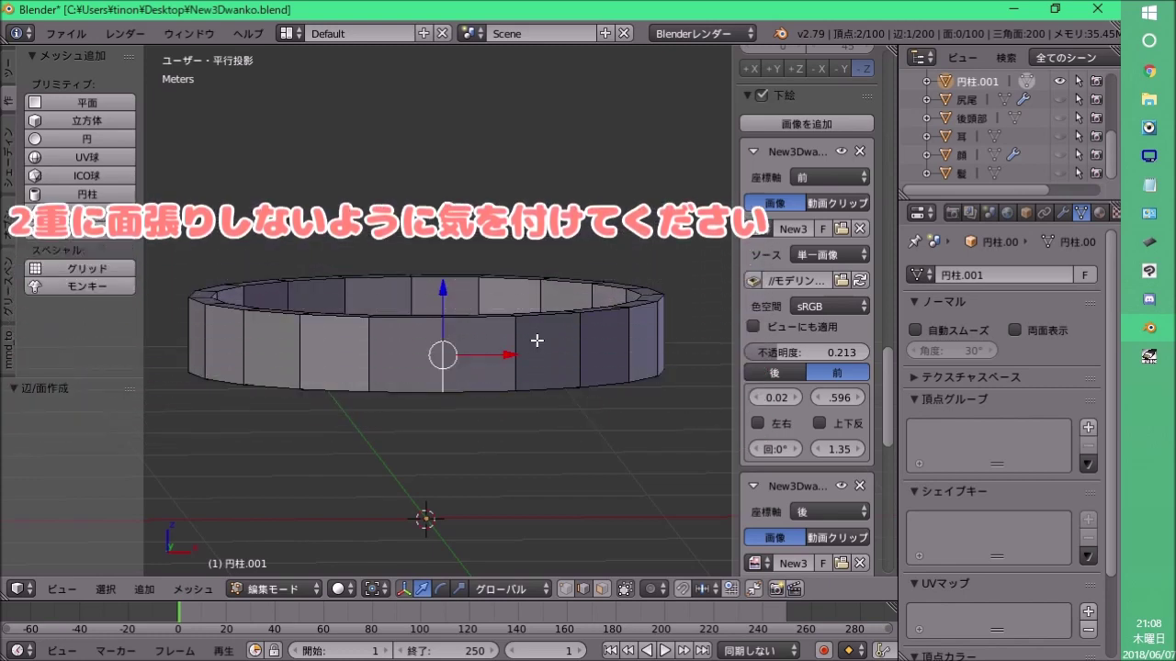
middle_drag(537, 341, 351, 268)
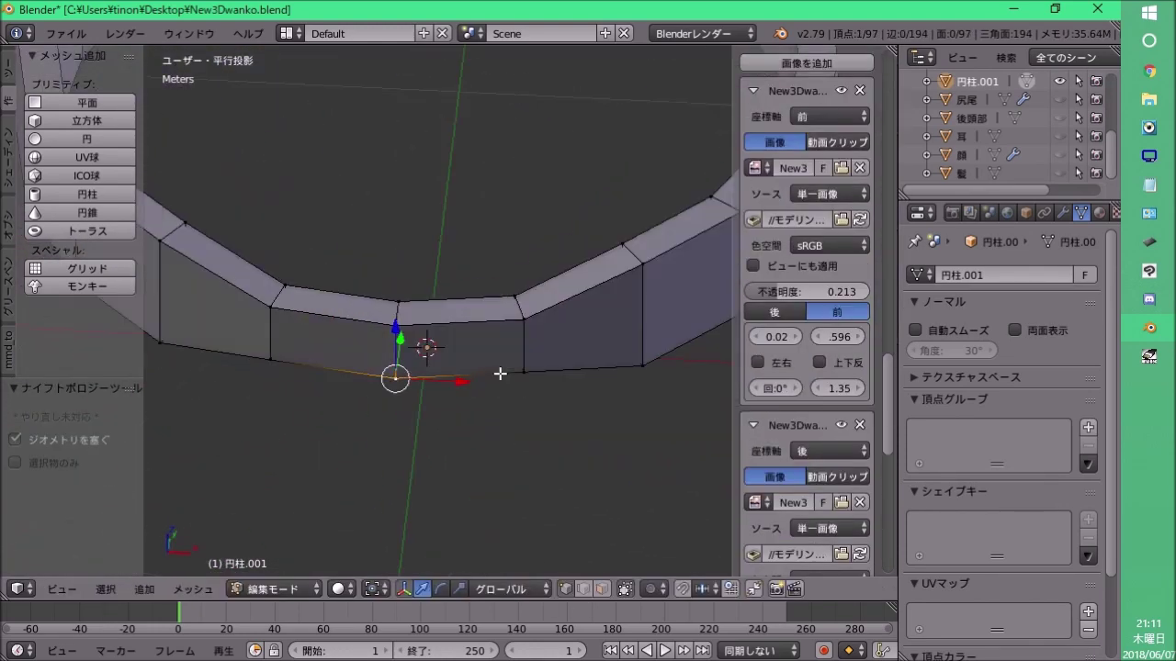
Rip the bottom edges free from the belt and move them 9.3 cm along Y.
ctrl+click(372, 375)
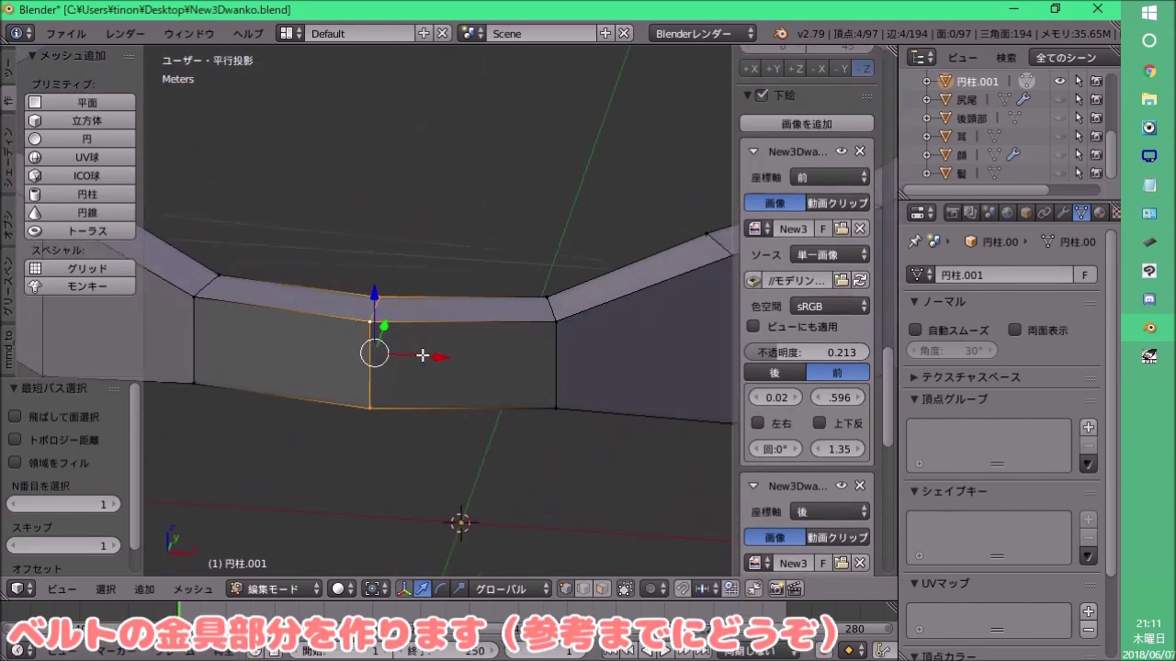
key(v)
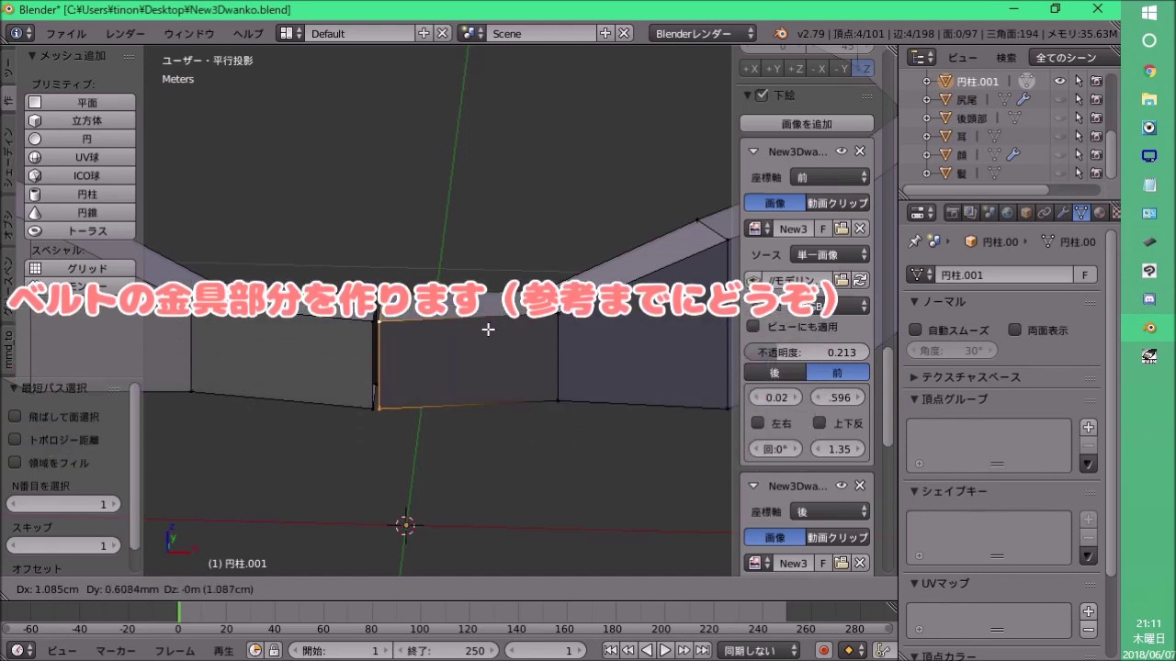
click(490, 329)
mouse_move(460, 344)
middle_down()
mouse_move(386, 370)
mouse_move(459, 393)
mouse_move(341, 350)
middle_up()
key(g)
key(y)
click(340, 375)
Merge the stray vertex pairs at the last selected vertex.
right_click(312, 314)
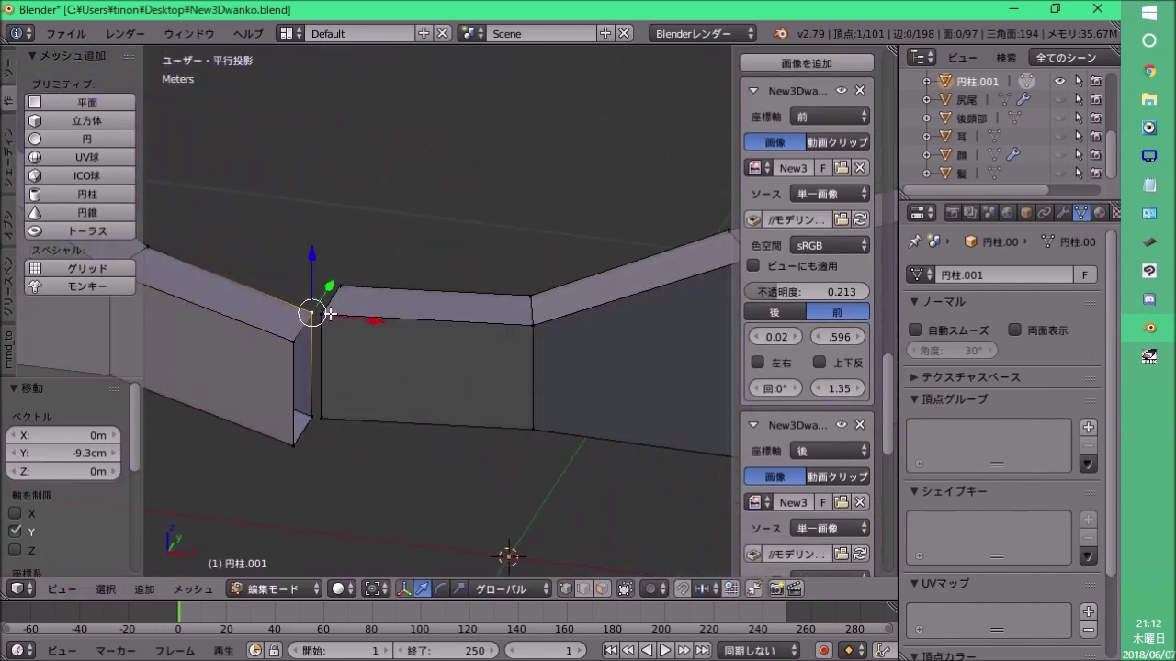
click(354, 387)
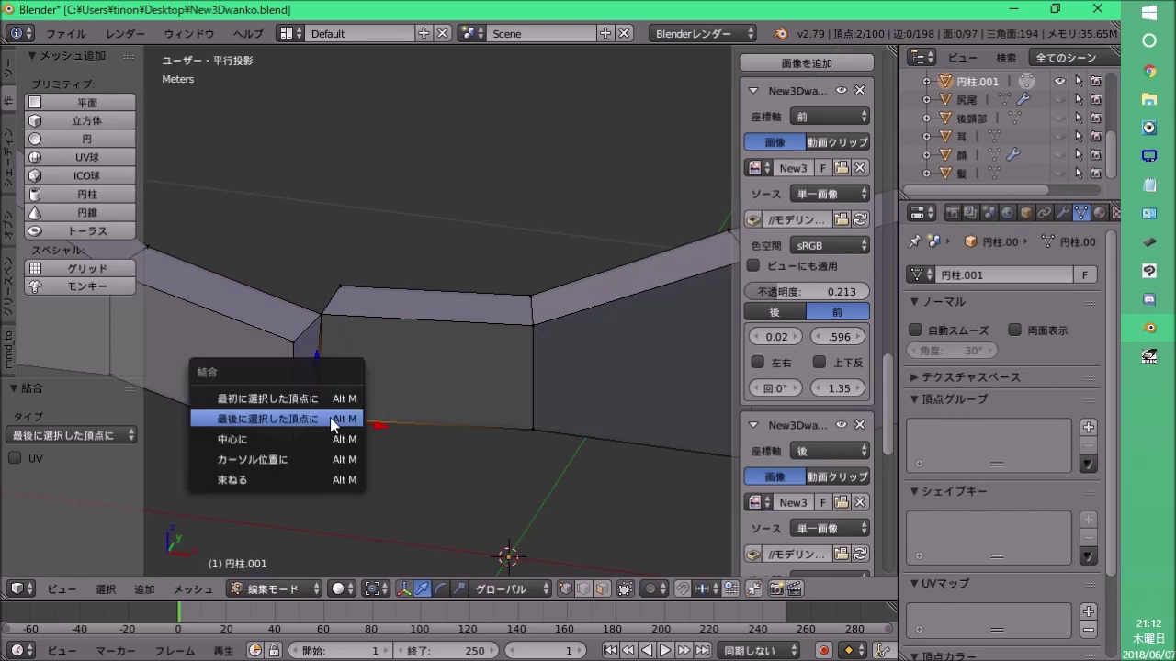
click(330, 417)
Delete one band face with Only Edges & Faces to open a gap.
middle_drag(330, 418, 349, 393)
key(x)
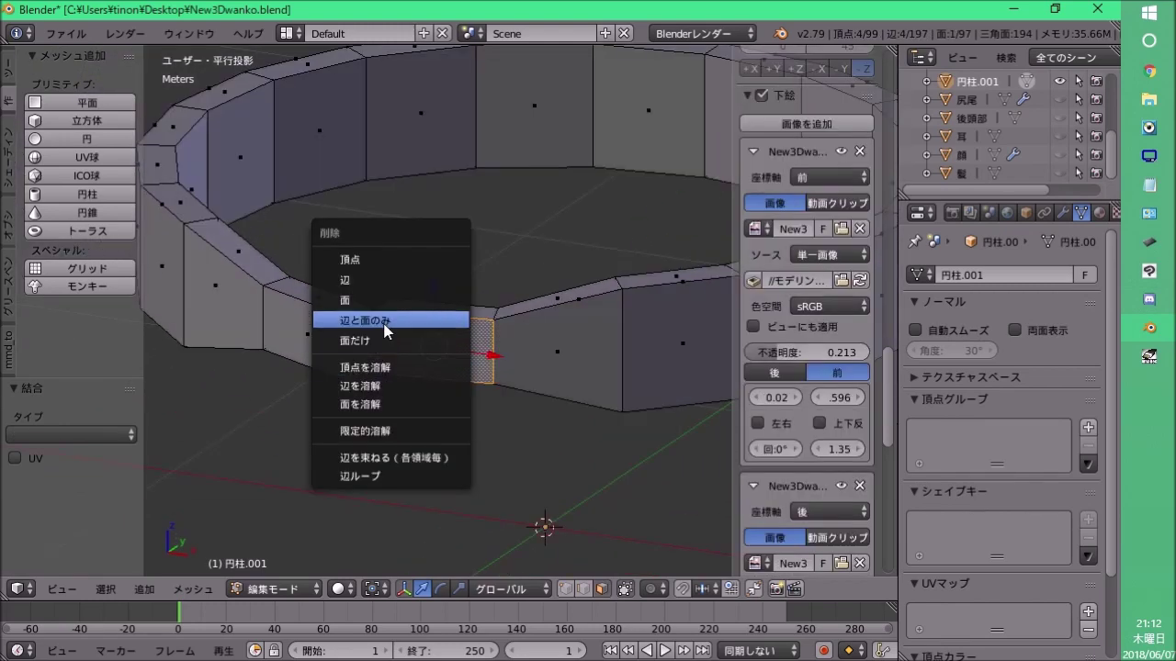
click(377, 357)
Fill the side of the new gap with a face.
middle_drag(375, 302, 420, 349)
scroll(487, 338, up, 5)
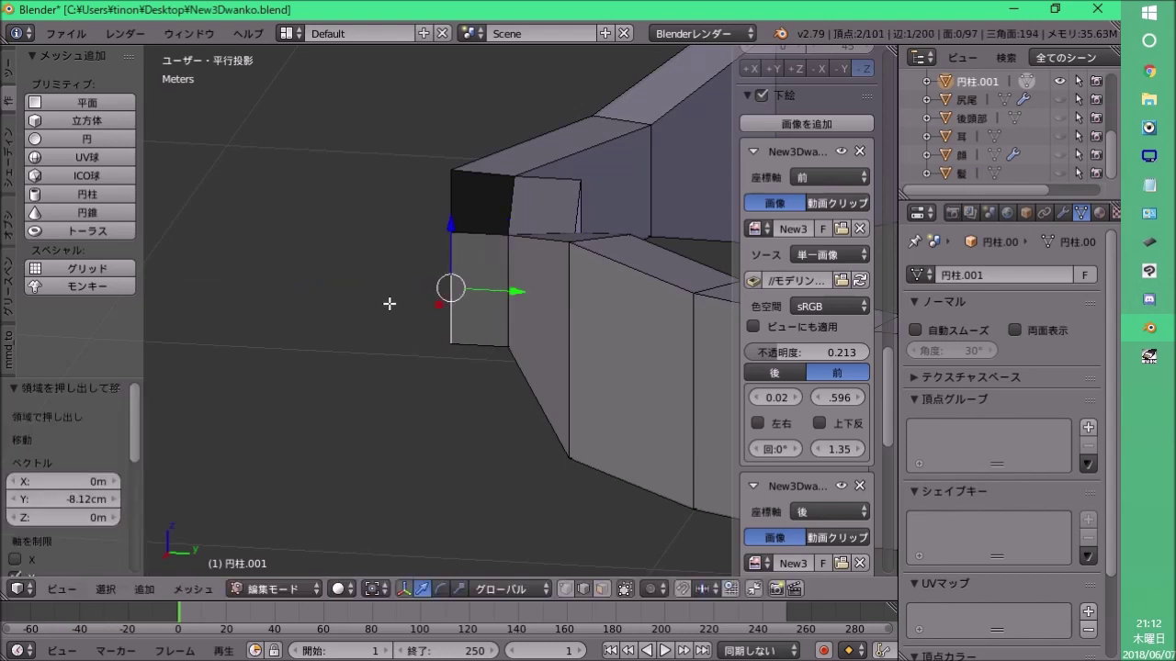
mouse_move(389, 303)
middle_down()
mouse_move(570, 341)
mouse_move(411, 267)
mouse_move(246, 218)
middle_up()
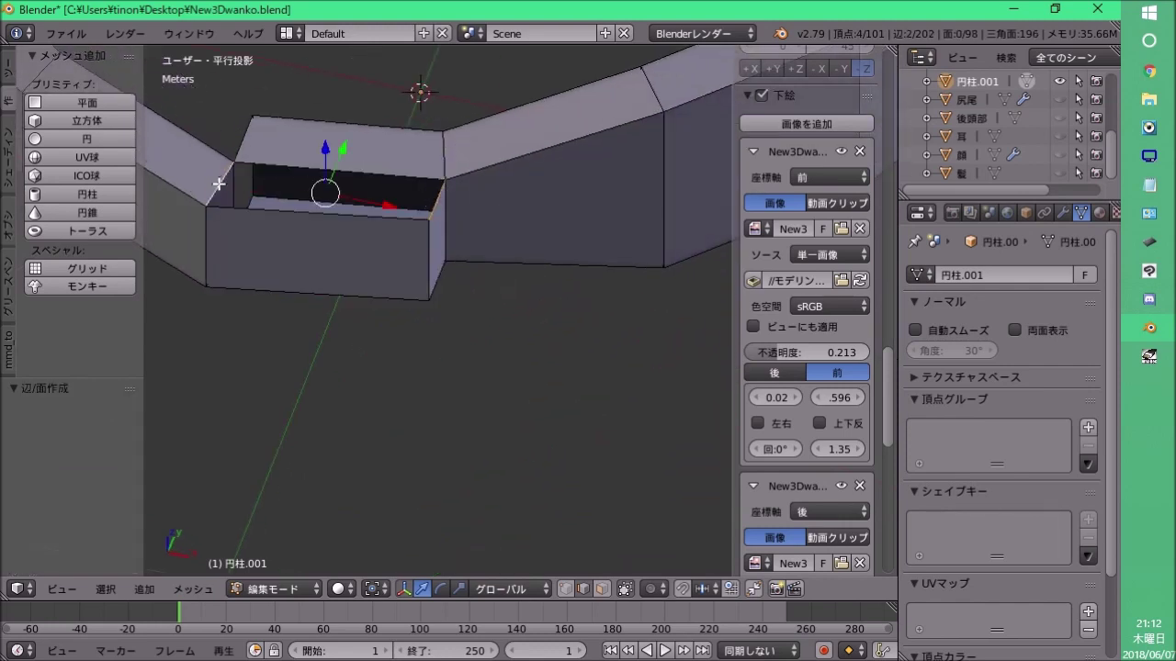
key(f)
mouse_move(387, 292)
middle_down()
mouse_move(399, 126)
mouse_move(220, 274)
middle_up()
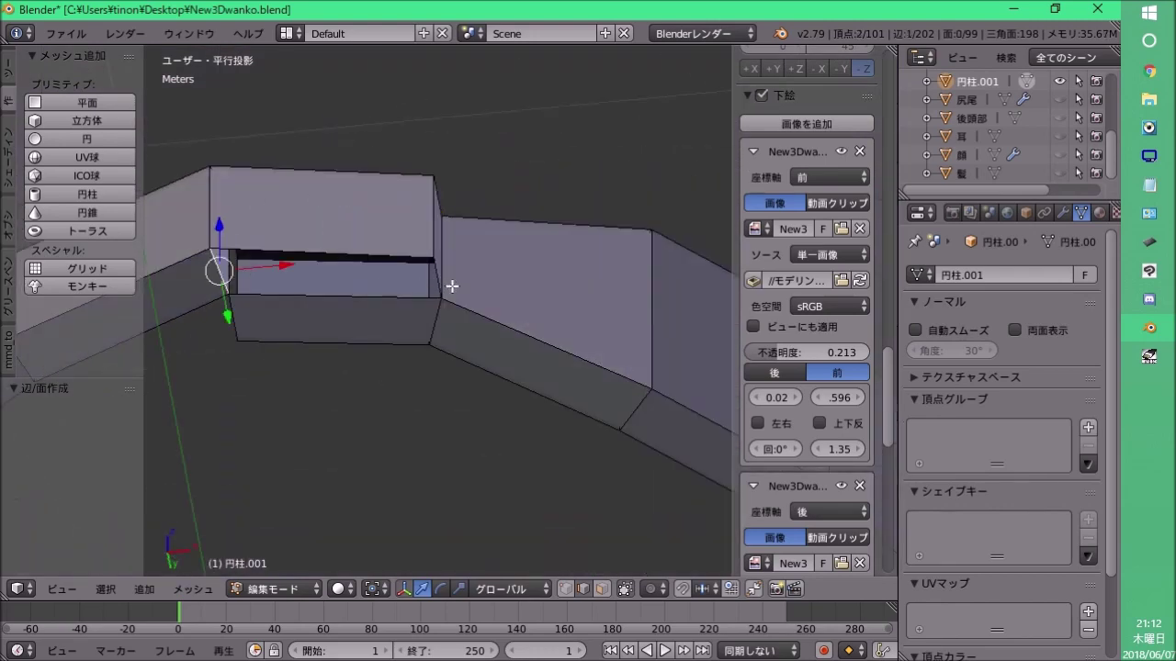
mouse_move(512, 243)
middle_down()
mouse_move(467, 322)
mouse_move(589, 282)
middle_up()
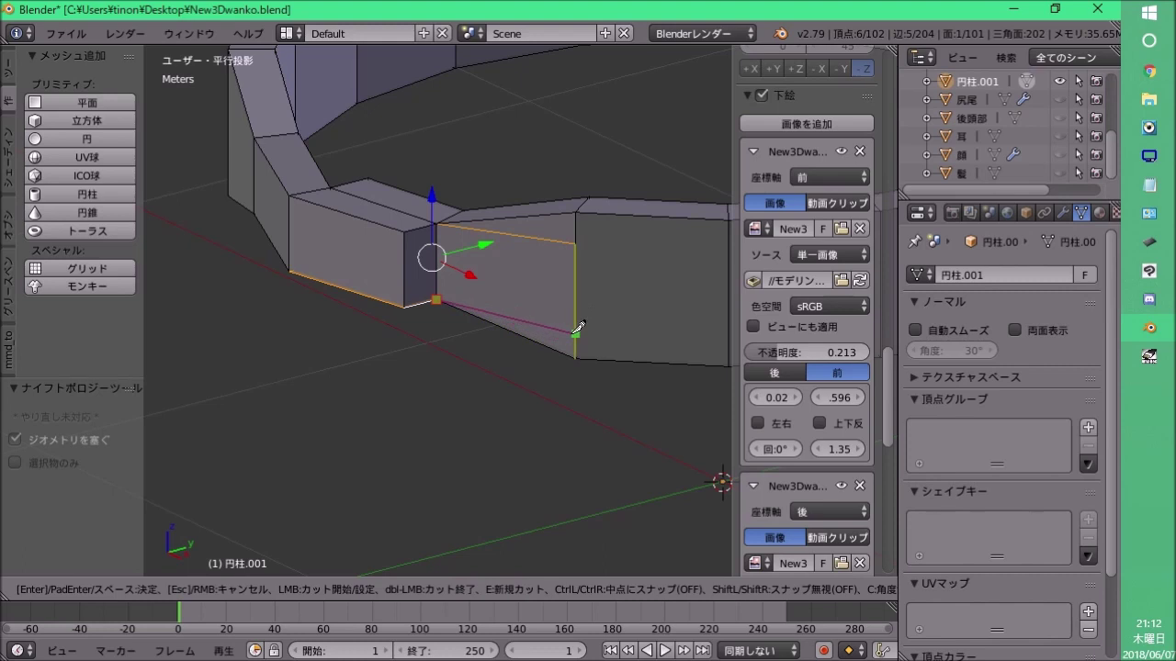
Make two knife cuts across the band face.
shift+middle_drag(633, 327, 402, 305)
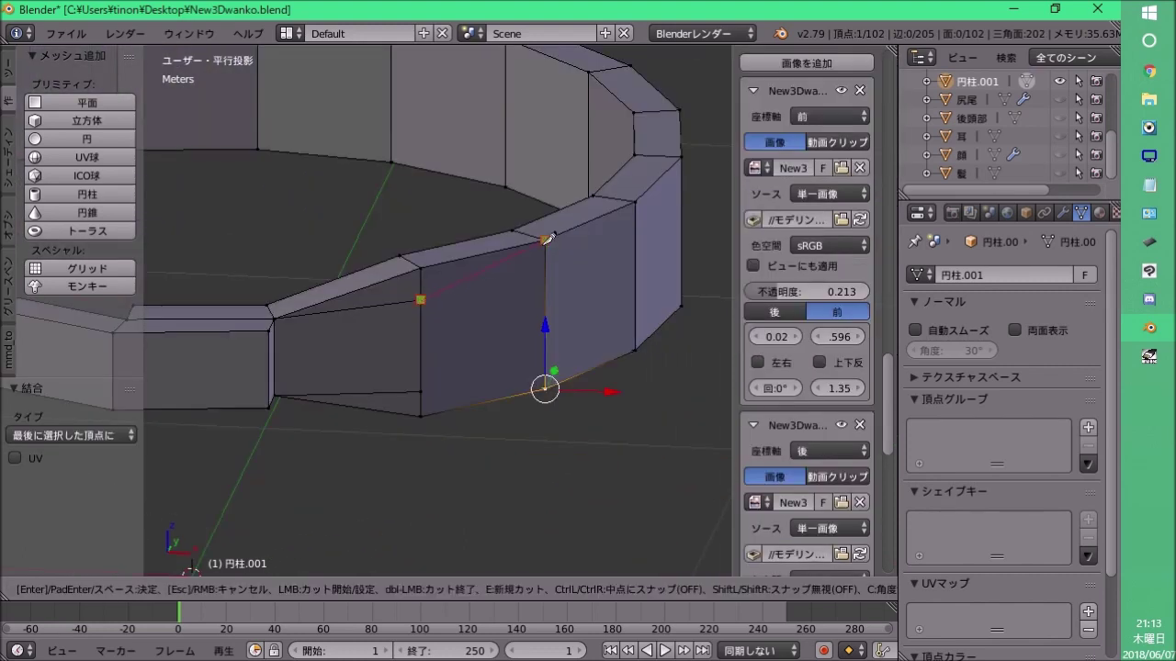
click(545, 241)
key(Return)
key(k)
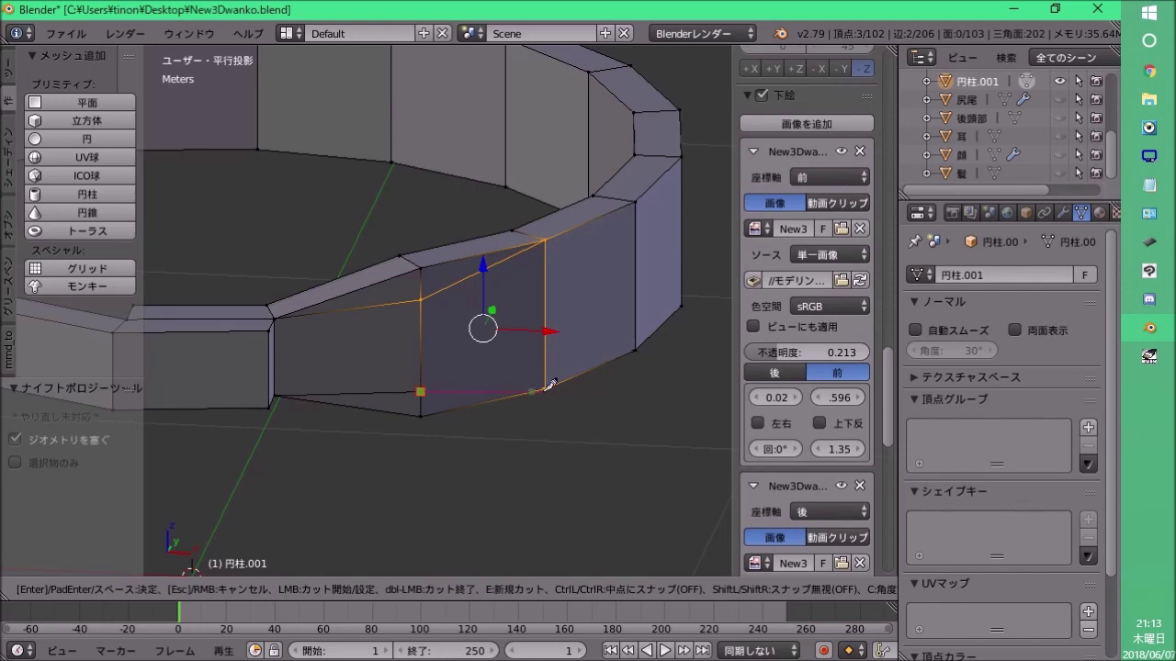
key(Return)
middle_drag(551, 385, 459, 406)
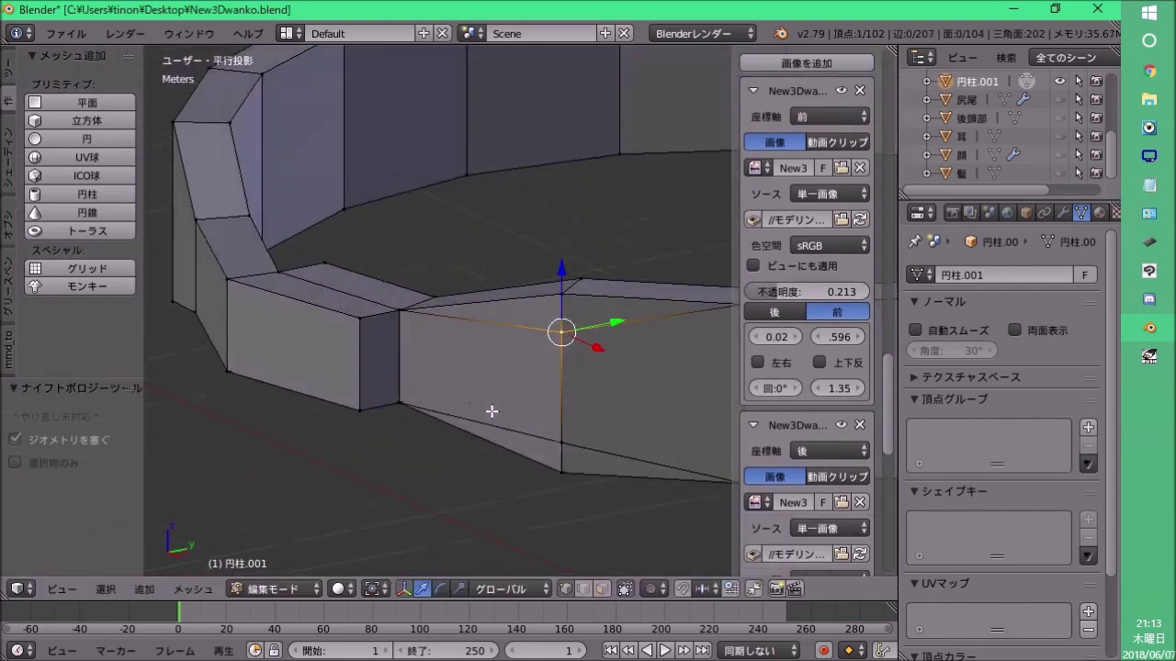
Delete the face between the cuts and the narrow face beside it to widen the gap.
click(604, 589)
right_click(419, 370)
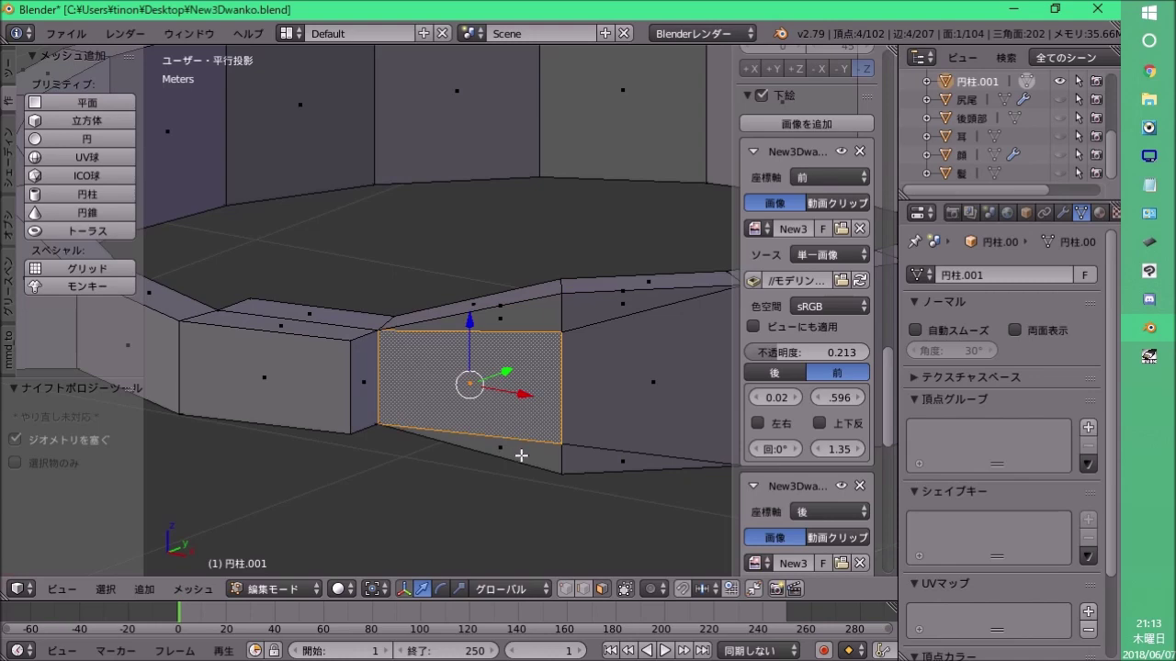
key(x)
click(527, 471)
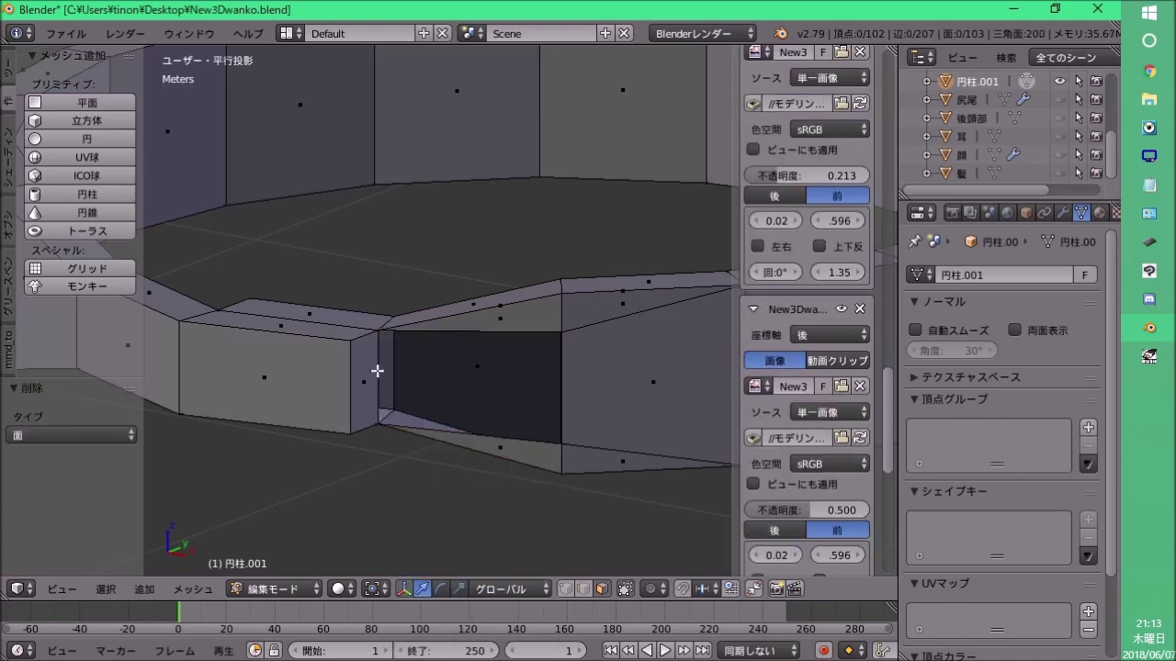
right_click(365, 379)
middle_drag(453, 397, 454, 453)
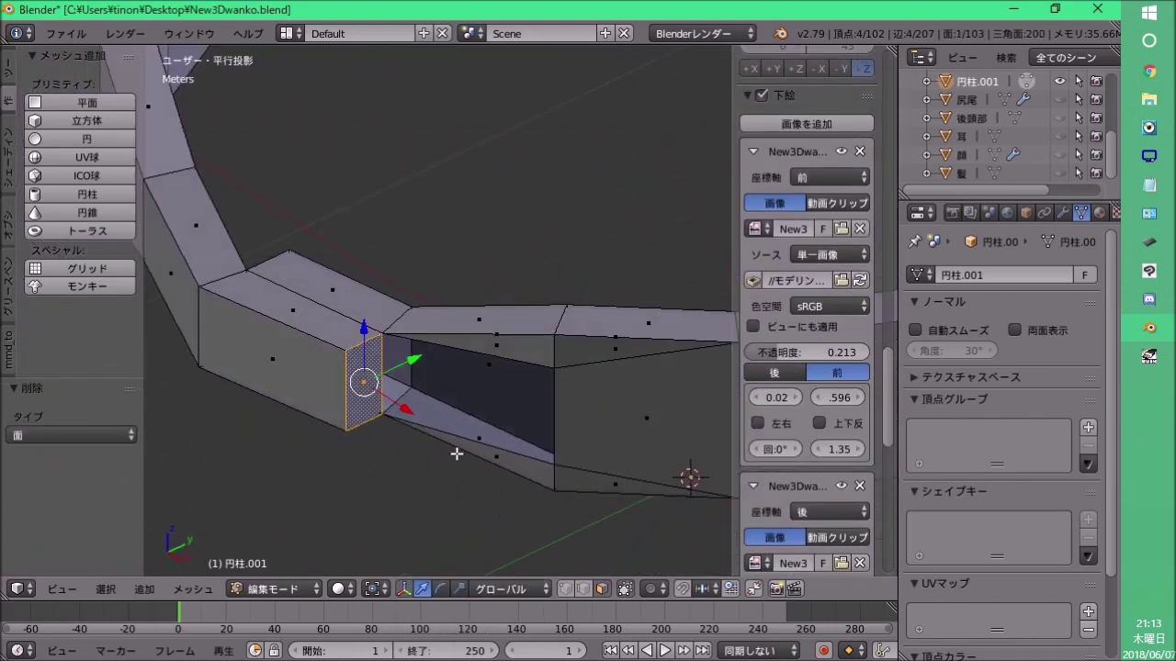
key(x)
click(418, 459)
middle_drag(344, 438, 451, 479)
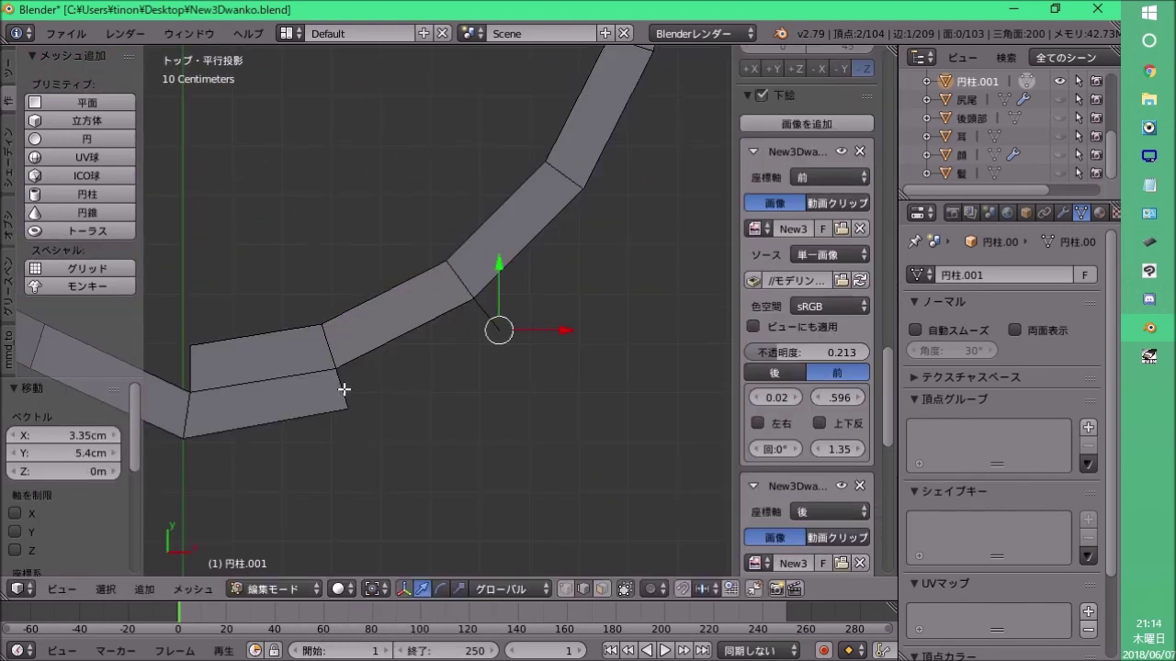
Extrude the strip's edges out from the gap and taper the tip.
mouse_move(503, 396)
middle_down()
mouse_move(481, 362)
mouse_move(492, 293)
middle_up()
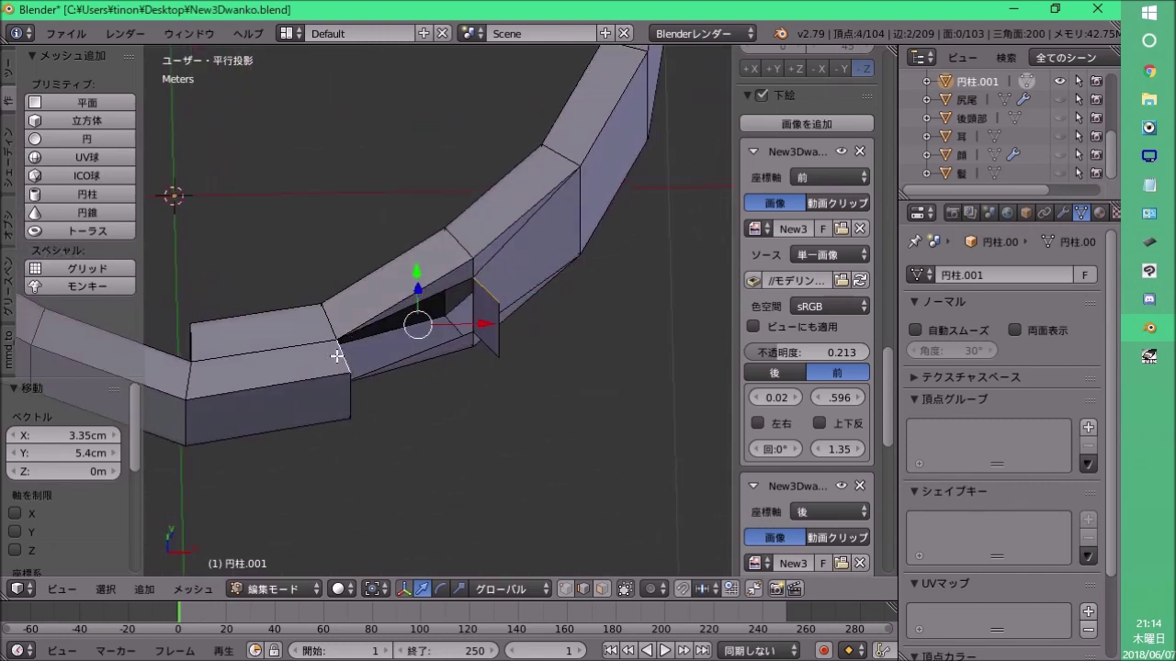
middle_drag(446, 384, 330, 366)
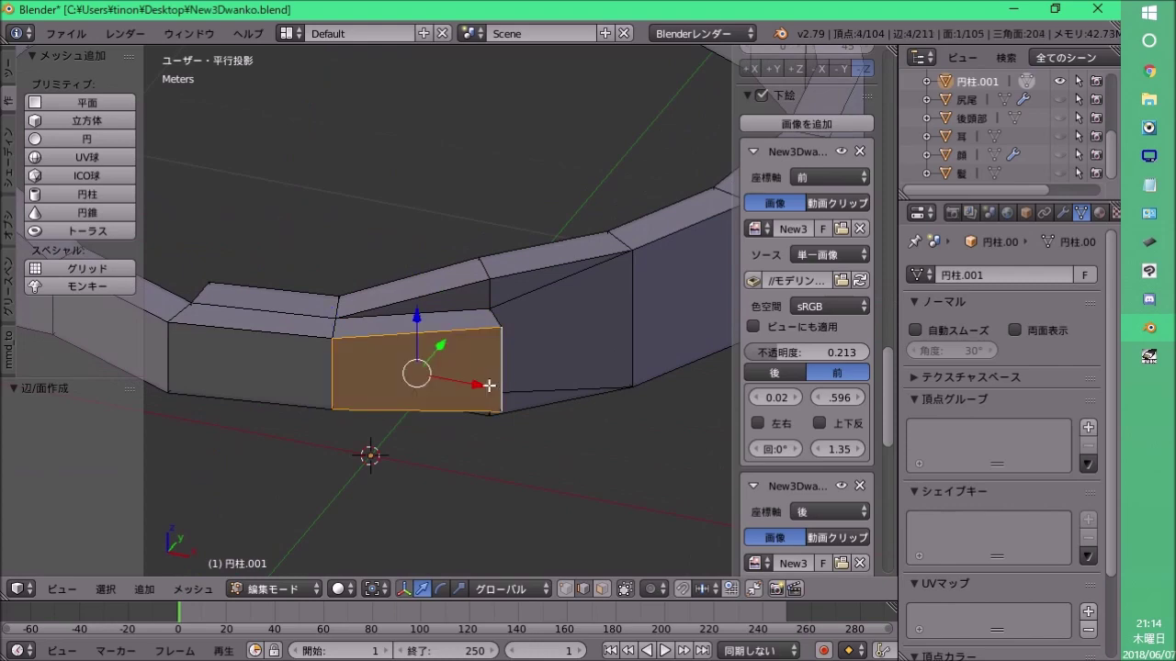
middle_drag(488, 385, 449, 197)
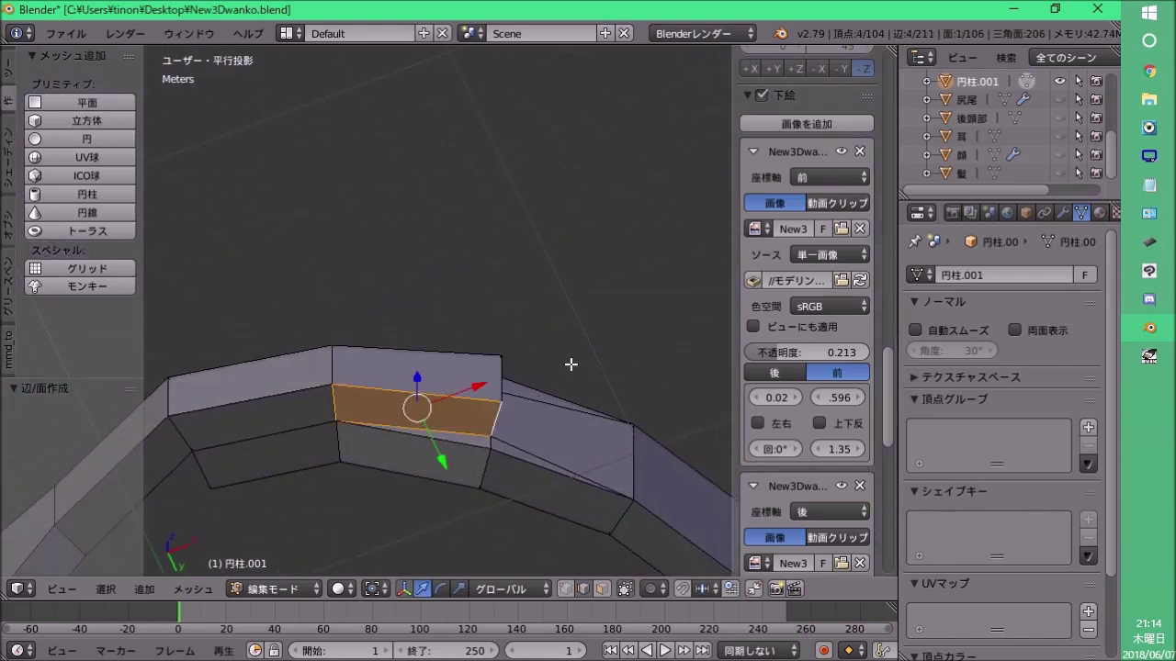
mouse_move(570, 365)
middle_down()
mouse_move(454, 469)
mouse_move(459, 523)
mouse_move(477, 341)
mouse_move(459, 391)
mouse_move(492, 327)
middle_up()
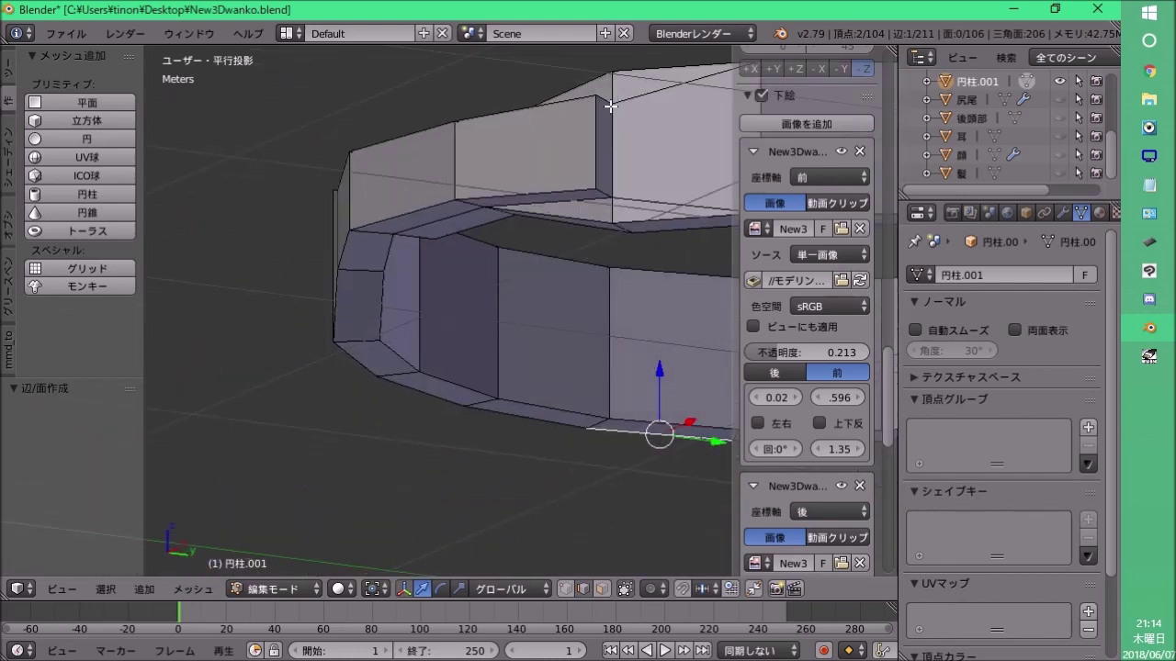
shift+right_click(603, 192)
middle_drag(603, 192, 604, 233)
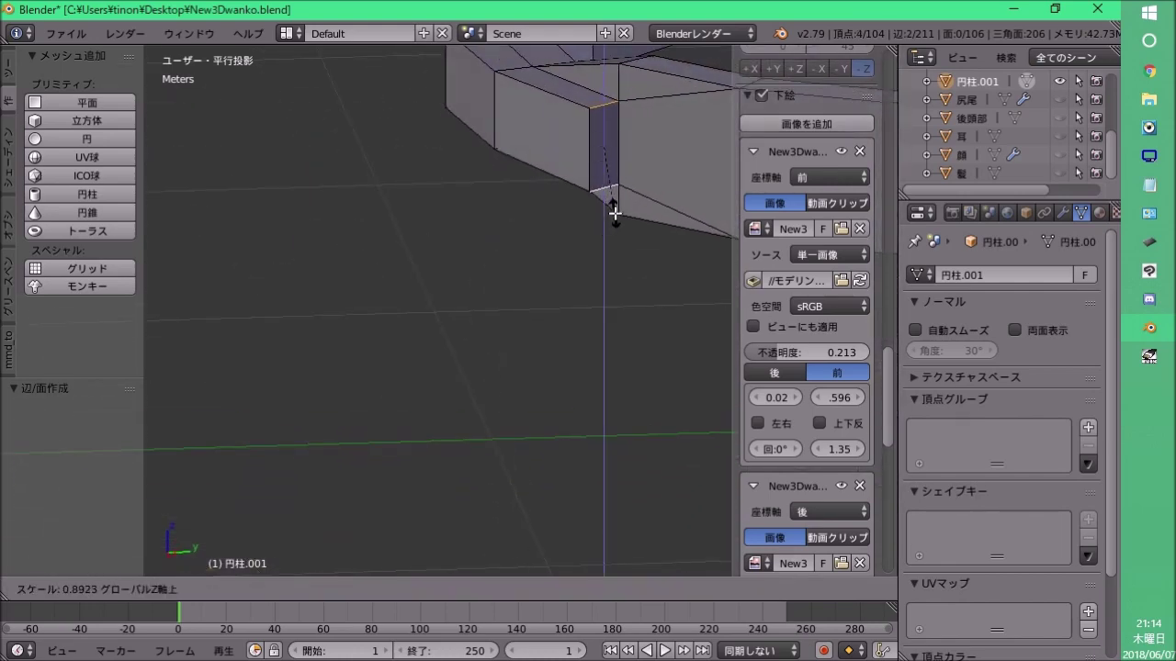
mouse_move(588, 229)
middle_down()
mouse_move(688, 192)
mouse_move(564, 210)
mouse_move(454, 341)
middle_up()
key(e)
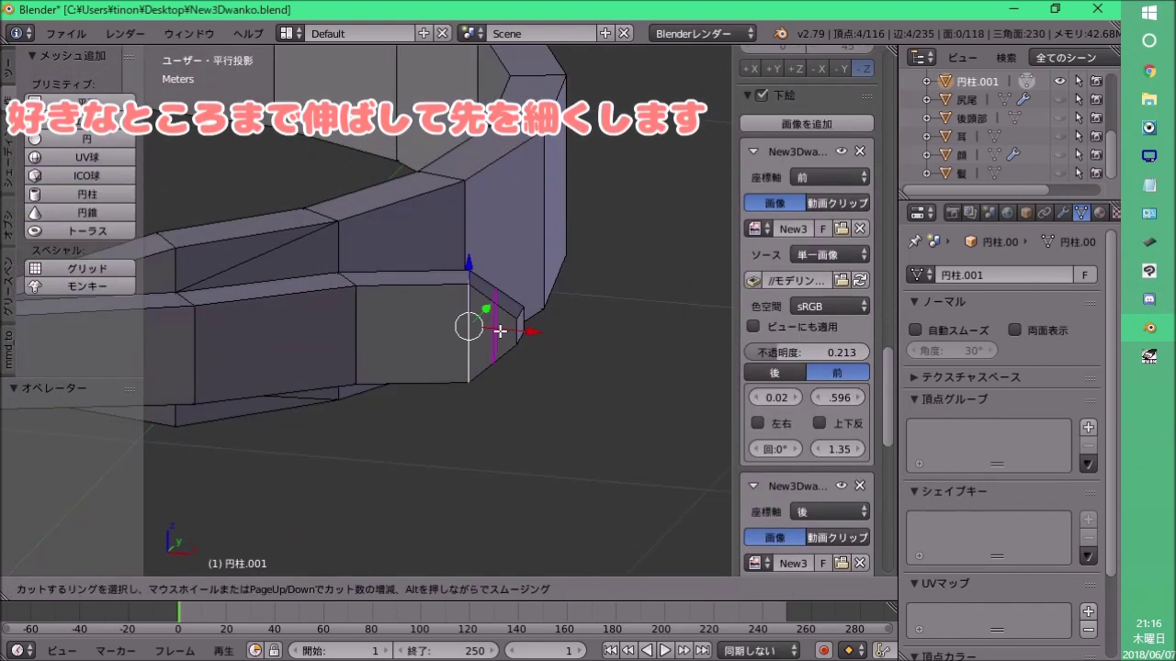
click(594, 321)
mouse_move(593, 320)
middle_down()
mouse_move(484, 352)
mouse_move(394, 349)
mouse_move(466, 354)
mouse_move(494, 388)
mouse_move(325, 394)
mouse_move(514, 420)
mouse_move(556, 158)
middle_up()
Select the entire ring and scale it 1.577 along Z.
ctrl+right_click(556, 158)
key(ctrl+l)
key(s)
key(z)
click(578, 270)
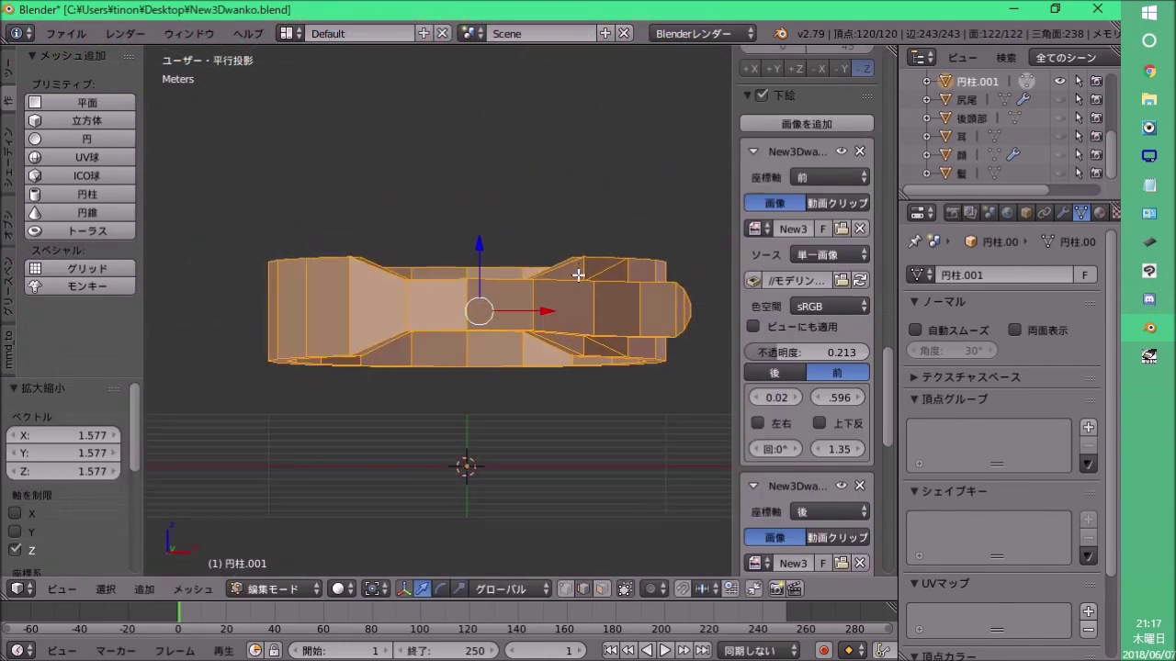
mouse_move(578, 270)
middle_down()
mouse_move(349, 394)
mouse_move(545, 368)
mouse_move(585, 312)
mouse_move(518, 242)
mouse_move(414, 302)
mouse_move(512, 361)
mouse_move(457, 342)
middle_up()
scroll(545, 367, up, 3)
Fill the remaining gap with a face and add a loop cut across the band.
key(f)
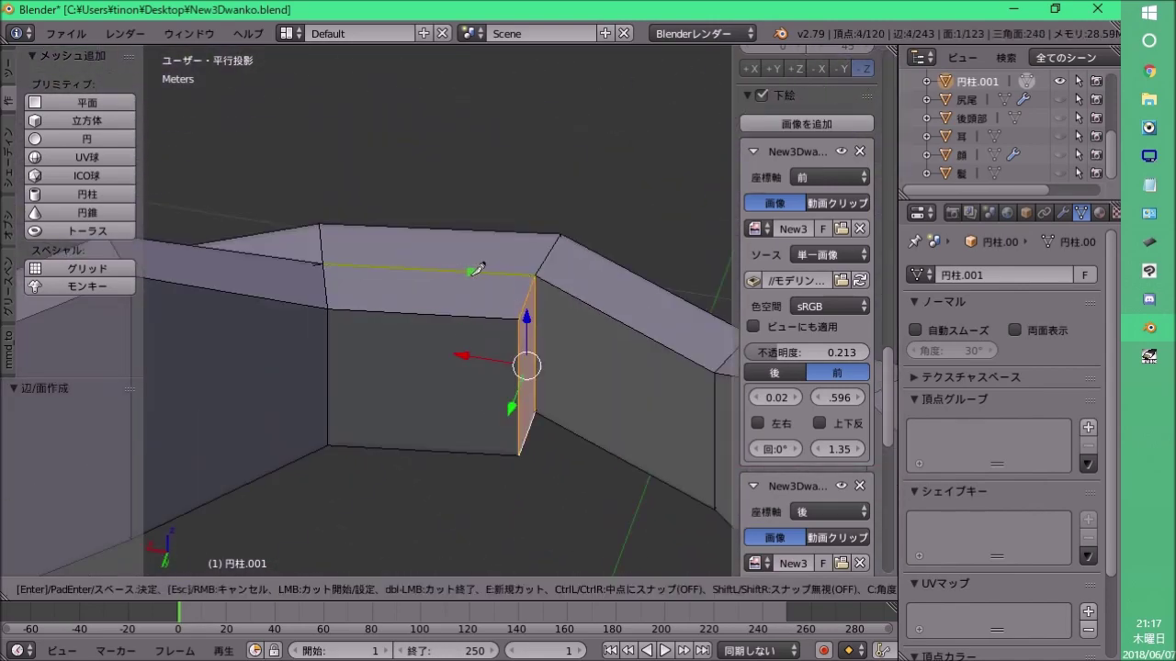
middle_drag(496, 400, 529, 342)
key(ctrl+r)
click(529, 341)
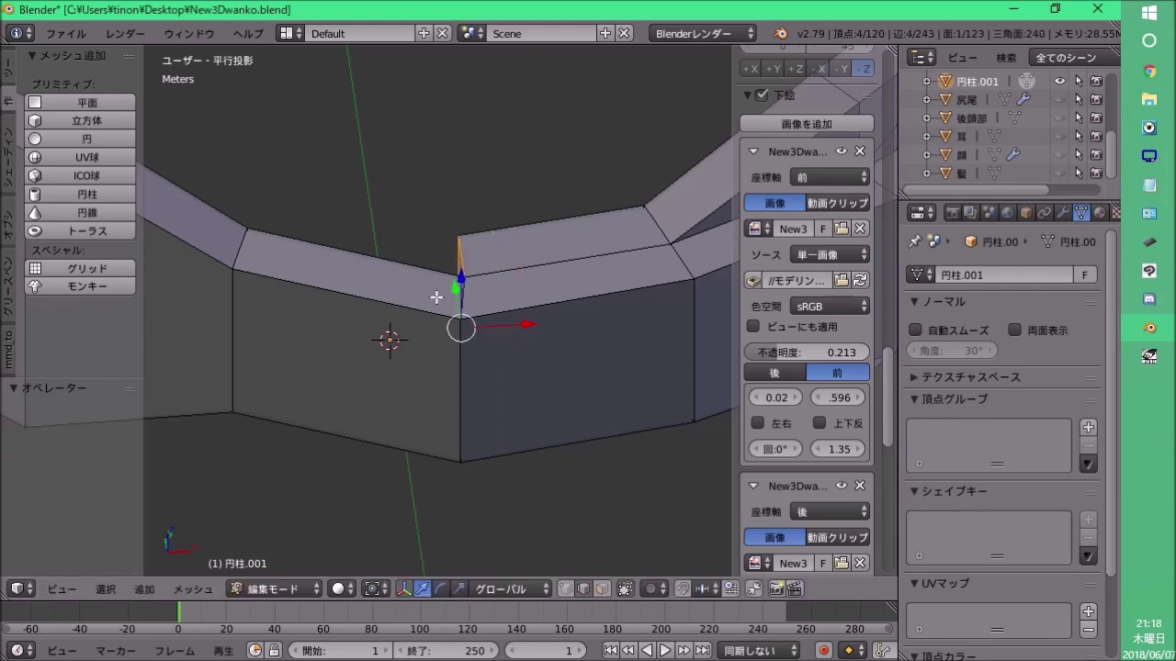
Knife-cut a small quad outline on the band face.
middle_drag(436, 297, 462, 327)
key(k)
click(489, 310)
key(Return)
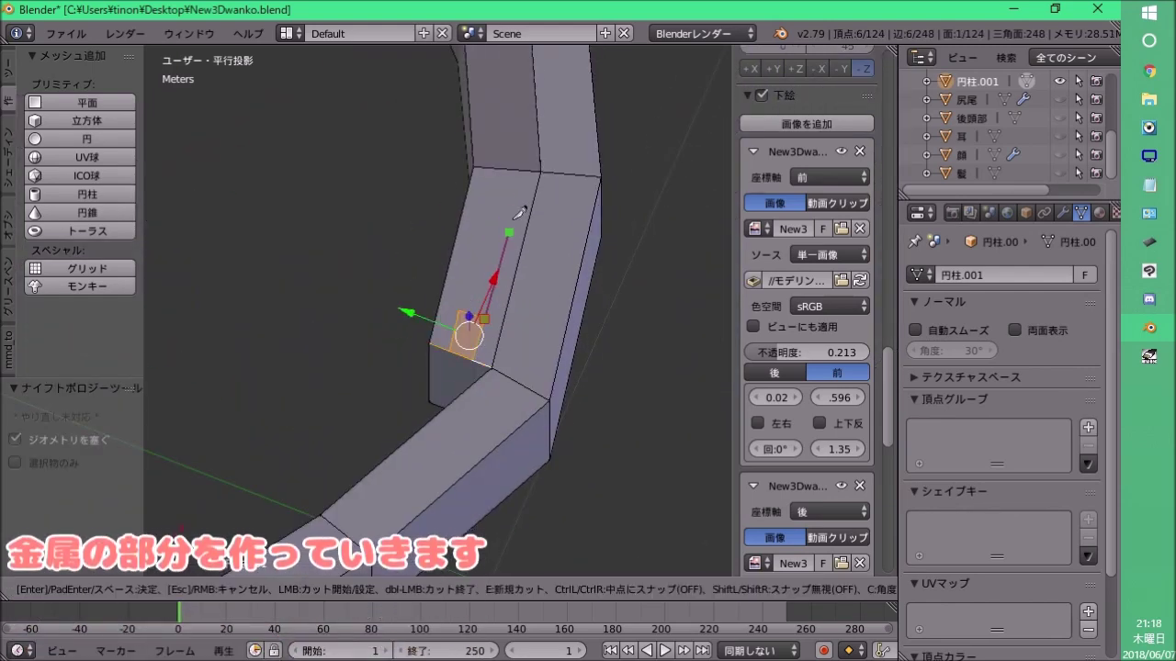
click(466, 308)
middle_drag(466, 309, 474, 304)
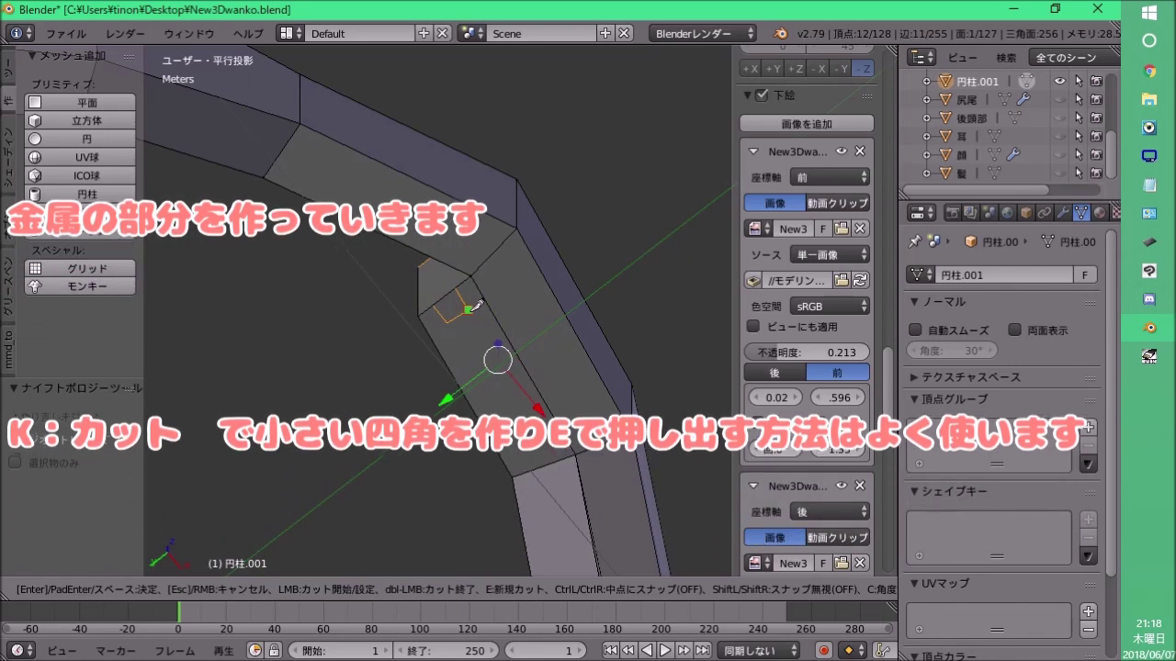
click(457, 320)
key(Return)
mouse_move(456, 320)
middle_down()
mouse_move(469, 442)
mouse_move(456, 284)
middle_up()
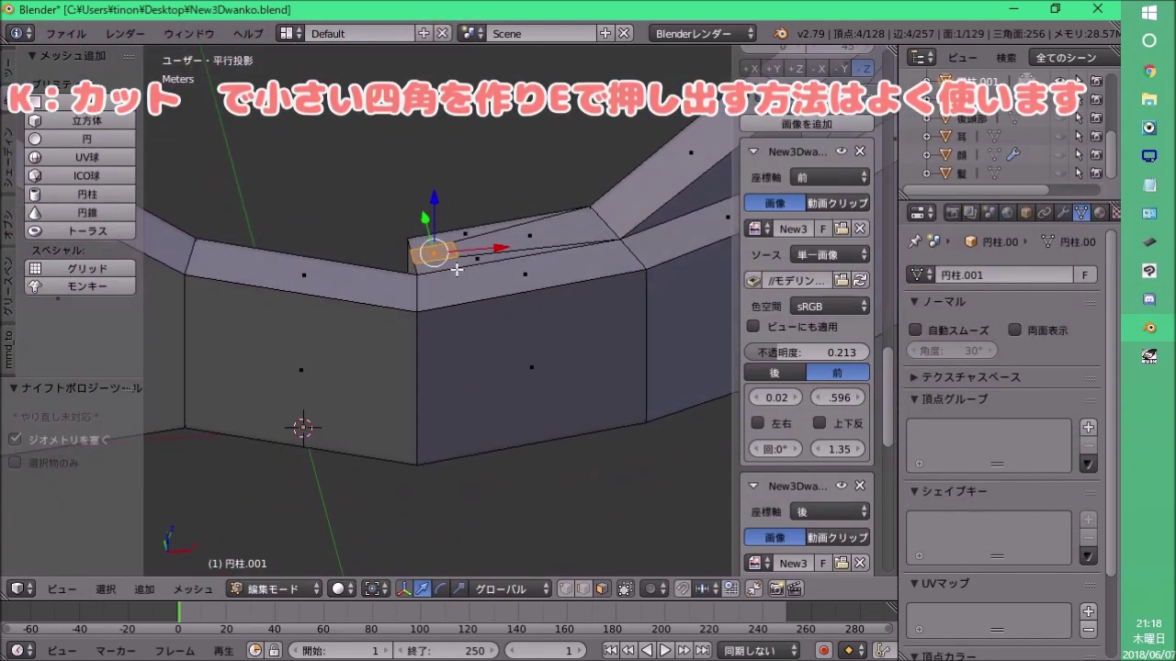
Move one edge of the small quad to reshape it.
click(584, 593)
mouse_move(459, 413)
middle_down()
mouse_move(375, 277)
mouse_move(446, 226)
mouse_move(456, 472)
middle_up()
right_click(448, 230)
key(g)
click(444, 279)
Extrude the small quad face outward 7.28 cm and reposition the new piece.
click(484, 356)
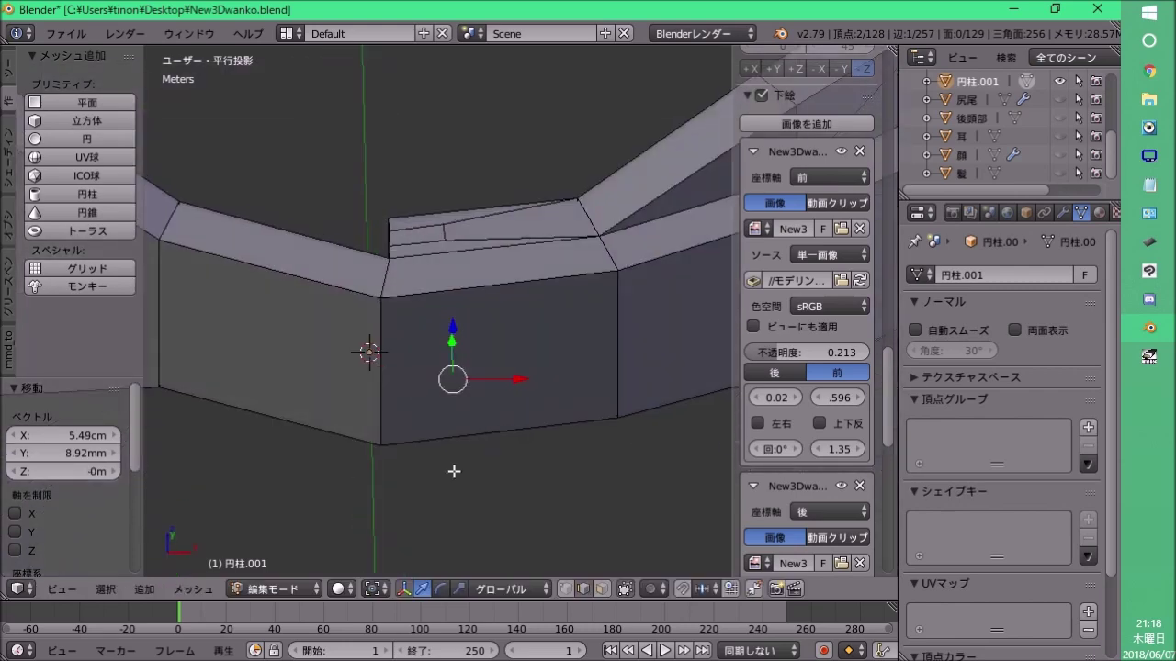
click(608, 588)
click(438, 290)
mouse_move(438, 291)
middle_down()
mouse_move(423, 356)
mouse_move(477, 321)
mouse_move(482, 232)
middle_up()
click(459, 352)
click(443, 331)
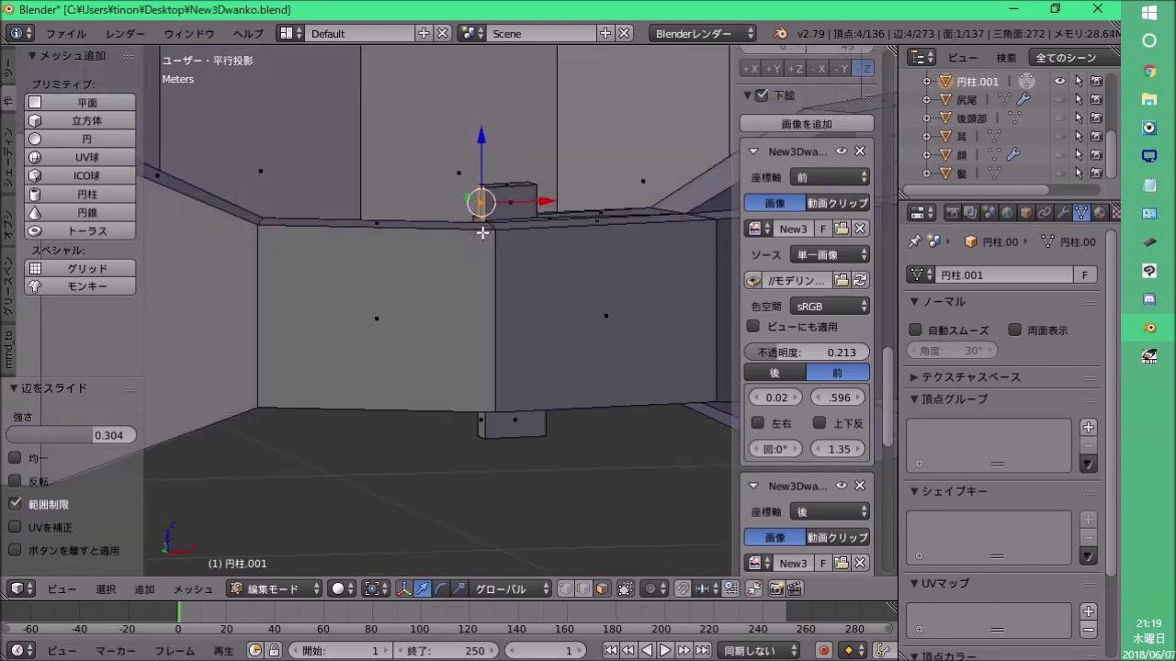
click(223, 244)
mouse_move(223, 244)
middle_down()
mouse_move(393, 284)
mouse_move(496, 337)
mouse_move(423, 294)
mouse_move(509, 380)
mouse_move(430, 335)
mouse_move(441, 349)
mouse_move(414, 386)
middle_up()
key(g)
click(394, 284)
click(467, 334)
Extrude the face 32.9 cm for the prong bar and adjust its vertex.
key(e)
click(374, 424)
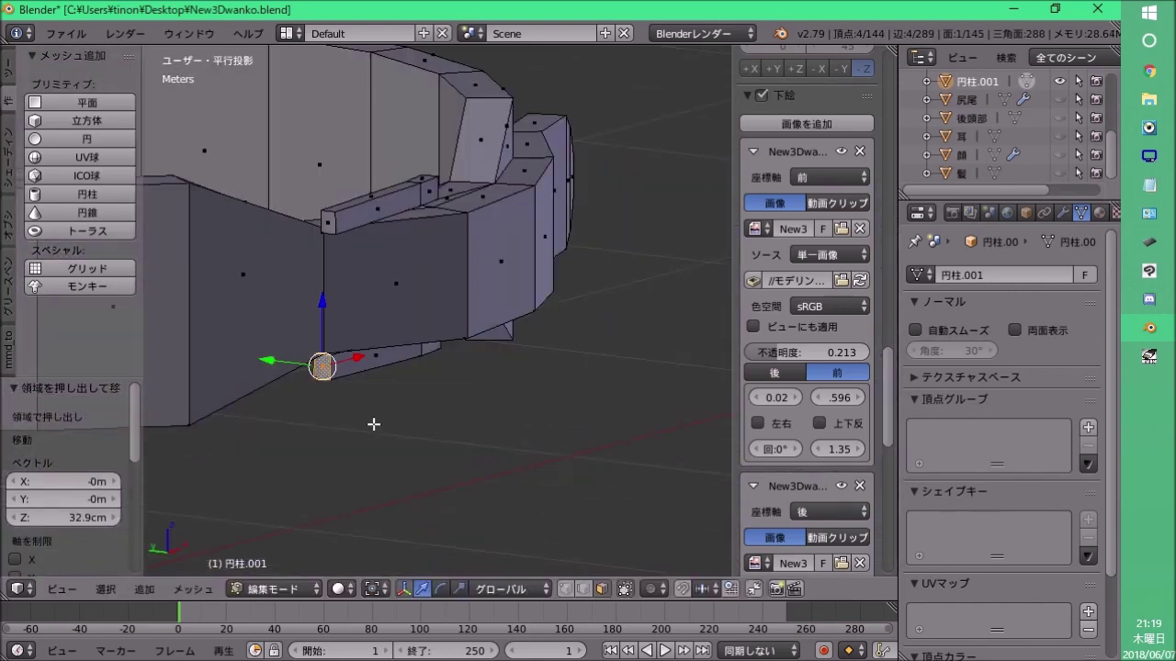
middle_drag(374, 425, 322, 396)
click(368, 378)
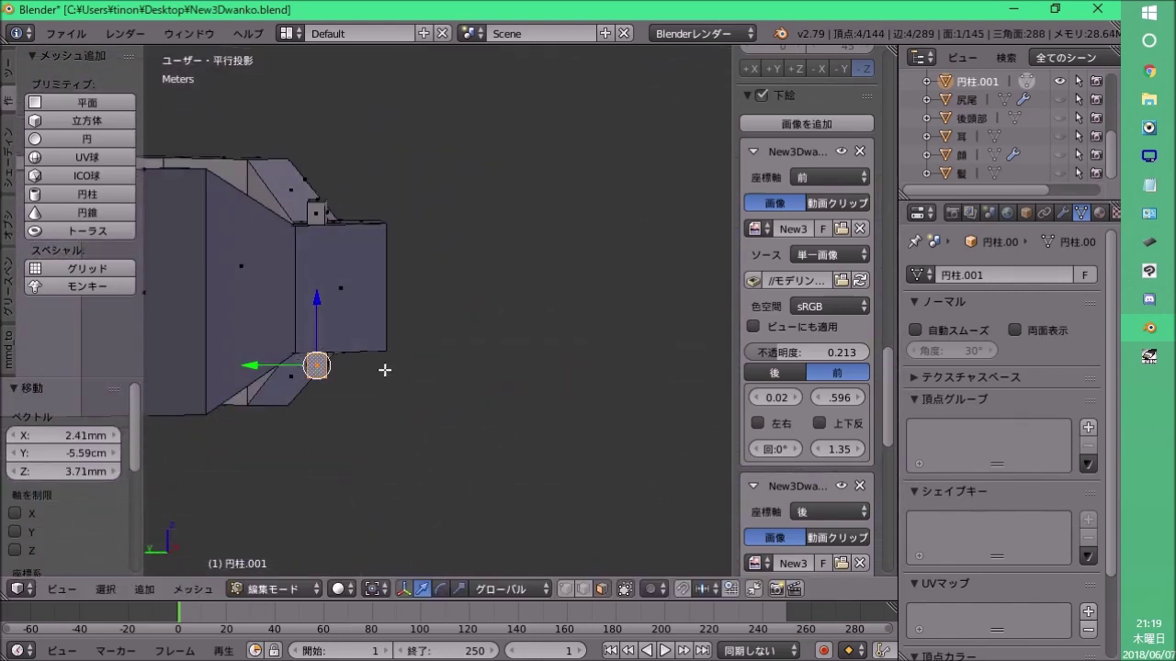
mouse_move(386, 363)
middle_down()
mouse_move(313, 245)
mouse_move(317, 211)
mouse_move(349, 308)
mouse_move(332, 198)
middle_up()
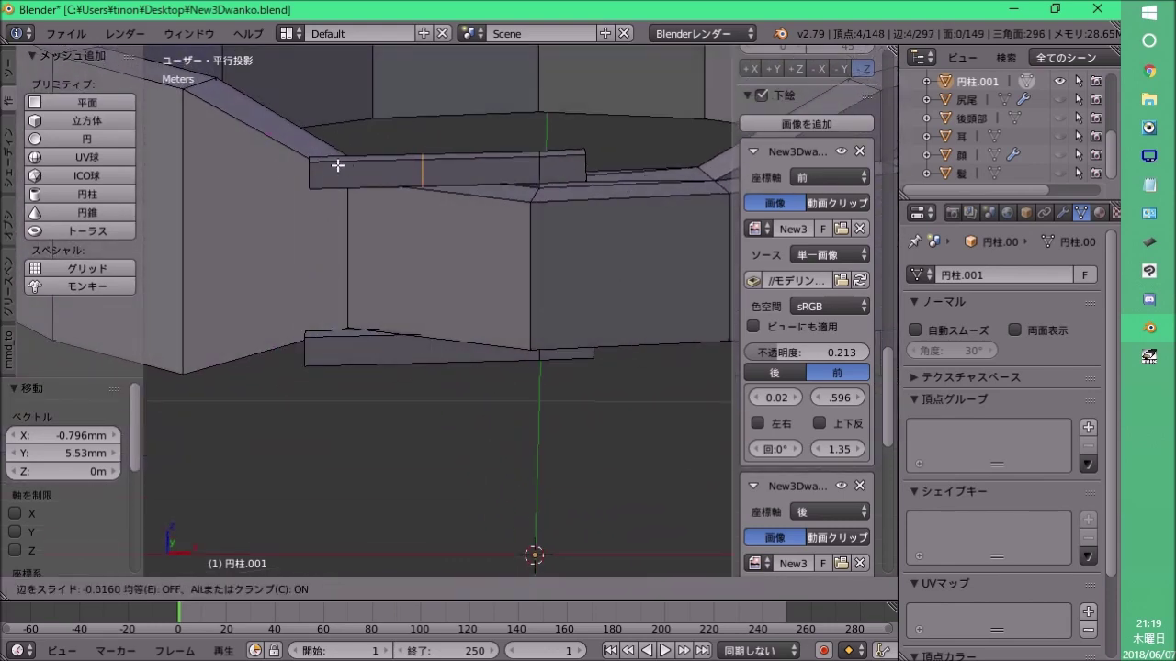
middle_drag(315, 314, 593, 623)
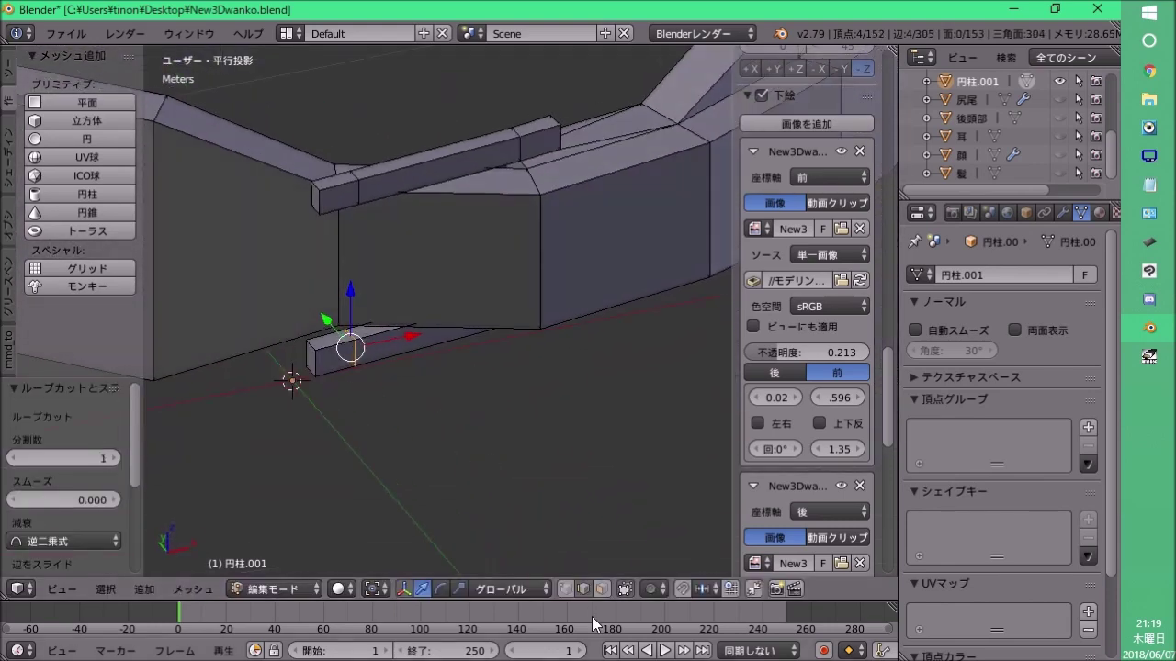
mouse_move(346, 360)
middle_down()
mouse_move(399, 439)
mouse_move(342, 240)
middle_up()
Delete the selected frame faces and fill a new face from the frame edges.
key(x)
click(367, 450)
right_click(336, 344)
mouse_move(337, 344)
middle_down()
mouse_move(357, 437)
mouse_move(312, 239)
mouse_move(407, 354)
mouse_move(344, 413)
mouse_move(386, 422)
mouse_move(311, 364)
mouse_move(659, 318)
mouse_move(450, 404)
mouse_move(523, 312)
mouse_move(413, 334)
mouse_move(480, 483)
mouse_move(535, 350)
middle_up()
key(f)
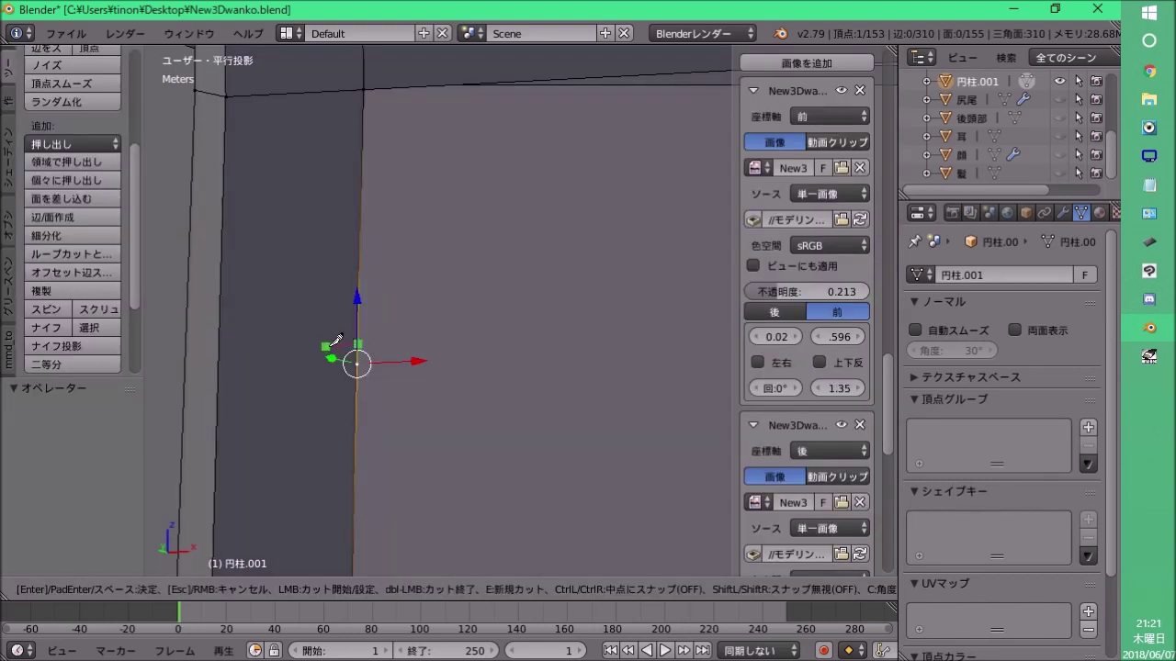
Complete a knife cut across the buckle frame.
middle_drag(336, 342, 275, 333)
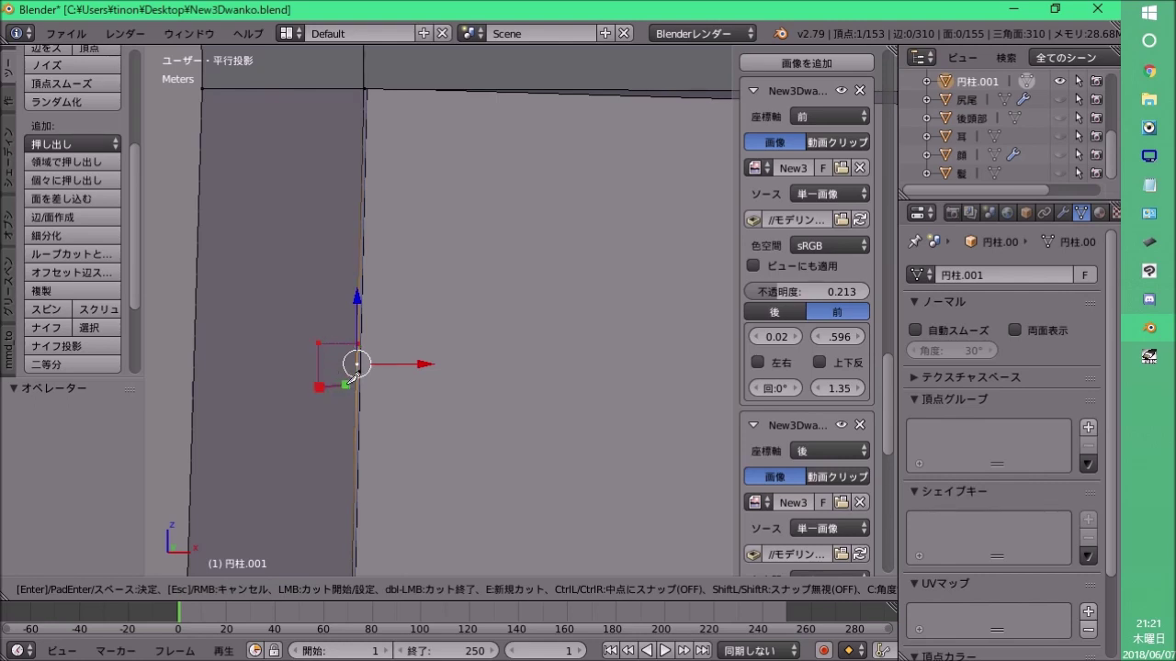
key(Return)
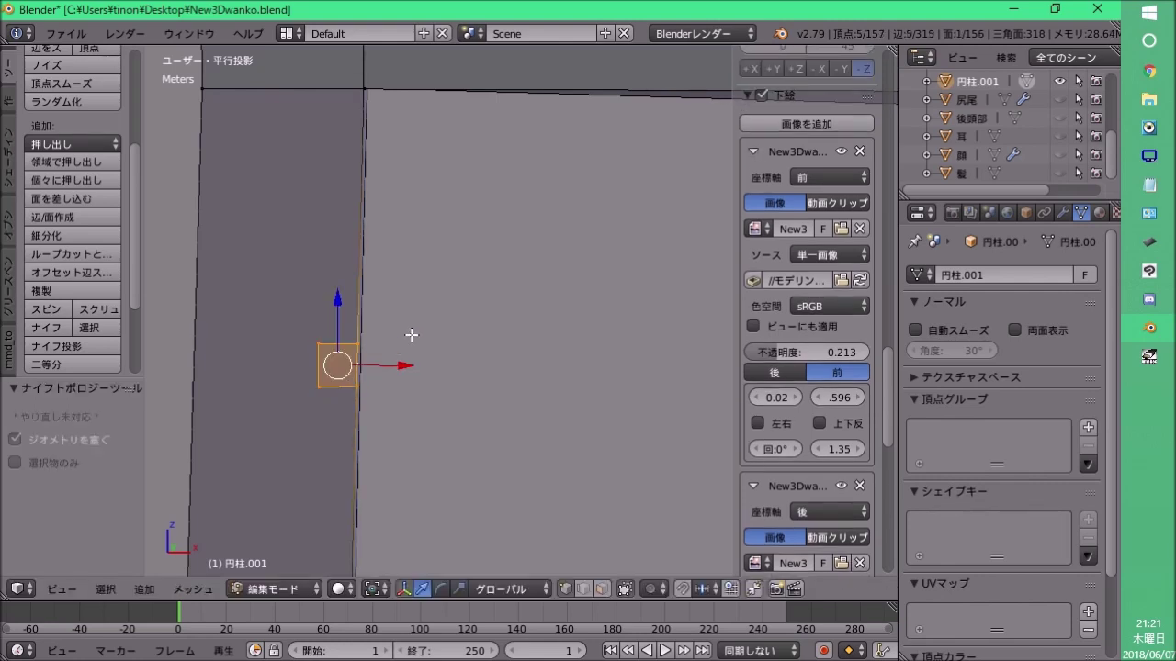
scroll(407, 333, down, 2)
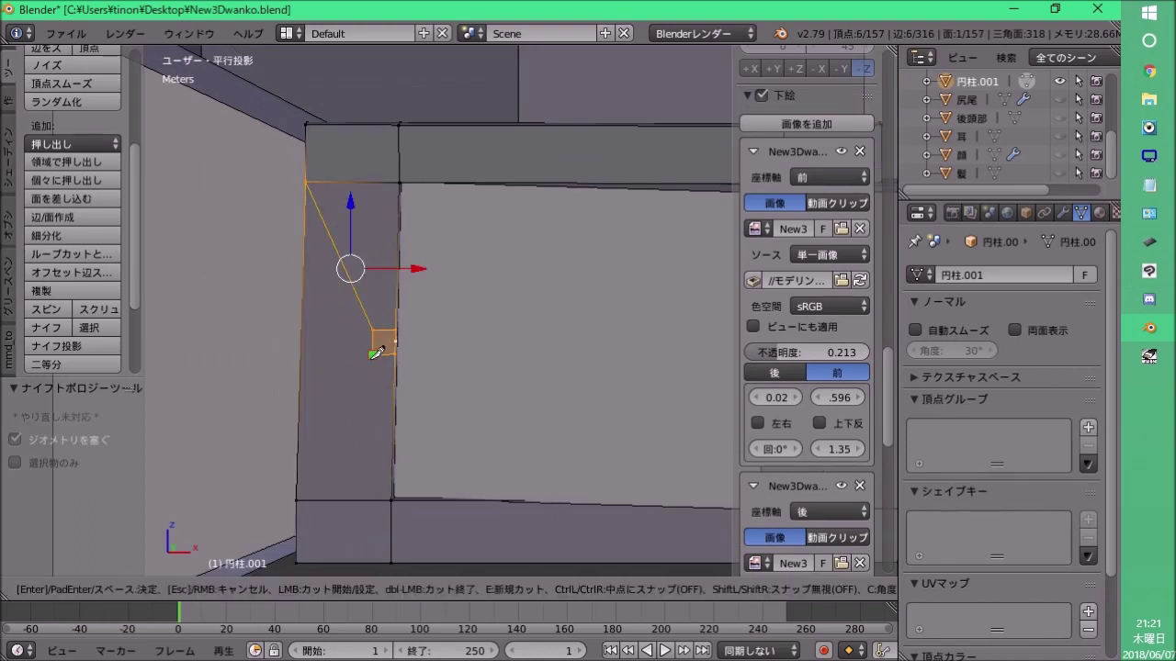
middle_drag(362, 379, 363, 381)
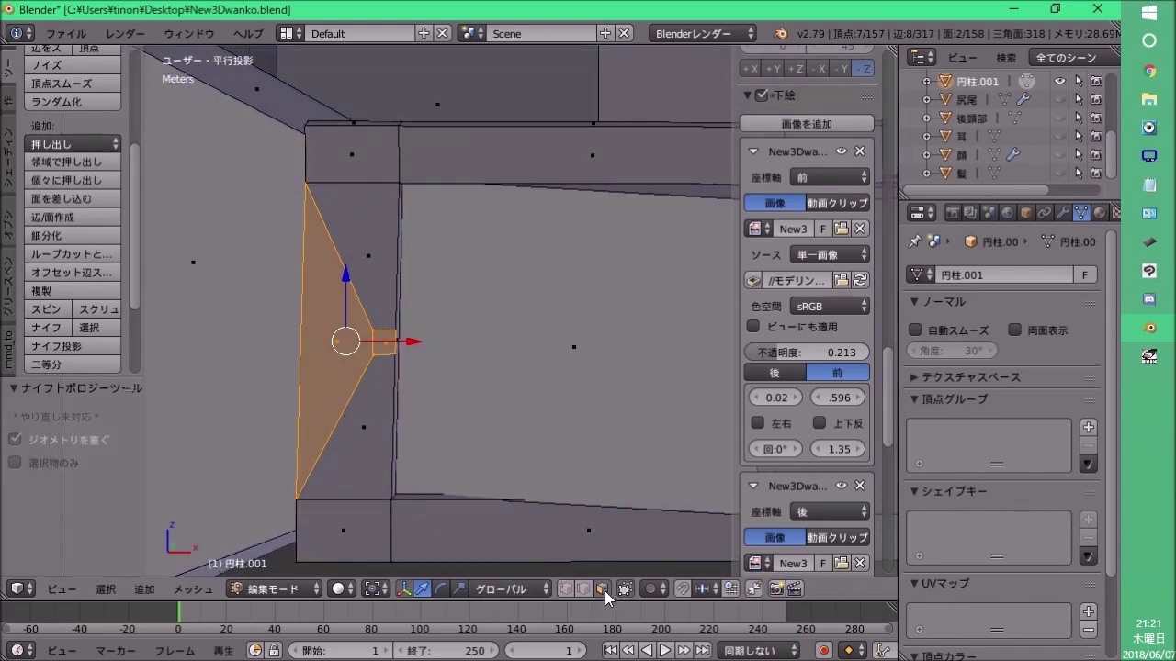
mouse_move(380, 343)
middle_down()
mouse_move(467, 473)
mouse_move(493, 472)
mouse_move(498, 453)
middle_up()
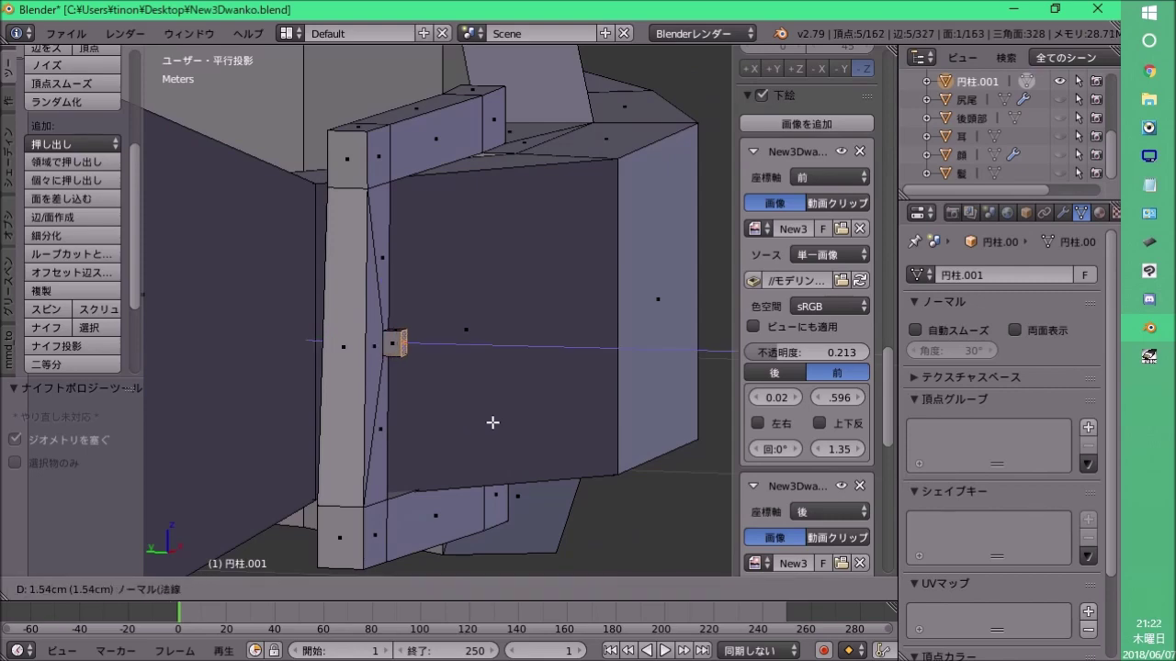
mouse_move(550, 426)
middle_down()
mouse_move(310, 428)
mouse_move(427, 363)
mouse_move(459, 367)
mouse_move(371, 444)
mouse_move(409, 395)
middle_up()
Merge the extruded prong vertices together.
key(alt+m)
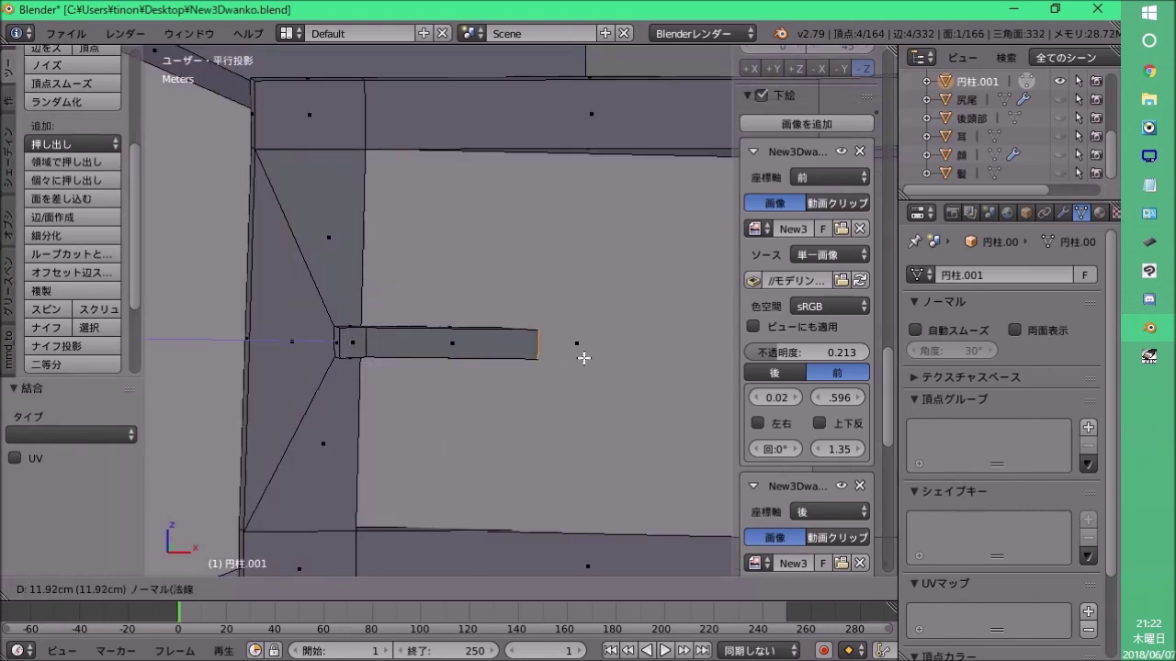
mouse_move(628, 379)
middle_down()
mouse_move(512, 428)
mouse_move(522, 423)
mouse_move(540, 480)
mouse_move(559, 462)
mouse_move(572, 478)
mouse_move(520, 331)
mouse_move(661, 305)
mouse_move(462, 370)
mouse_move(368, 383)
mouse_move(498, 388)
mouse_move(407, 367)
mouse_move(359, 441)
mouse_move(341, 344)
mouse_move(459, 352)
mouse_move(508, 219)
middle_up()
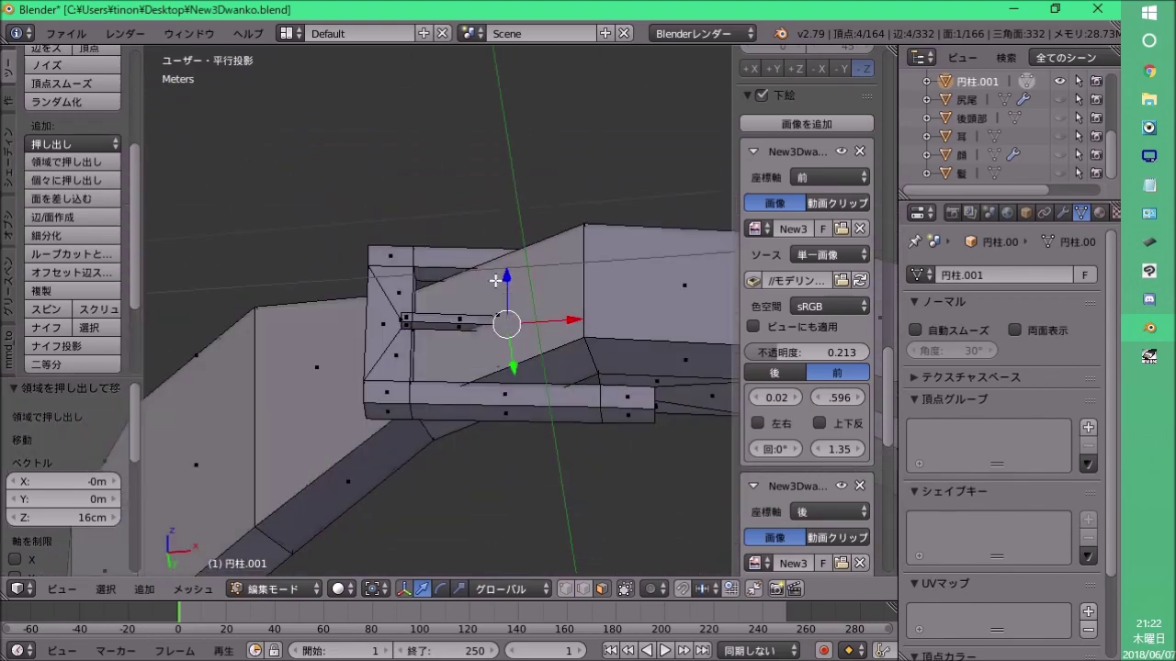
middle_drag(391, 378, 532, 431)
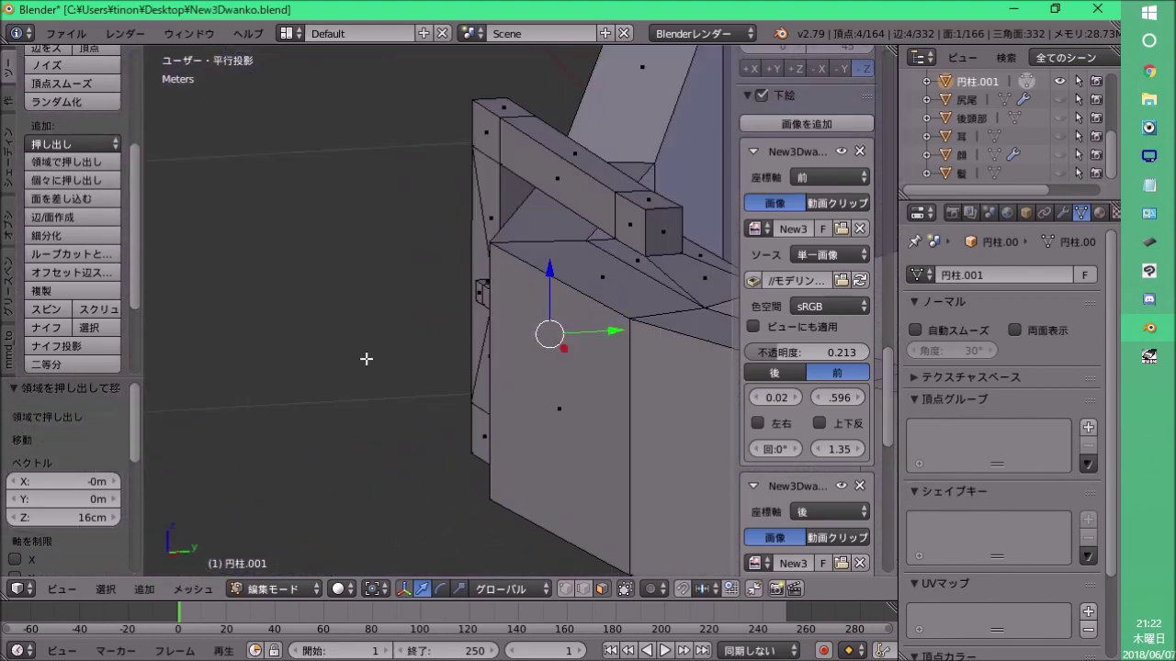
mouse_move(366, 359)
middle_down()
mouse_move(582, 346)
mouse_move(472, 229)
mouse_move(512, 368)
mouse_move(438, 388)
middle_up()
scroll(438, 388, up, 4)
Knife-cut across the belt face and merge the cut vertices at the last one.
key(k)
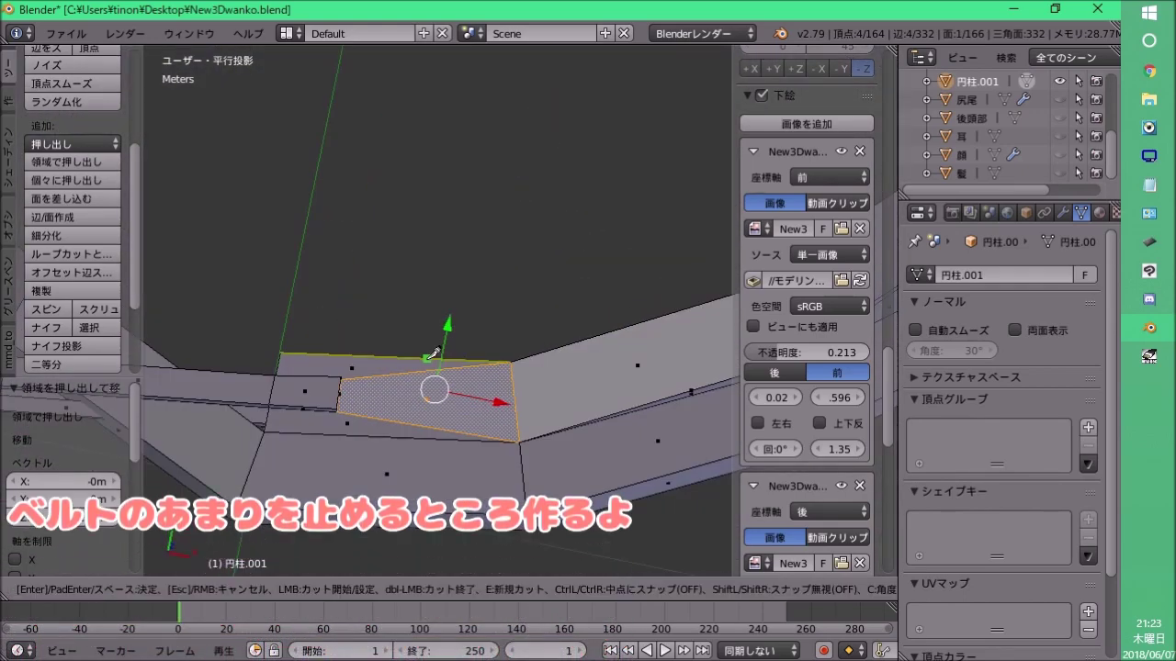
click(433, 367)
key(Return)
scroll(478, 354, up, 3)
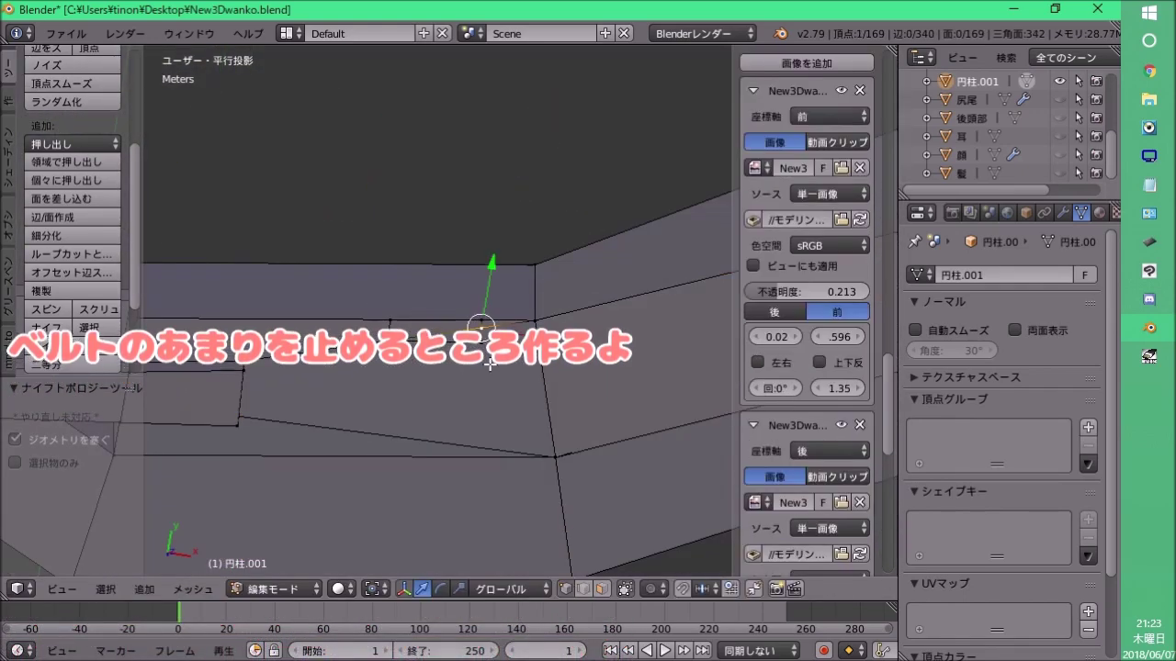
key(alt+m)
click(524, 367)
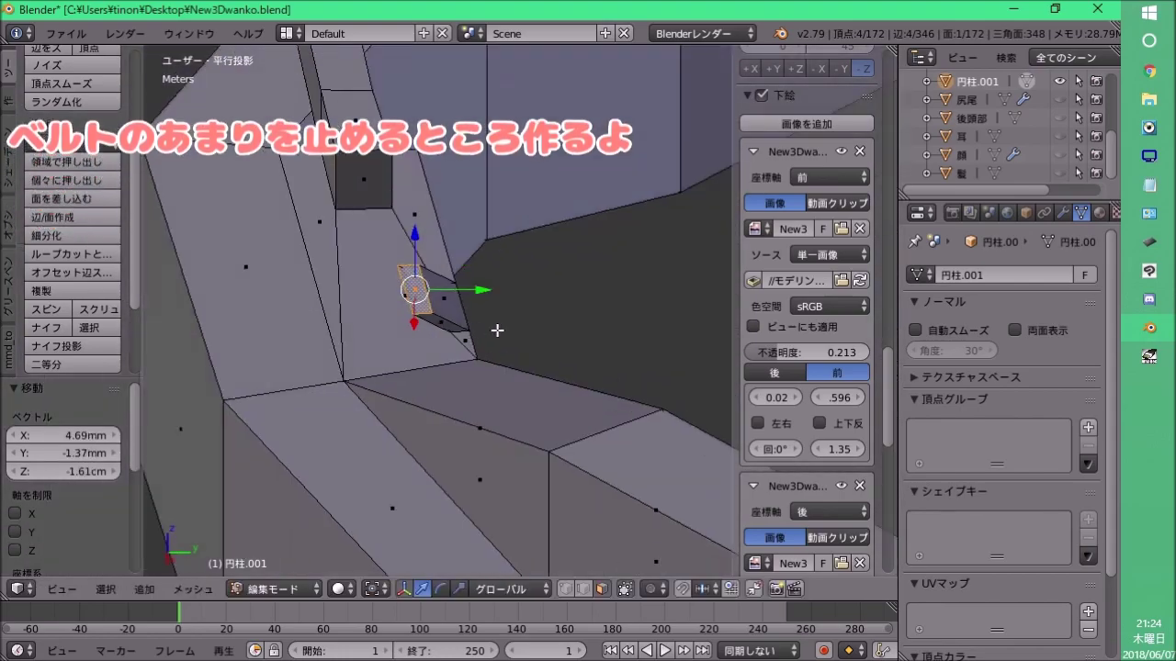
Extrude a new face from the belt, then undo it and view the belt from below.
key(e)
click(415, 284)
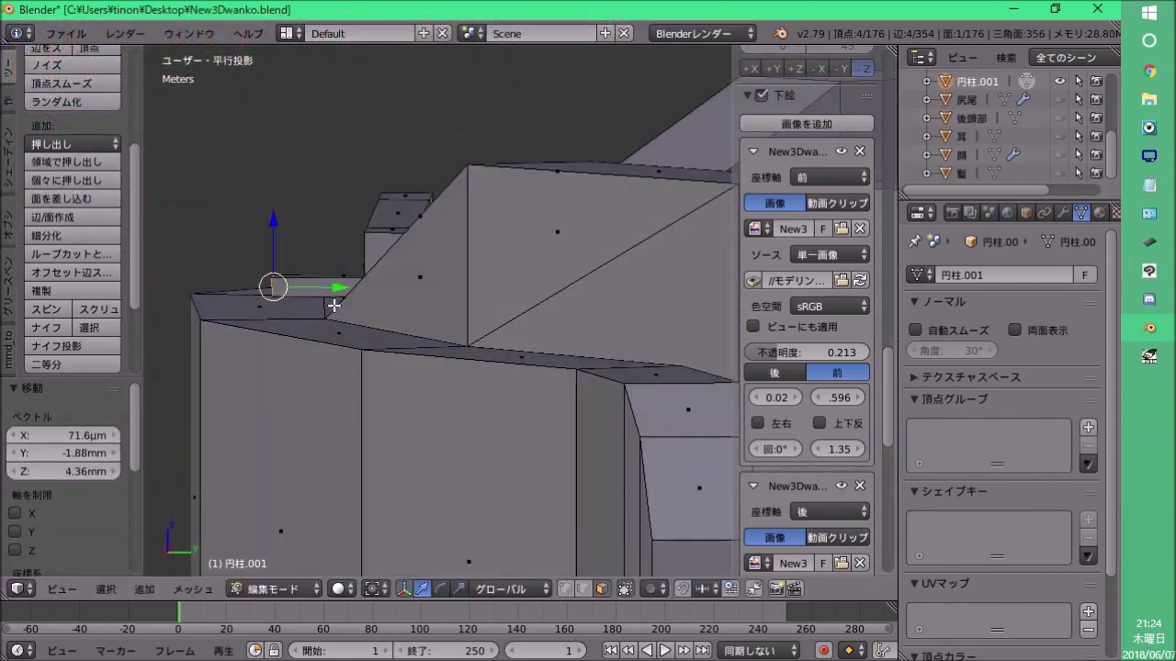
mouse_move(334, 304)
middle_down()
mouse_move(409, 270)
mouse_move(539, 349)
mouse_move(475, 223)
middle_up()
key(ctrl+z)
key(ctrl+z)
middle_drag(517, 170, 514, 322)
Extrude the belt strip outward and scale it along Z to form the keeper loop.
key(Return)
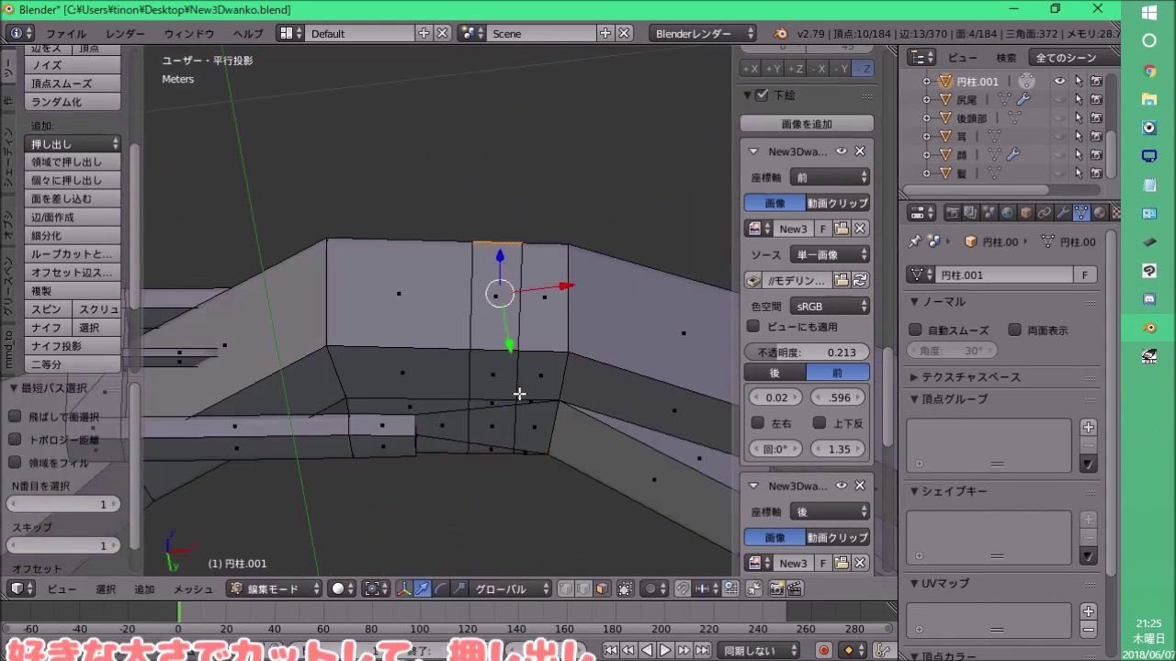
ctrl+right_click(498, 412)
key(e)
mouse_move(499, 412)
middle_down()
mouse_move(452, 424)
mouse_move(491, 420)
mouse_move(545, 280)
mouse_move(564, 574)
middle_up()
key(s)
key(z)
click(468, 415)
key(s)
click(567, 262)
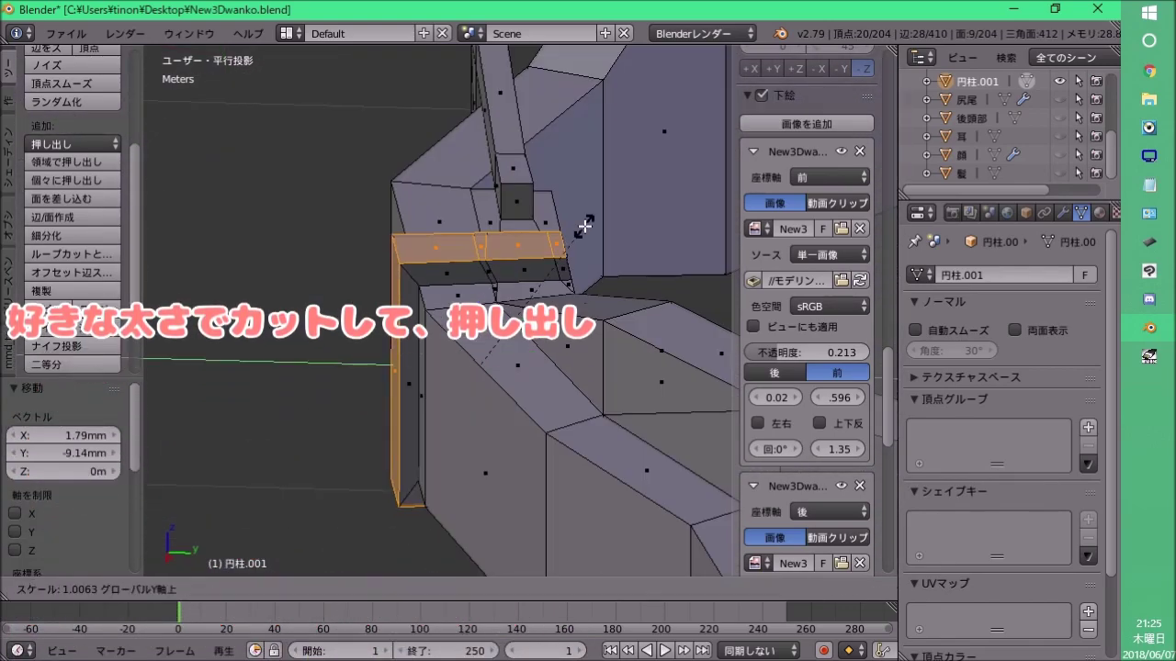
Merge pairs of vertices at the keeper loop's corners with Alt+M.
click(502, 239)
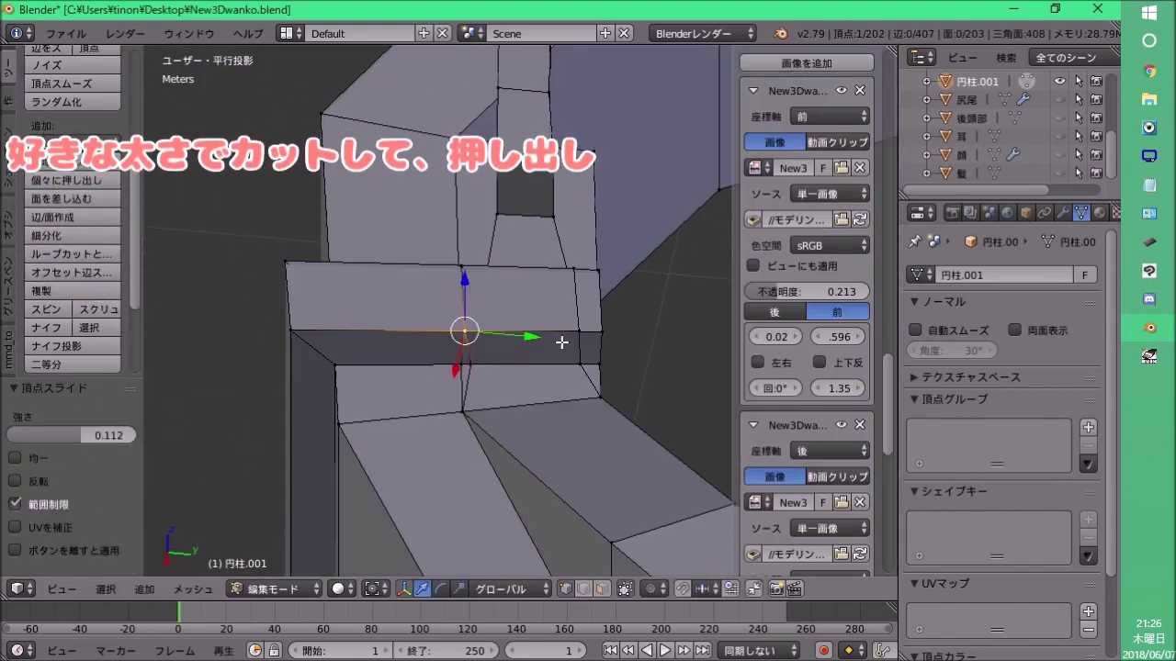
mouse_move(501, 239)
middle_down()
mouse_move(501, 441)
mouse_move(562, 410)
mouse_move(630, 446)
mouse_move(556, 273)
mouse_move(573, 416)
mouse_move(577, 176)
middle_up()
key(alt+m)
click(501, 451)
key(alt+m)
click(582, 297)
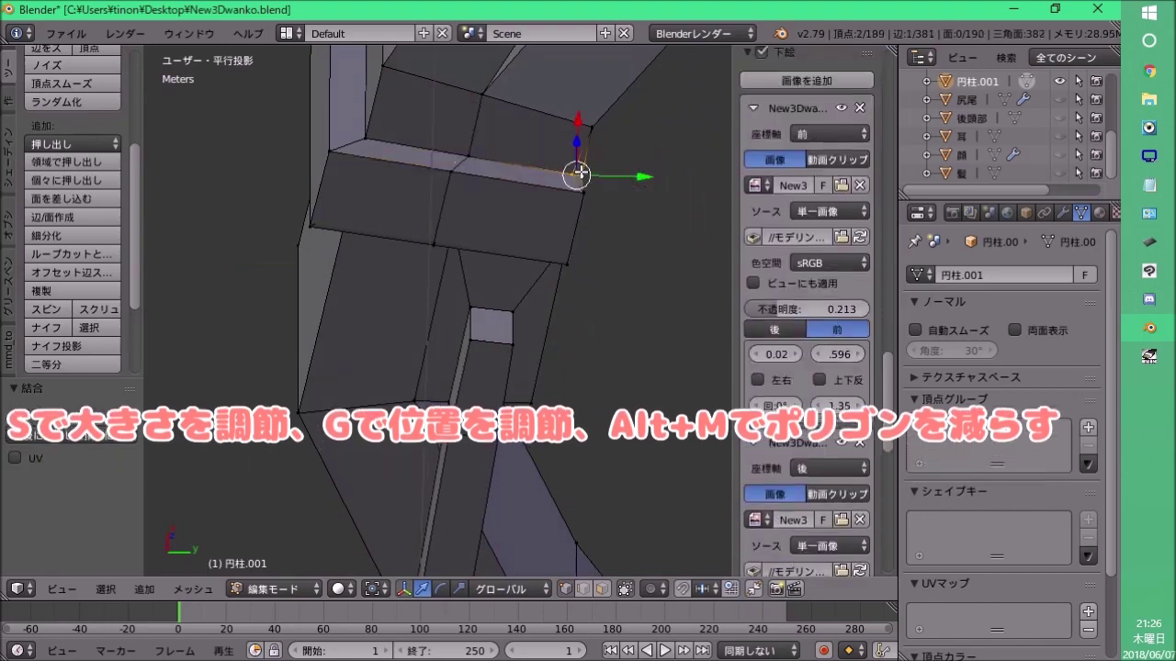
Move an edge along the loop and knife-cut a new edge across it.
right_click(512, 251)
key(g)
key(g)
click(511, 252)
mouse_move(512, 252)
middle_down()
mouse_move(499, 467)
mouse_move(447, 433)
middle_up()
key(k)
click(446, 433)
key(Return)
Move the loop vertices into place around the strap and select the ring's edges.
middle_drag(457, 270, 388, 292)
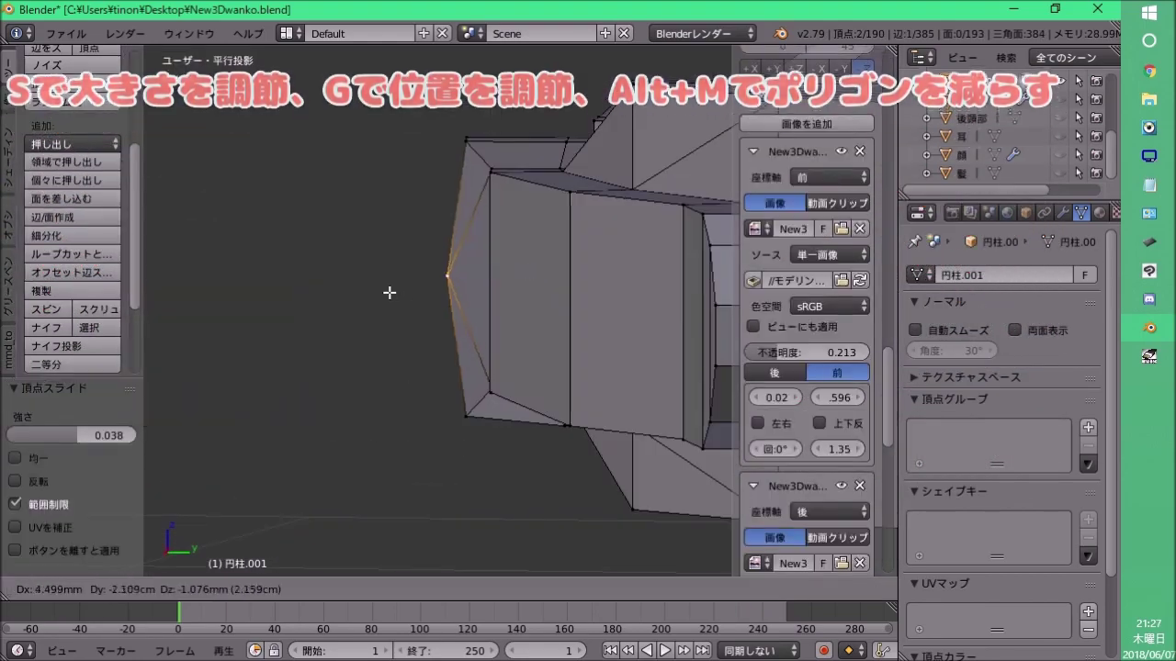
key(g)
click(454, 398)
mouse_move(453, 398)
middle_down()
mouse_move(472, 394)
mouse_move(296, 229)
middle_up()
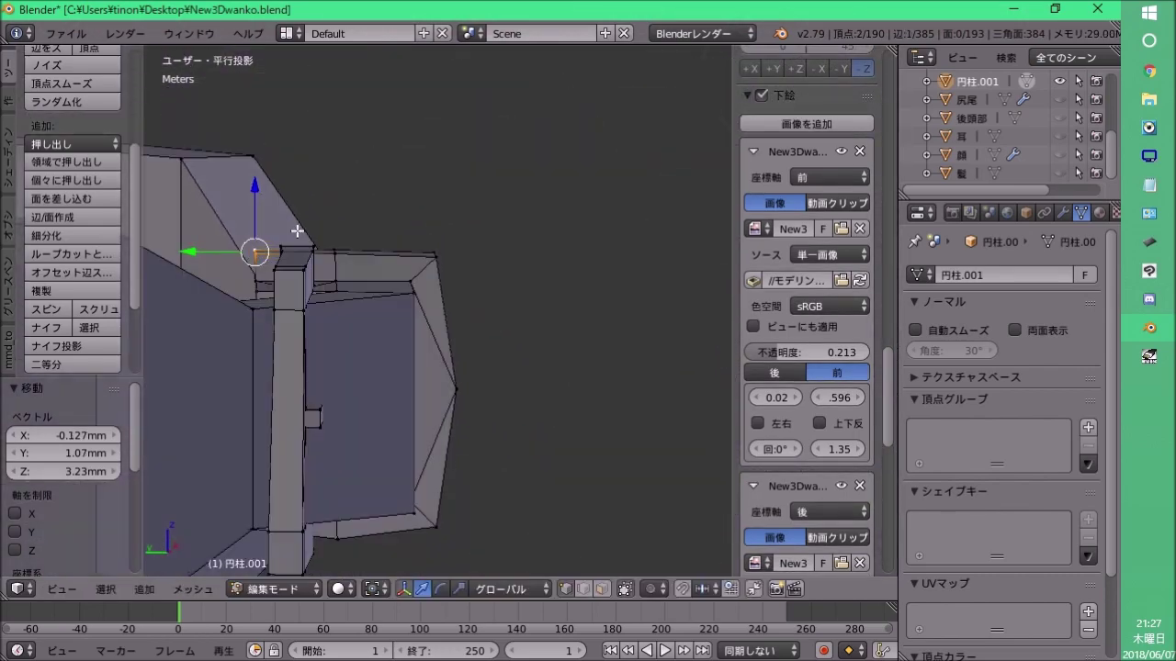
shift+right_click(276, 362)
key(g)
click(276, 362)
mouse_move(276, 362)
middle_down()
mouse_move(414, 196)
mouse_move(492, 252)
mouse_move(310, 145)
mouse_move(428, 336)
mouse_move(382, 255)
mouse_move(485, 218)
mouse_move(481, 334)
mouse_move(355, 386)
mouse_move(496, 326)
mouse_move(551, 336)
mouse_move(428, 315)
mouse_move(402, 417)
mouse_move(397, 248)
mouse_move(407, 375)
mouse_move(407, 301)
mouse_move(464, 388)
middle_up()
alt+right_click(394, 310)
right_click(481, 333)
Duplicate the faces below the ring and knife-cut a diagonal across the copy.
key(shift+d)
click(415, 386)
key(k)
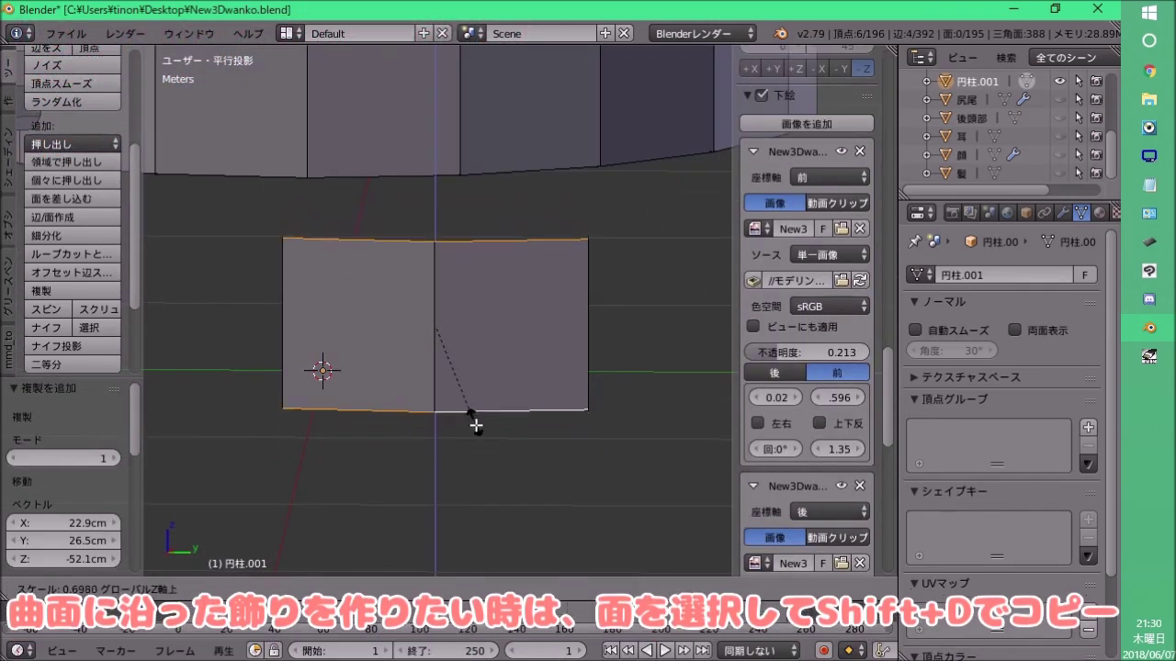
click(286, 422)
click(578, 225)
key(Return)
Knife-cut the opposite diagonal plus a parallel diagonal to form crossing strips.
key(k)
click(288, 239)
click(576, 408)
scroll(575, 408, up, 2)
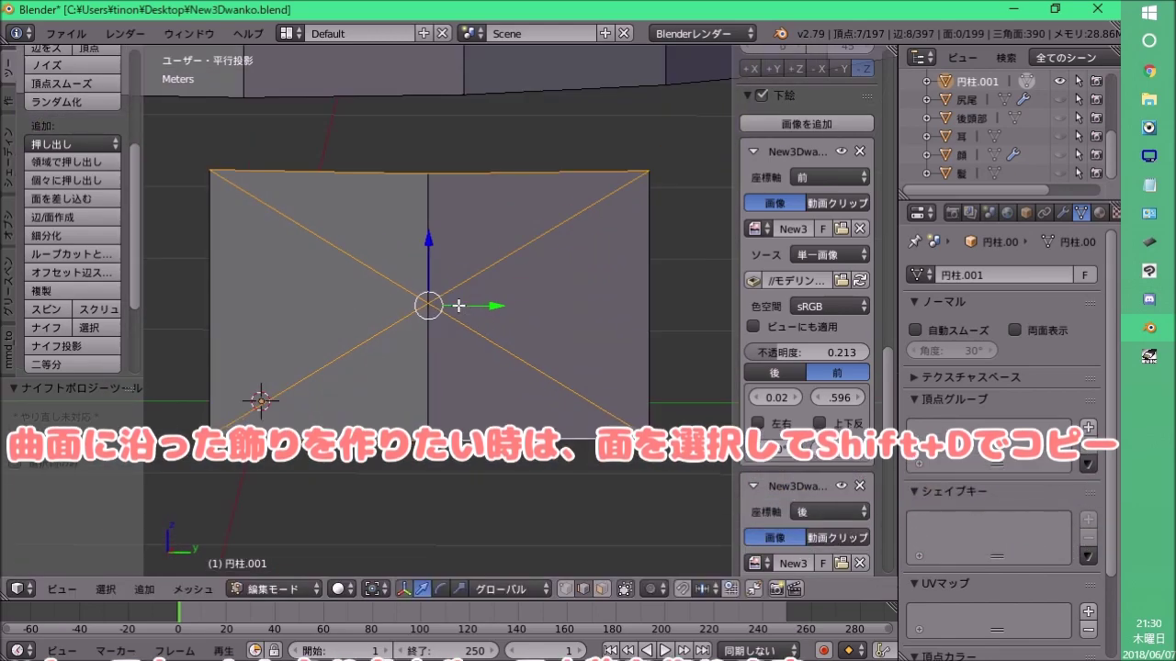
click(648, 182)
click(230, 431)
key(Return)
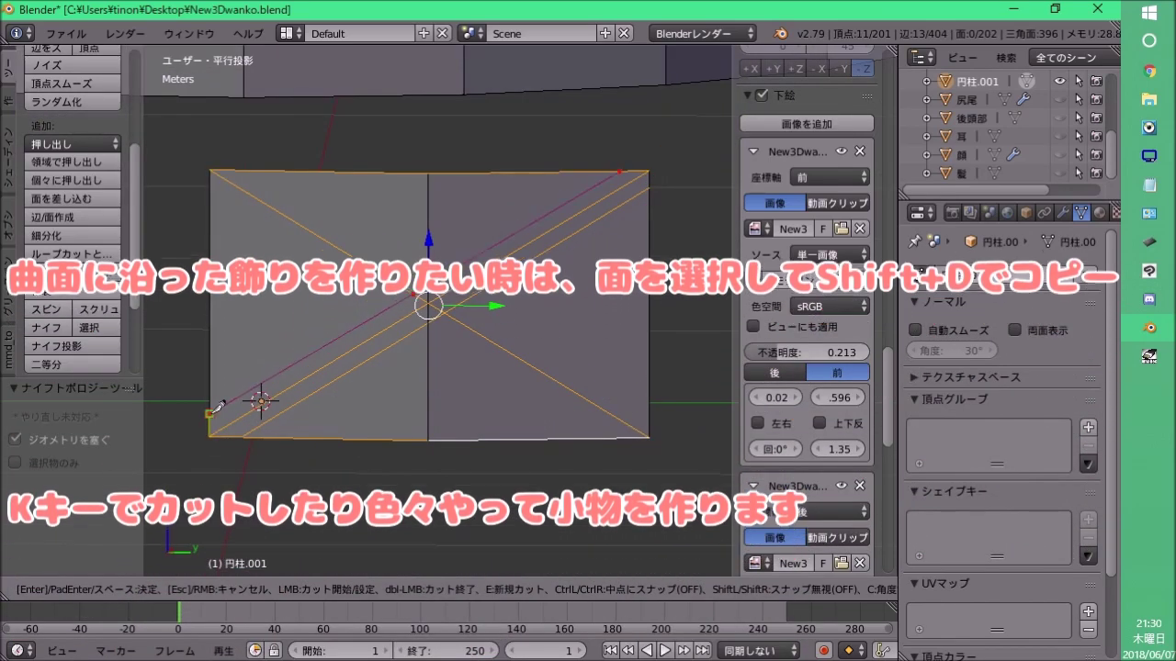
Merge a corner vertex with its neighbour and slide another vertex along its edge.
scroll(402, 370, up, 2)
scroll(402, 369, up, 2)
scroll(402, 369, down, 3)
right_click(349, 207)
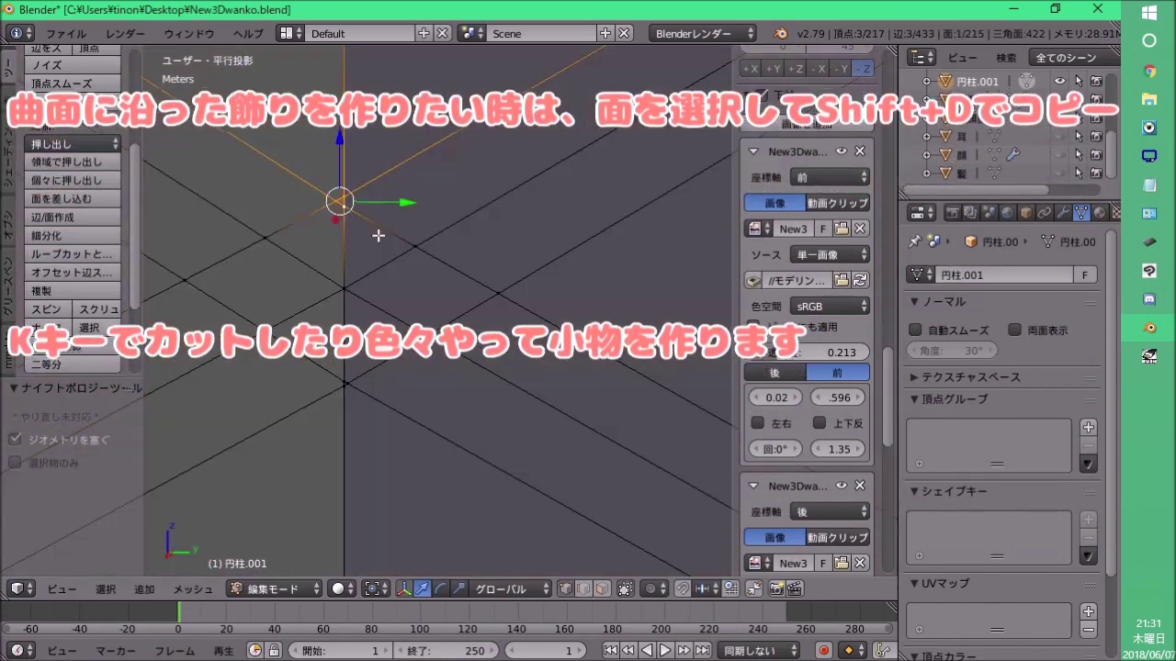
key(alt+m)
click(393, 229)
key(shift+v)
click(457, 348)
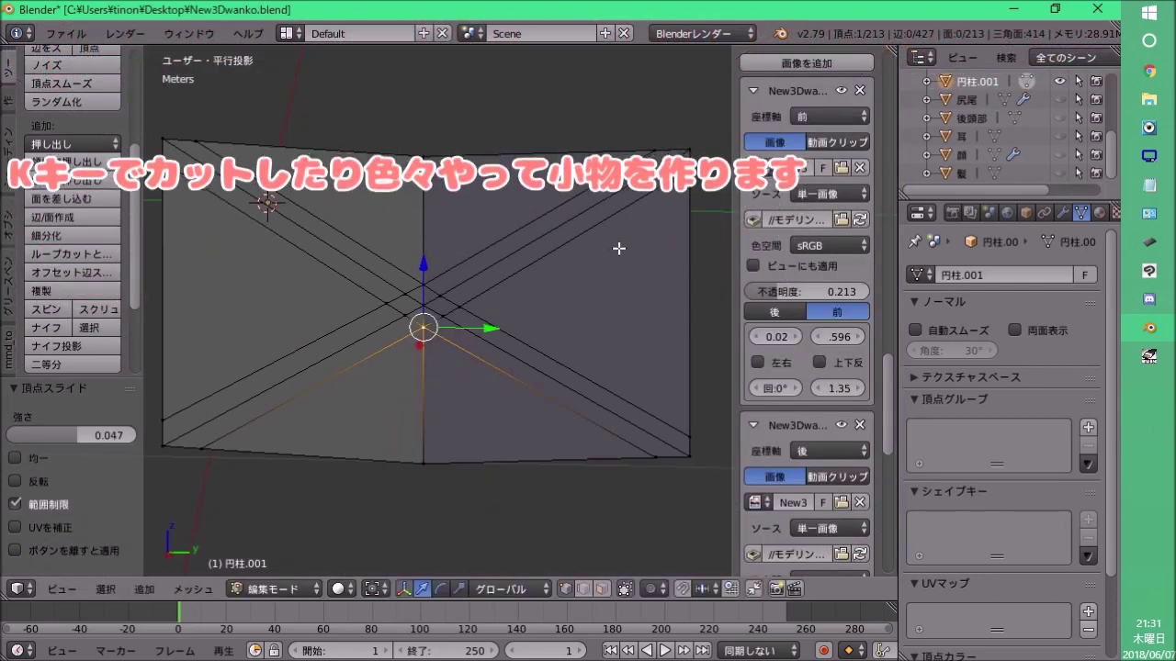
shift+middle_drag(590, 192, 527, 230)
Move the right edge inward and select corner vertices of the hexagon.
key(k)
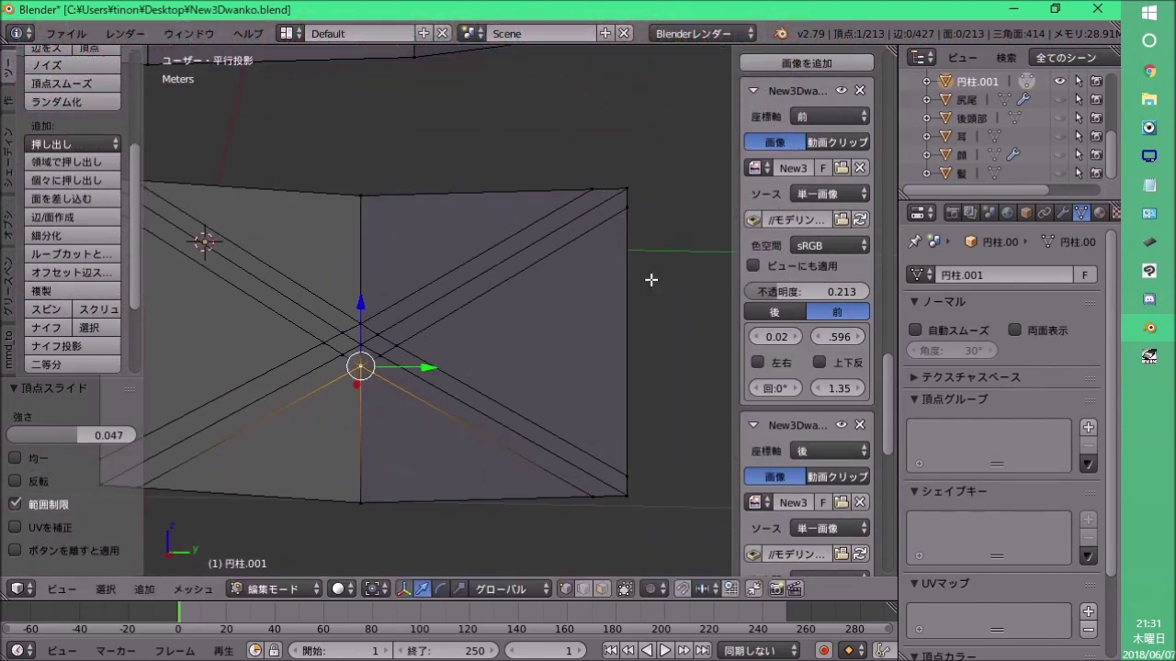
right_click(627, 279)
key(g)
key(g)
scroll(587, 385, down, 3)
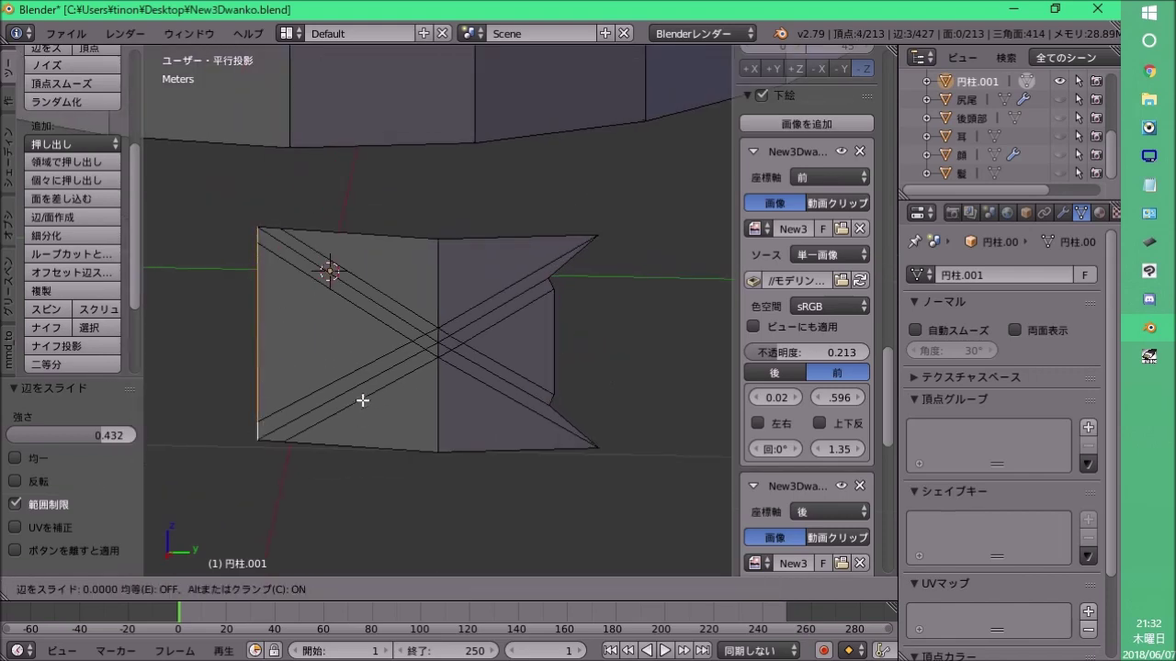
click(362, 398)
scroll(640, 257, up, 4)
right_click(614, 174)
mouse_move(640, 257)
shift+middle_down()
mouse_move(605, 378)
mouse_move(349, 359)
shift+middle_up()
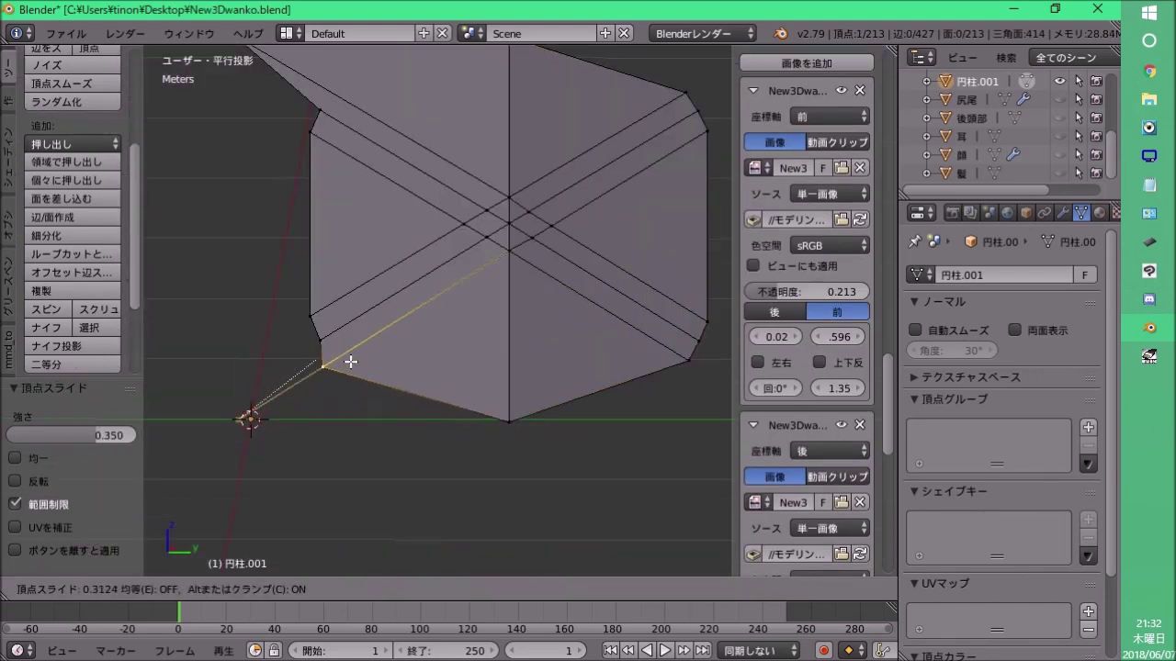
scroll(480, 349, down, 3)
Dissolve the hexagon's centre edges and delete faces, leaving an X of strips.
right_click(486, 323)
key(x)
click(438, 287)
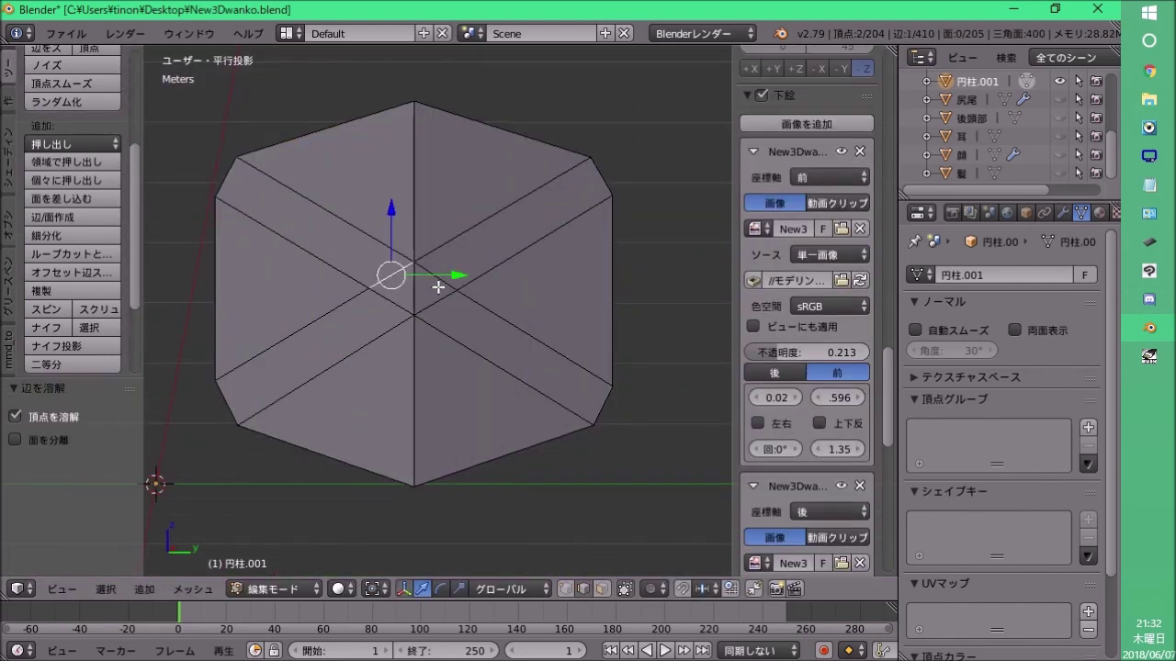
middle_drag(438, 287, 325, 322)
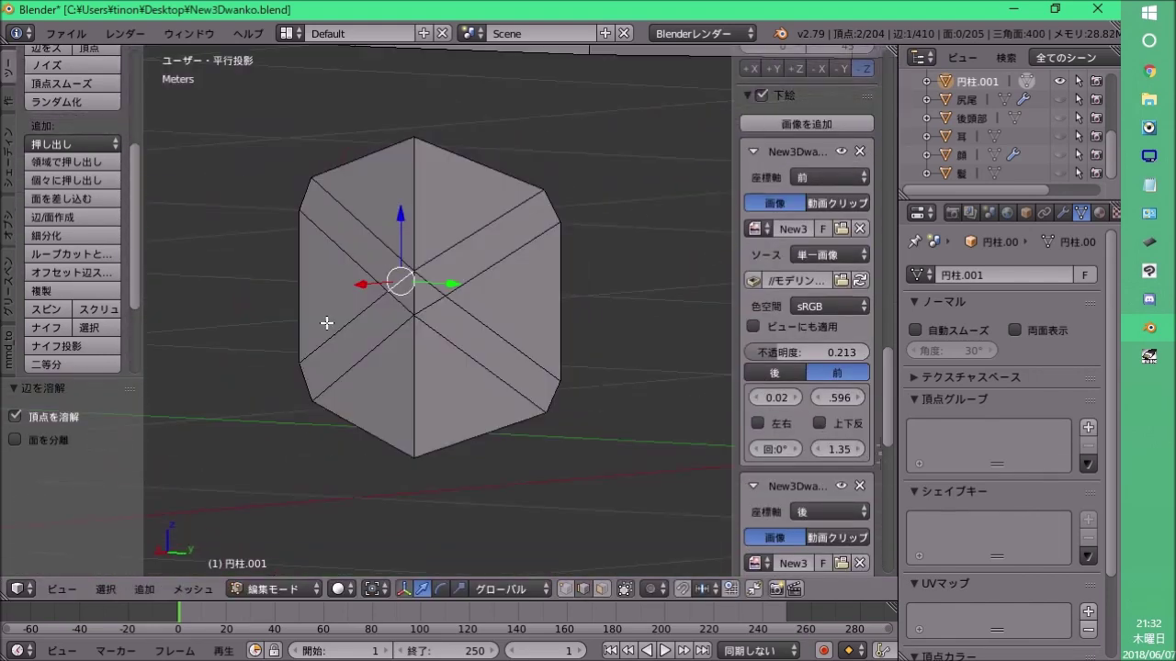
key(x)
Extend a strip's end edge, select all of the X, and extrude it along normals for thickness.
key(e)
click(545, 249)
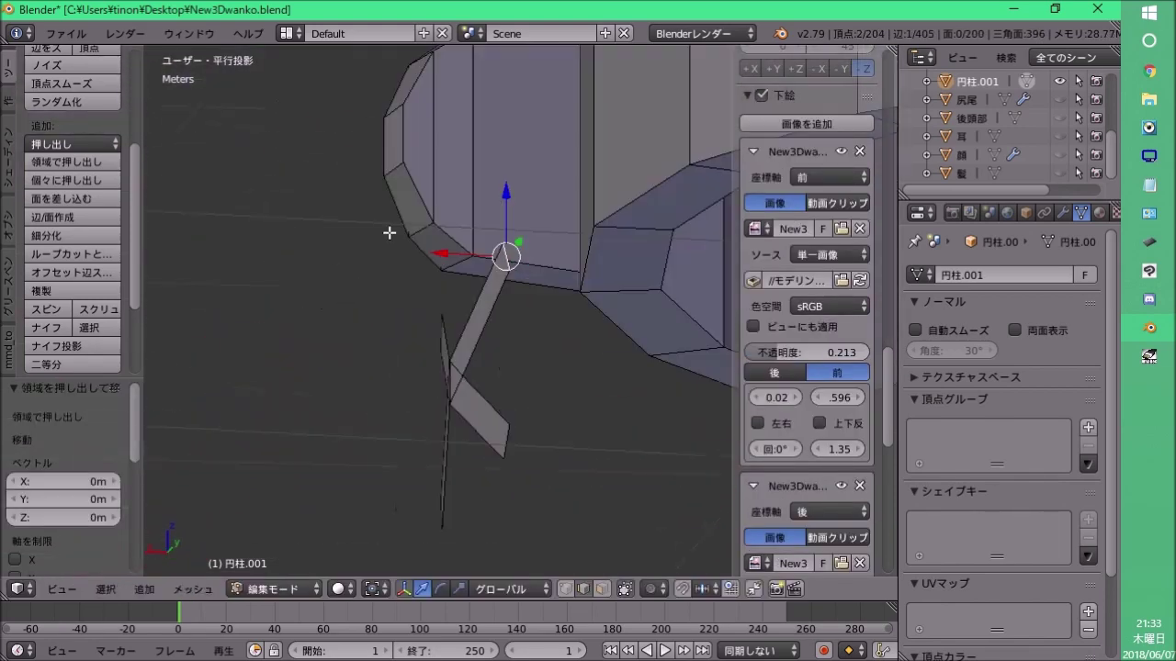
mouse_move(545, 249)
middle_down()
mouse_move(449, 370)
mouse_move(701, 349)
middle_up()
key(ctrl+l)
key(e)
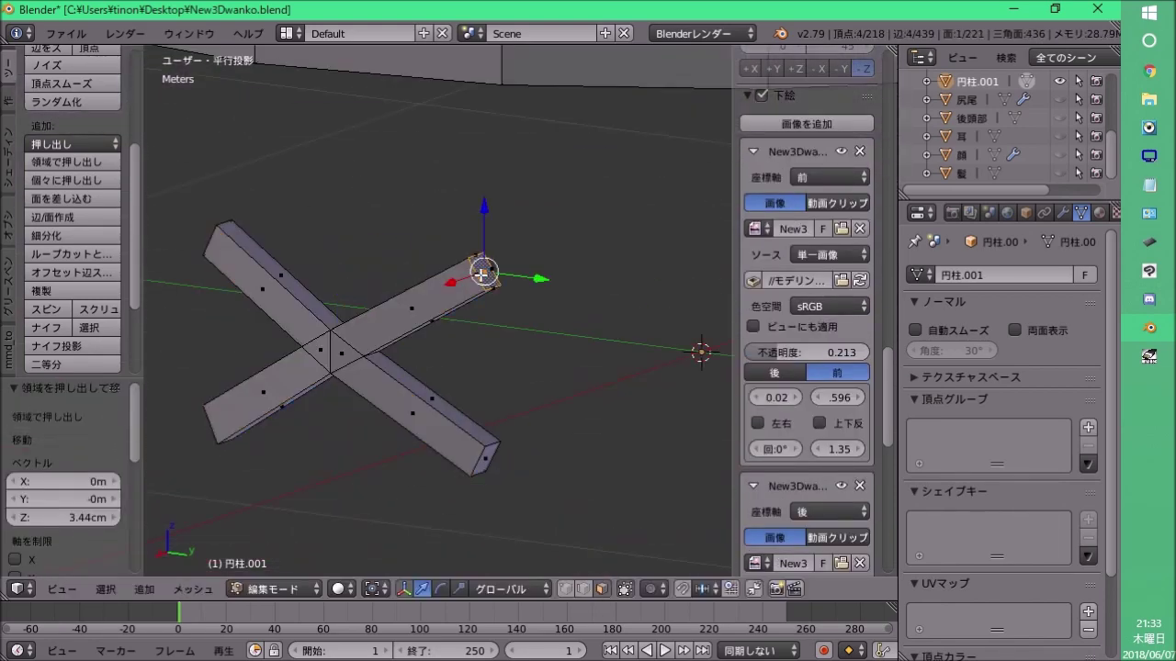
key(e)
click(504, 376)
mouse_move(505, 376)
middle_down()
mouse_move(525, 347)
mouse_move(633, 328)
mouse_move(533, 341)
middle_up()
scroll(465, 335, up, 3)
key(e)
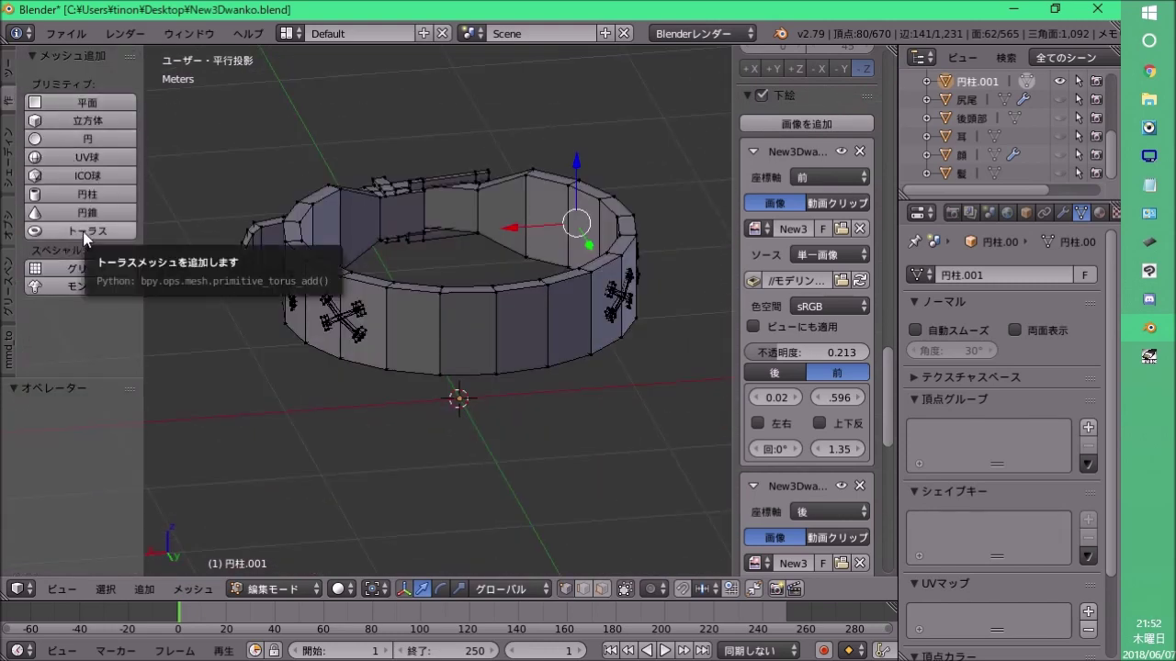
Add a 12×8-segment torus with 1.8 m major radius and 25 cm minor radius, then deselect it.
click(85, 234)
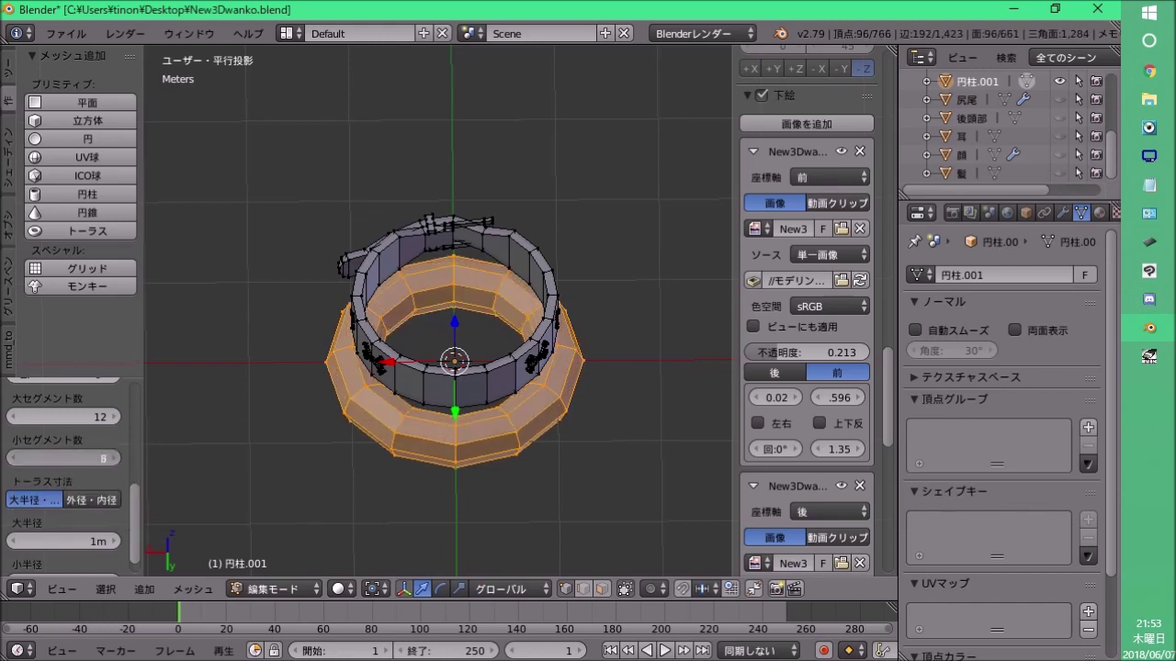
middle_drag(435, 414, 452, 278)
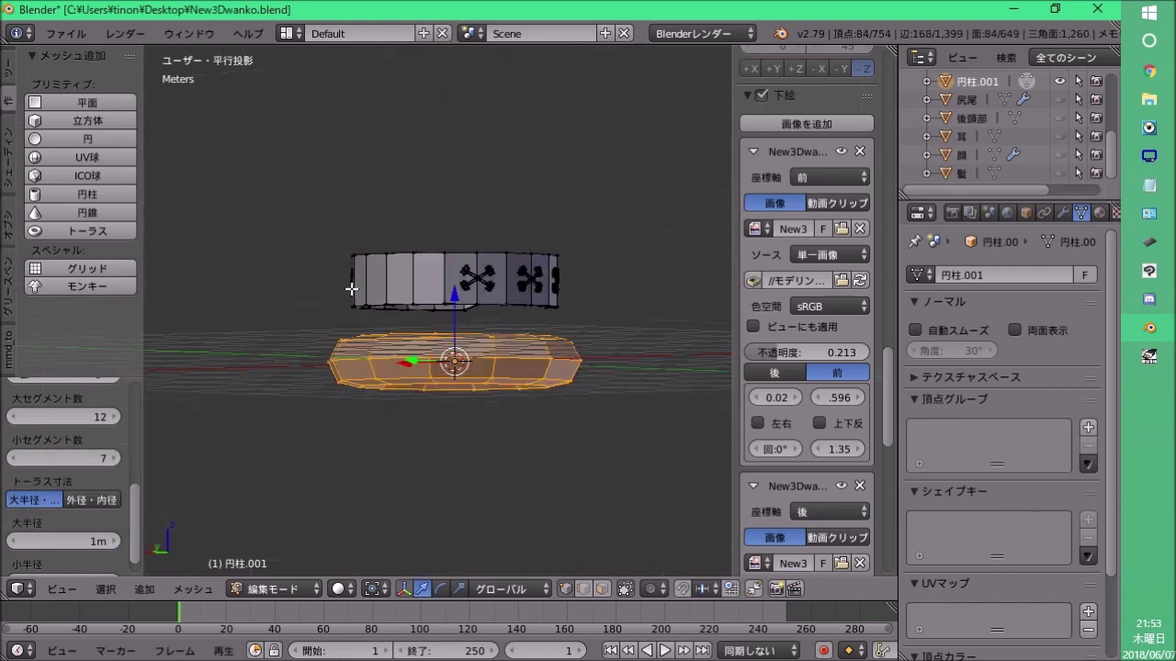
scroll(376, 331, up, 1)
scroll(321, 395, up, 2)
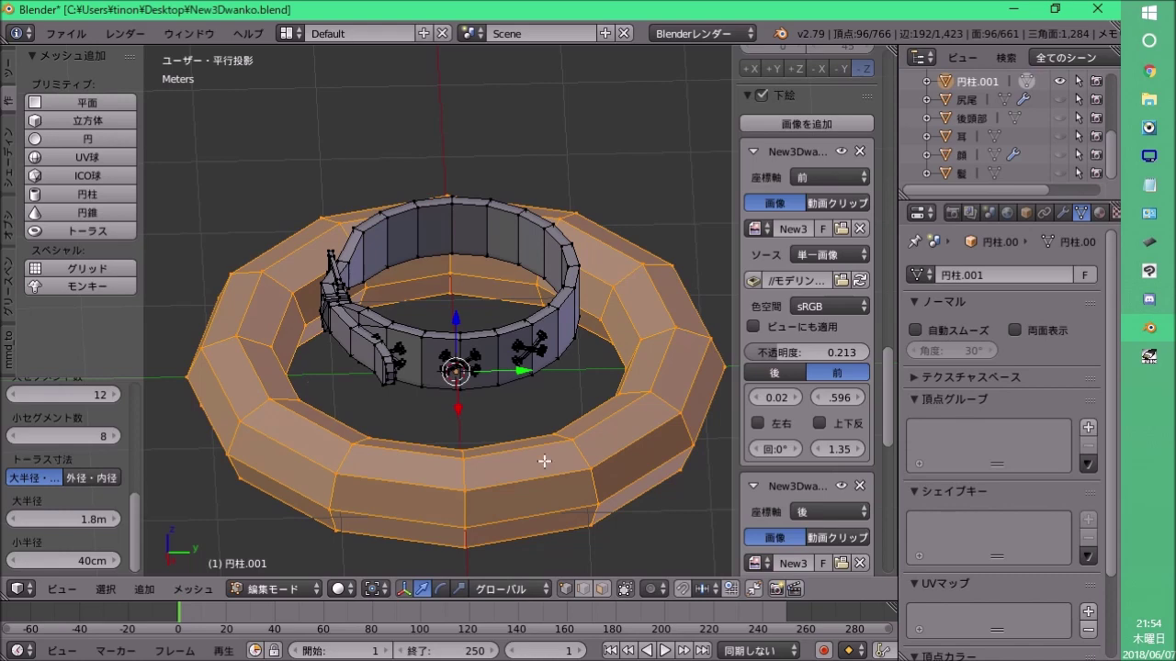
drag(82, 560, 64, 561)
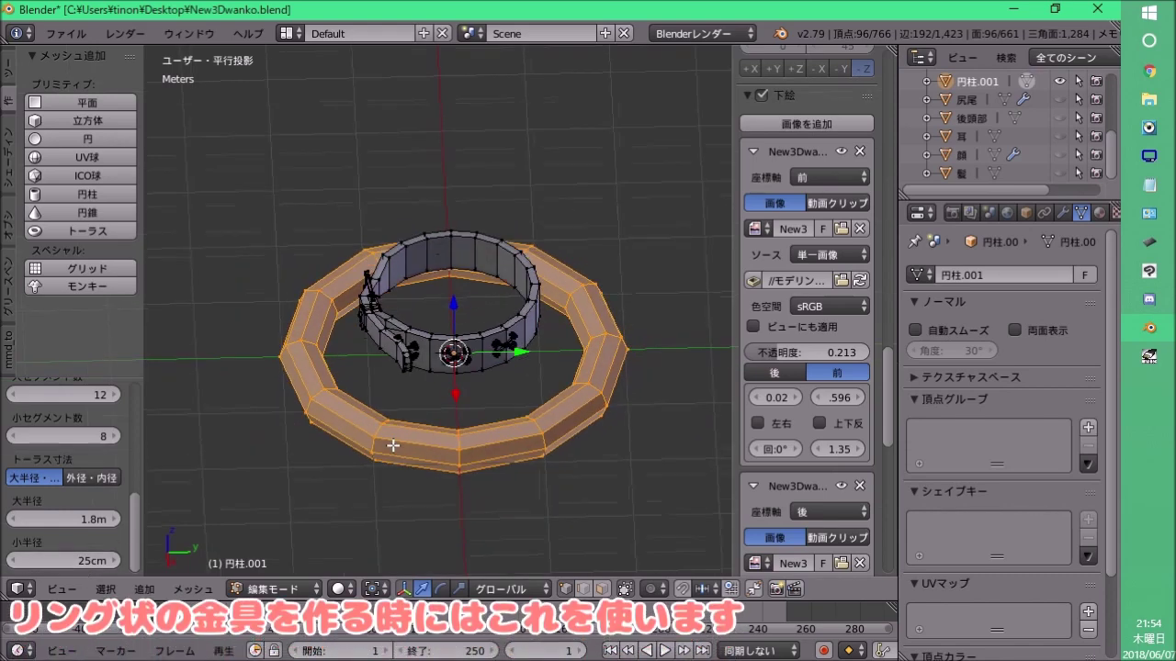
key(a)
mouse_move(413, 459)
middle_down()
mouse_move(419, 530)
mouse_move(404, 285)
middle_up()
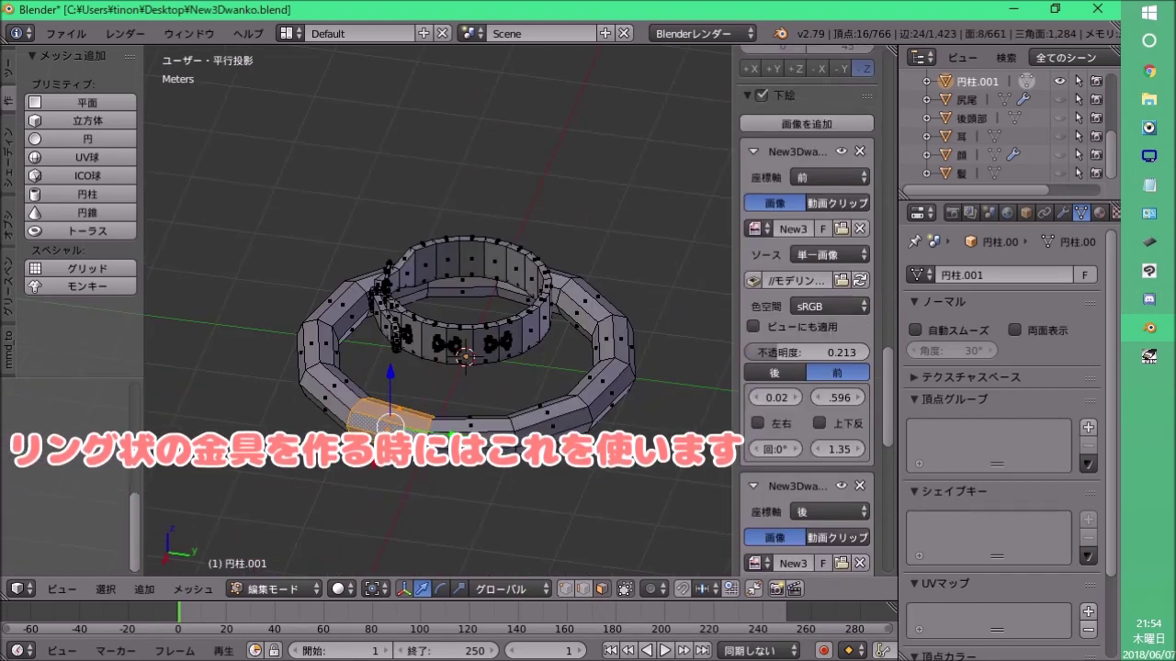
Delete torus faces to leave an open arc and rotate it 90° on Y to stand upright.
key(x)
click(404, 270)
key(l)
middle_drag(451, 389, 460, 275)
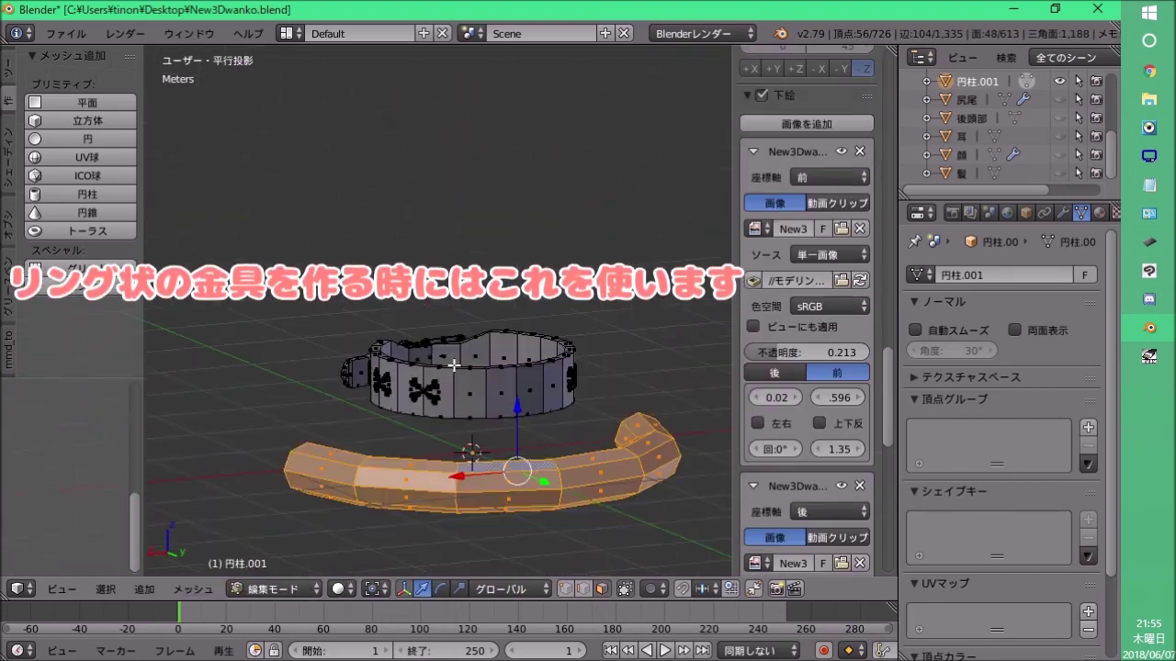
key(r)
key(y)
key(9)
key(0)
key(Return)
key(KP_1)
key(KP_3)
Select both end loops of the arc and move them along Y.
scroll(496, 353, up, 3)
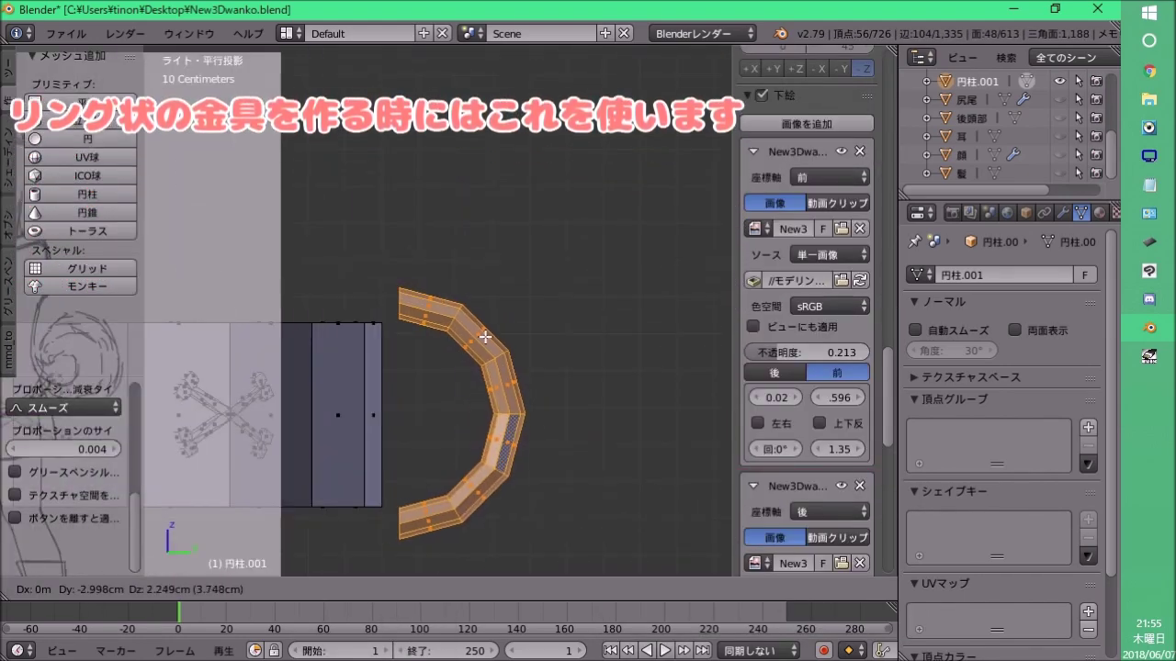
middle_drag(496, 354, 407, 321)
alt+click(355, 420)
key(KP_3)
alt+shift+click(393, 360)
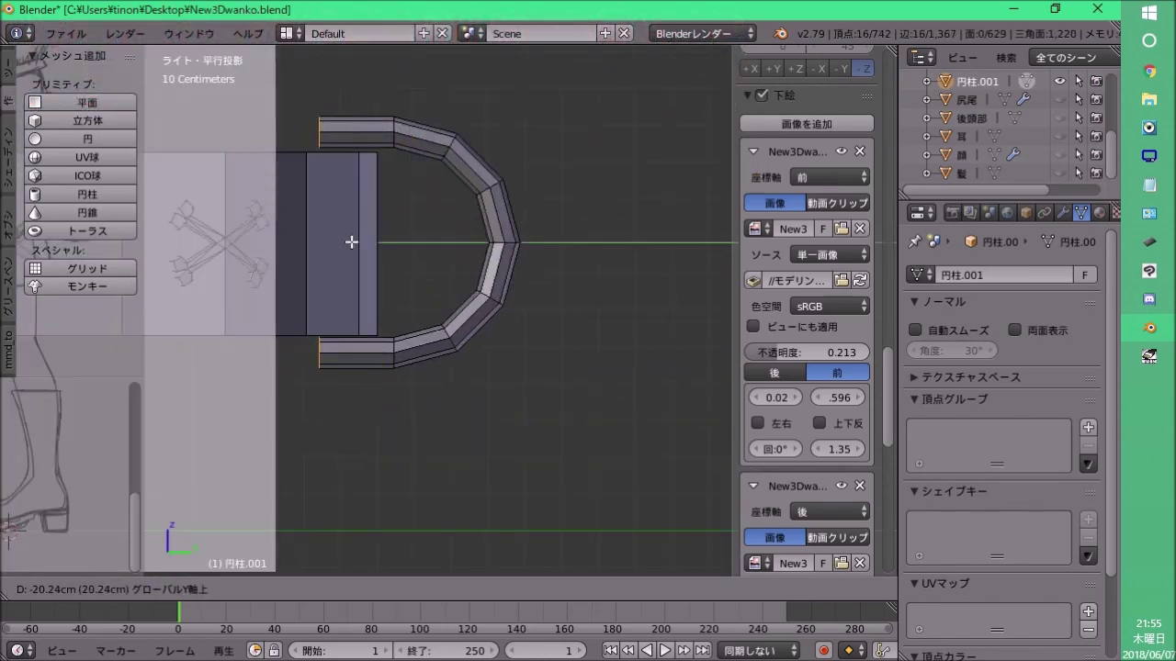
click(352, 243)
mouse_move(351, 243)
middle_down()
mouse_move(386, 282)
mouse_move(447, 313)
mouse_move(391, 244)
mouse_move(520, 326)
middle_up()
click(376, 282)
Select the whole arc and add the end-ring vertices where it meets the collar.
key(l)
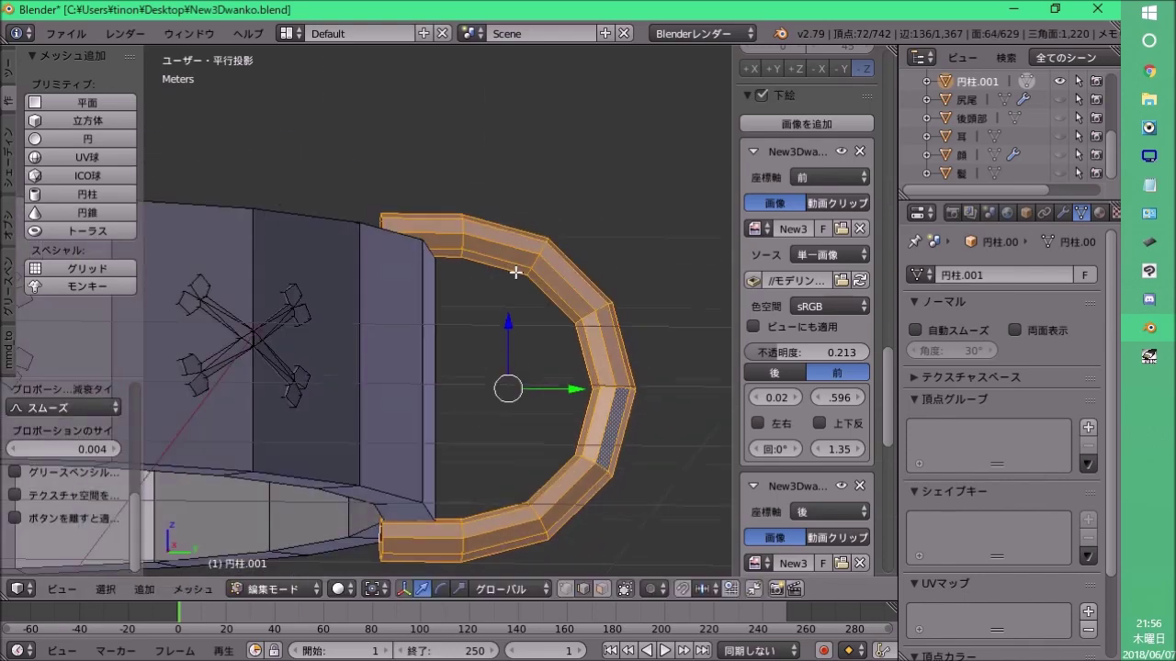
key(ctrl+z)
mouse_move(517, 270)
middle_down()
mouse_move(336, 297)
mouse_move(438, 251)
middle_up()
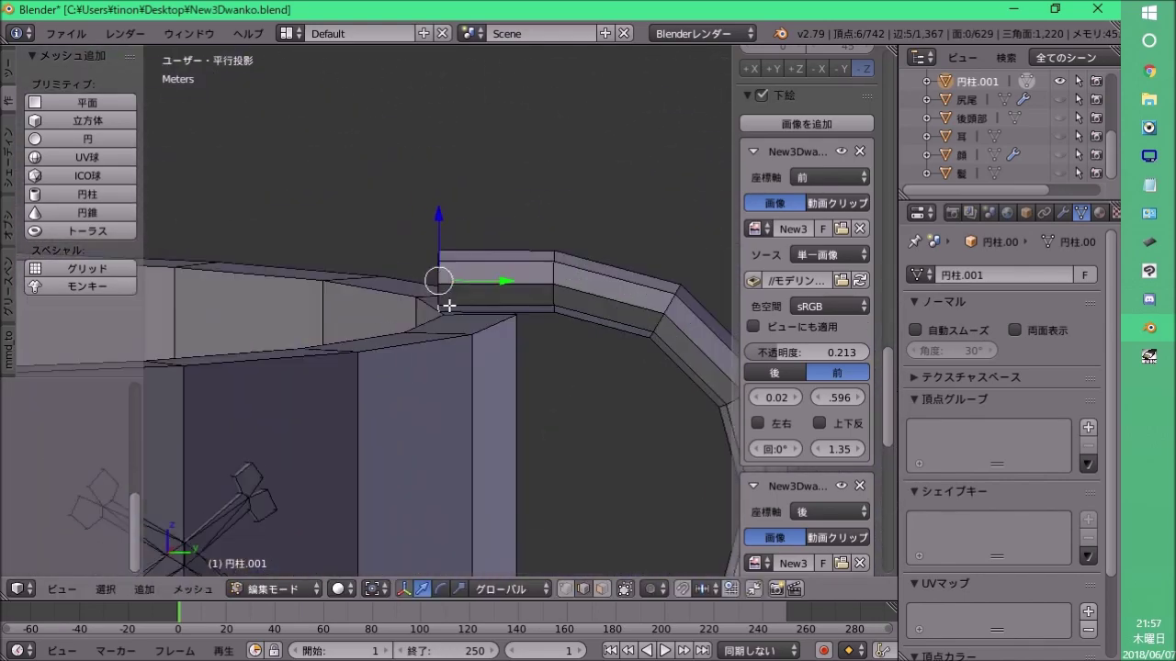
mouse_move(449, 305)
middle_down()
mouse_move(420, 386)
mouse_move(468, 285)
middle_up()
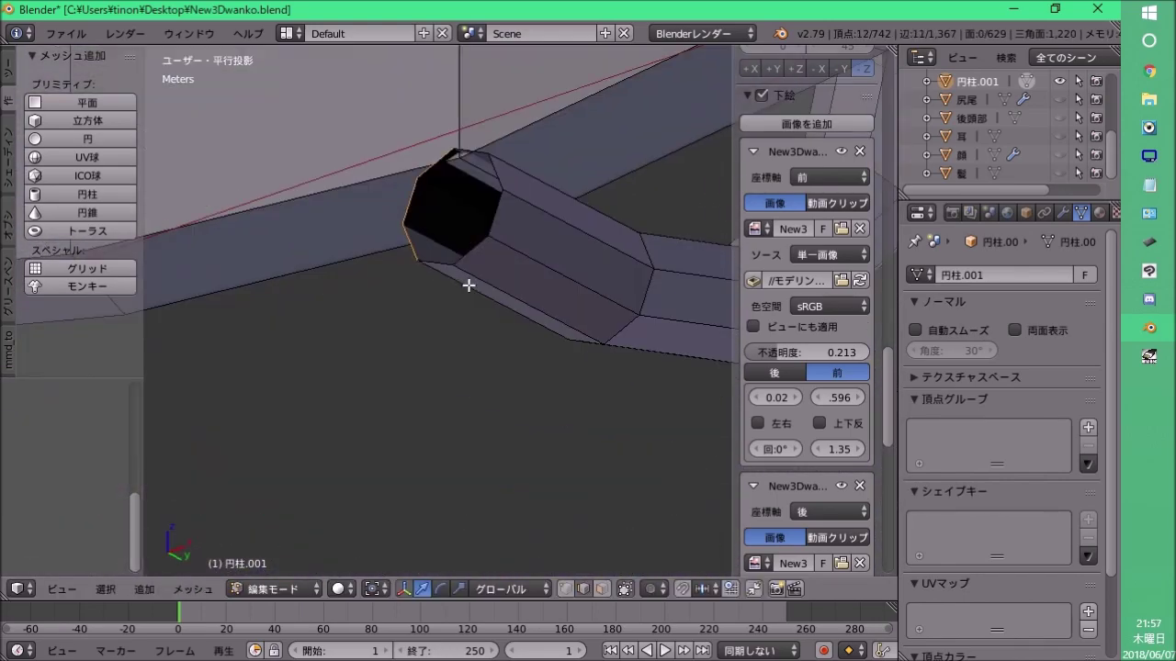
shift+right_click(472, 88)
middle_drag(472, 88, 444, 290)
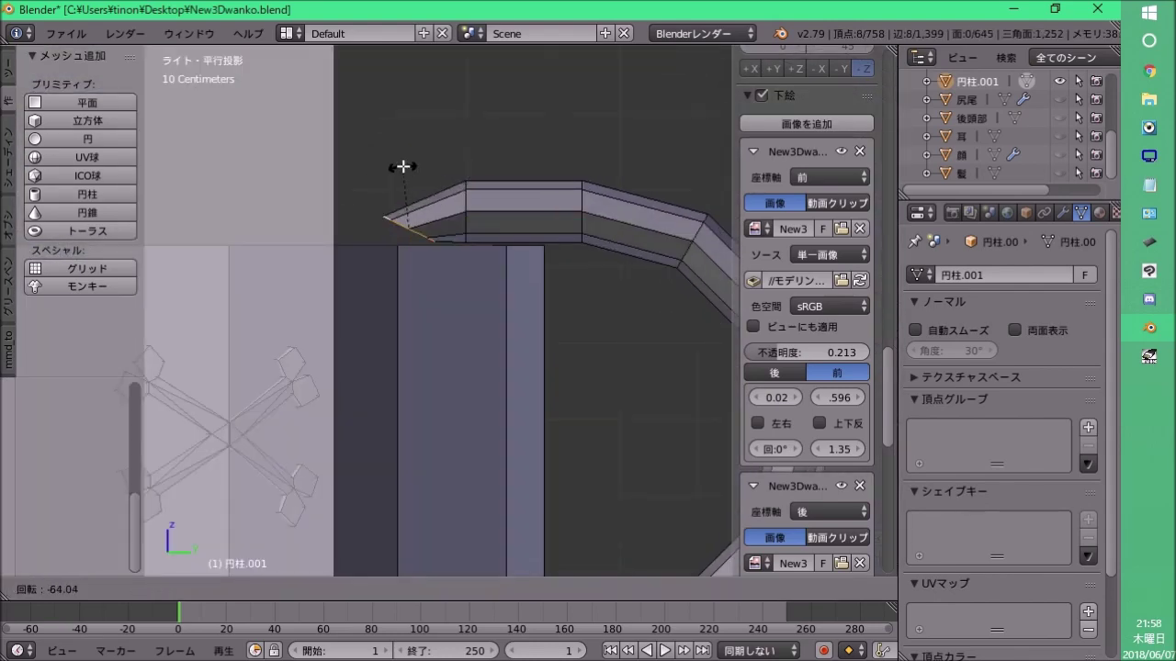
Select two vertices where the ring joins the band, cancelling an attempted rotation of the end.
right_click(403, 166)
mouse_move(402, 166)
middle_down()
mouse_move(381, 380)
mouse_move(451, 362)
mouse_move(472, 394)
mouse_move(386, 177)
mouse_move(419, 380)
mouse_move(415, 303)
mouse_move(357, 408)
middle_up()
key(r)
right_click(339, 383)
right_click(385, 177)
key(ctrl+z)
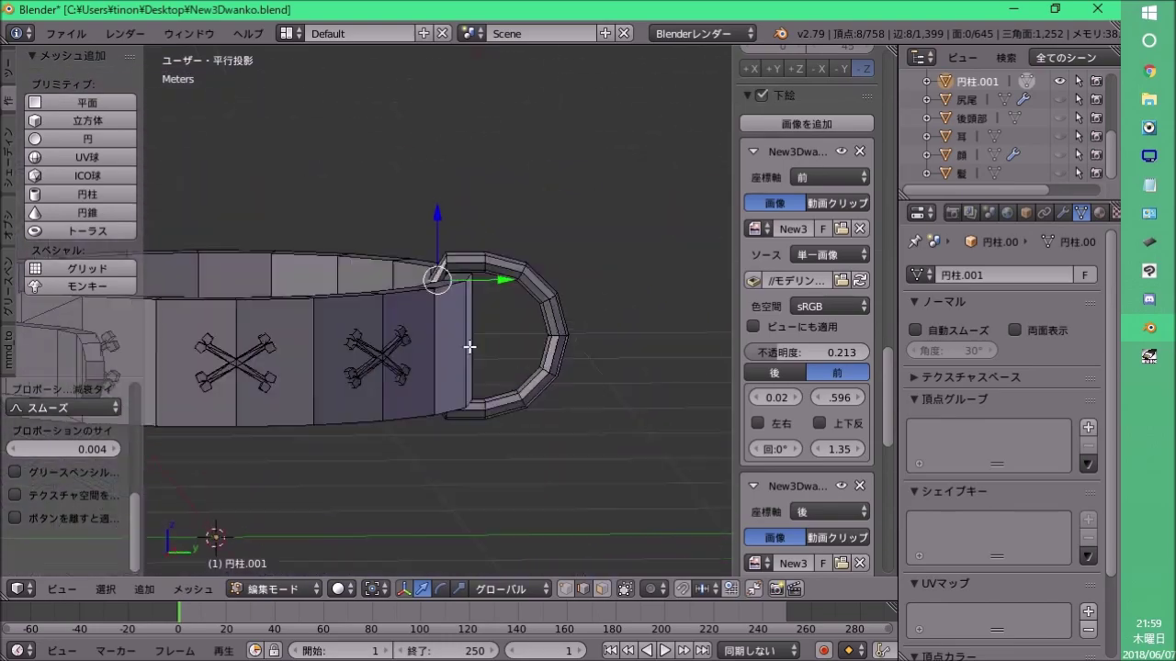
mouse_move(470, 346)
middle_down()
mouse_move(418, 158)
mouse_move(442, 341)
middle_up()
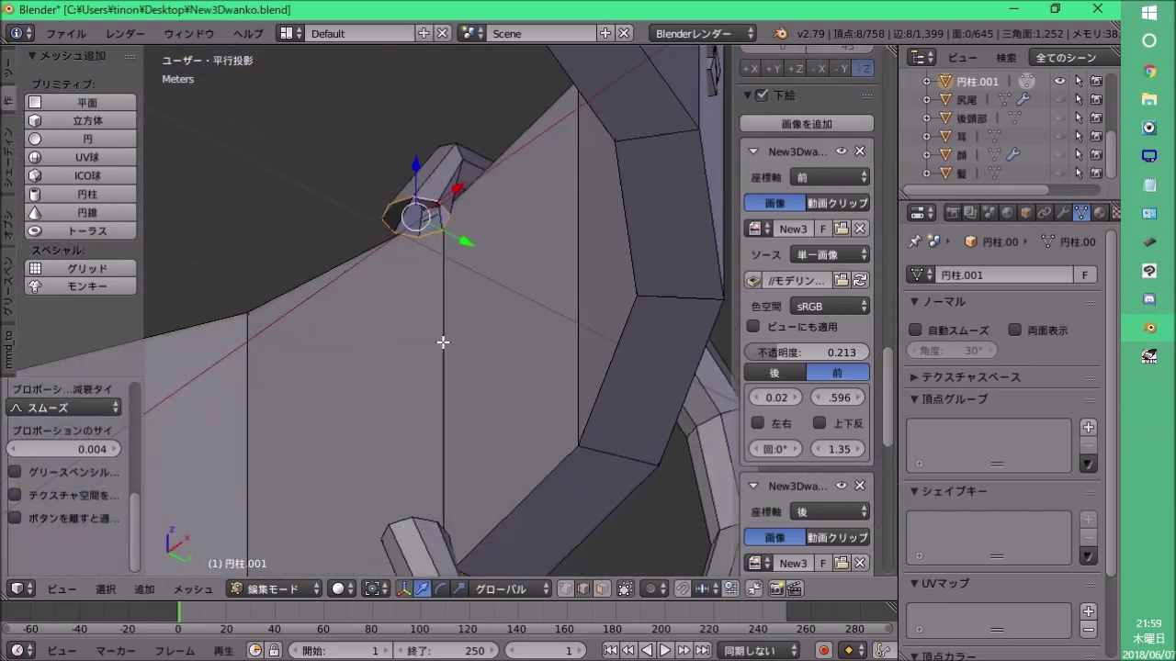
Cut new edges at the joint and merge the selected vertices at their centre.
key(Return)
key(alt+m)
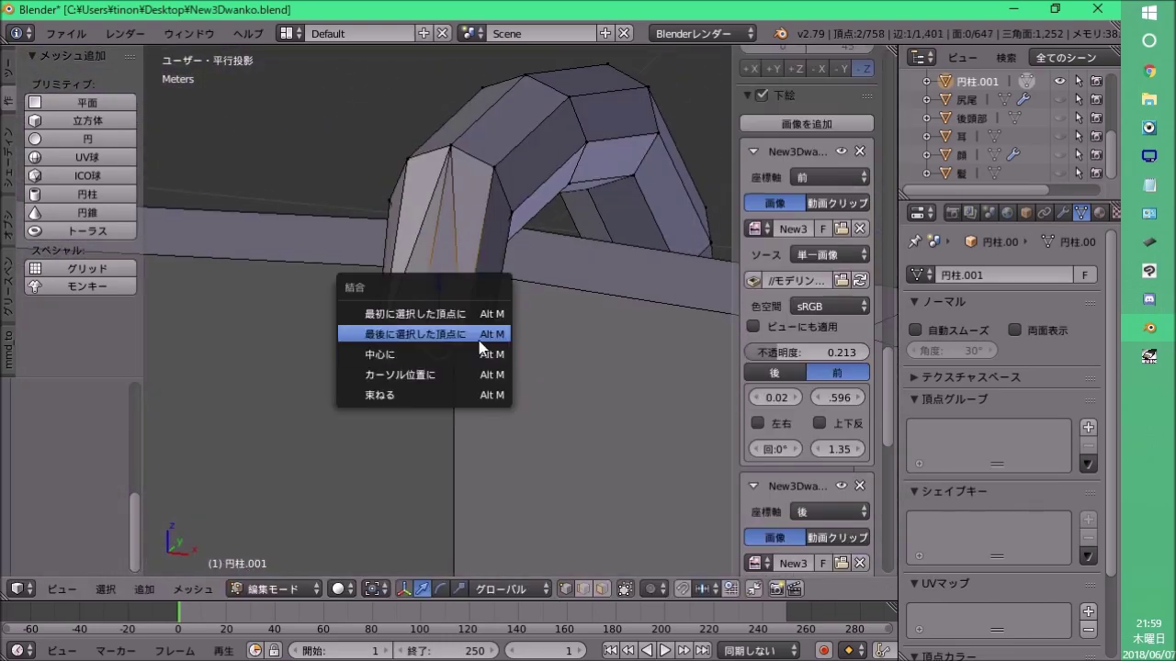
scroll(459, 355, up, 5)
key(alt+m)
click(551, 387)
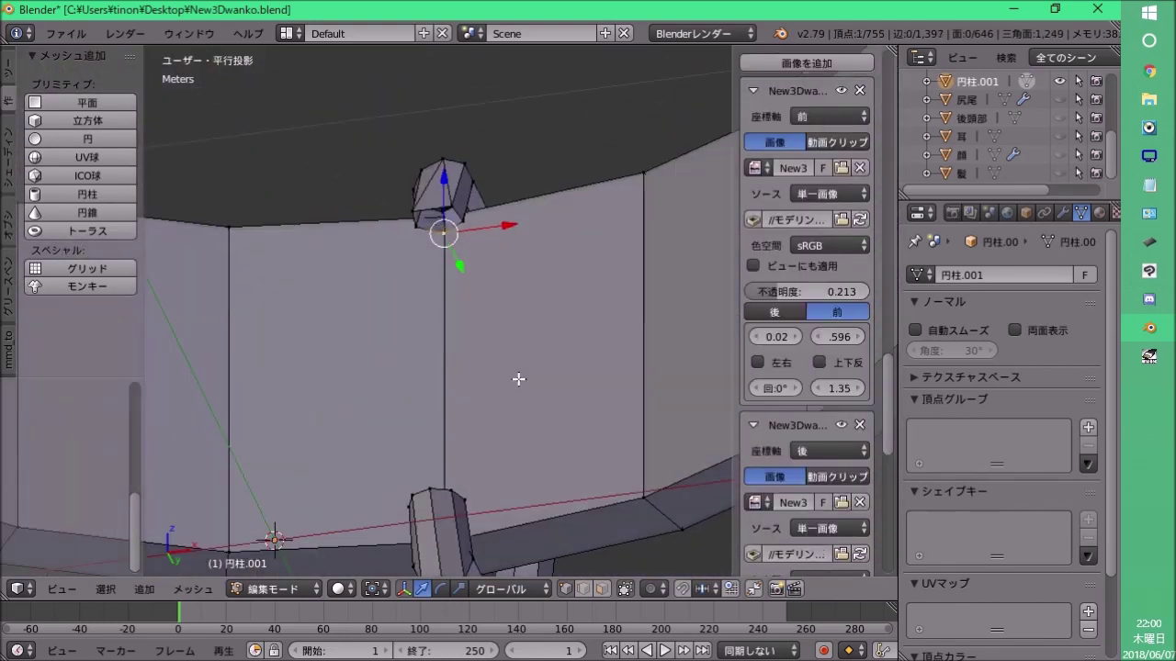
middle_drag(518, 378, 386, 432)
Cut an edge between two ring-end vertices and move the selection along Y.
shift+right_click(378, 437)
key(Return)
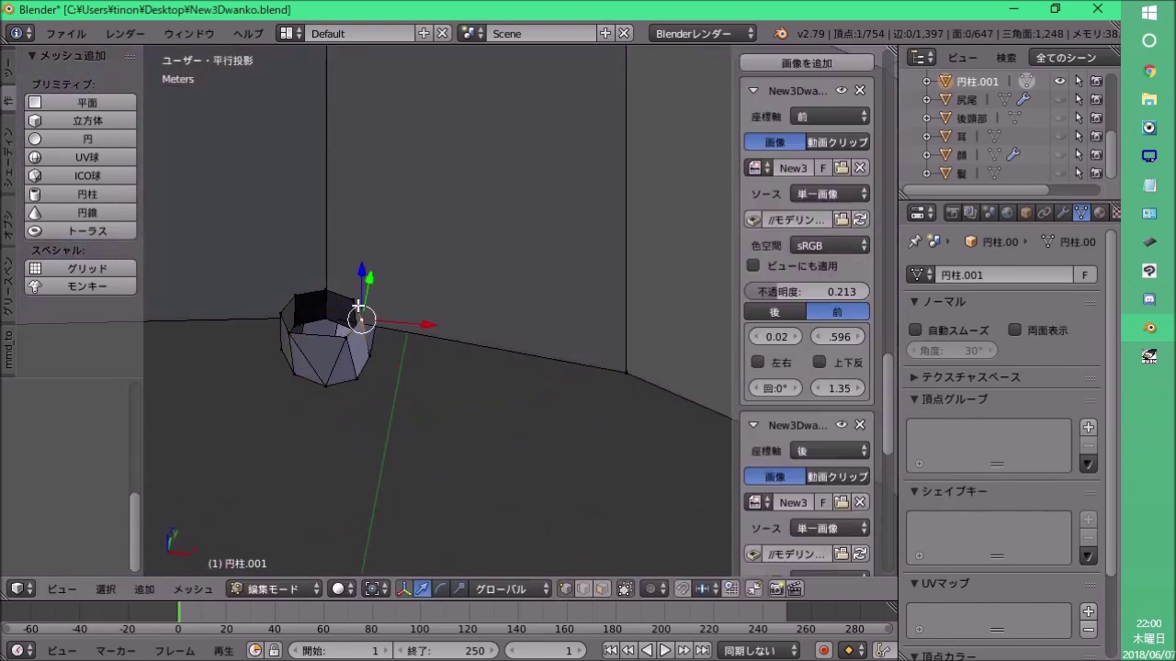
mouse_move(368, 420)
middle_down()
mouse_move(434, 407)
mouse_move(401, 178)
mouse_move(688, 402)
mouse_move(349, 266)
mouse_move(437, 267)
middle_up()
key(g)
key(y)
click(416, 259)
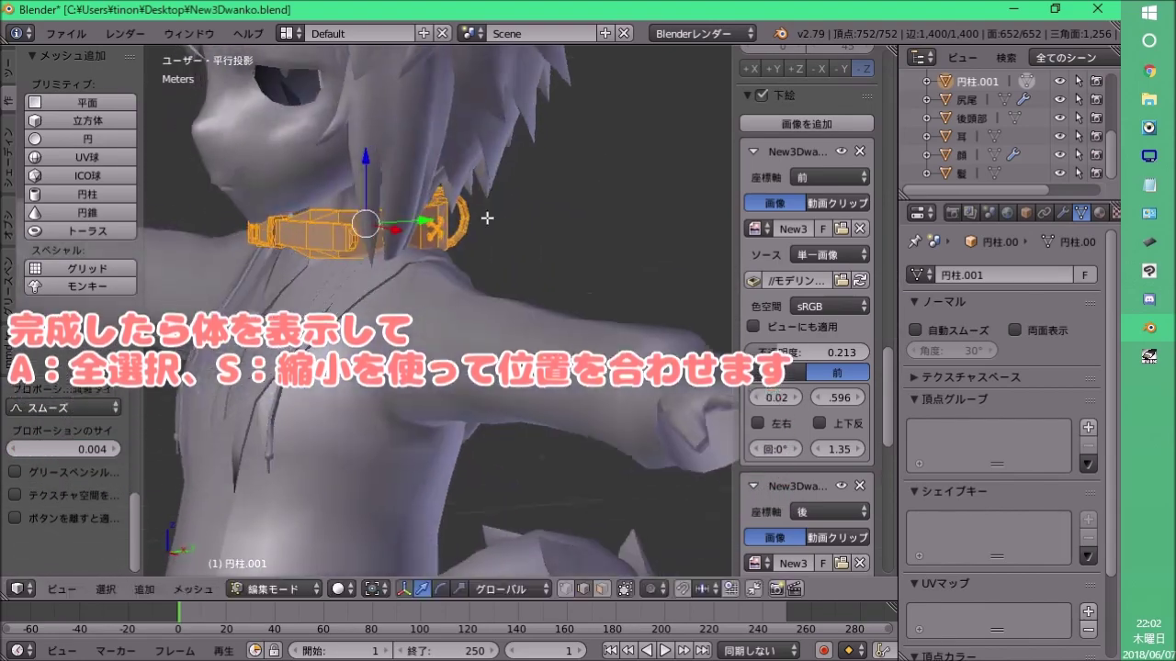
Orbit and zoom around the collar at the neck to a side view of the character.
middle_drag(487, 217, 552, 229)
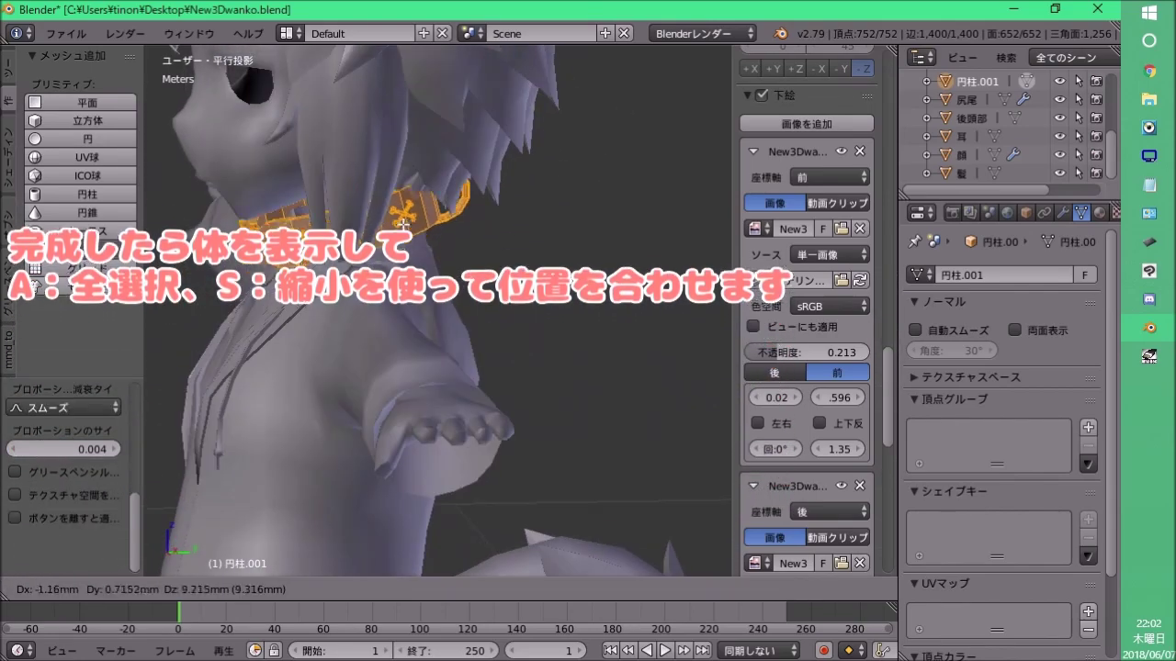
scroll(836, 224, up, 10)
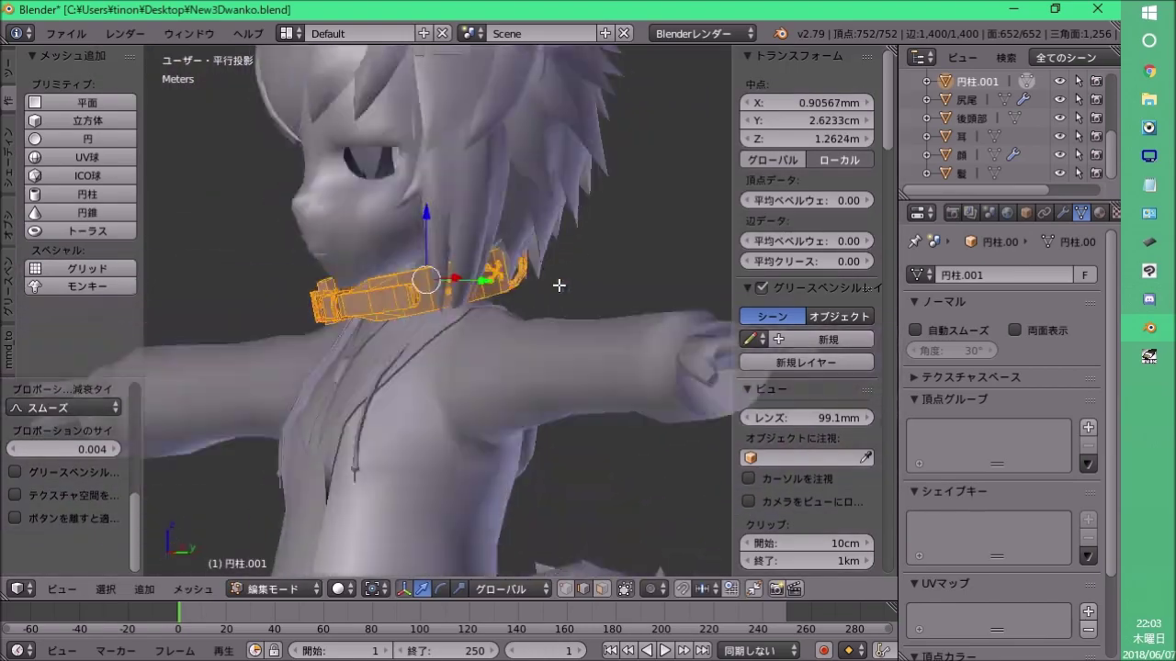
middle_drag(558, 286, 546, 254)
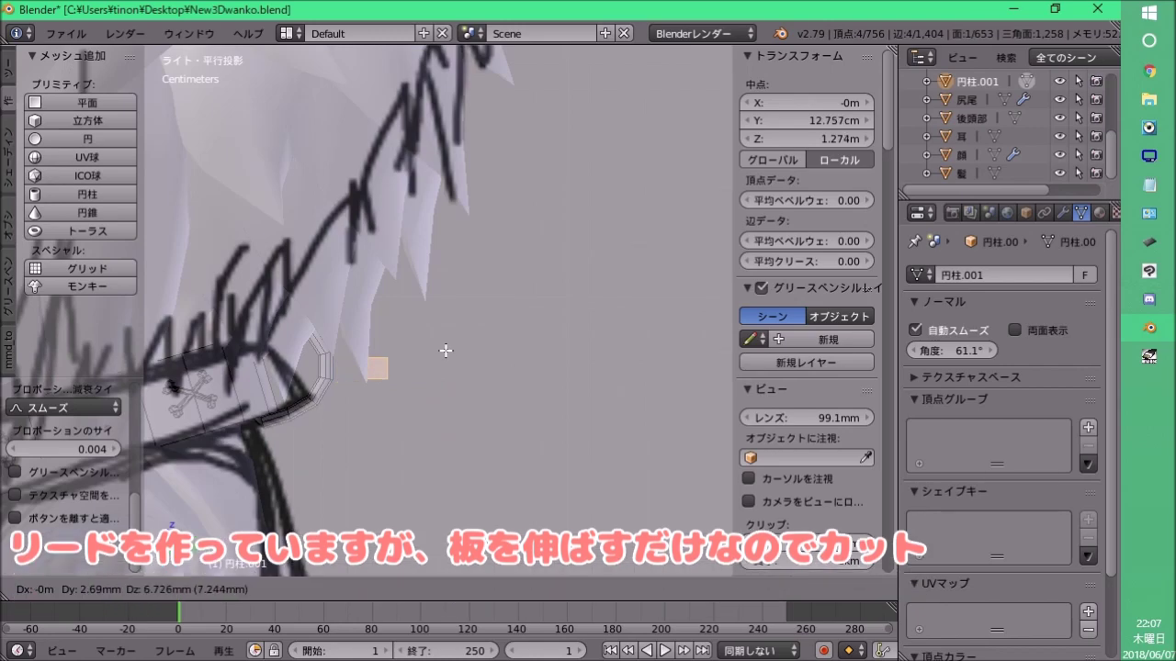
Place the extruded leash vertex outward from the collar's D-ring.
click(414, 397)
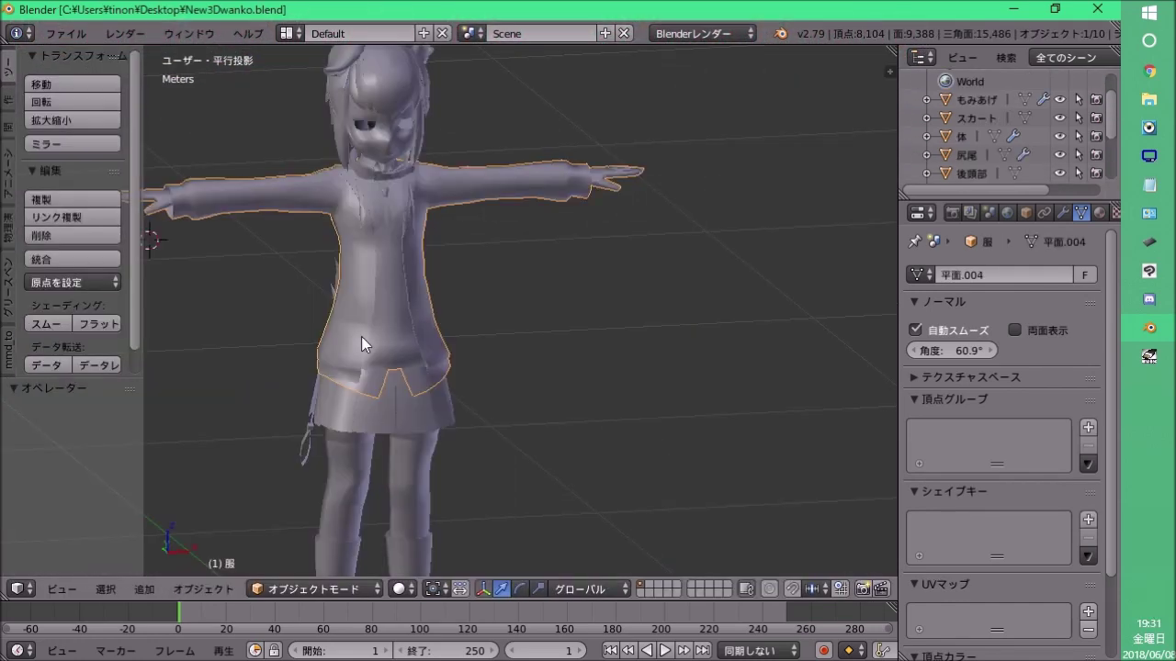
Orbit and zoom out to show the whole character from the side.
middle_drag(442, 267, 337, 267)
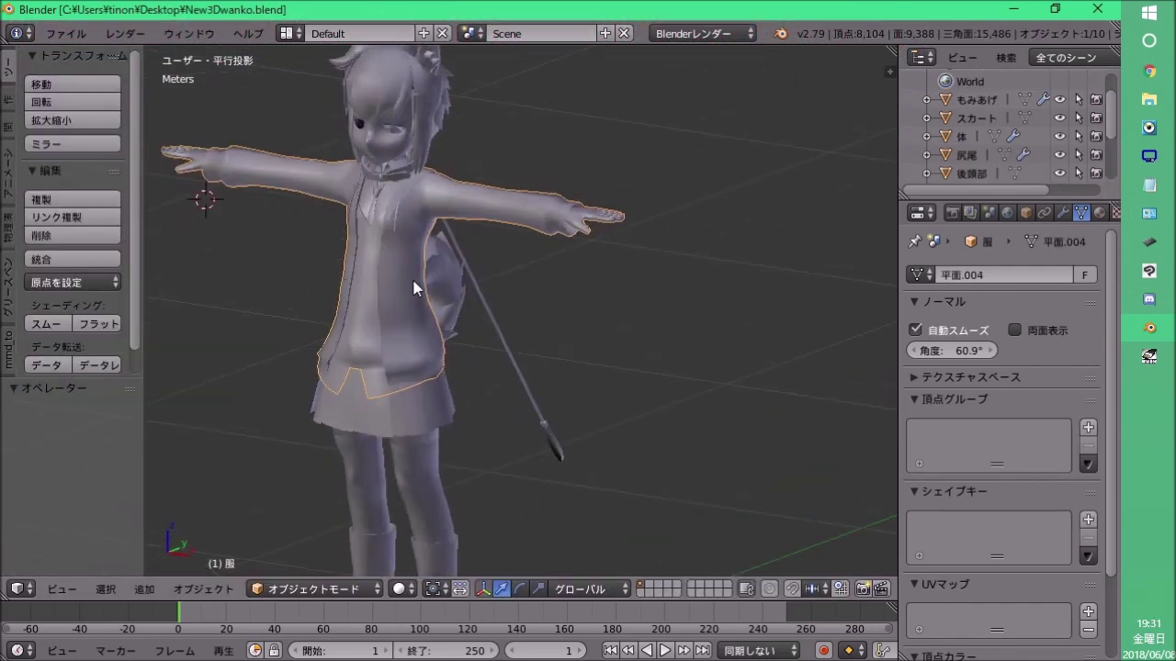
scroll(432, 290, down, 1)
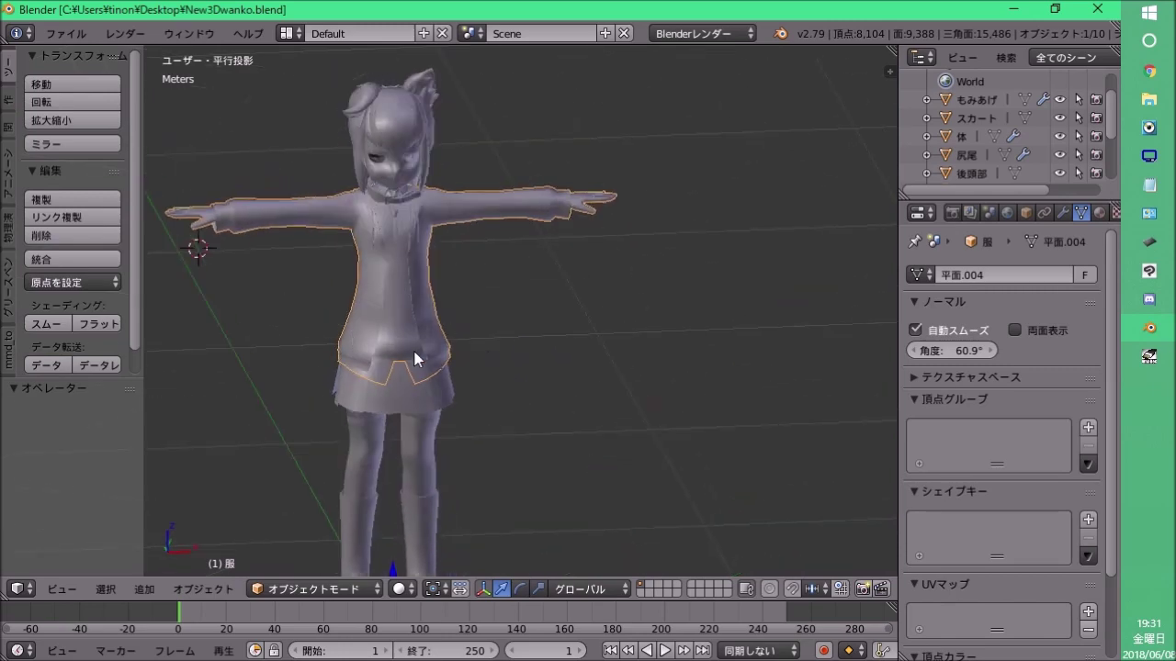
scroll(415, 358, up, 2)
scroll(464, 252, up, 2)
middle_drag(468, 249, 425, 263)
scroll(432, 261, down, 5)
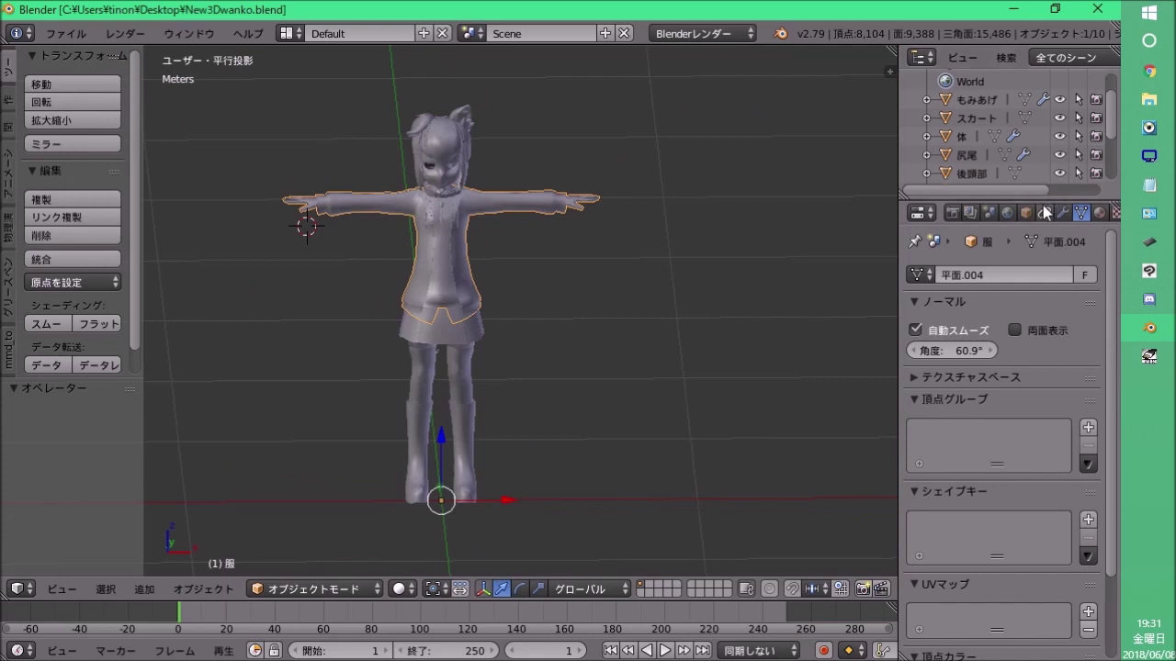
Enlarge the outliner so more of the scene's objects are listed.
drag(1045, 199, 1039, 269)
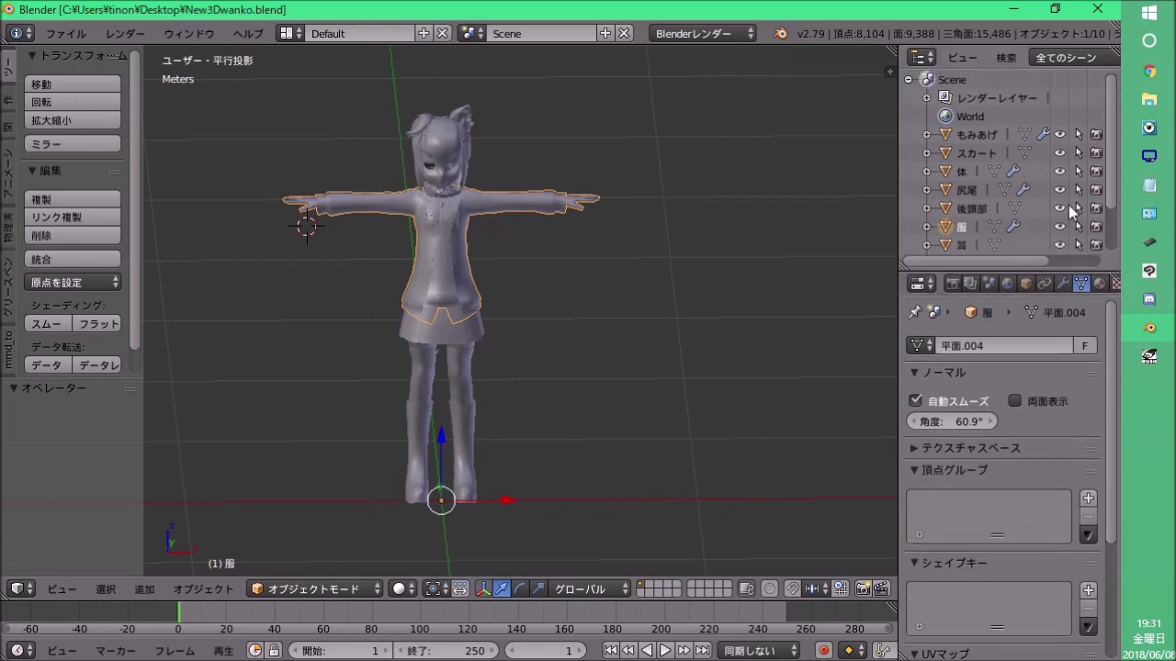
scroll(1070, 211, down, 3)
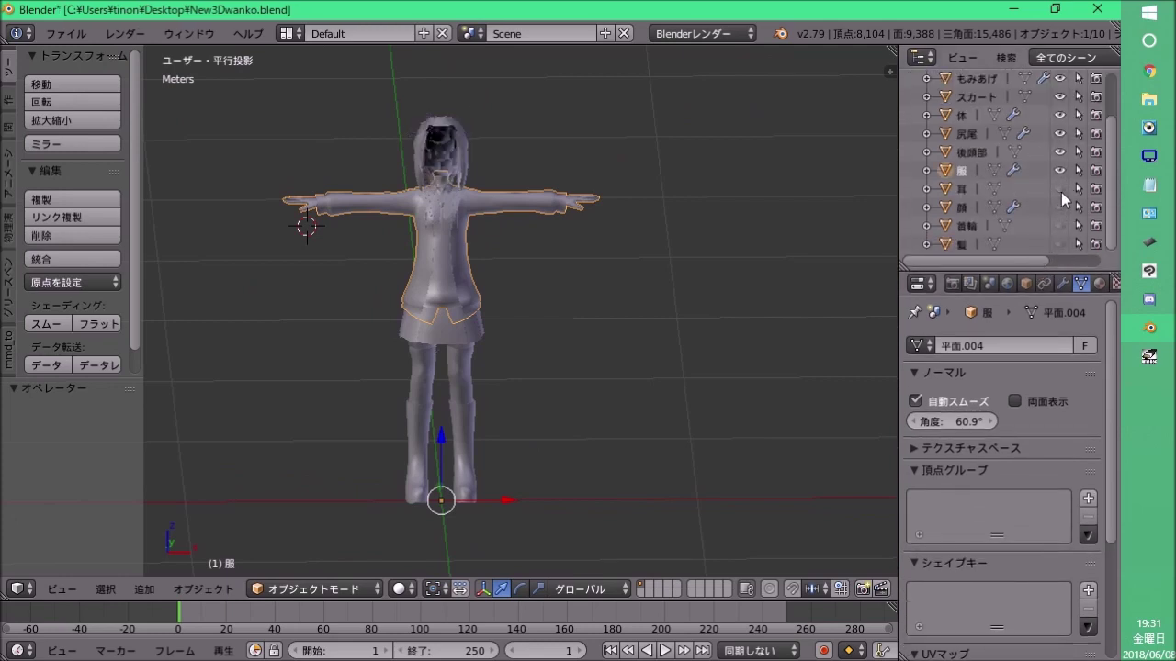
scroll(1063, 184, up, 2)
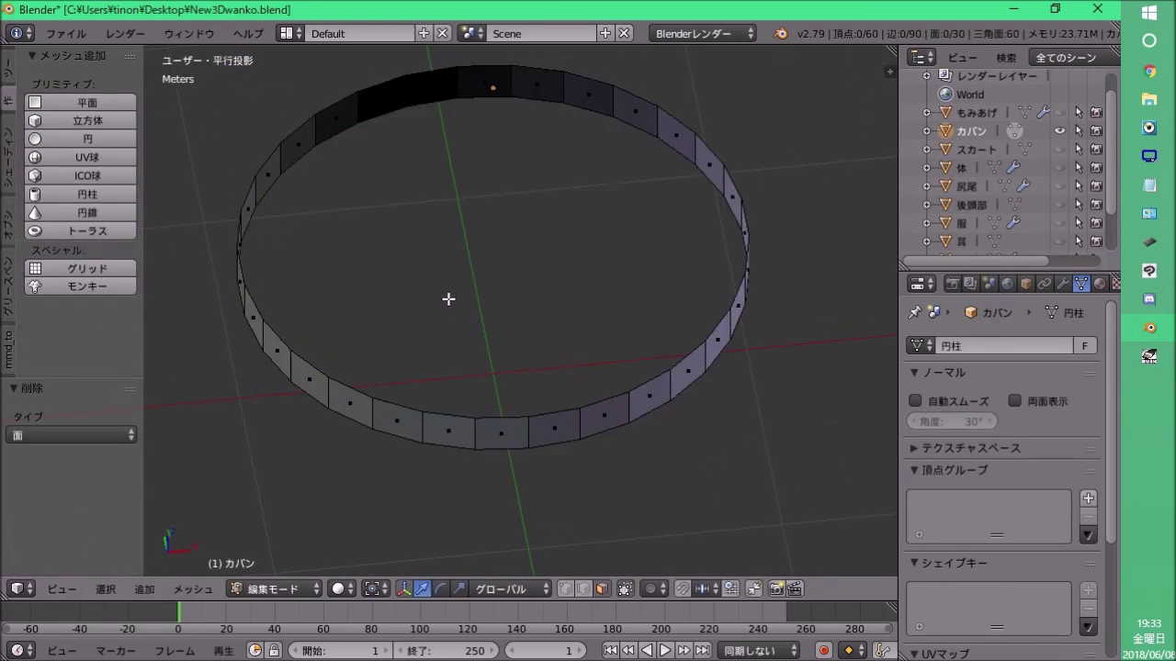
Shrink the extruded ring to 0.979 and inspect the open band from above.
middle_drag(451, 300, 810, 174)
click(782, 100)
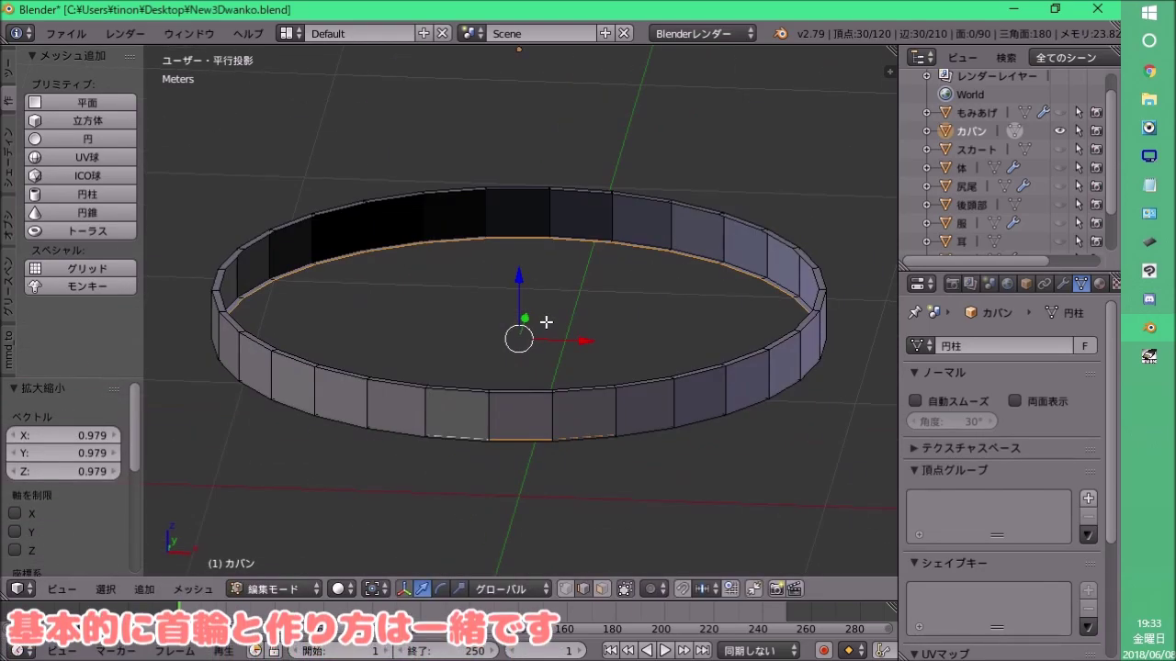
middle_drag(612, 346, 493, 423)
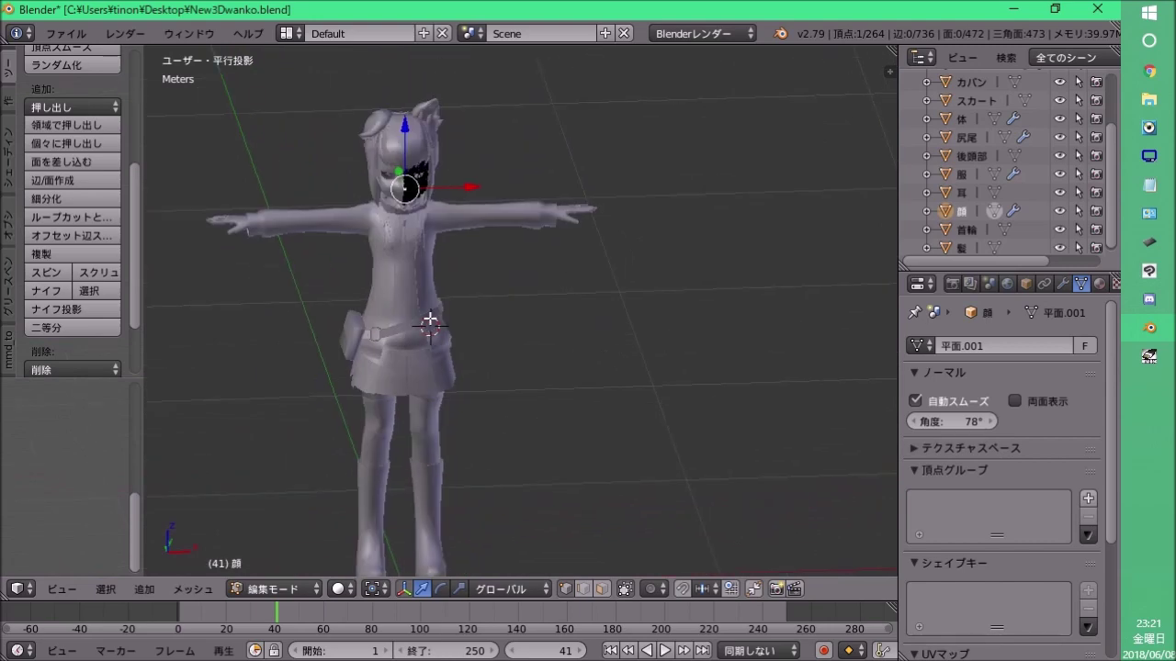
Switch to Front Ortho view and pan and zoom so the upper body fills the view.
key(KP_1)
scroll(612, 323, down, 3)
scroll(466, 210, up, 5)
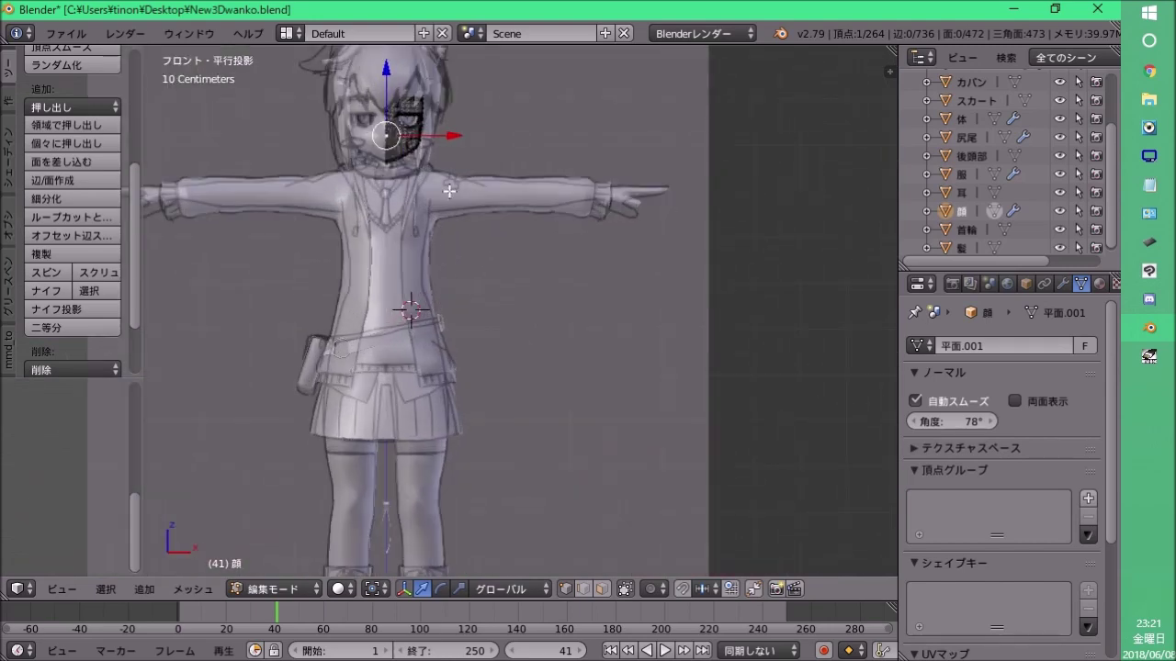
scroll(389, 347, down, 2)
mouse_move(388, 346)
shift+middle_down()
mouse_move(484, 347)
mouse_move(357, 321)
shift+middle_up()
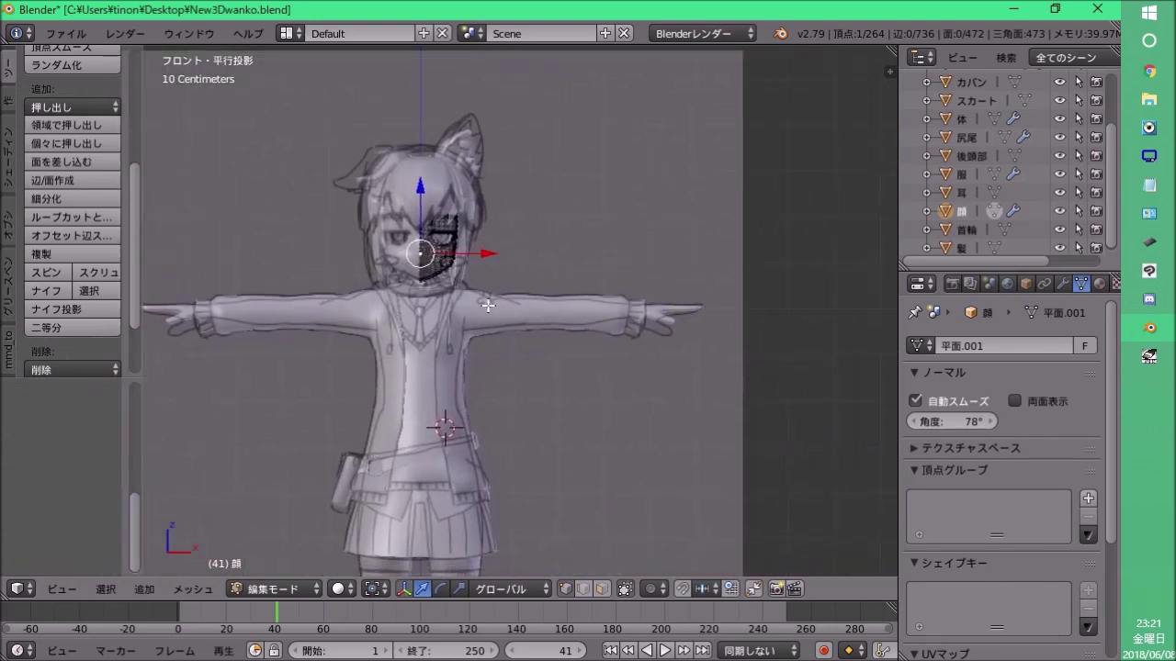
scroll(488, 305, up, 3)
scroll(567, 302, up, 2)
scroll(622, 281, down, 2)
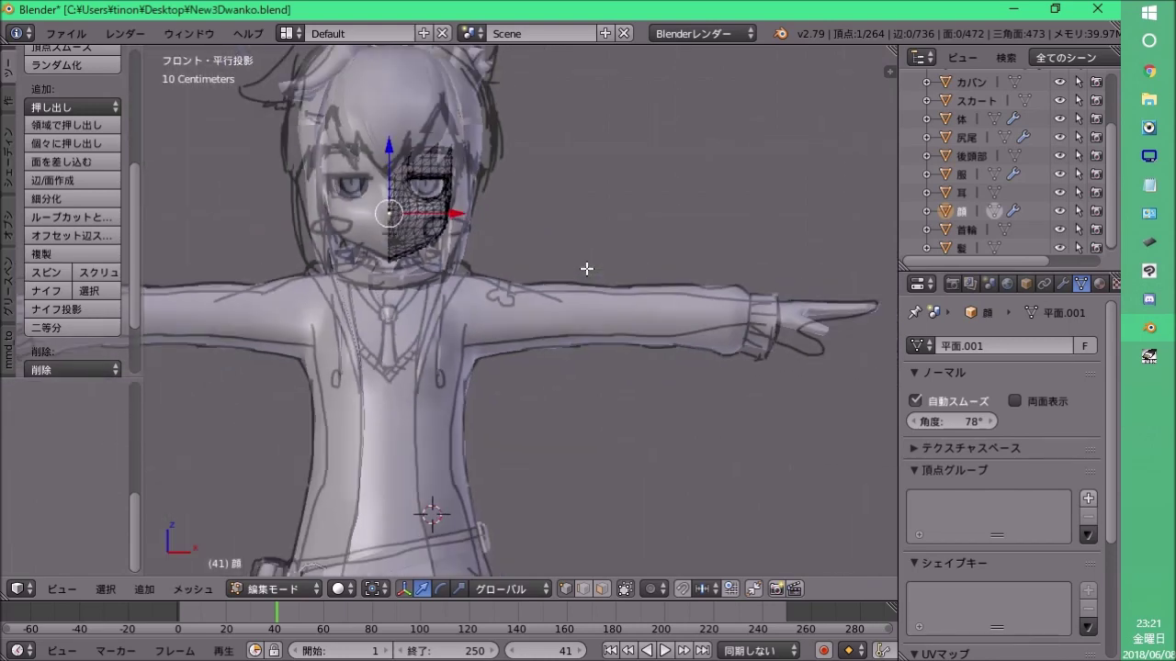
shift+middle_drag(548, 228, 538, 223)
scroll(538, 223, down, 2)
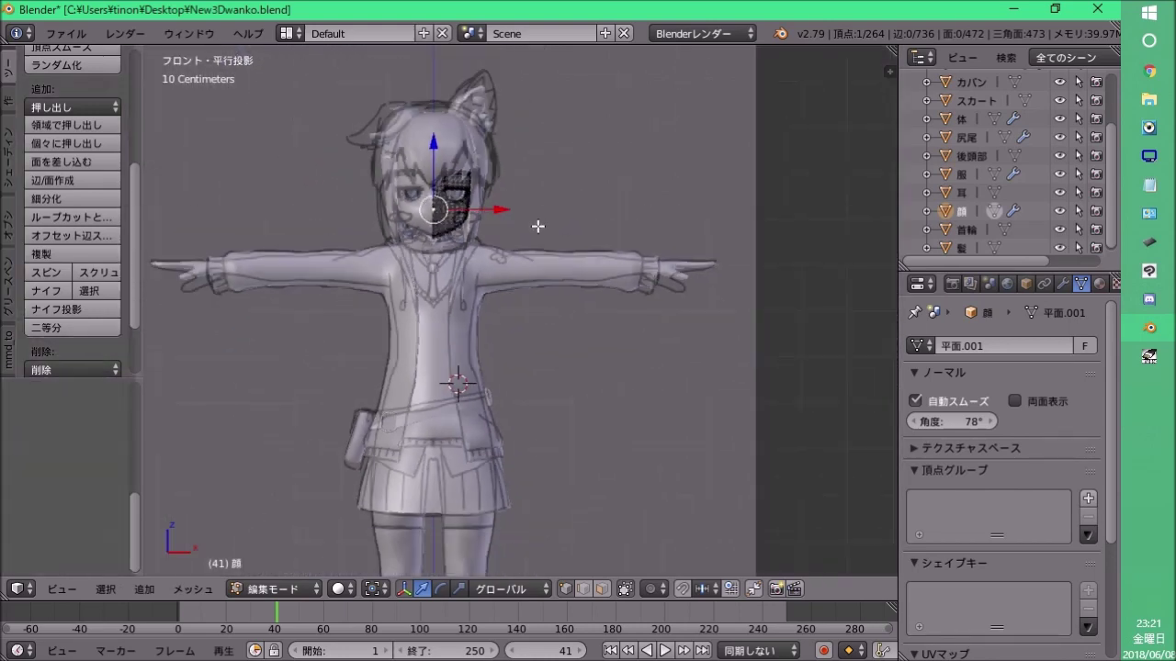
scroll(432, 157, up, 7)
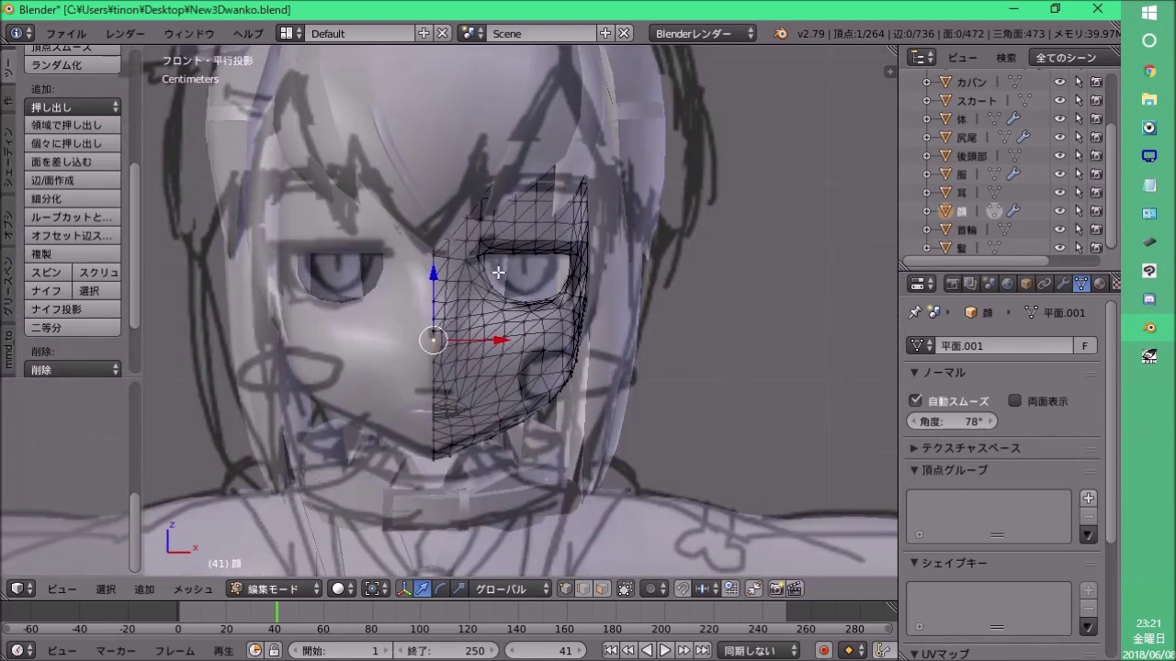
scroll(432, 156, up, 2)
scroll(525, 272, down, 2)
Orbit and zoom in on the face mesh to look into the empty eye socket.
mouse_move(524, 272)
middle_down()
mouse_move(542, 310)
mouse_move(568, 291)
mouse_move(422, 312)
mouse_move(607, 307)
mouse_move(544, 303)
middle_up()
scroll(542, 309, up, 3)
scroll(569, 292, down, 3)
scroll(569, 291, up, 3)
scroll(560, 305, up, 2)
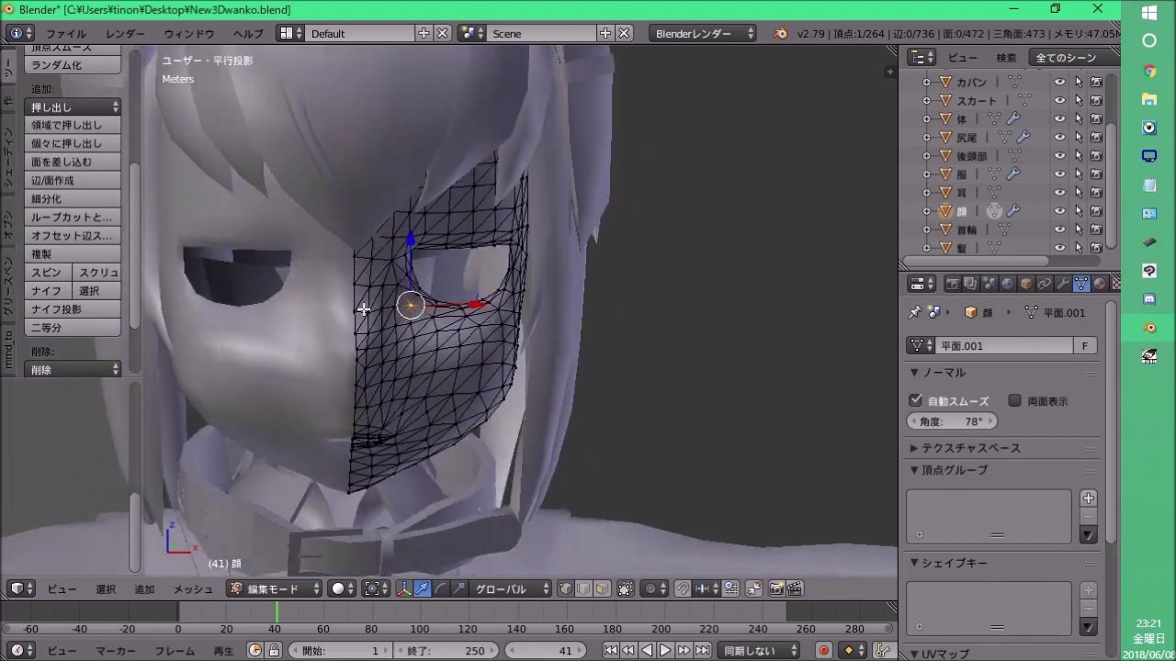
scroll(511, 285, up, 3)
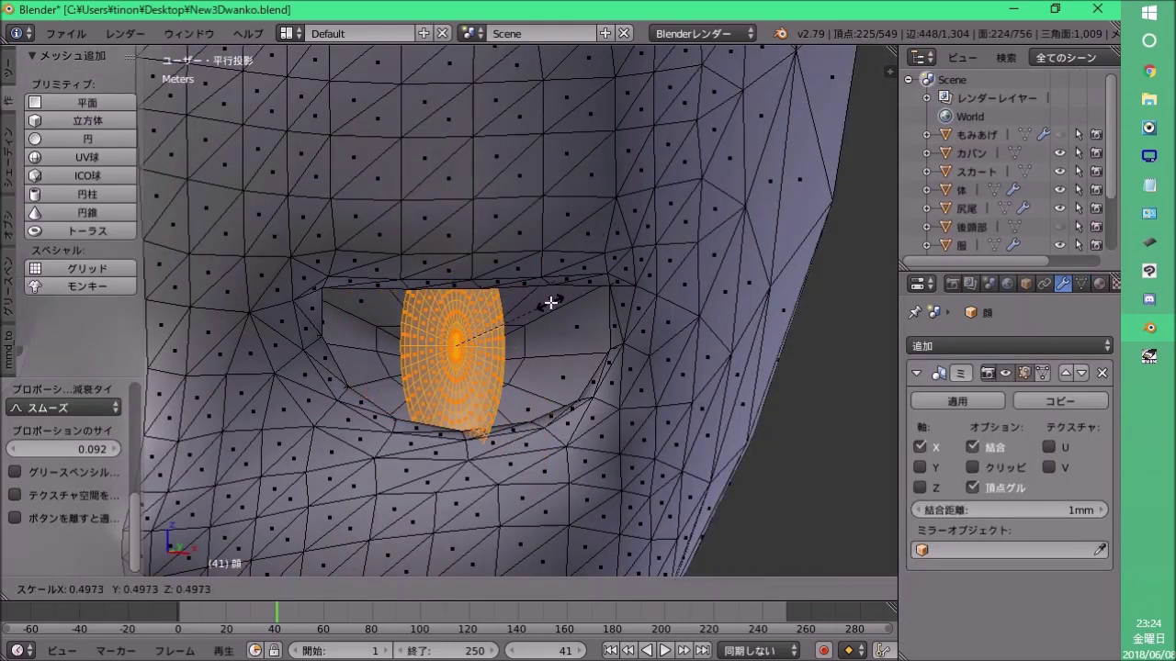
Set the iris piece's new size and check it from below and in top view.
click(549, 302)
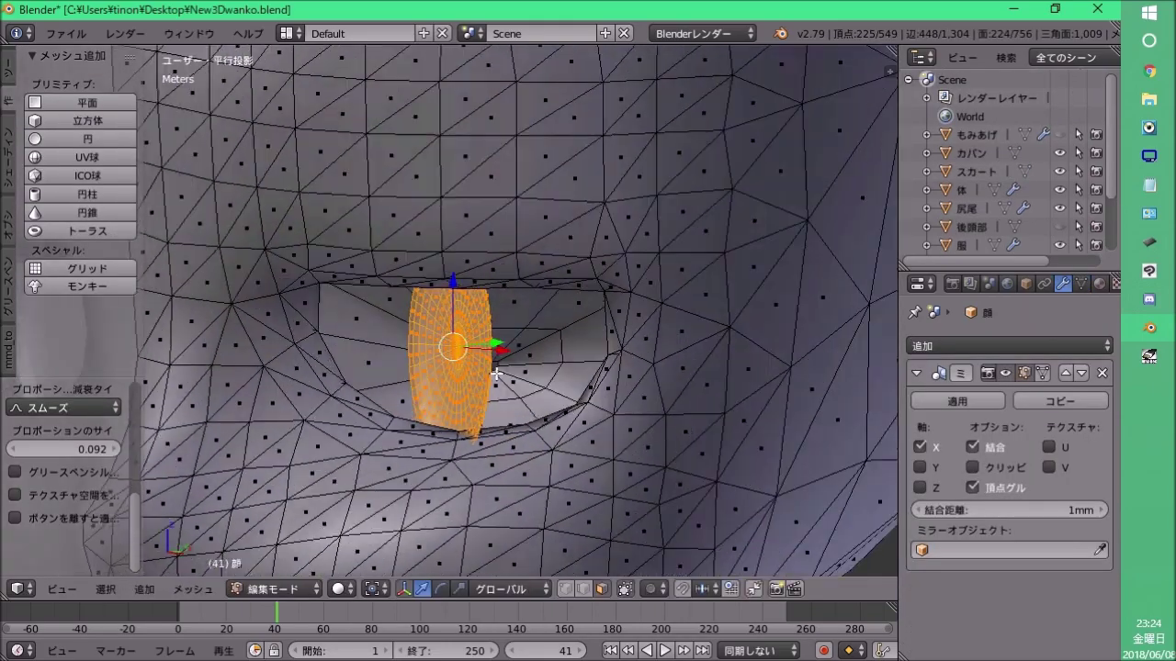
mouse_move(549, 302)
middle_down()
mouse_move(548, 371)
mouse_move(517, 399)
mouse_move(534, 495)
middle_up()
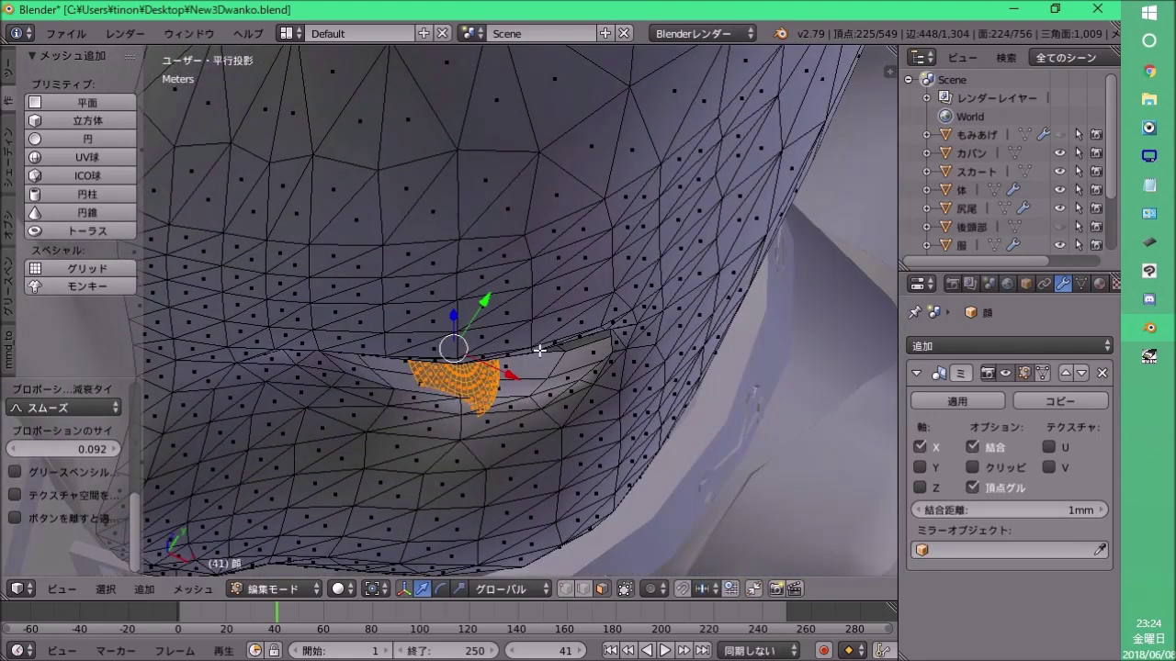
key(KP_7)
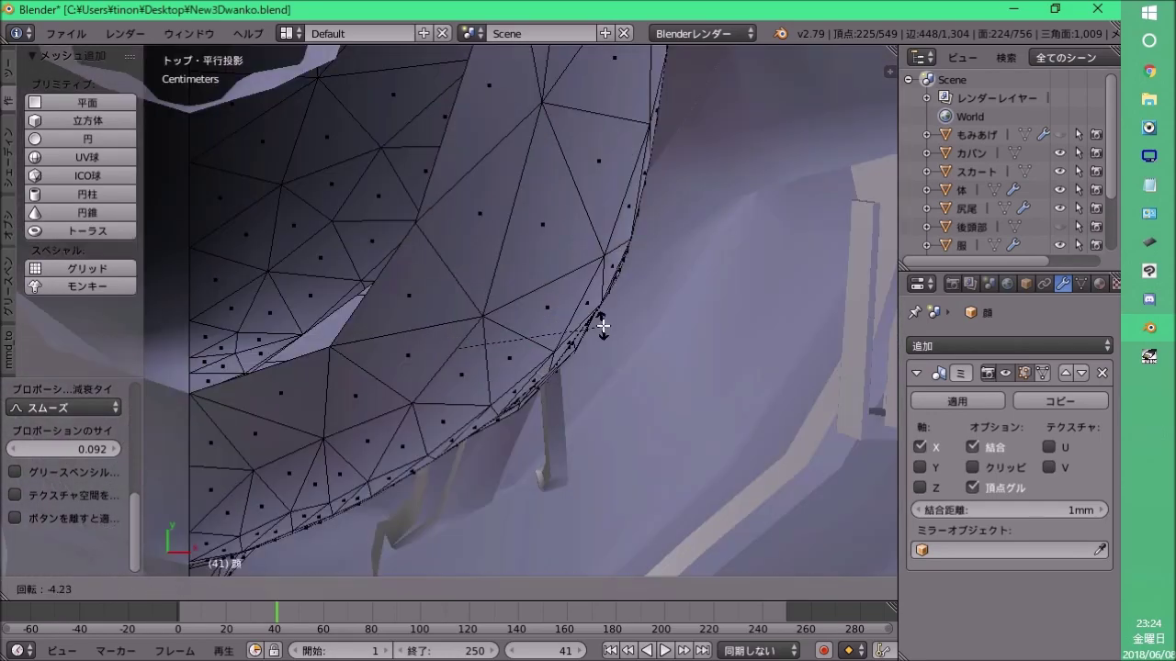
mouse_move(602, 292)
middle_down()
mouse_move(433, 341)
mouse_move(414, 231)
middle_up()
scroll(414, 231, up, 2)
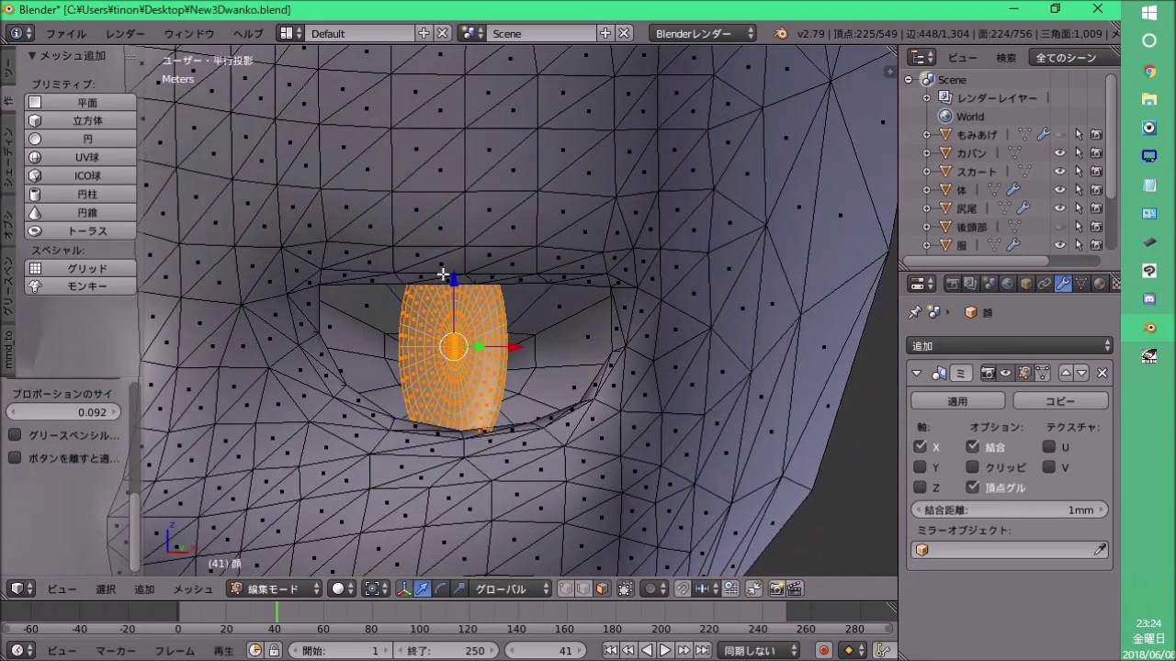
mouse_move(513, 342)
middle_down()
mouse_move(571, 340)
mouse_move(444, 361)
mouse_move(539, 343)
mouse_move(487, 342)
middle_up()
scroll(444, 361, down, 3)
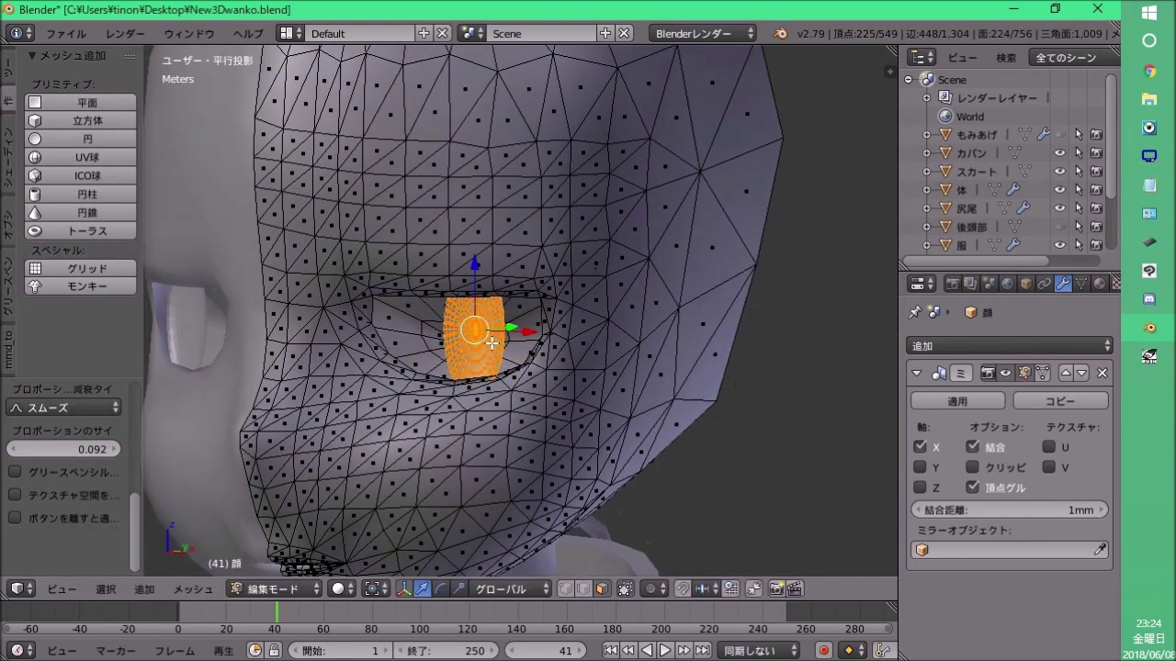
Check the iris fit in the socket from front, profile and three-quarter angles.
mouse_move(493, 344)
middle_down()
mouse_move(375, 376)
mouse_move(518, 428)
mouse_move(559, 283)
mouse_move(474, 371)
middle_up()
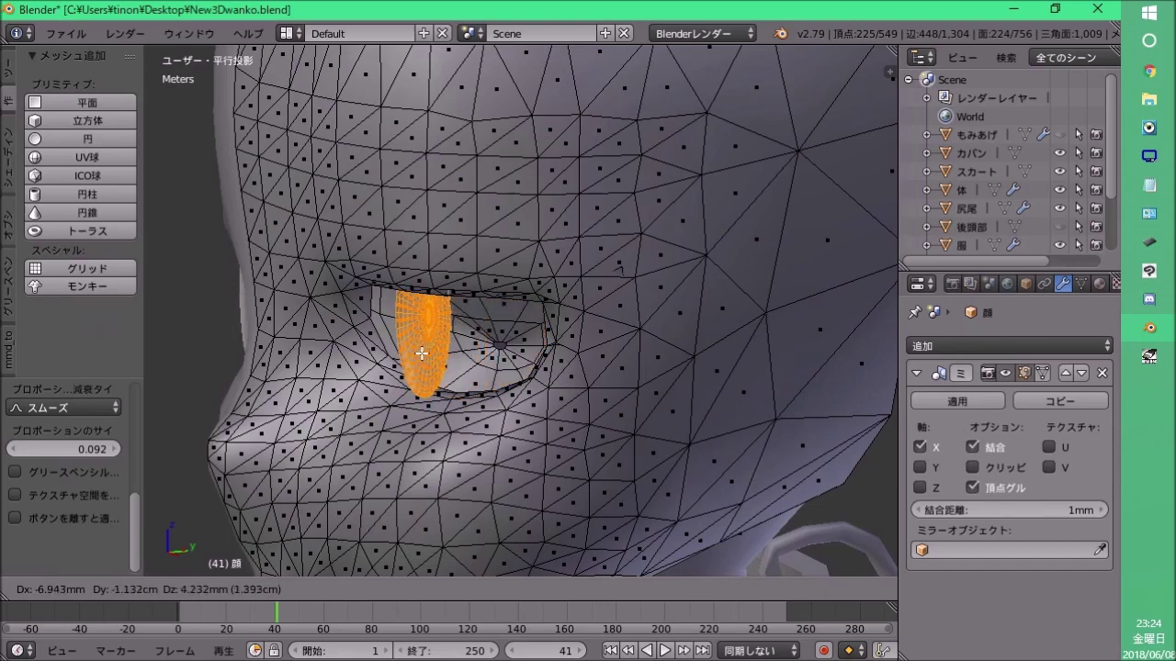
mouse_move(459, 362)
middle_down()
mouse_move(583, 374)
mouse_move(442, 348)
mouse_move(266, 352)
mouse_move(513, 386)
mouse_move(564, 341)
mouse_move(593, 341)
mouse_move(419, 341)
mouse_move(443, 349)
middle_up()
scroll(443, 348, down, 4)
scroll(464, 329, up, 4)
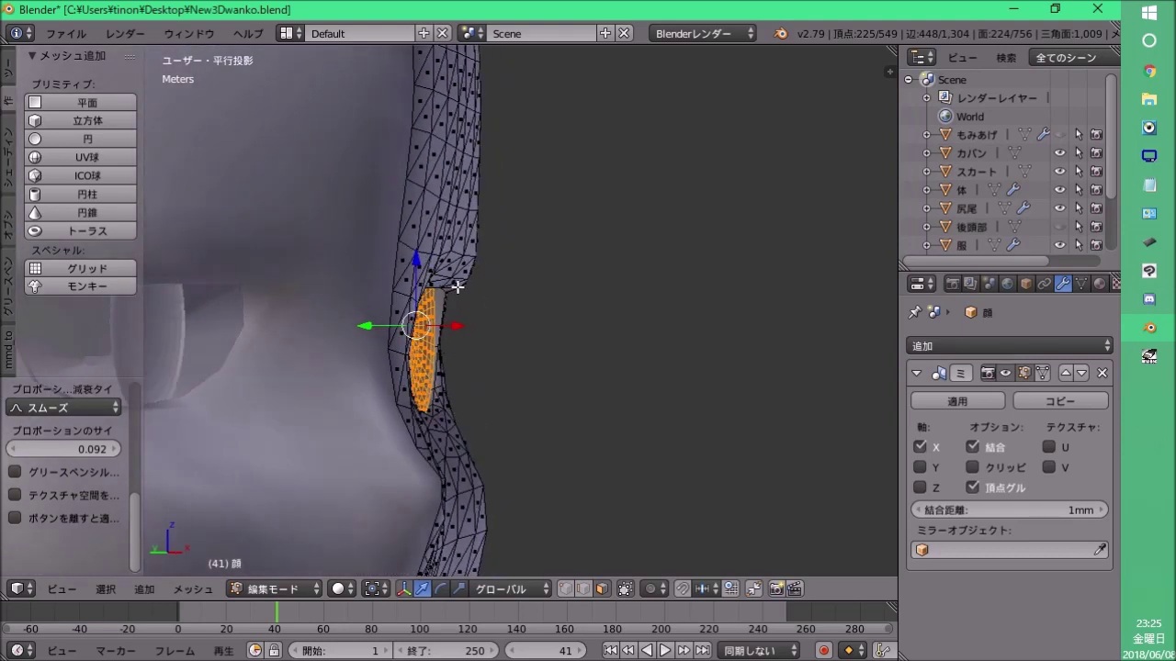
scroll(456, 299, down, 4)
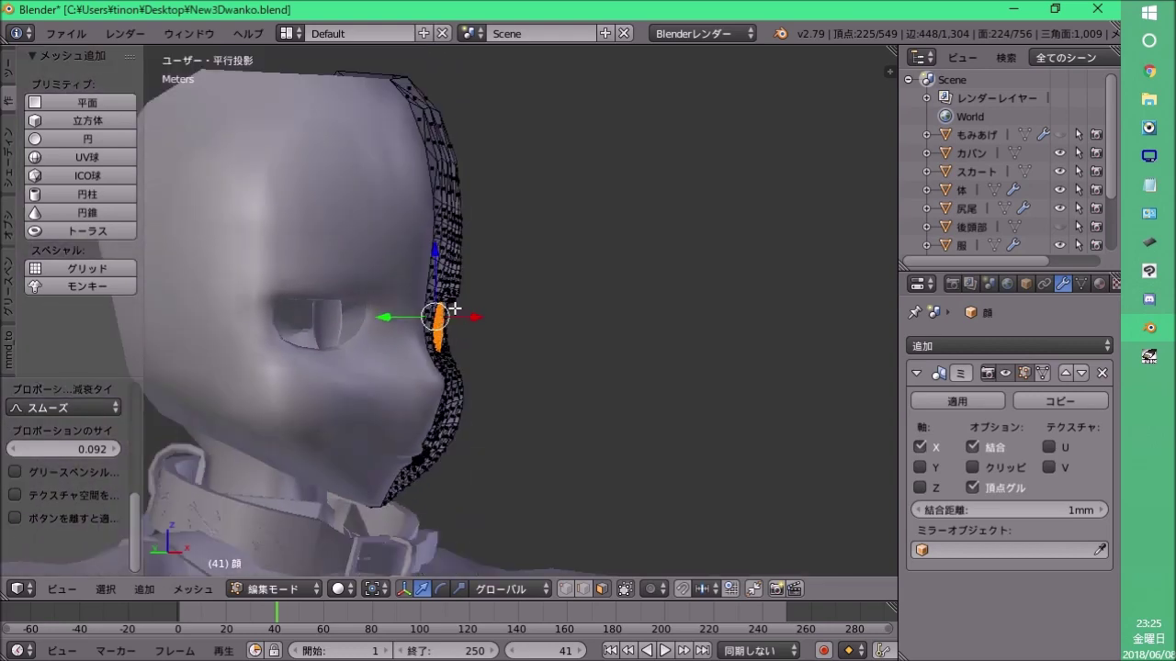
scroll(468, 311, up, 3)
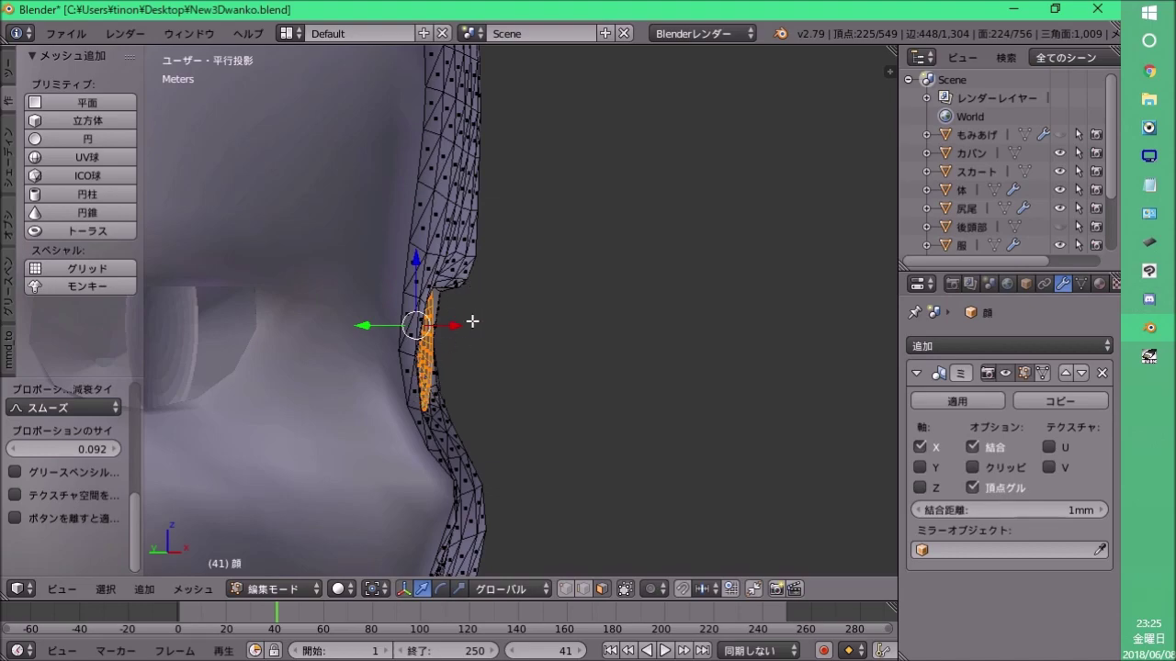
mouse_move(472, 321)
middle_down()
mouse_move(359, 350)
mouse_move(459, 331)
mouse_move(342, 340)
middle_up()
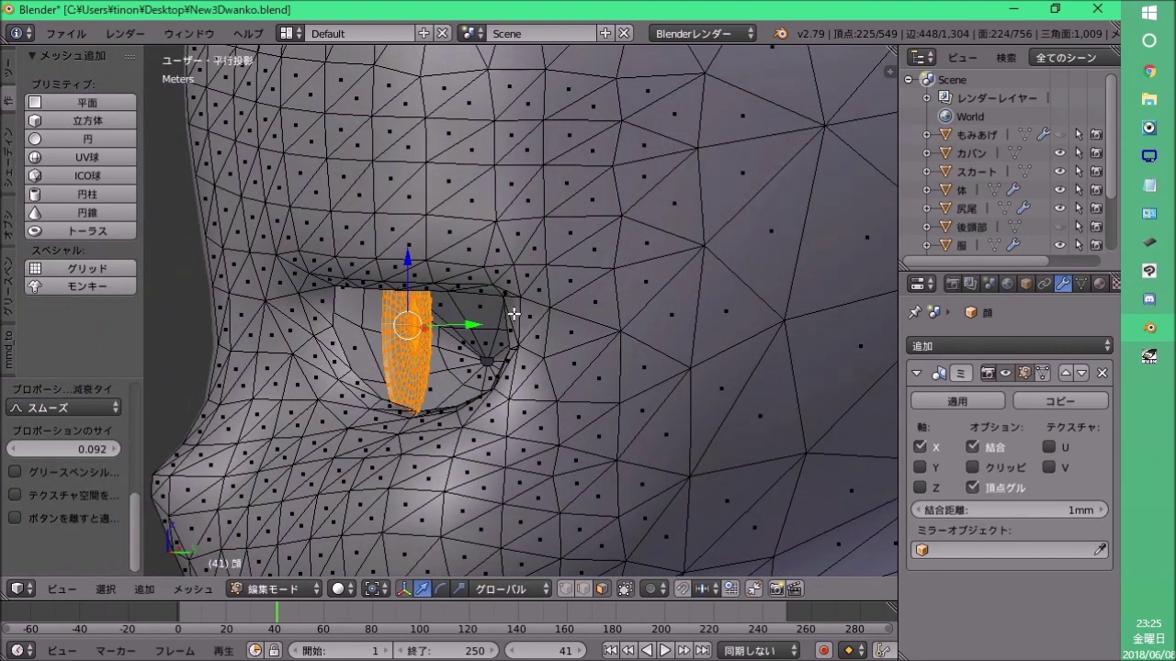
mouse_move(415, 357)
middle_down()
mouse_move(577, 347)
mouse_move(451, 341)
mouse_move(515, 349)
mouse_move(489, 352)
mouse_move(551, 340)
middle_up()
scroll(488, 353, down, 4)
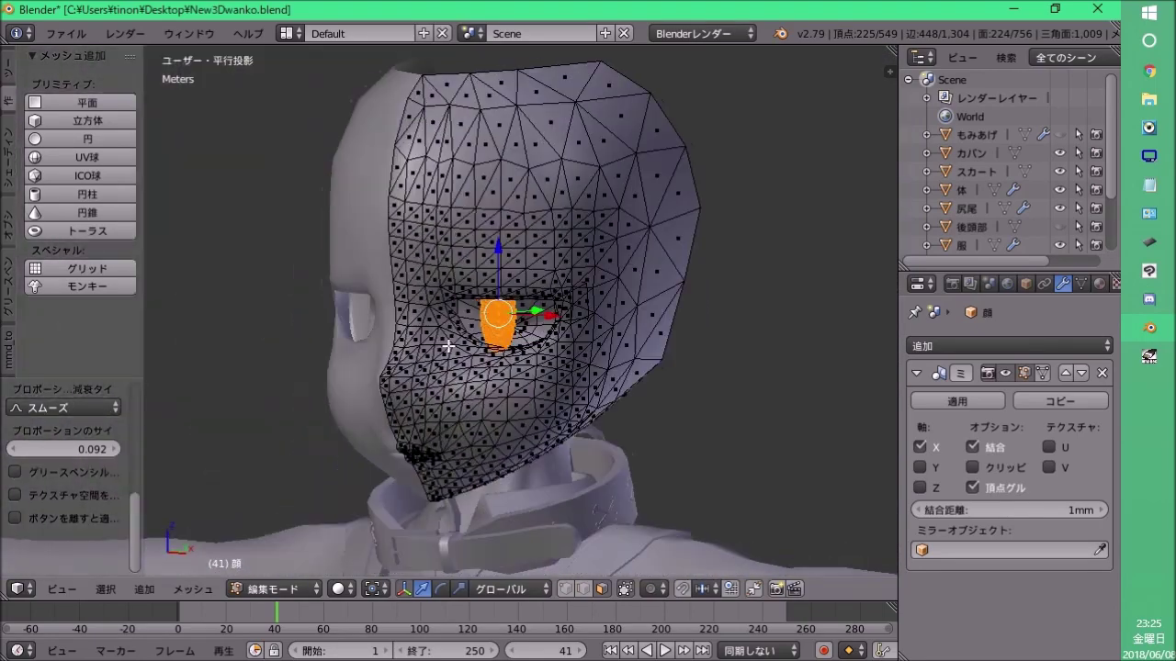
scroll(563, 324, up, 4)
middle_drag(552, 343, 451, 349)
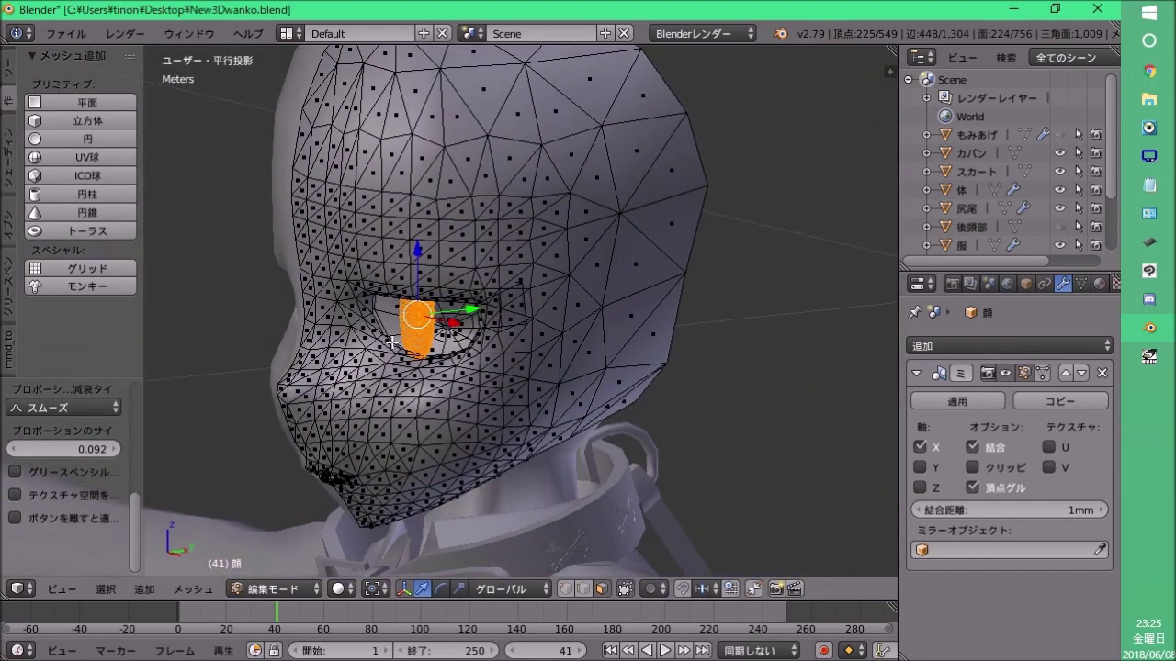
scroll(410, 304, up, 4)
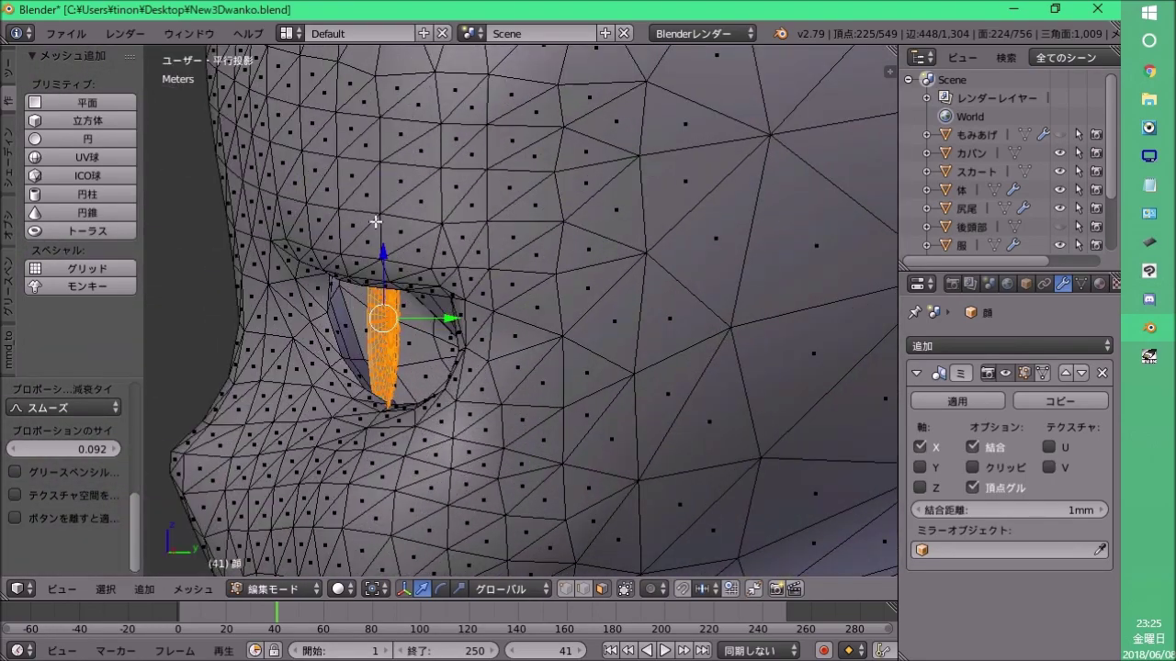
middle_drag(526, 363, 465, 365)
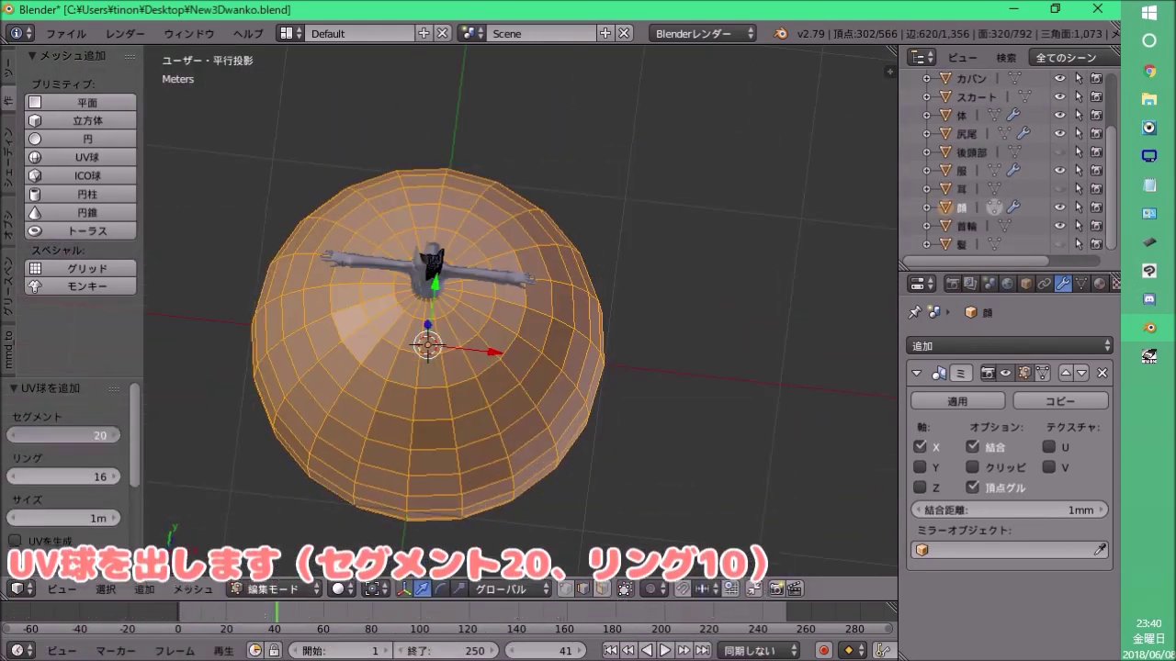
Scale the new UV sphere to 0.140 and move it beside the head in front view.
key(s)
key(Return)
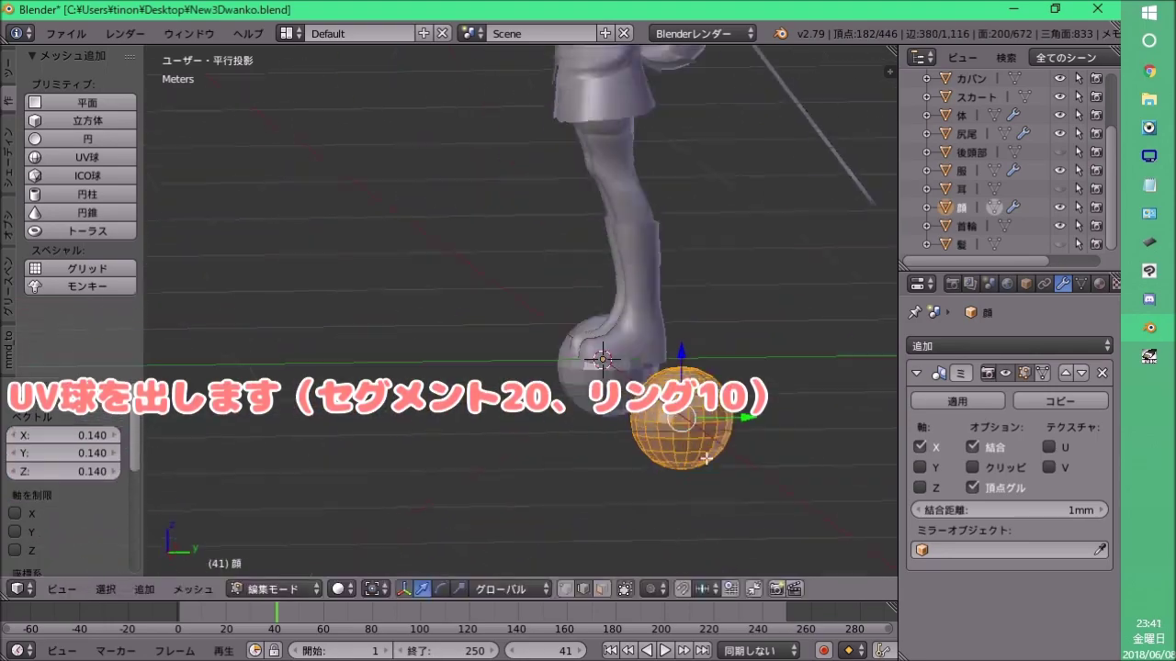
key(KP_1)
key(g)
click(752, 83)
key(s)
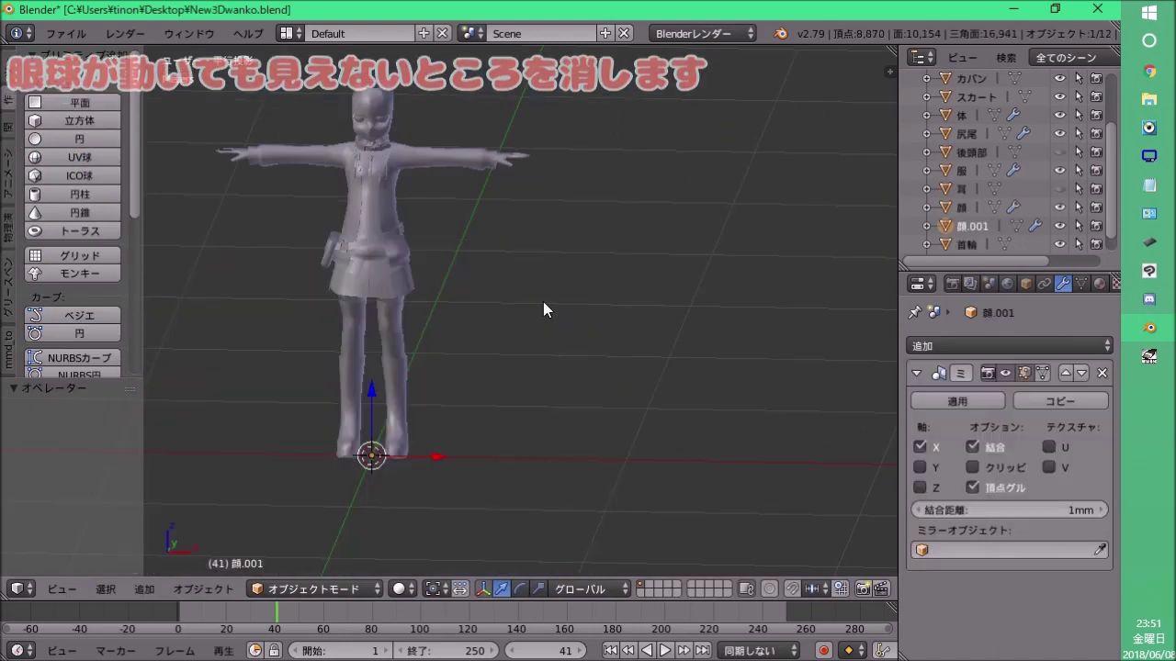
Delete the lower hemisphere and flatten the remainder to 0.2 on Z, then shrink it.
click(105, 156)
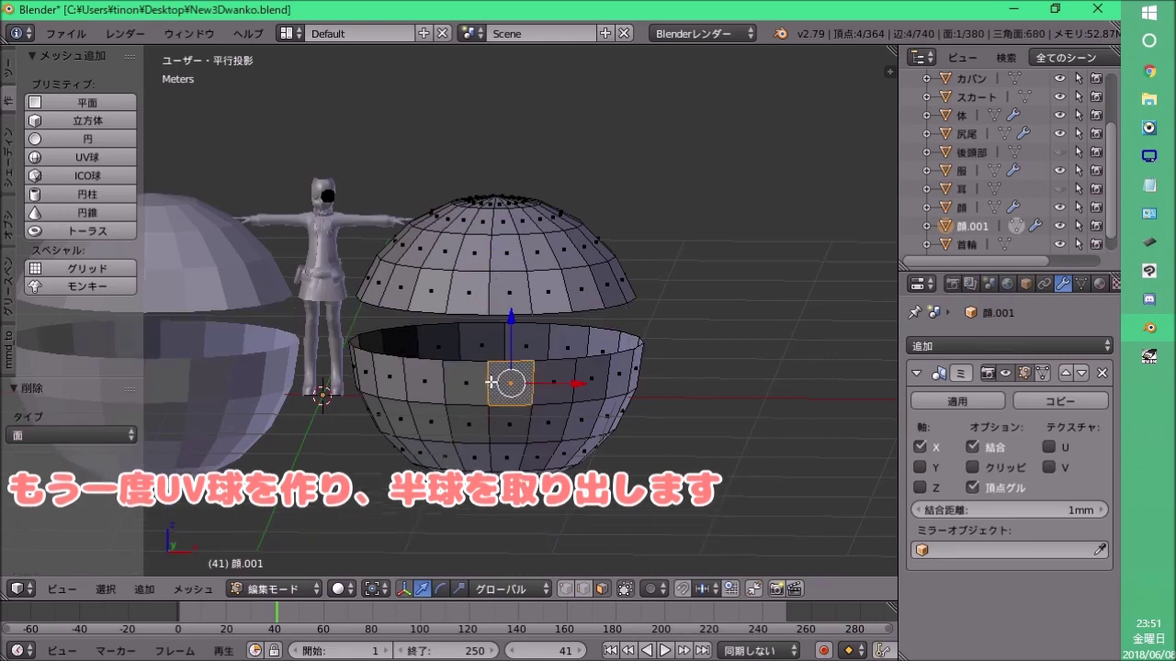
text(lxlsz0.2)
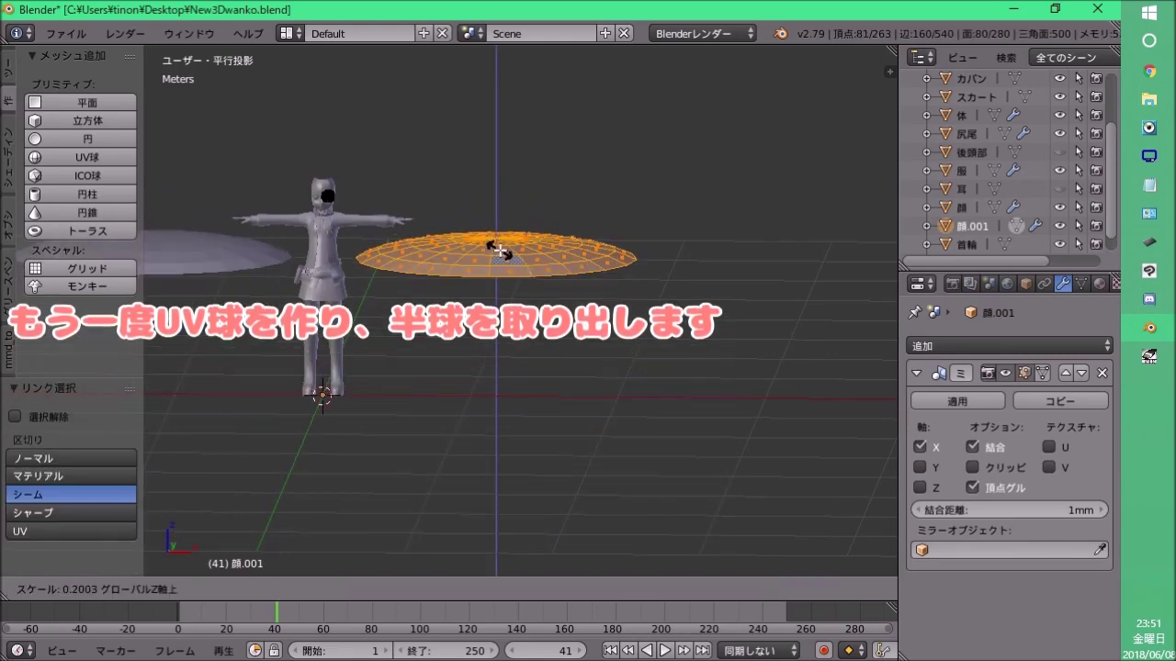
key(Return)
scroll(551, 212, up, 3)
click(607, 203)
middle_drag(607, 203, 684, 158)
key(s)
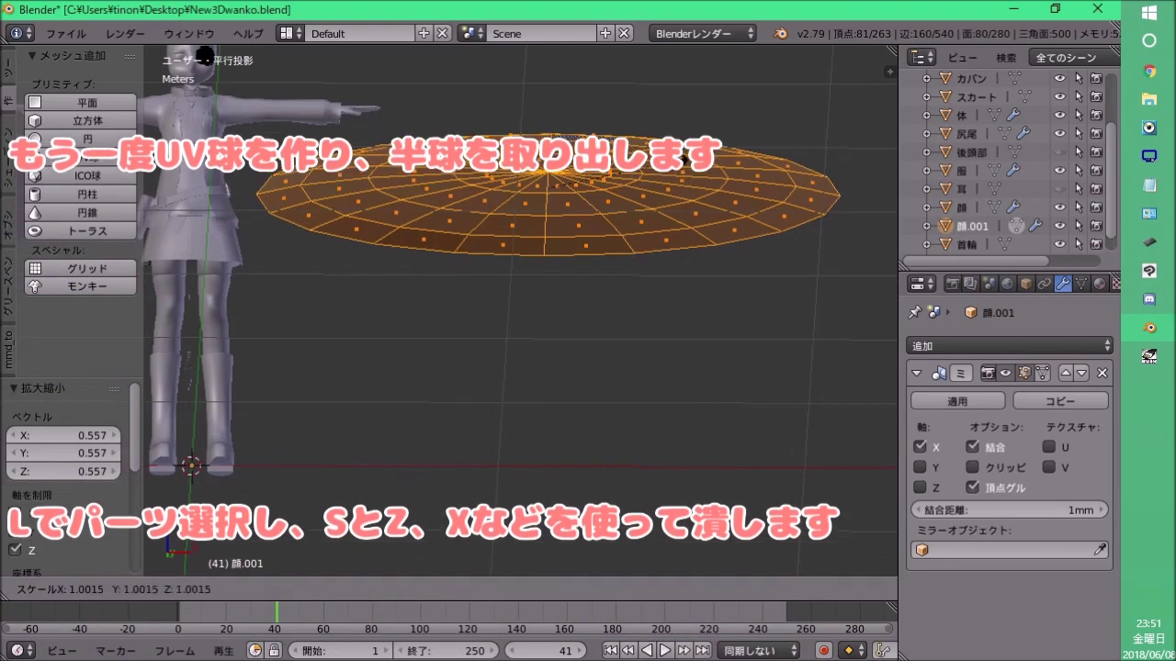
click(656, 161)
Shrink the iris disc further and move it over the eye using front and side views.
key(KP_3)
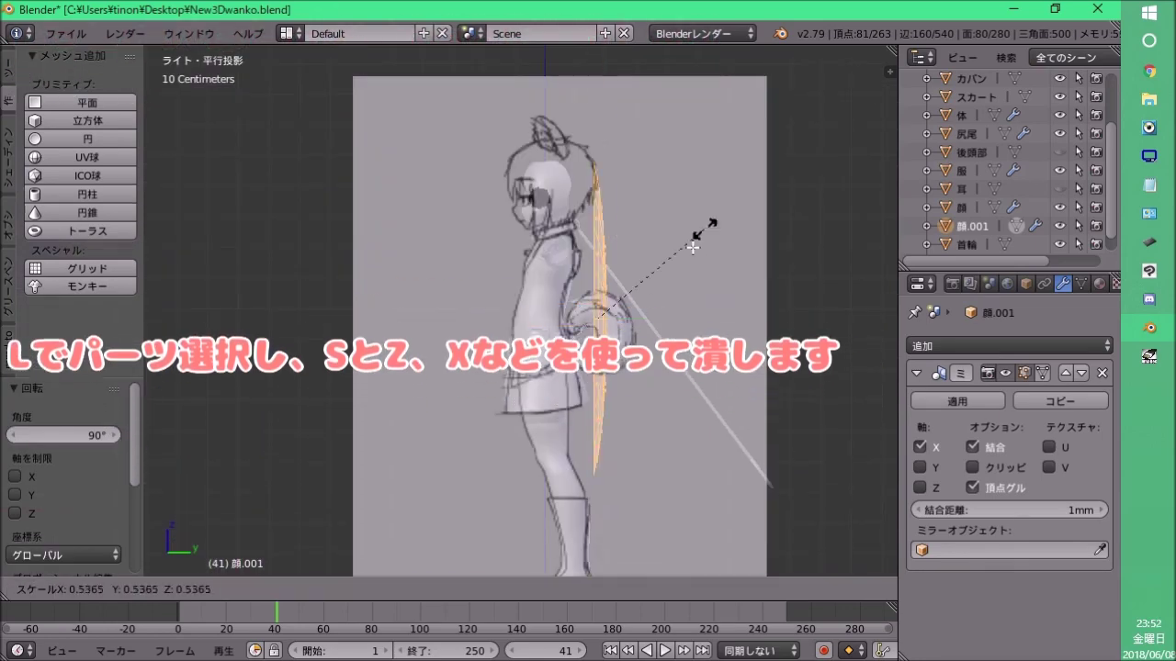
key(KP_1)
scroll(588, 303, up, 5)
scroll(588, 303, up, 5)
key(s)
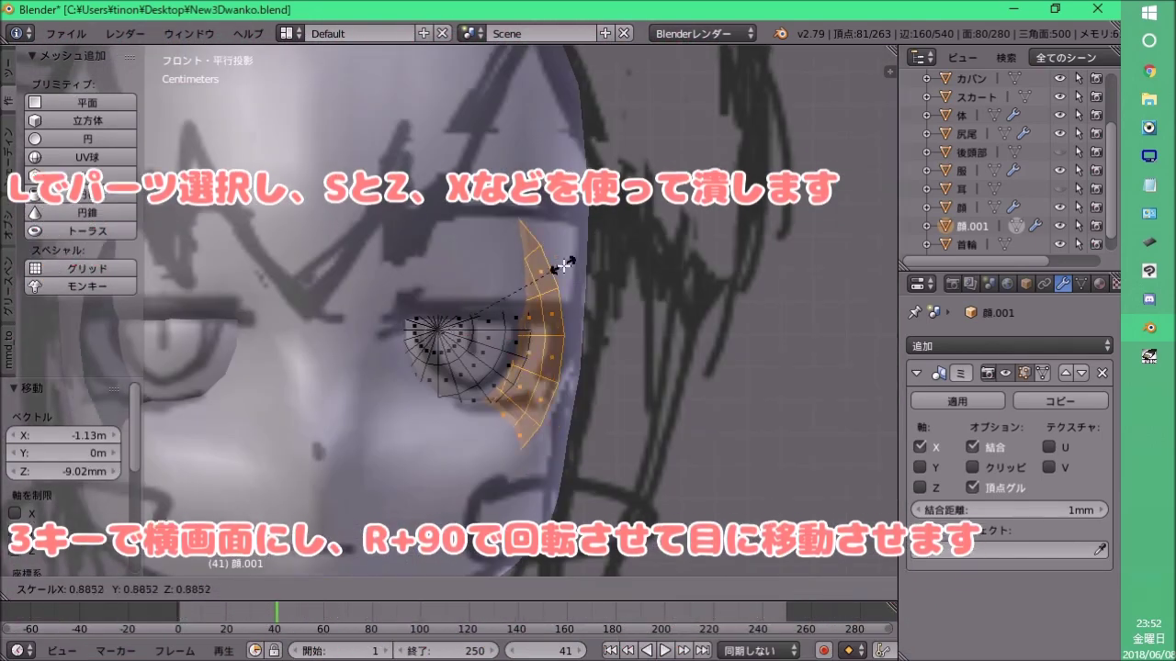
click(488, 328)
key(KP_3)
key(KP_1)
key(g)
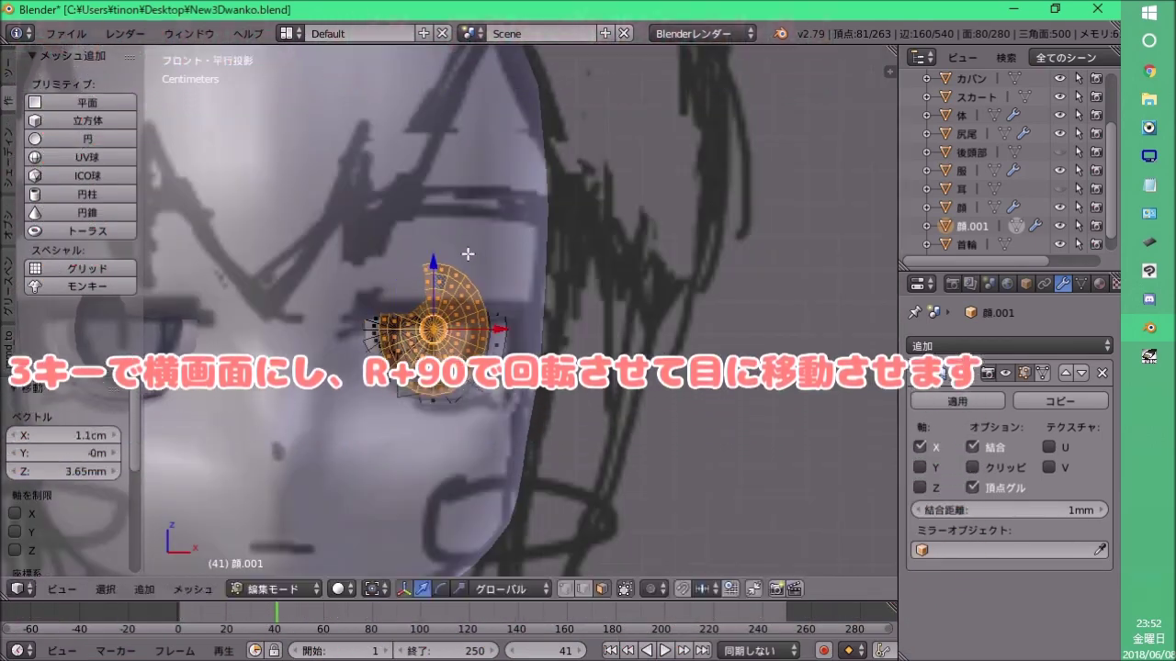
click(468, 255)
scroll(467, 255, up, 5)
mouse_move(551, 343)
middle_down()
mouse_move(619, 334)
mouse_move(562, 338)
middle_up()
Select the iris's outer edge loop and whole piece, then tilt and reposition it.
key(KP_1)
key(a)
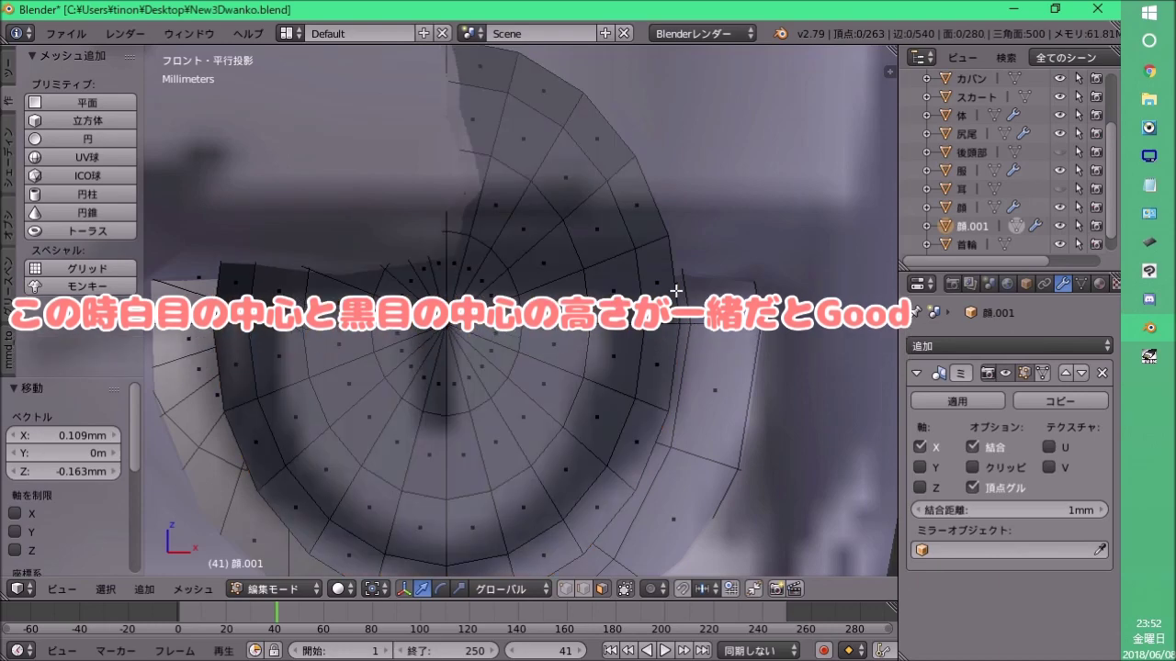
alt+right_click(676, 304)
key(KP_3)
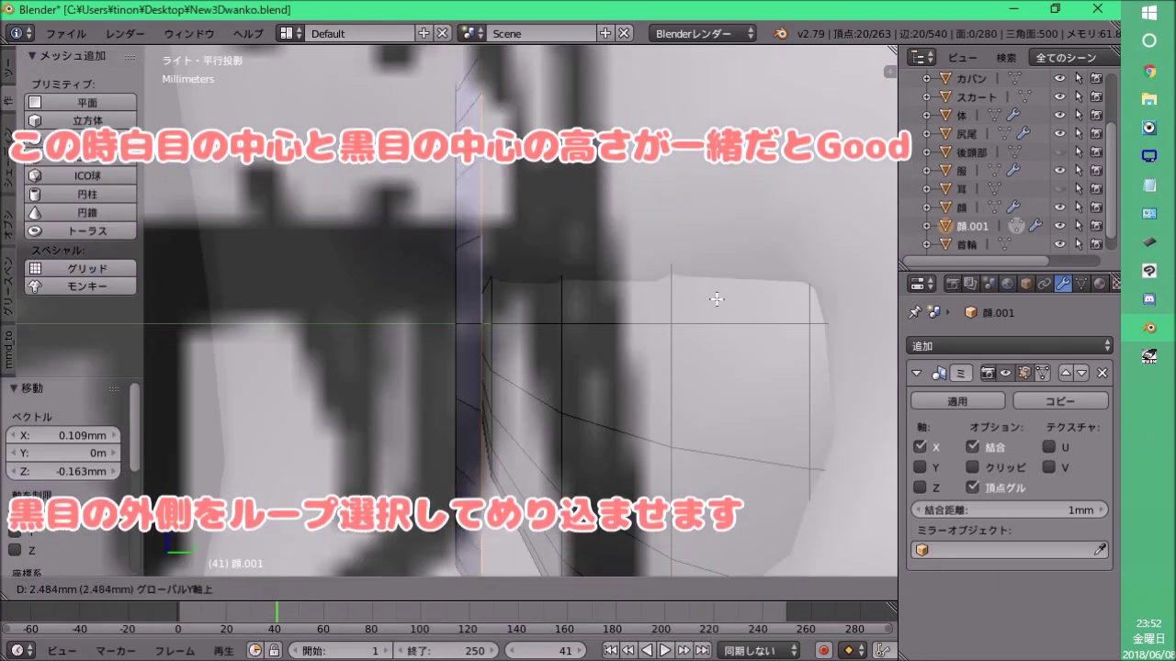
mouse_move(511, 303)
middle_down()
mouse_move(613, 331)
mouse_move(392, 332)
mouse_move(598, 447)
mouse_move(570, 341)
middle_up()
scroll(633, 335, down, 2)
scroll(391, 332, up, 4)
key(ctrl+l)
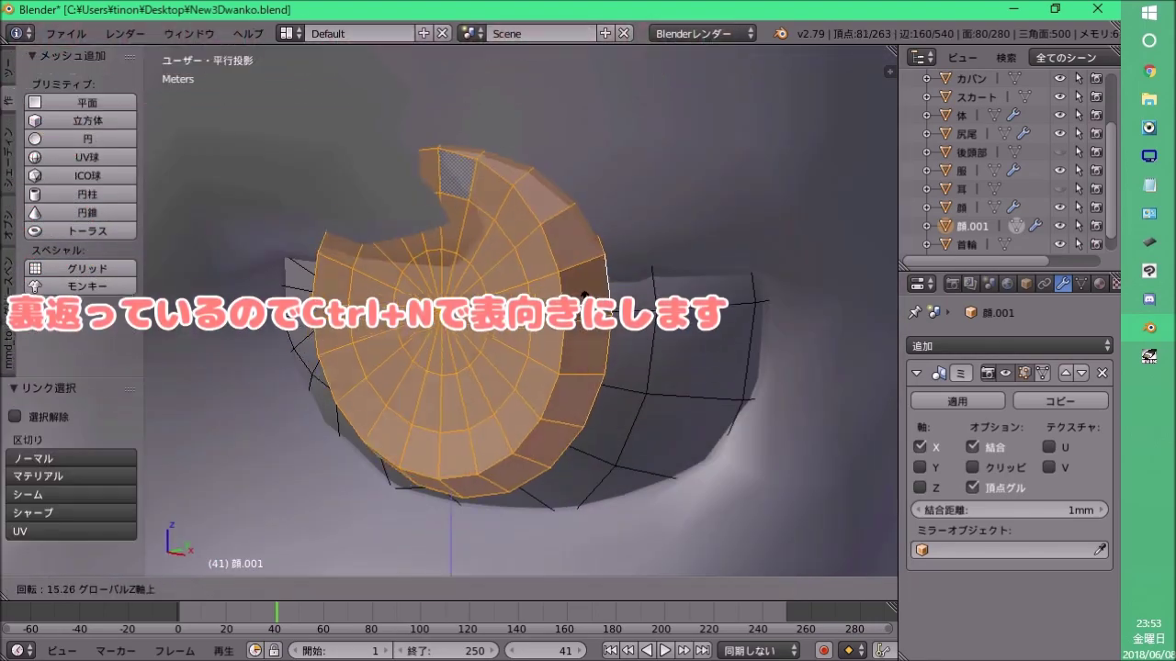
click(584, 295)
mouse_move(584, 296)
middle_down()
mouse_move(578, 165)
mouse_move(420, 407)
mouse_move(529, 436)
mouse_move(611, 302)
middle_up()
click(612, 321)
key(g)
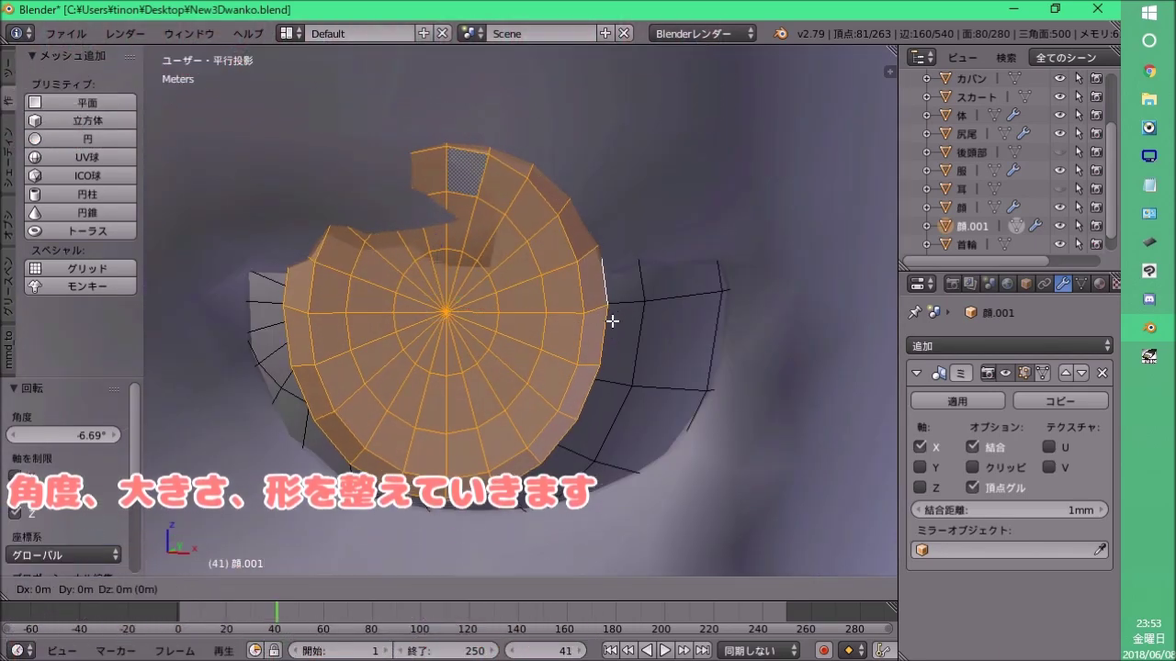
click(606, 319)
Move the iris's rim edge loop inward, checking it in front and side views.
key(KP_1)
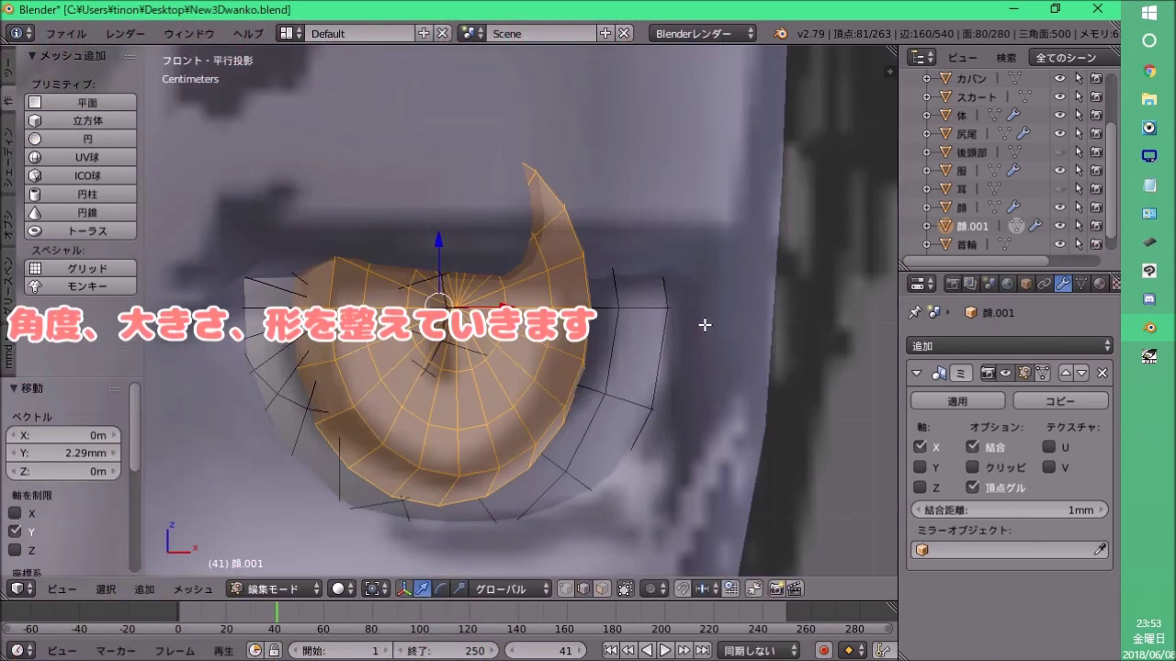
alt+right_click(596, 394)
key(g)
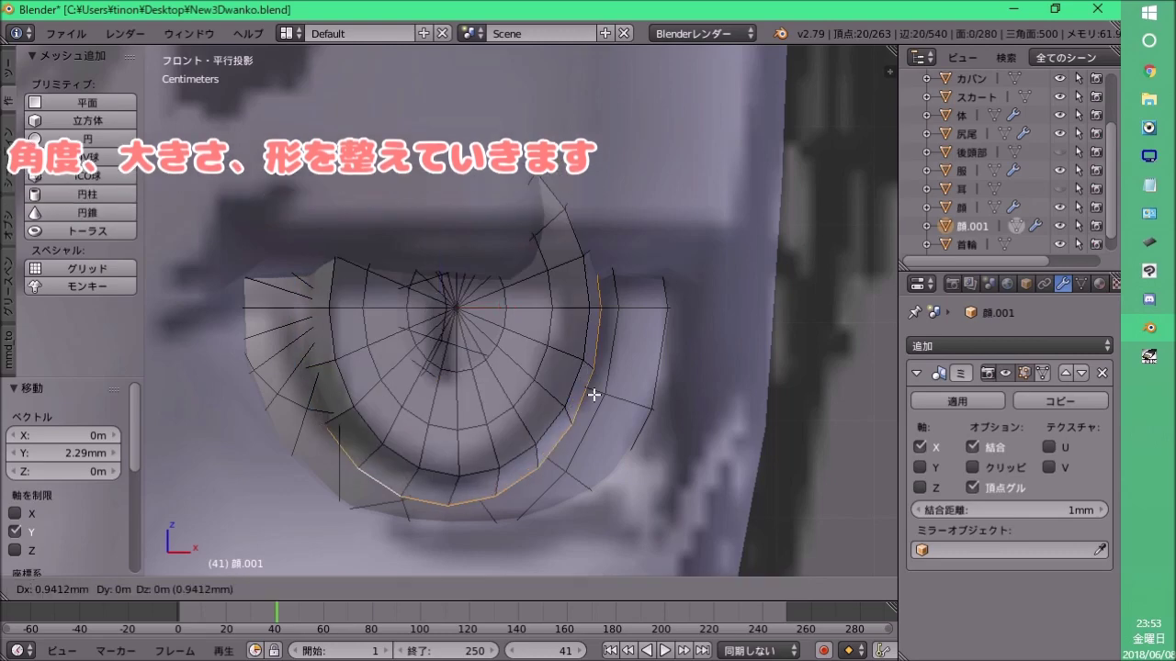
click(597, 394)
middle_drag(596, 394, 491, 395)
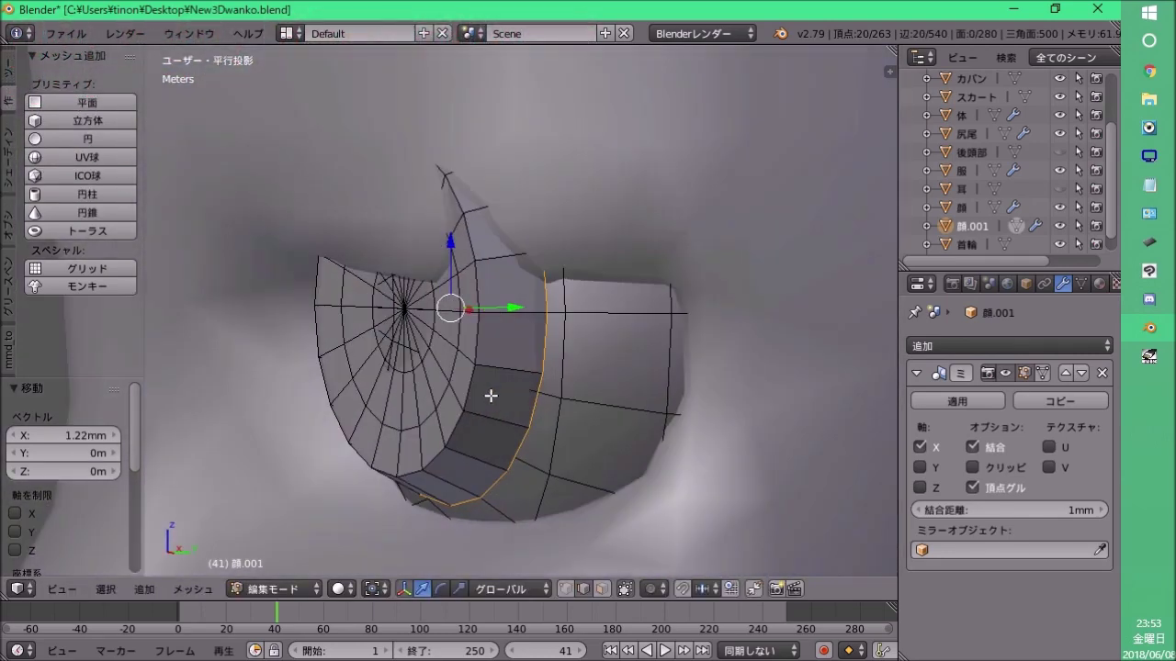
key(KP_3)
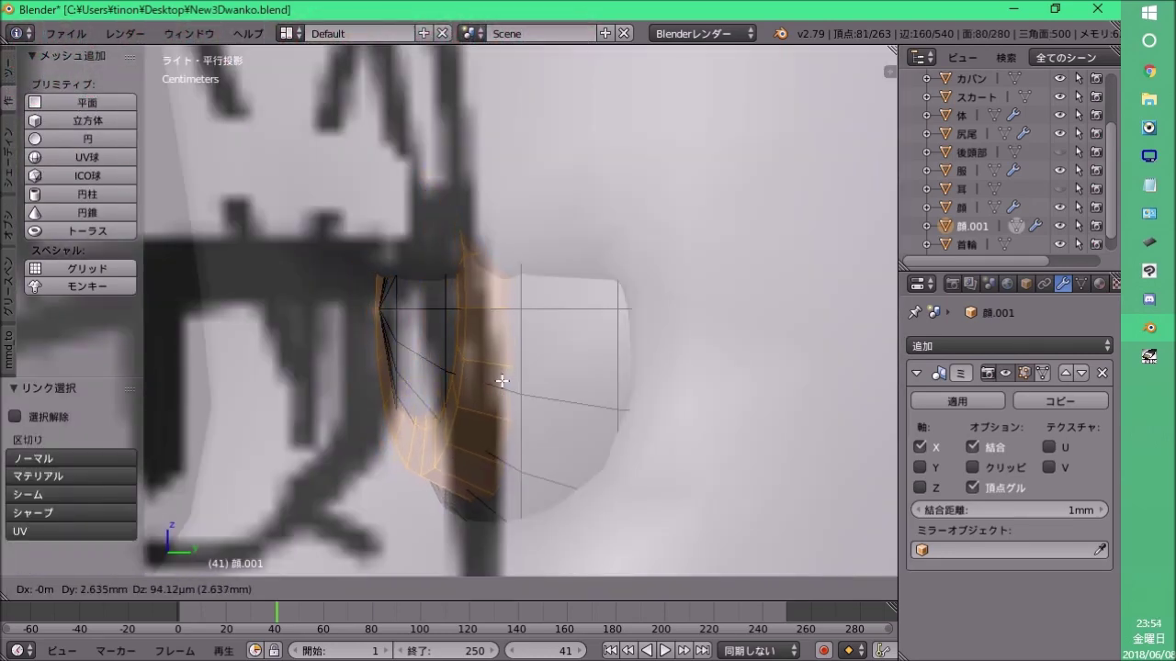
click(510, 381)
mouse_move(510, 380)
middle_down()
mouse_move(656, 351)
mouse_move(506, 192)
mouse_move(488, 323)
middle_up()
Rotate the iris about the Z axis twice to refine its angle on the eye.
key(r)
key(z)
click(493, 360)
key(KP_1)
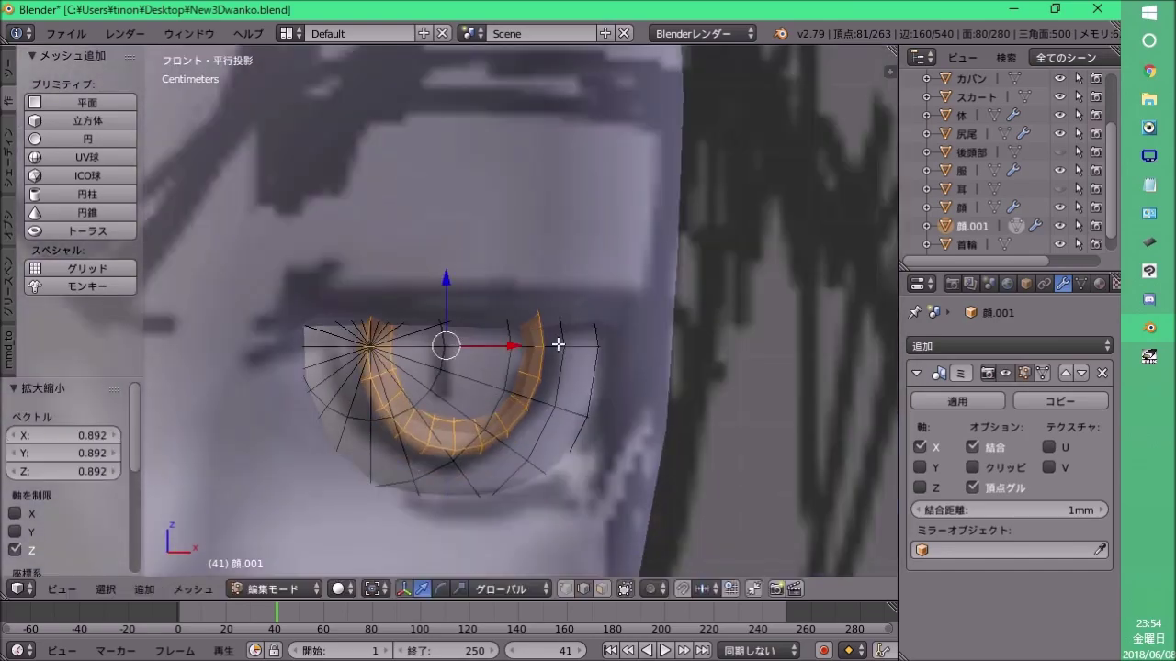
middle_drag(557, 344, 481, 373)
key(KP_1)
middle_drag(475, 304, 536, 326)
key(r)
key(z)
click(345, 401)
scroll(346, 401, down, 4)
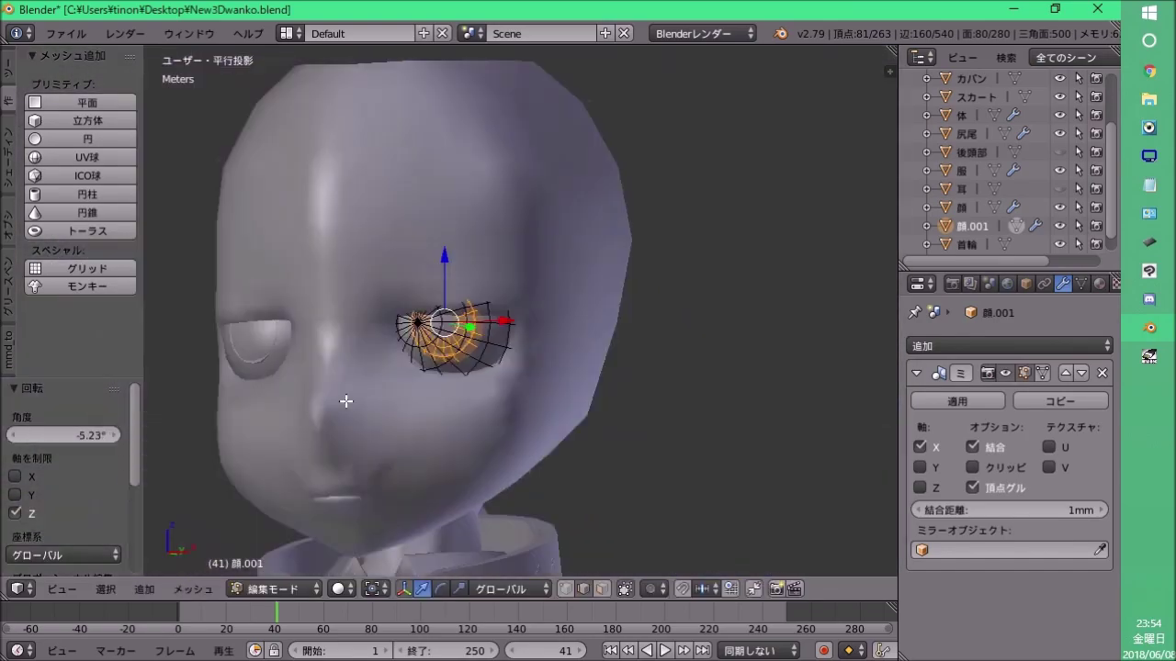
scroll(345, 401, up, 5)
Separate the selection into its own object 顔.002 and leave Edit Mode.
key(p)
scroll(554, 358, up, 3)
key(k)
mouse_move(244, 333)
middle_down()
mouse_move(732, 291)
mouse_move(546, 278)
middle_up()
key(Escape)
key(Tab)
Rotate the 顔.002 eye ring twice around the Z axis, checking it from the front view.
right_click(546, 277)
key(Tab)
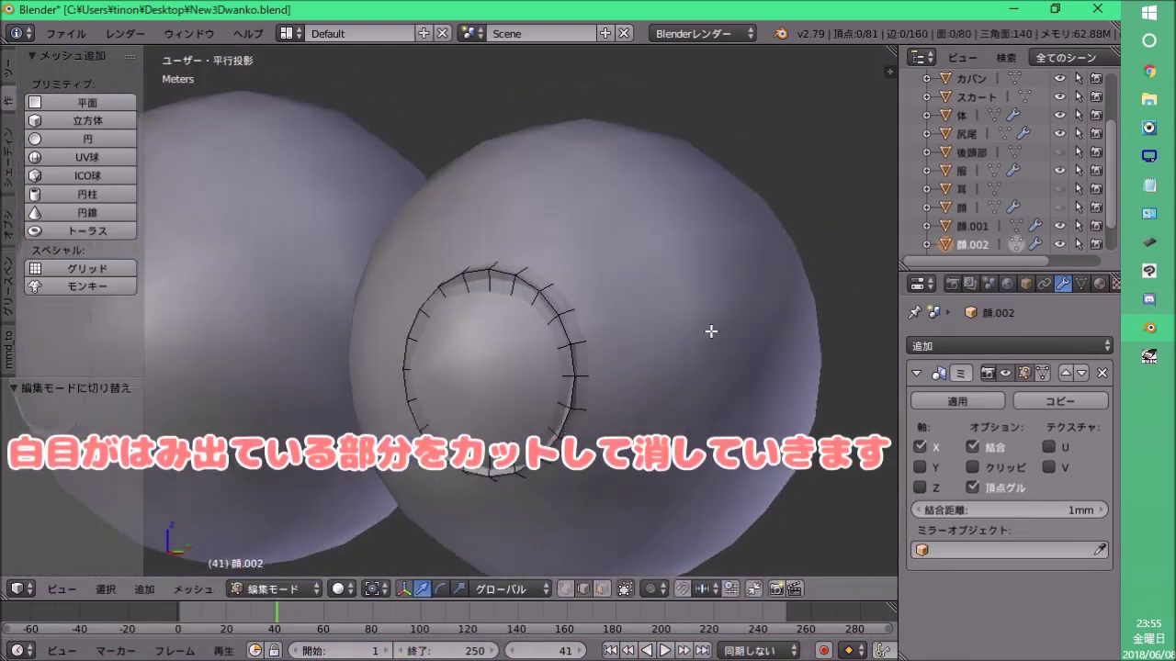
key(a)
key(r)
key(z)
click(680, 321)
scroll(680, 320, down, 3)
key(r)
key(z)
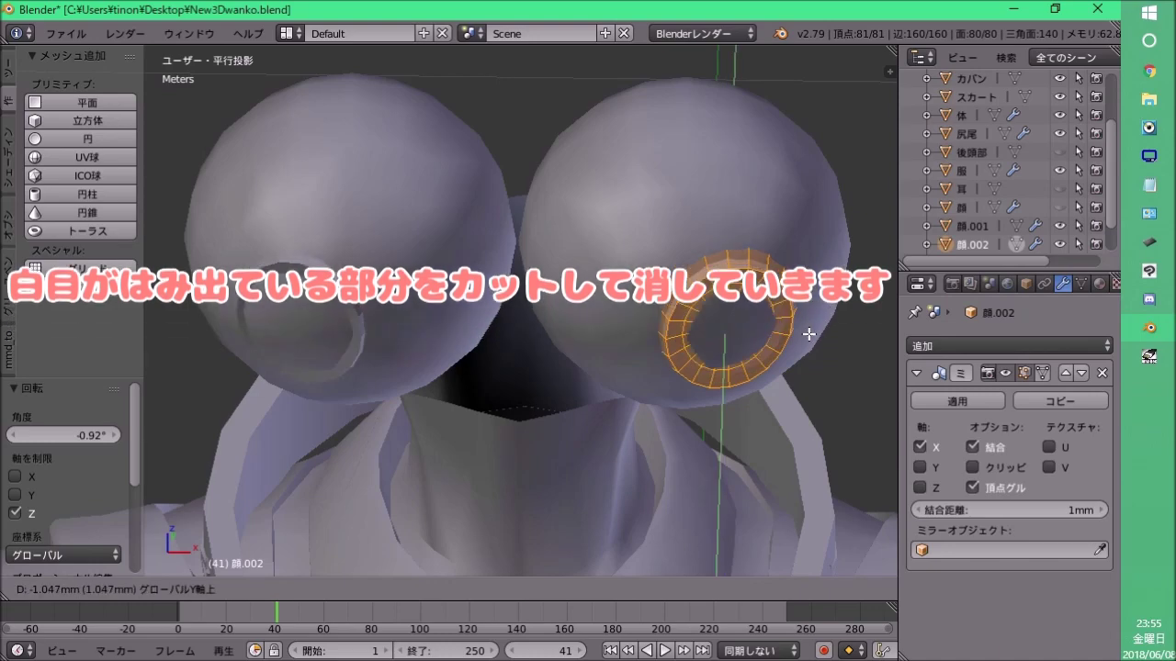
click(808, 334)
key(KP_1)
key(Tab)
Knife-cut around the iris ring on 顔.001 and delete the inner disc faces.
scroll(452, 333, up, 4)
middle_drag(534, 363, 632, 322)
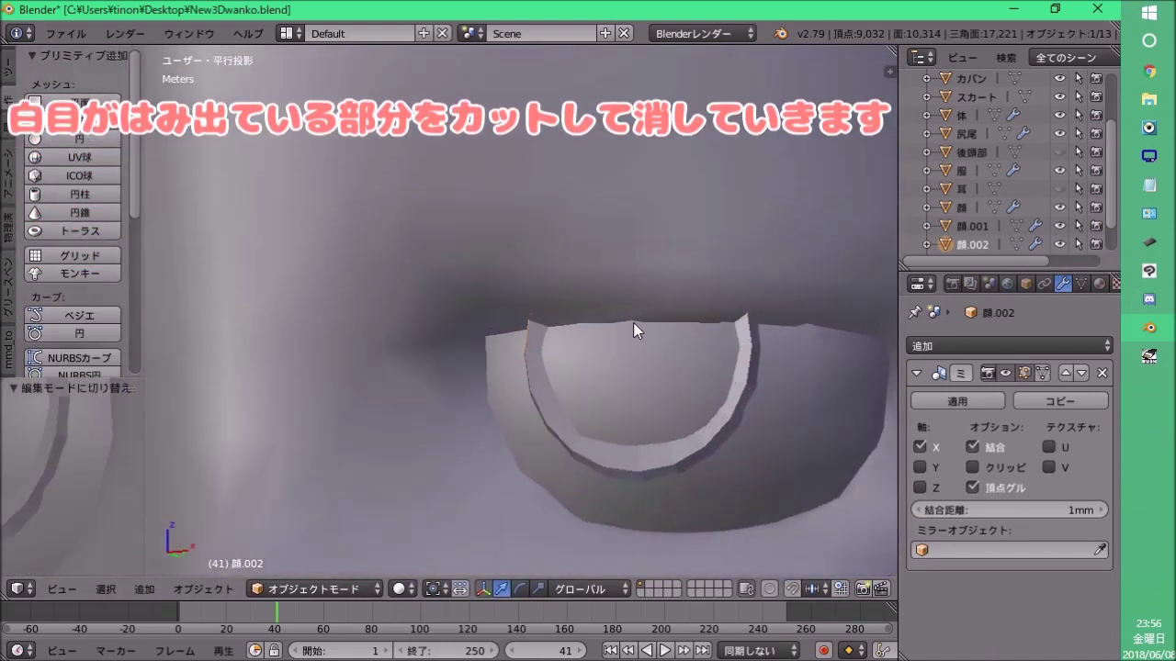
scroll(462, 365, down, 2)
middle_drag(462, 364, 491, 351)
right_click(491, 351)
key(Tab)
key(k)
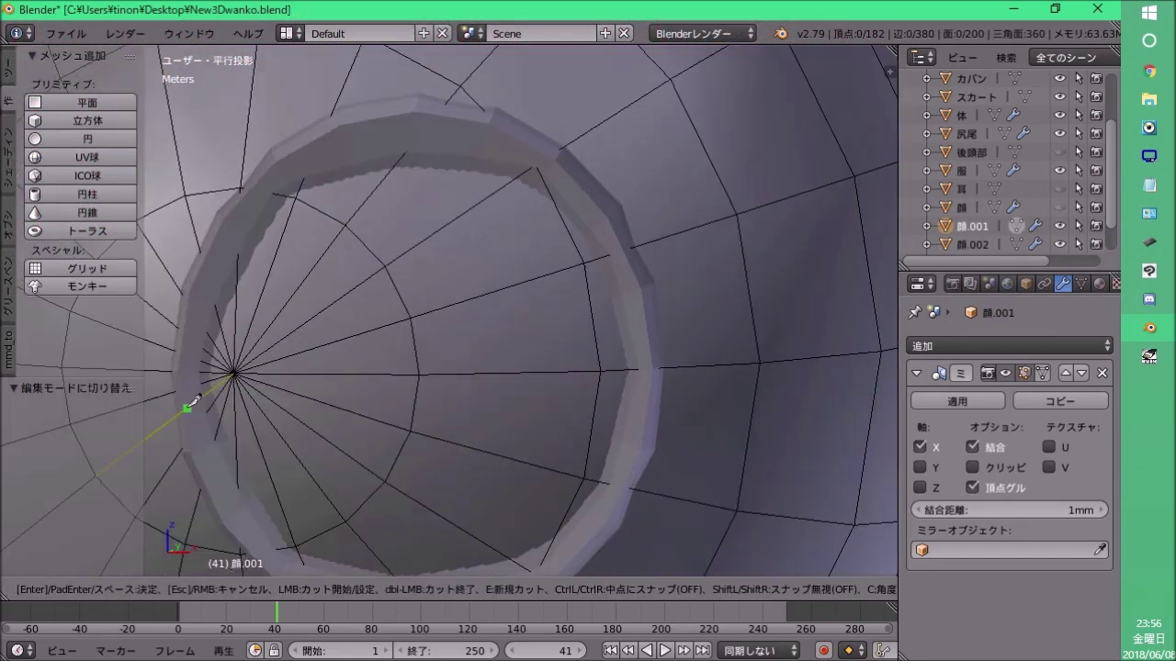
middle_drag(640, 422, 504, 460)
click(504, 460)
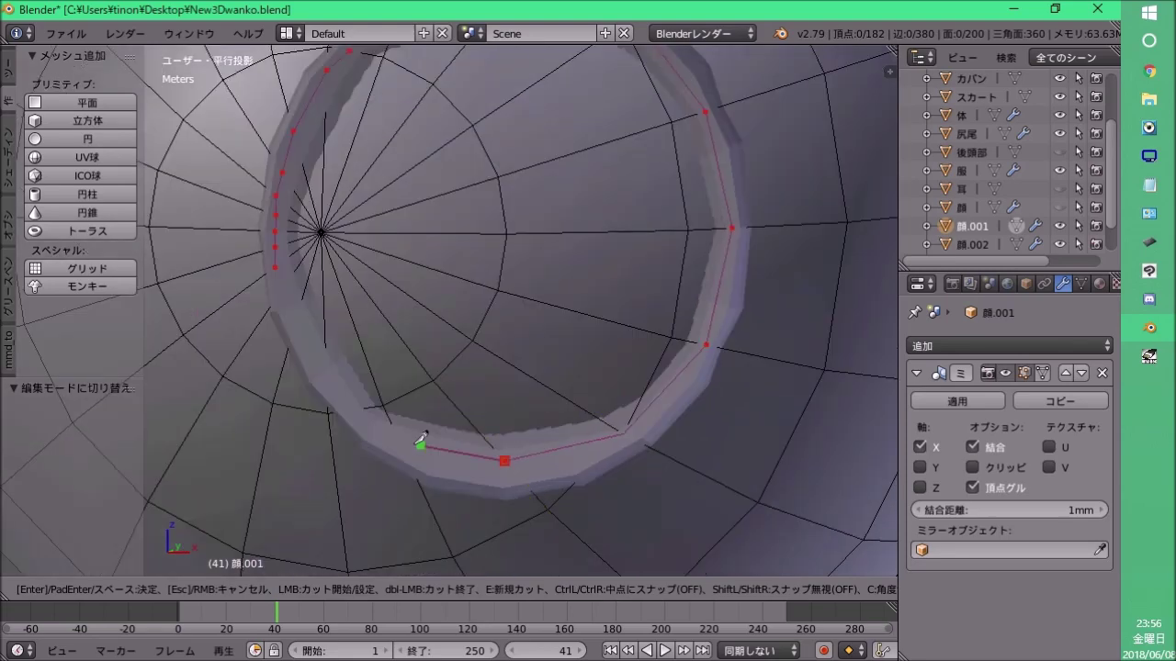
double_click(280, 265)
key(ctrl+KP_Add)
key(x)
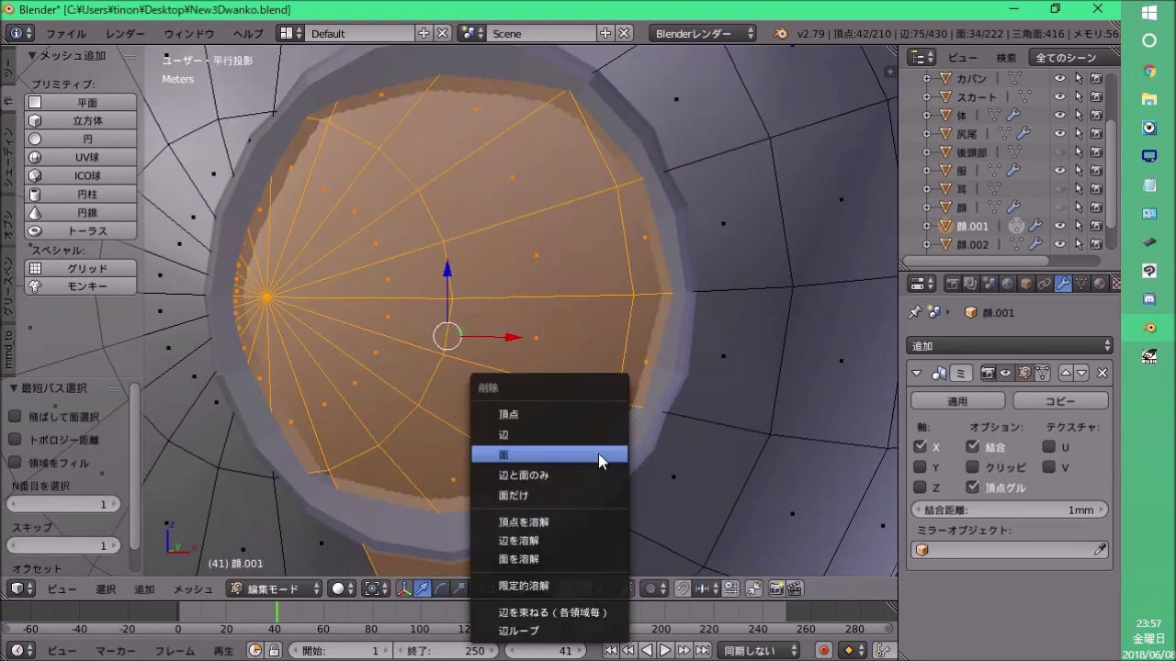
click(598, 453)
Merge the stray vertices around the eye hole with Alt+M, then return to object mode.
mouse_move(598, 454)
middle_down()
mouse_move(363, 377)
mouse_move(428, 359)
middle_up()
mouse_move(478, 305)
middle_down()
mouse_move(596, 541)
mouse_move(468, 349)
mouse_move(491, 336)
mouse_move(441, 370)
middle_up()
key(alt+m)
click(487, 386)
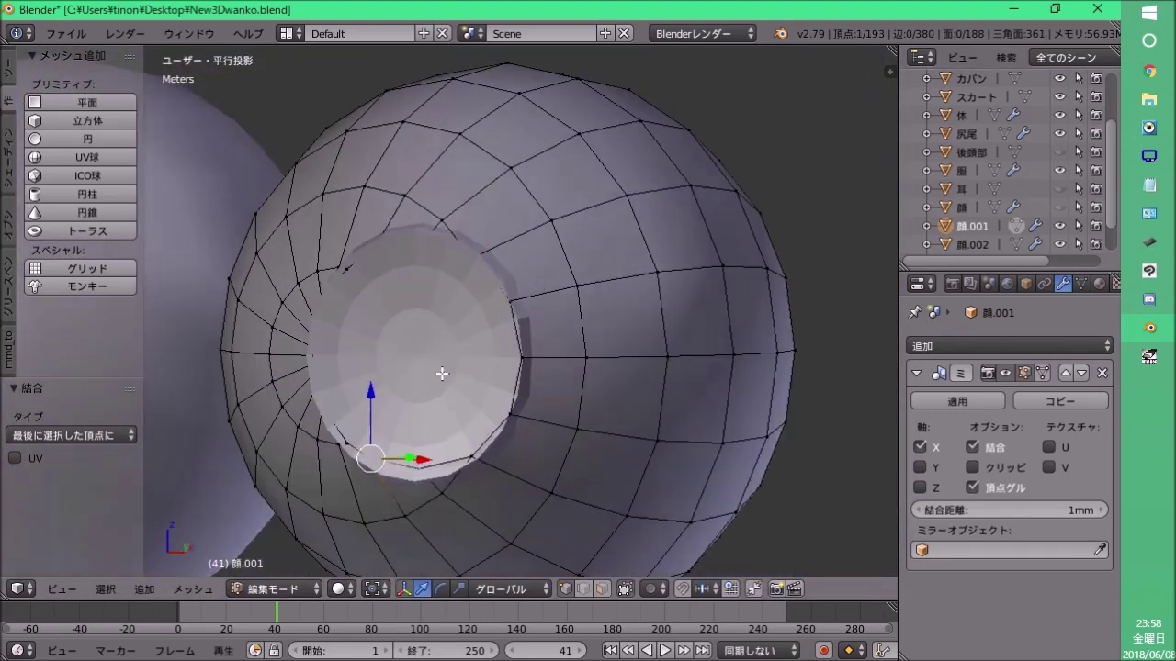
key(Tab)
middle_drag(341, 284, 475, 358)
Edit the 顔.001 eye mesh and scale its rim edge loop.
scroll(355, 343, down, 5)
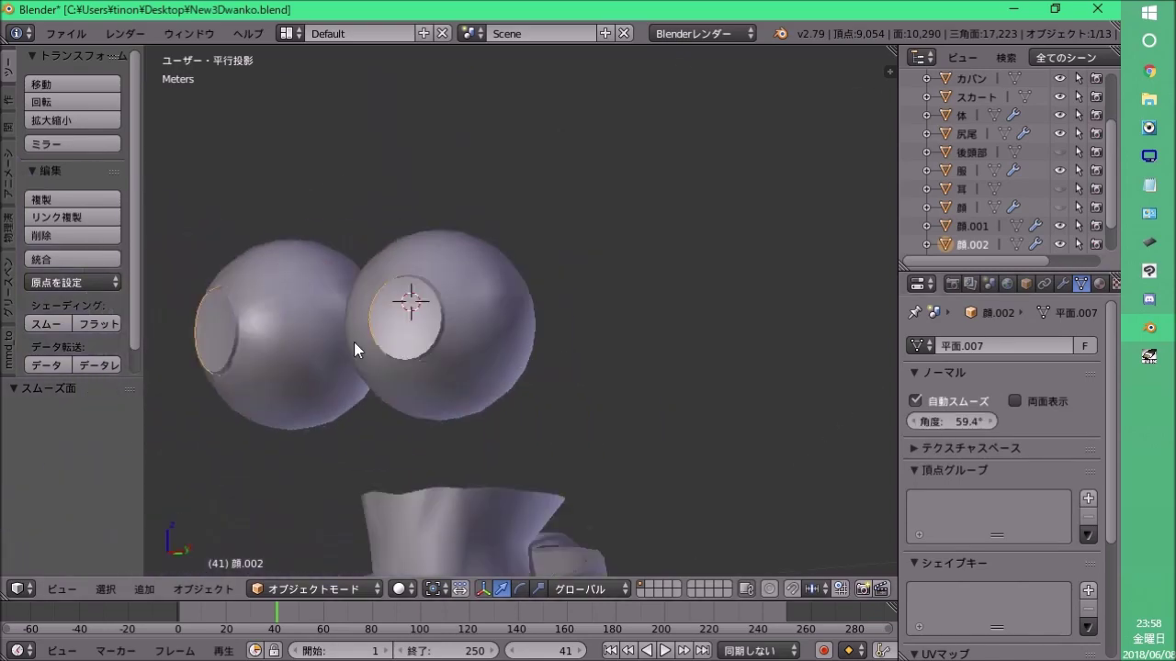
right_click(354, 343)
scroll(355, 343, up, 5)
scroll(432, 322, down, 4)
middle_drag(431, 321, 518, 308)
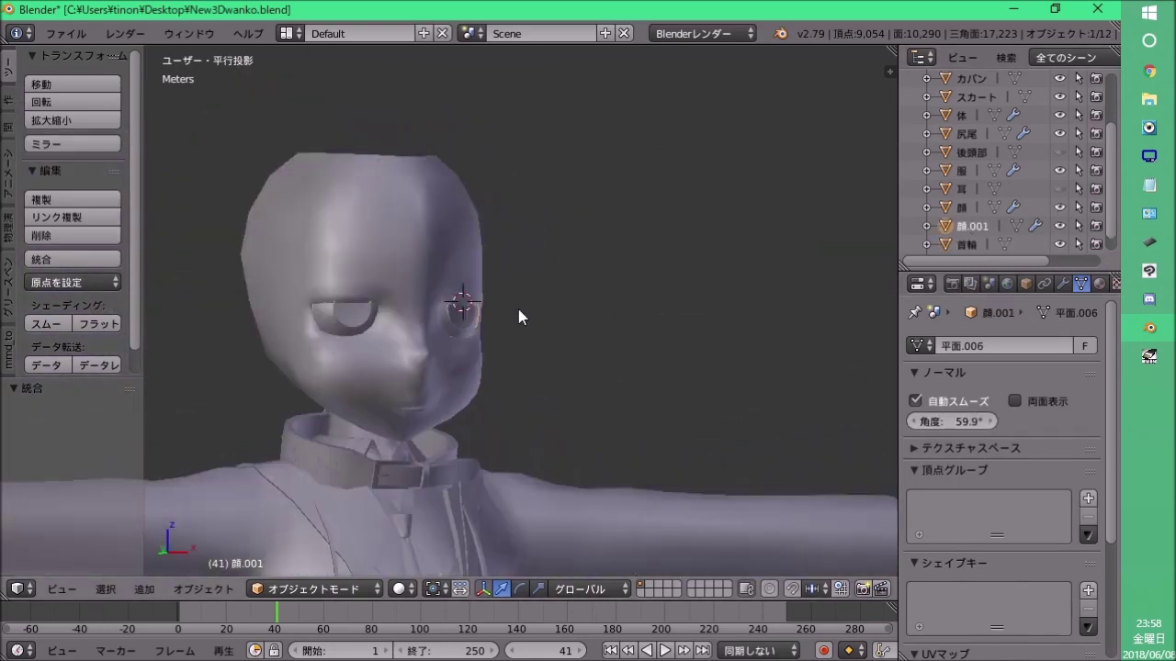
scroll(514, 347, up, 5)
key(Tab)
mouse_move(513, 364)
middle_down()
mouse_move(525, 349)
mouse_move(551, 358)
middle_up()
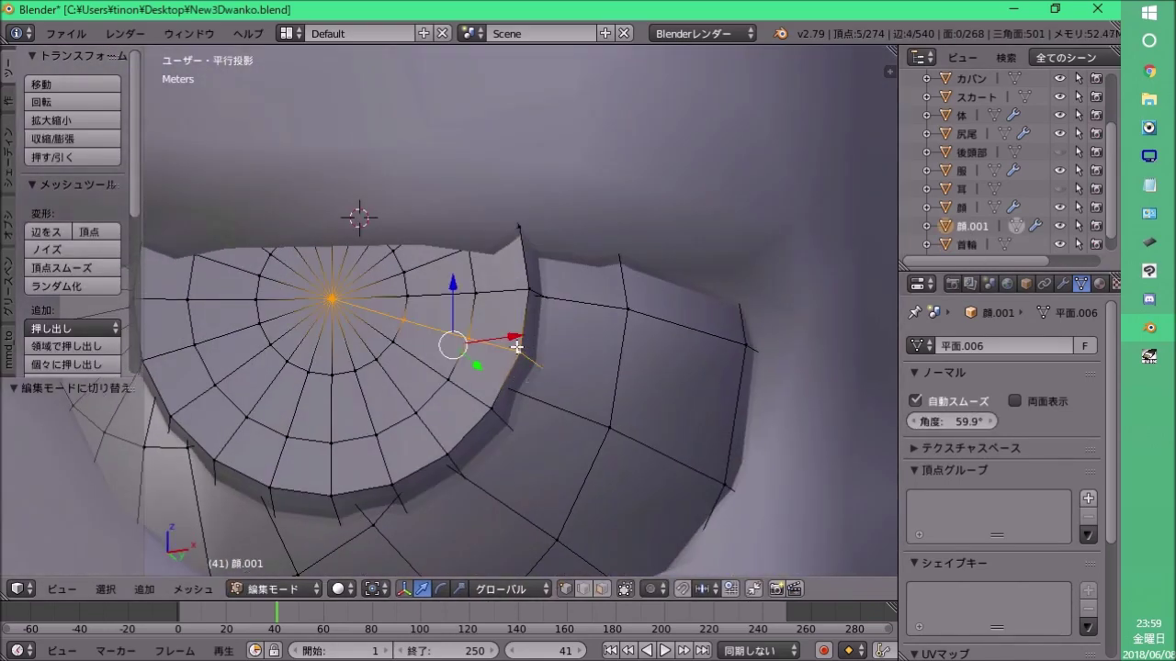
alt+right_click(577, 367)
key(s)
Delete the central faces and a face strip at the eyeball front.
mouse_move(634, 300)
middle_down()
mouse_move(432, 394)
mouse_move(433, 480)
mouse_move(413, 398)
middle_up()
right_click(413, 398)
key(x)
click(413, 478)
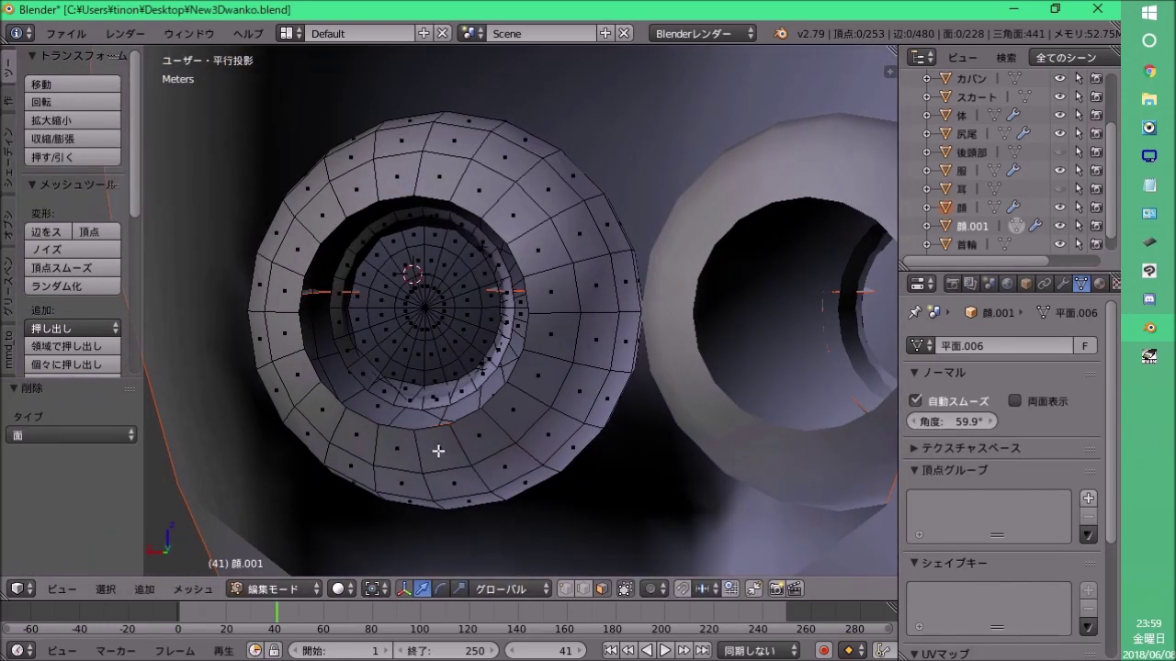
mouse_move(432, 460)
middle_down()
mouse_move(496, 395)
mouse_move(511, 246)
mouse_move(505, 486)
middle_up()
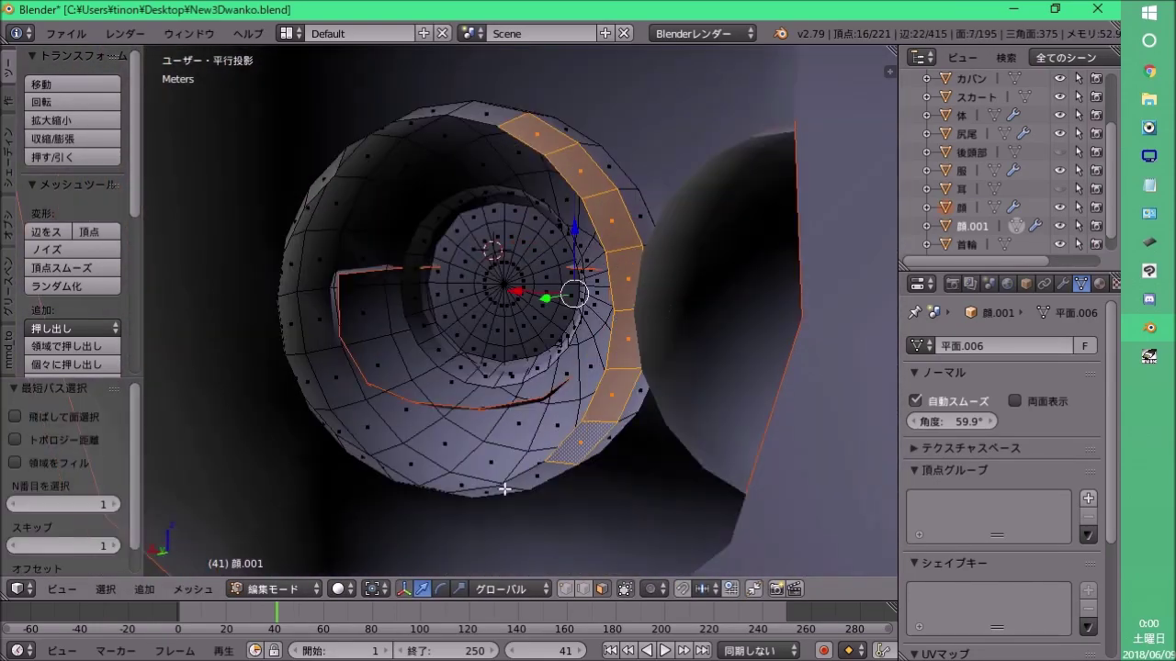
key(x)
click(588, 386)
Select the eye opening's edge loop and scale it.
middle_drag(407, 309, 494, 384)
right_click(493, 384)
alt+right_click(494, 384)
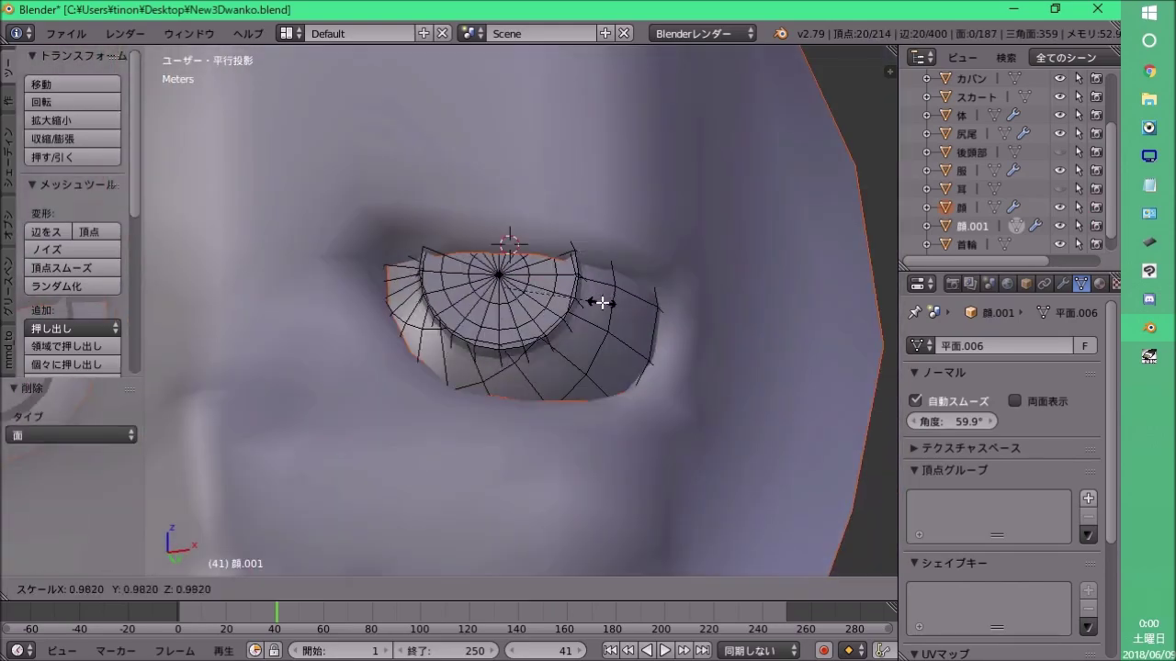
key(s)
click(615, 422)
Nudge the iris slightly into a new position.
mouse_move(614, 422)
middle_down()
mouse_move(614, 376)
mouse_move(672, 429)
mouse_move(451, 428)
middle_up()
scroll(732, 413, down, 2)
key(g)
click(726, 414)
Add a 16-vertex circle to the eye mesh for the highlight.
scroll(451, 427, up, 3)
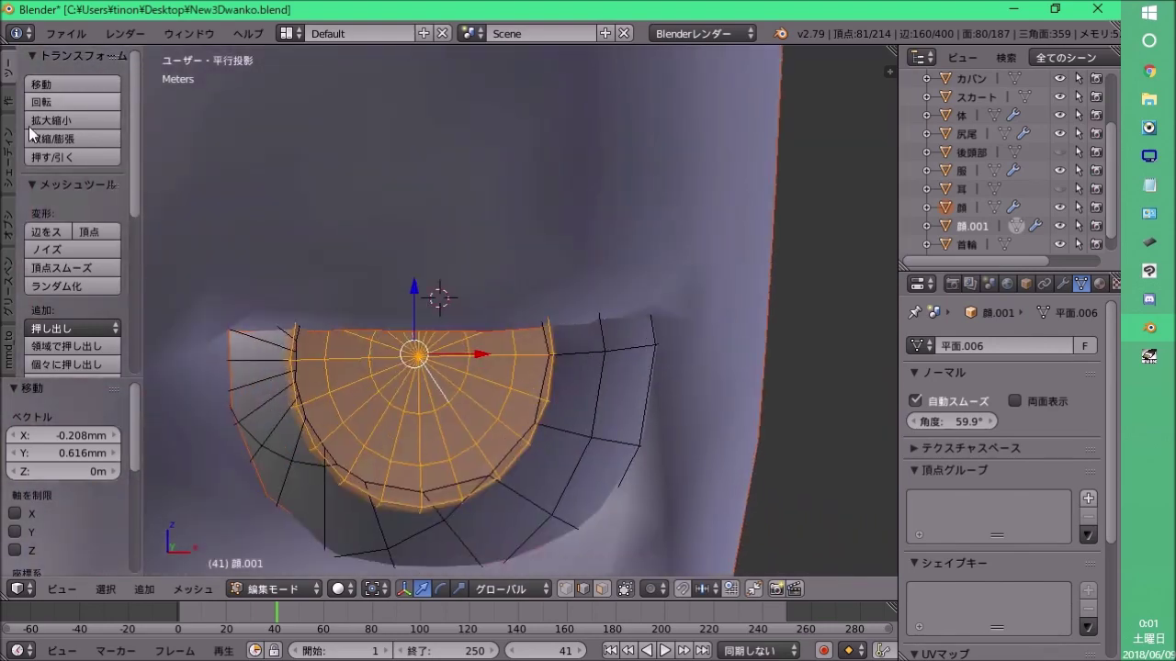
click(88, 139)
scroll(493, 268, down, 5)
Shrink the new circle down to a small highlight ellipse.
key(s)
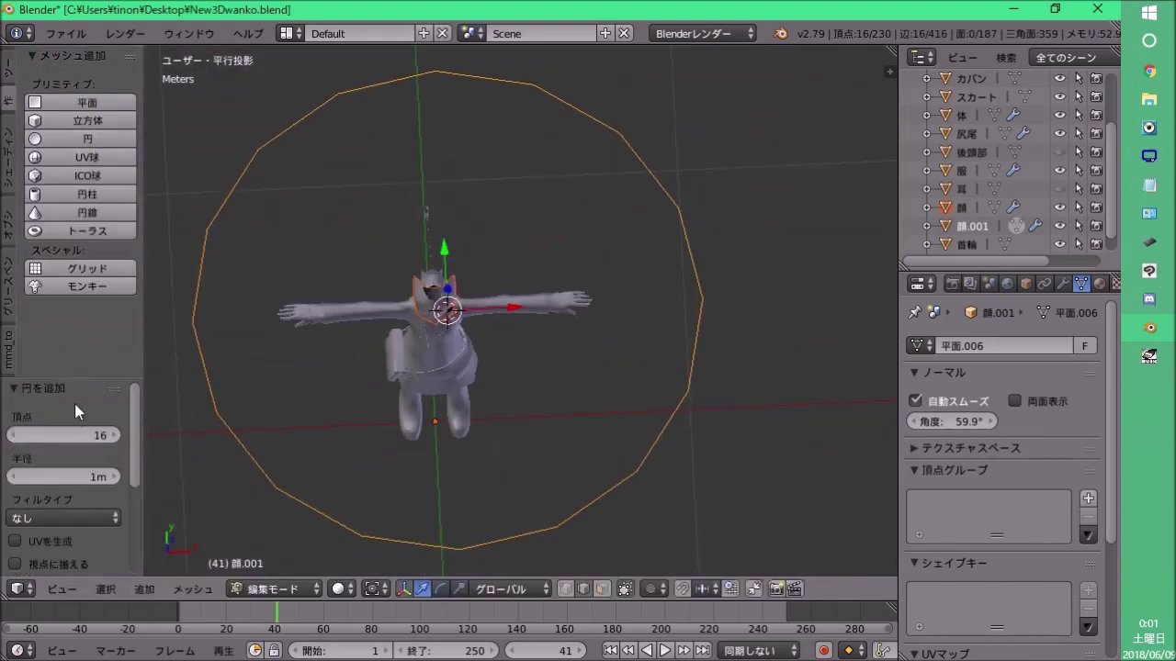
click(554, 318)
scroll(533, 383, up, 5)
middle_drag(533, 321, 572, 376)
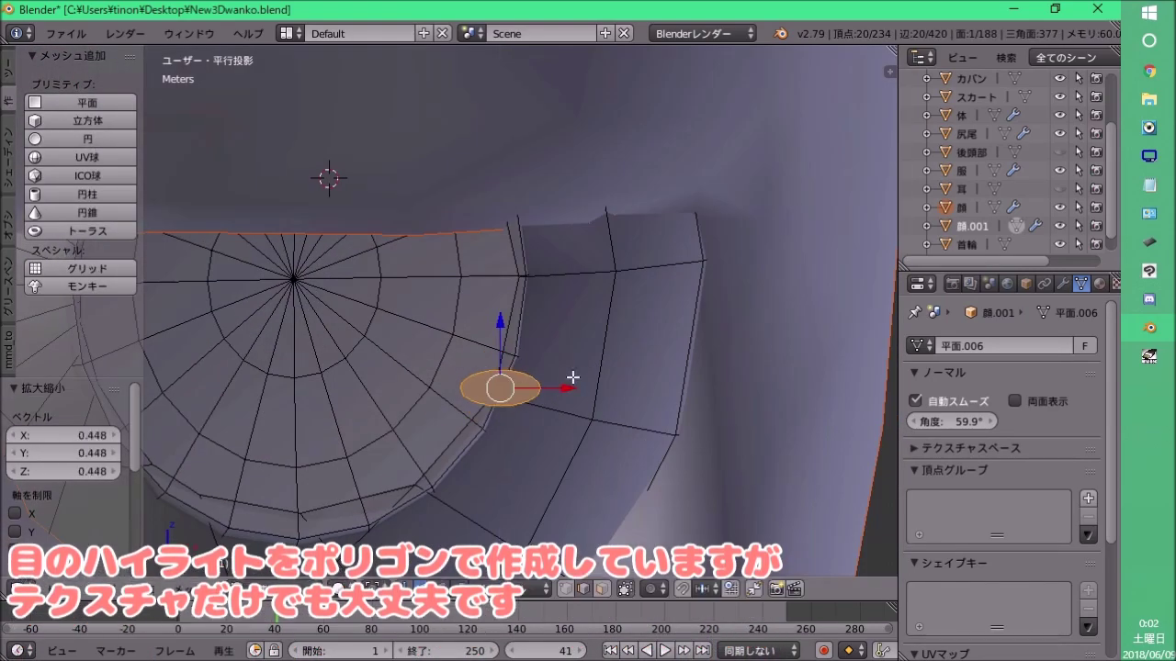
mouse_move(608, 271)
middle_down()
mouse_move(486, 197)
mouse_move(493, 341)
mouse_move(451, 327)
middle_up()
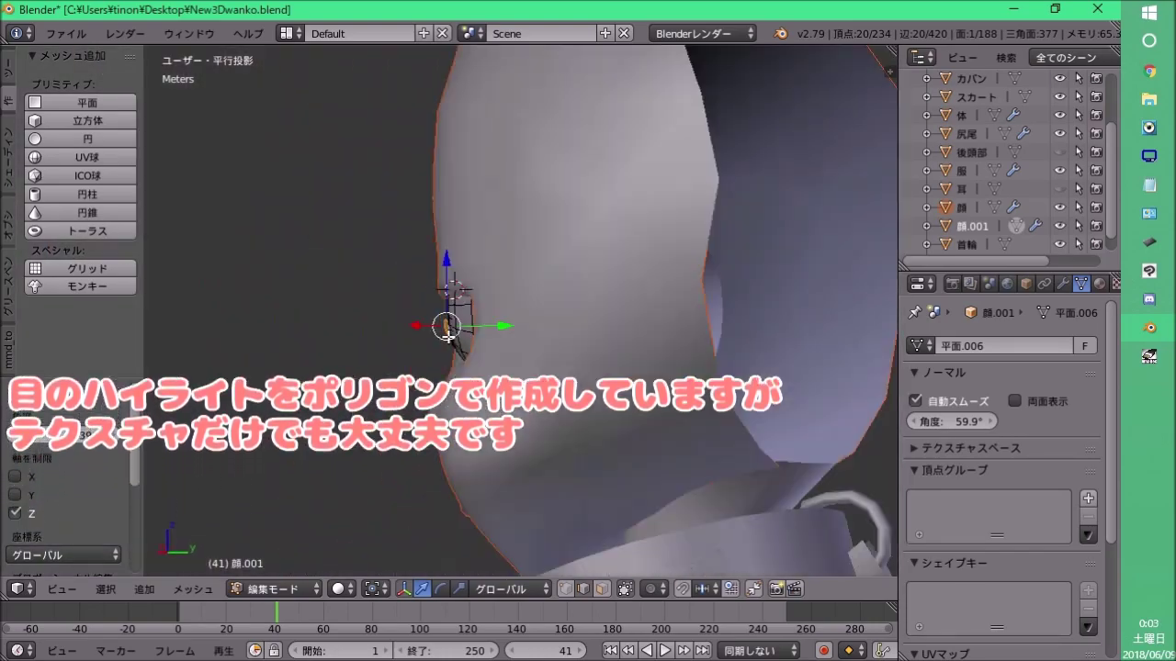
Tilt the highlight ellipse around Z and remove unwanted faces.
key(r)
key(z)
click(515, 457)
scroll(496, 413, up, 3)
middle_drag(496, 413, 556, 293)
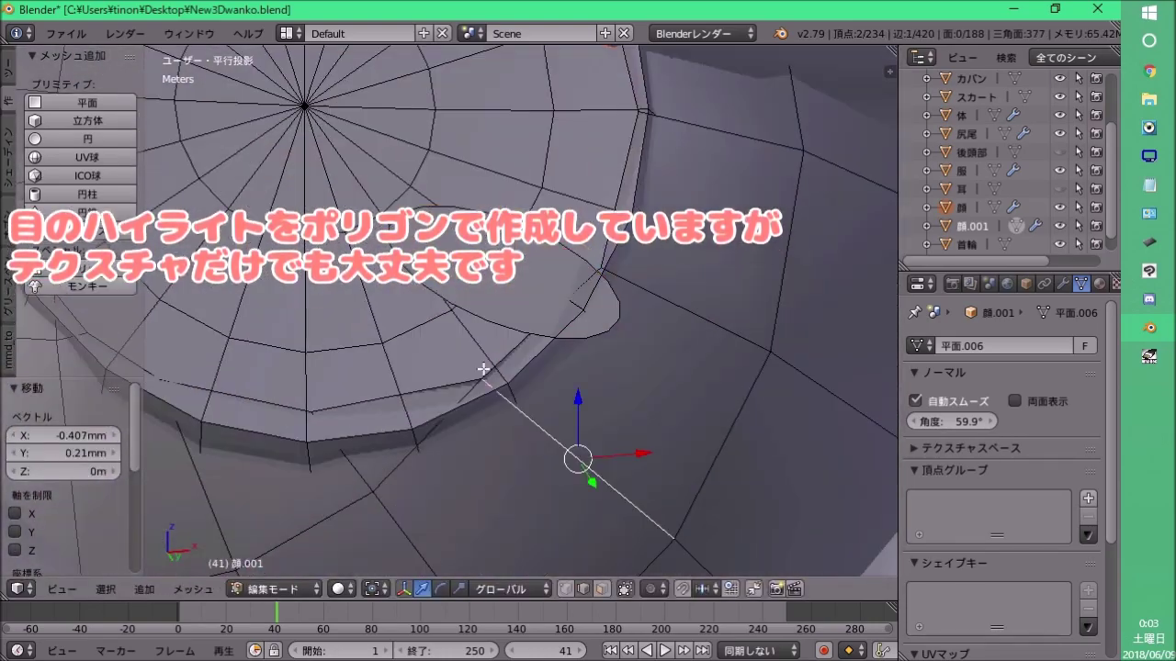
key(x)
click(555, 292)
Separate the highlight into its own object, 円.
key(l)
key(p)
key(Return)
right_click(542, 322)
key(k)
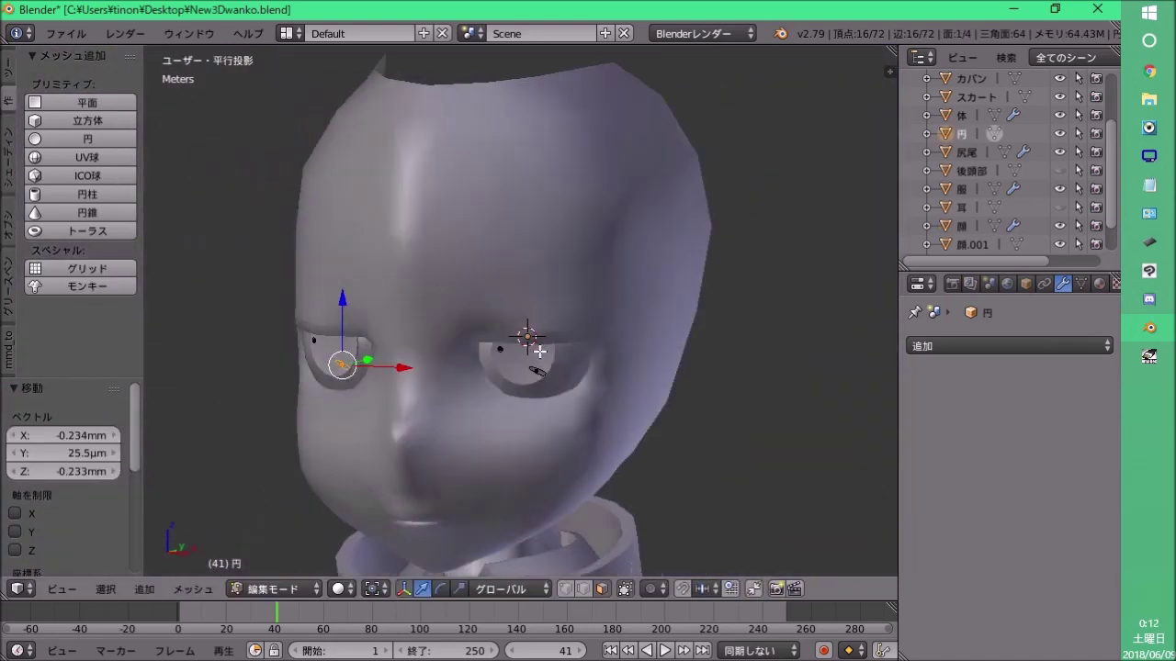
Select the face object 顔 and enter edit mode, viewing the eye frontally.
scroll(470, 370, down, 3)
scroll(570, 367, down, 3)
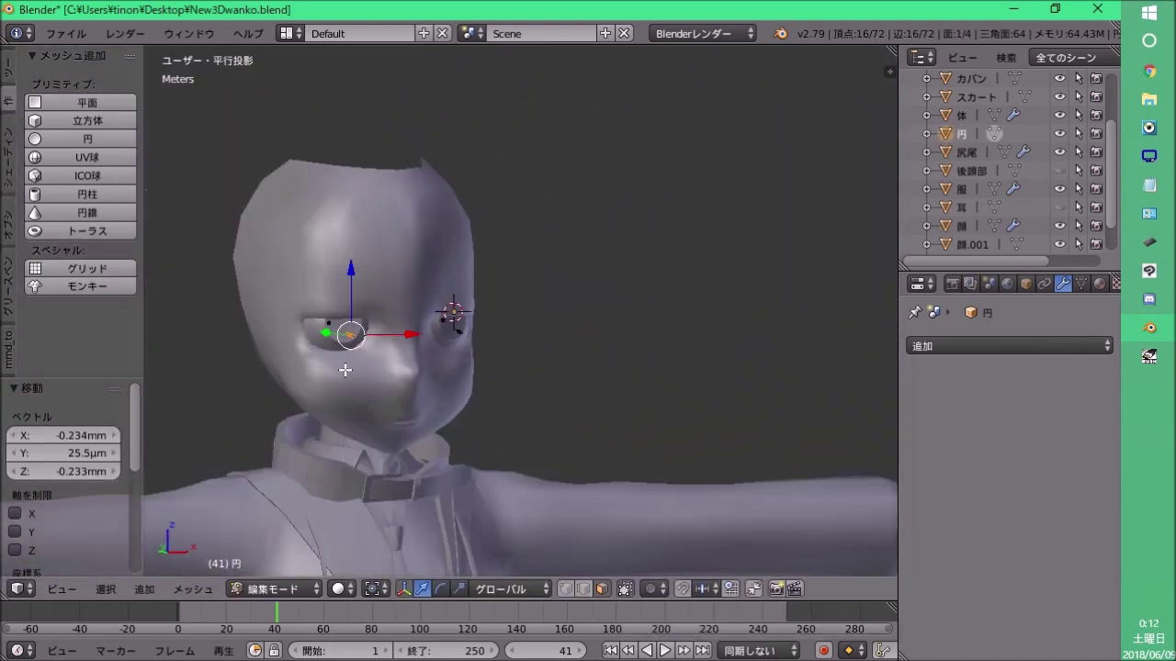
mouse_move(341, 367)
middle_down()
mouse_move(432, 386)
mouse_move(457, 349)
mouse_move(412, 341)
mouse_move(447, 380)
mouse_move(323, 359)
mouse_move(376, 392)
mouse_move(404, 340)
middle_up()
scroll(408, 342, up, 2)
scroll(403, 349, up, 2)
scroll(512, 333, up, 2)
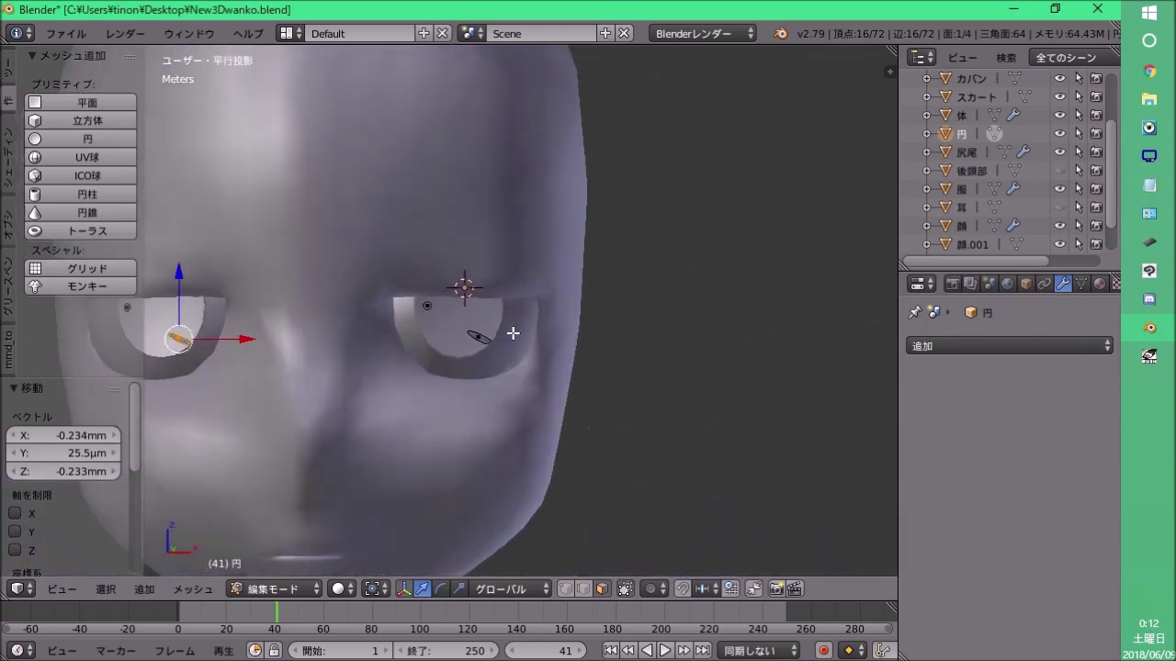
scroll(468, 328, up, 4)
key(Tab)
right_click(390, 266)
key(Tab)
middle_drag(390, 265, 370, 244)
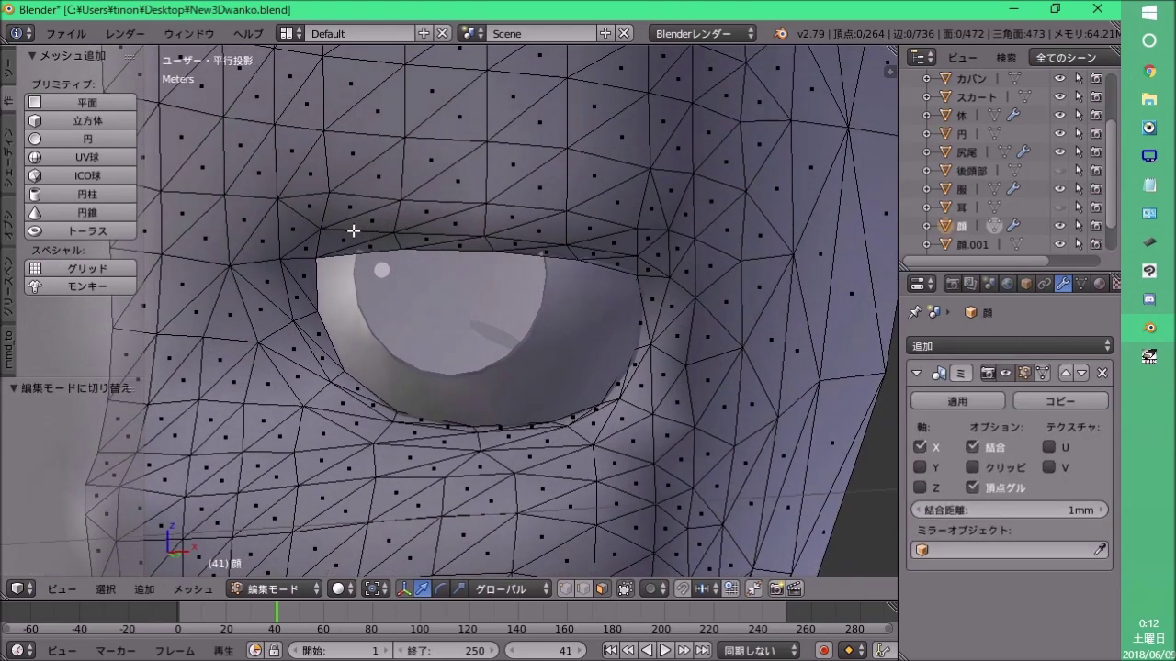
Select 顔's faces along the upper eyelid and outer eye corner, checking from front and angled views.
middle_drag(352, 231, 462, 244)
alt+right_click(439, 336)
key(KP_1)
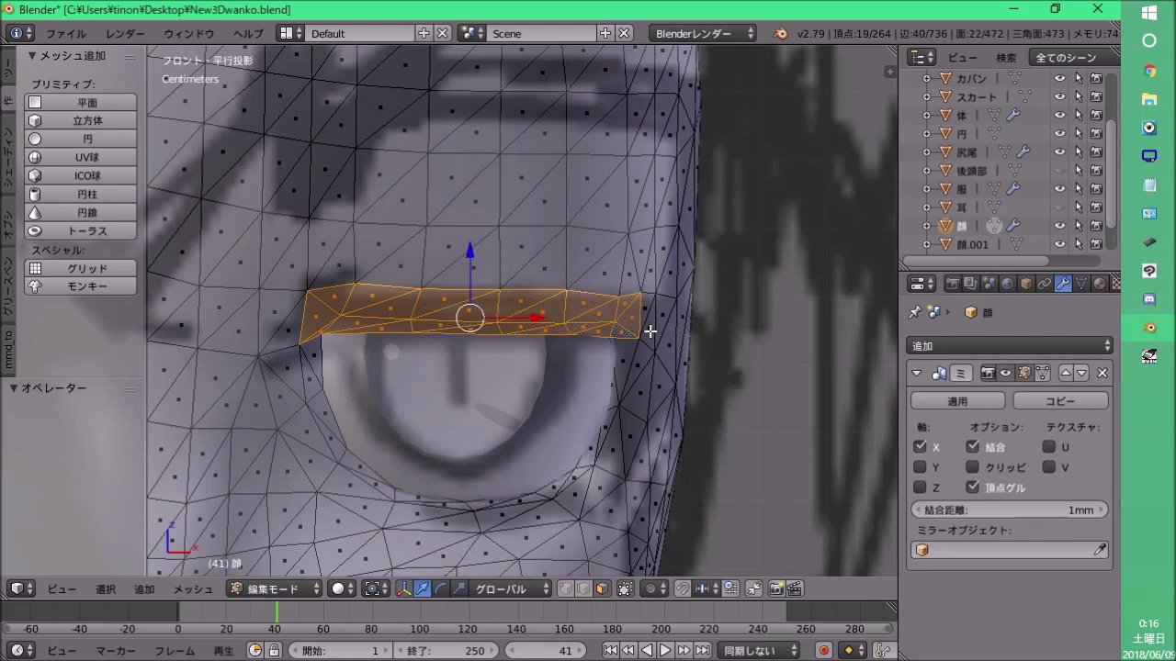
shift+middle_drag(650, 330, 414, 318)
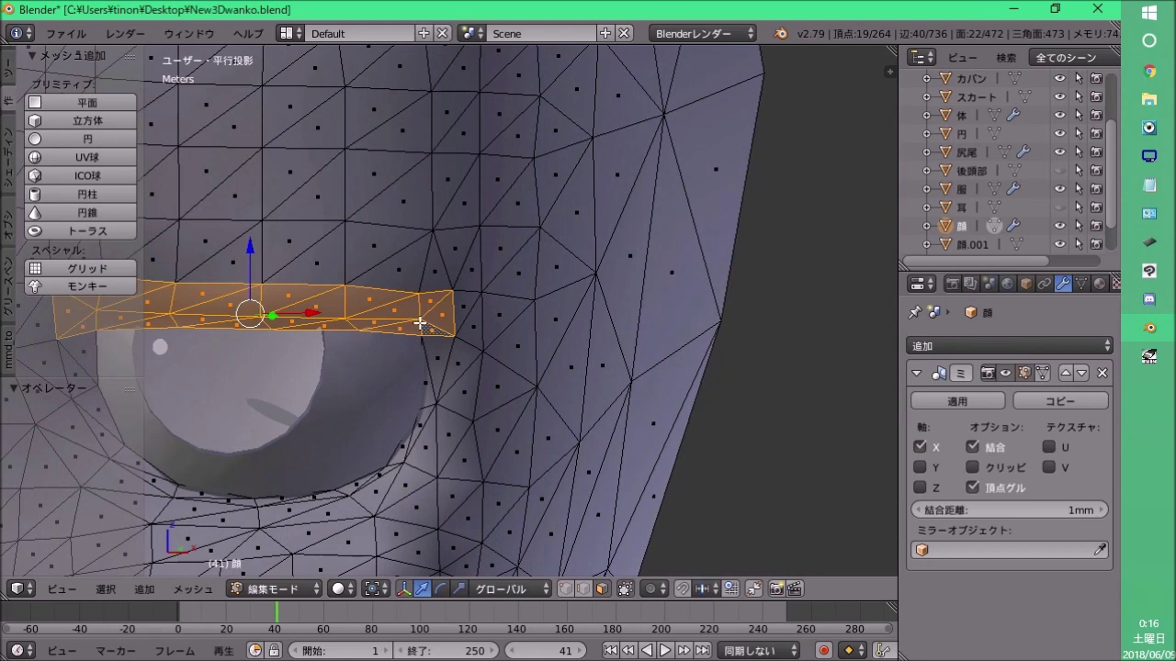
key(KP_1)
scroll(427, 312, up, 3)
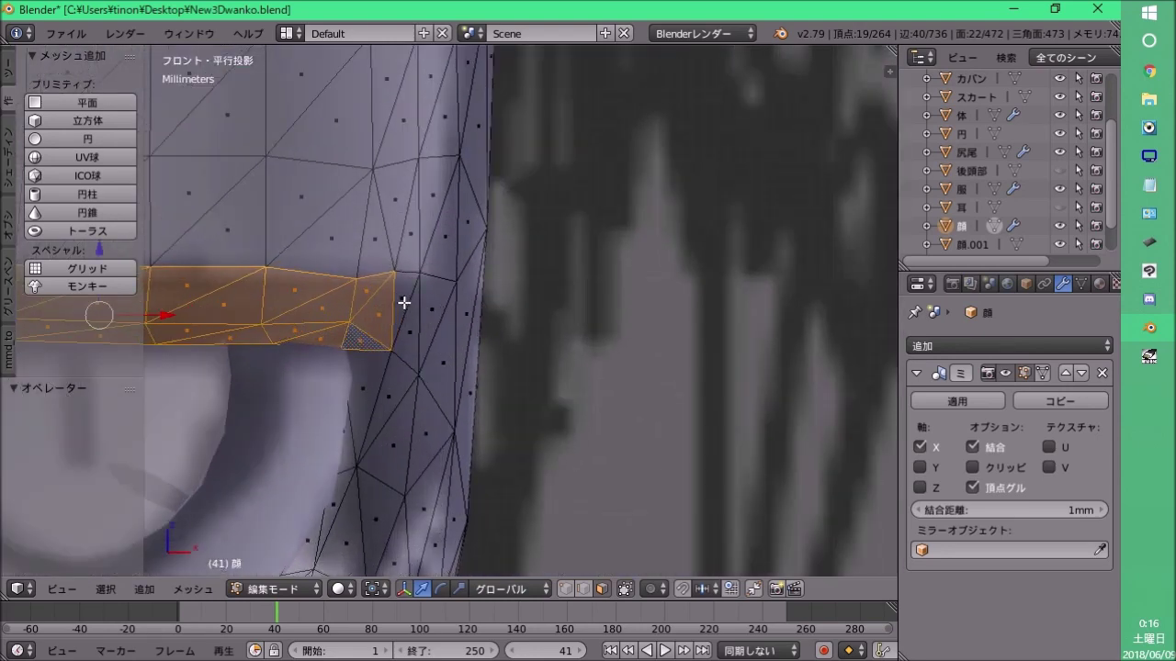
shift+middle_drag(351, 440, 469, 281)
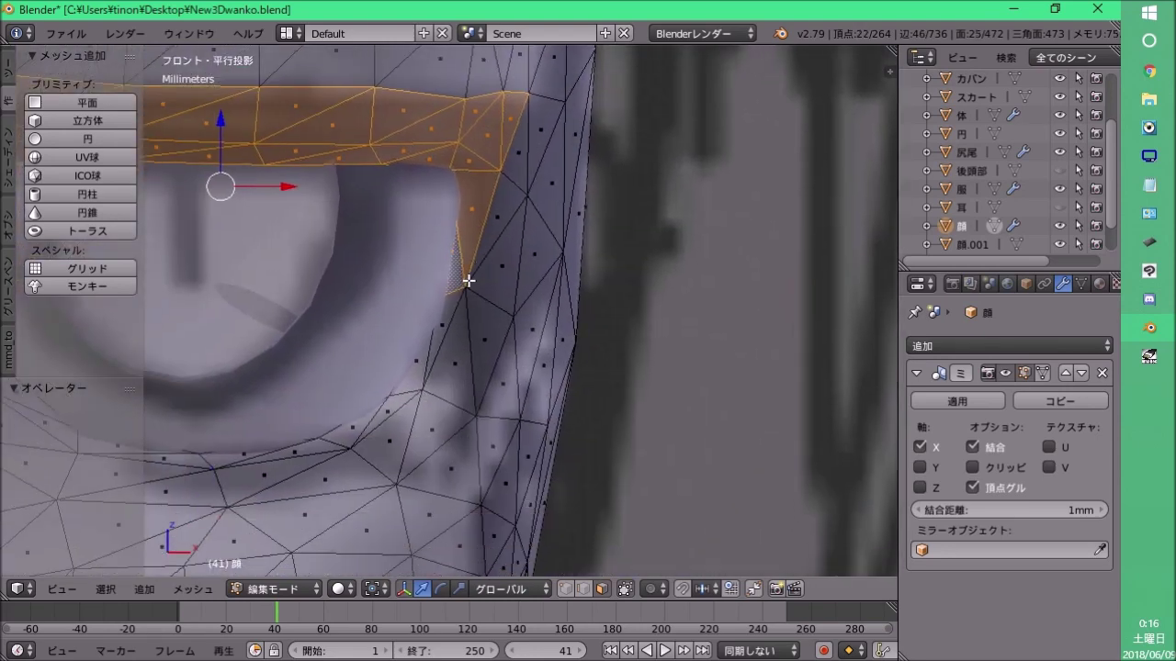
mouse_move(450, 344)
middle_down()
mouse_move(414, 337)
mouse_move(336, 410)
mouse_move(336, 336)
mouse_move(523, 368)
mouse_move(380, 373)
mouse_move(422, 368)
middle_up()
scroll(336, 336, down, 4)
scroll(524, 367, down, 4)
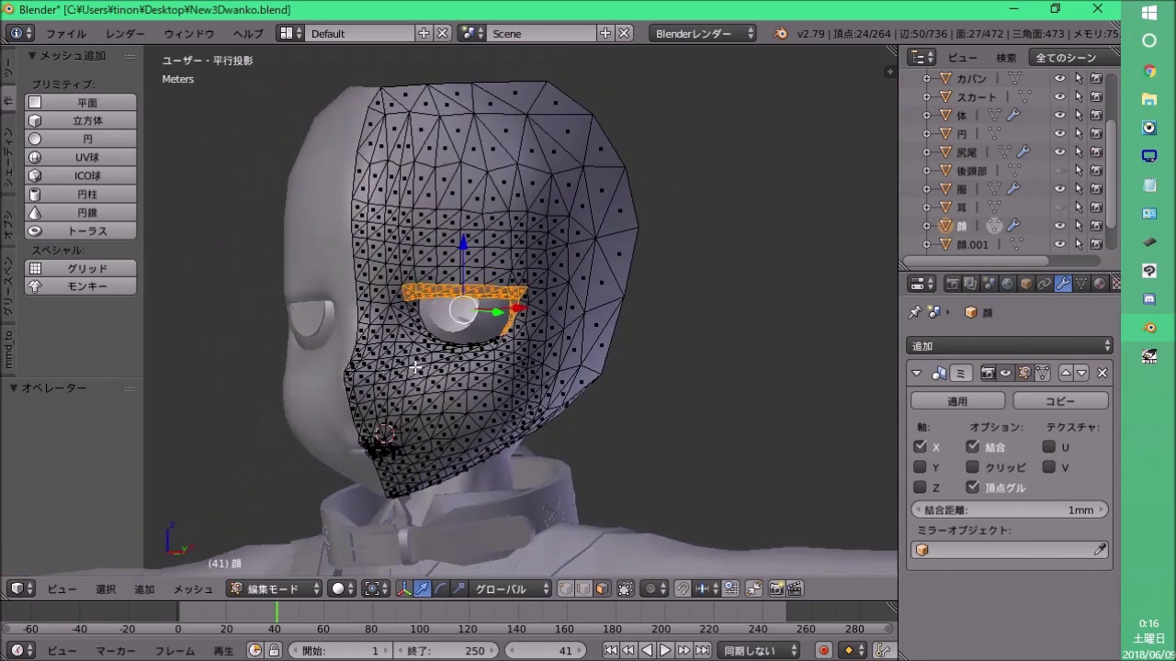
scroll(543, 323, up, 5)
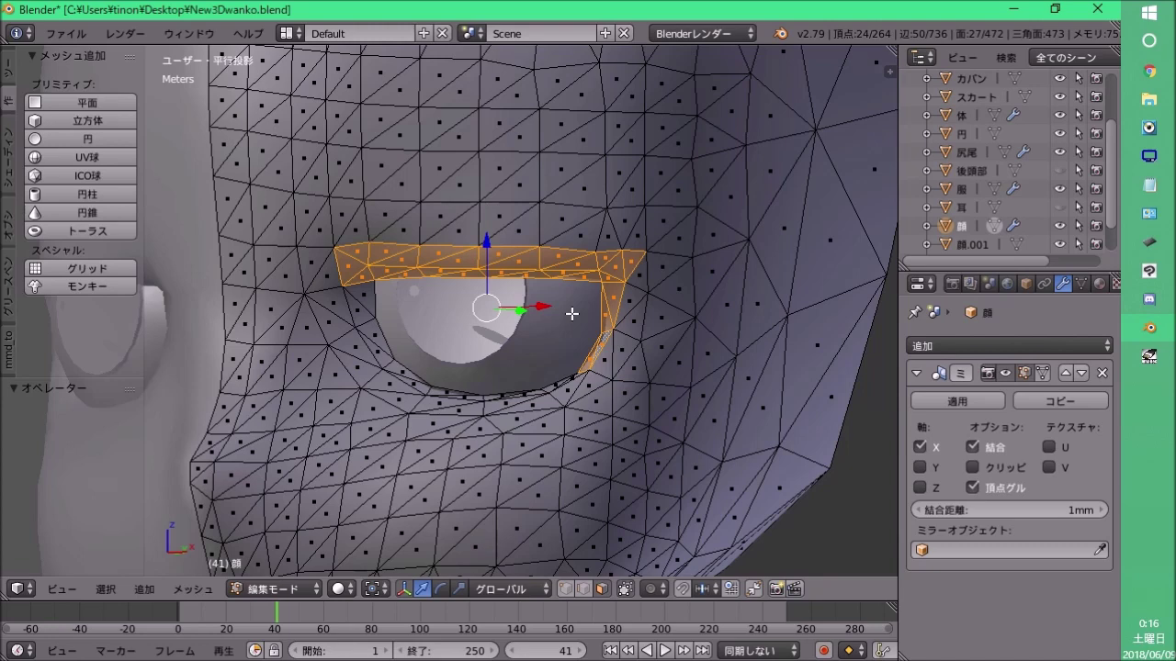
In side view, duplicate the eyelid strip, then extrude and offset it to thicken it.
key(KP_3)
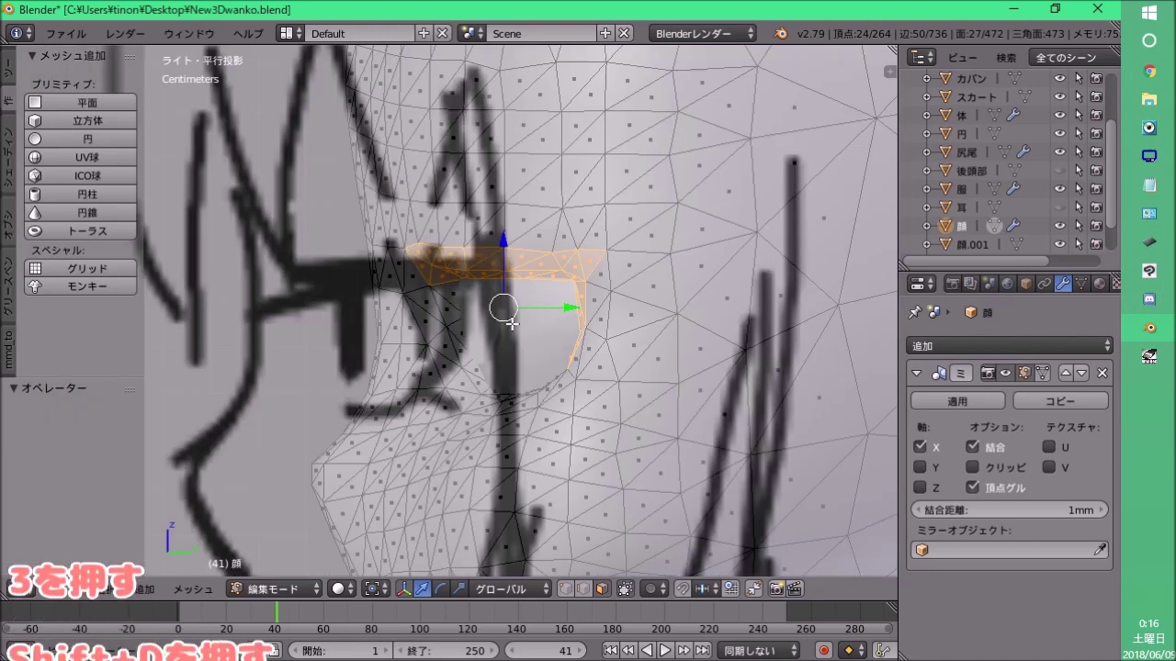
key(shift+d)
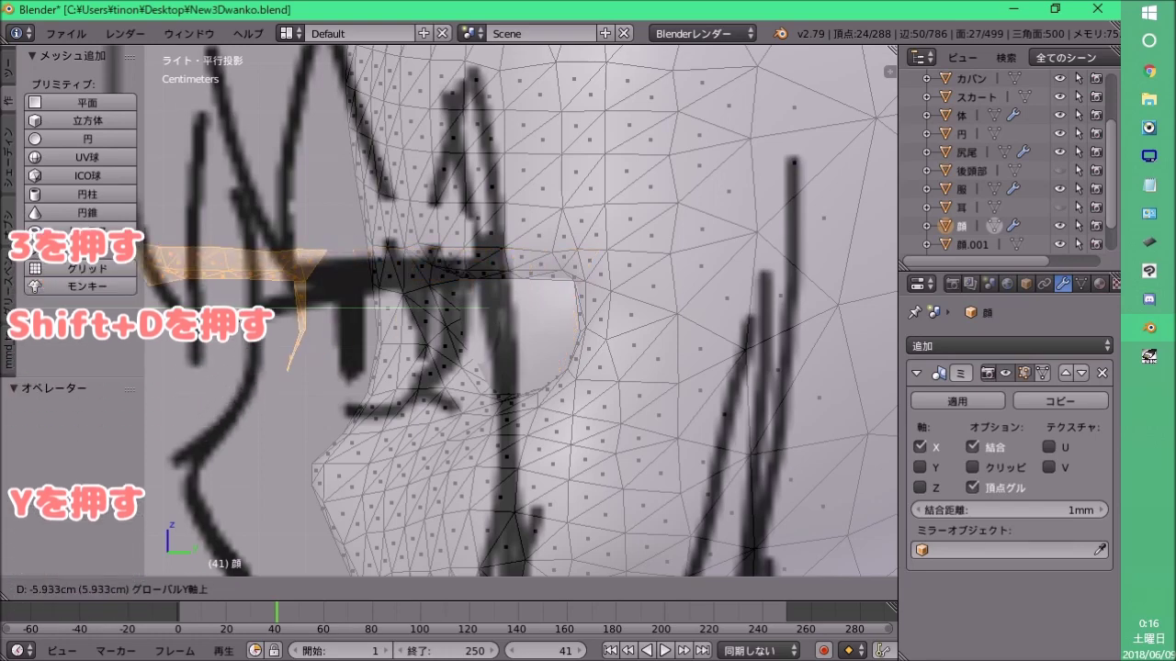
middle_drag(315, 360, 564, 350)
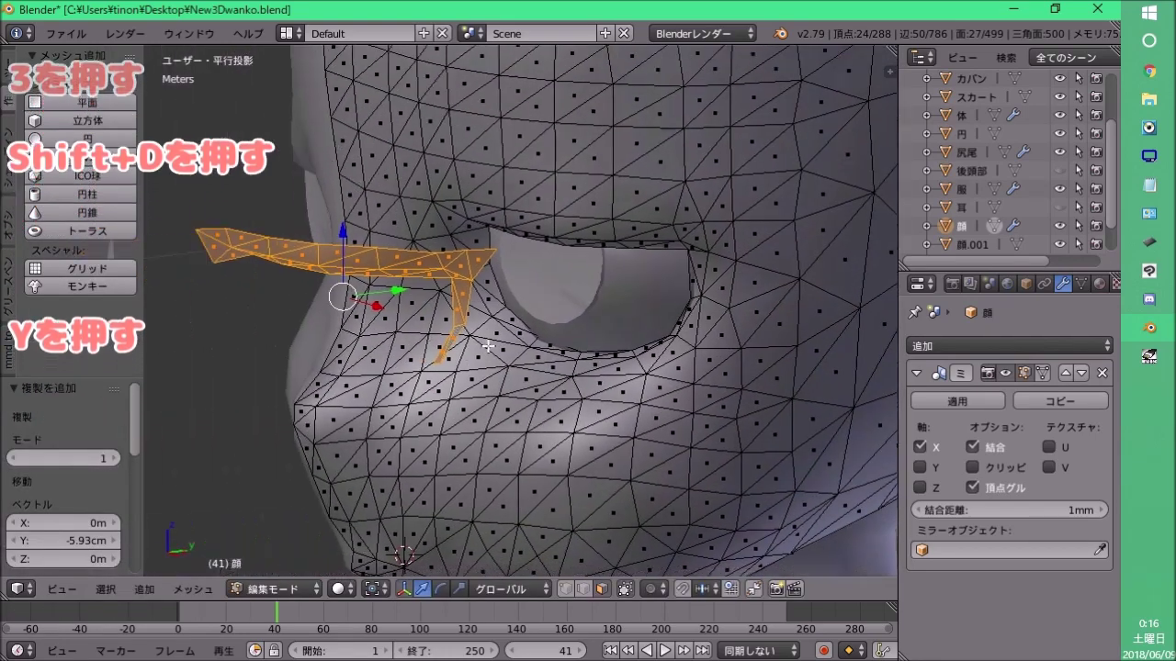
key(Escape)
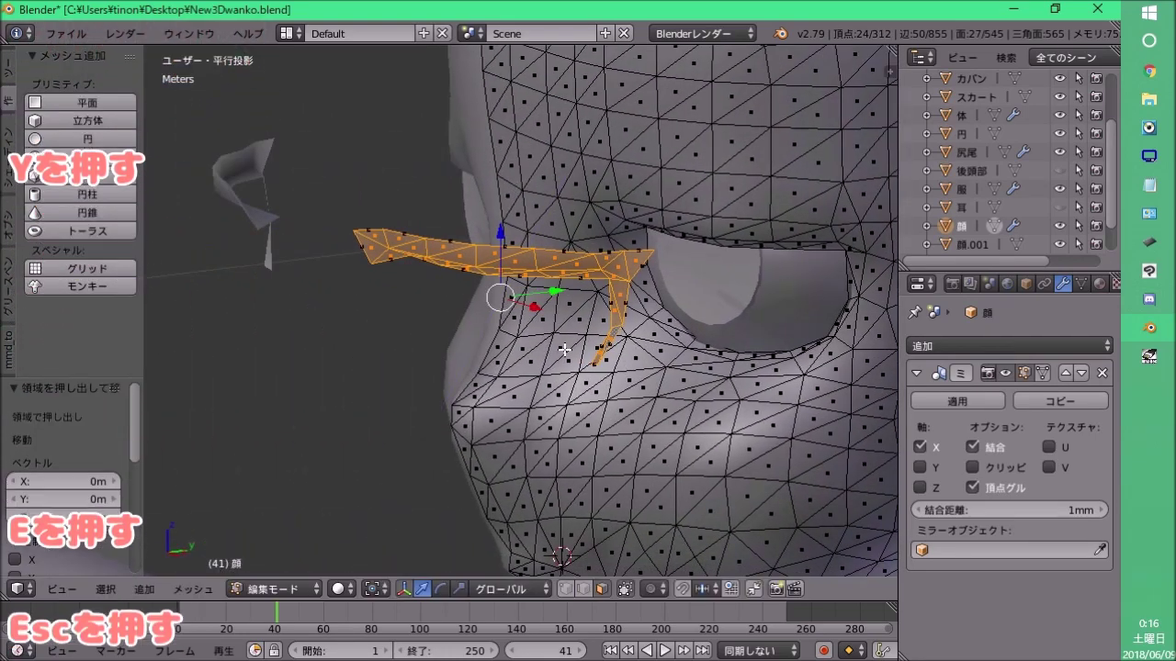
mouse_move(564, 350)
middle_down()
mouse_move(451, 330)
mouse_move(458, 320)
middle_up()
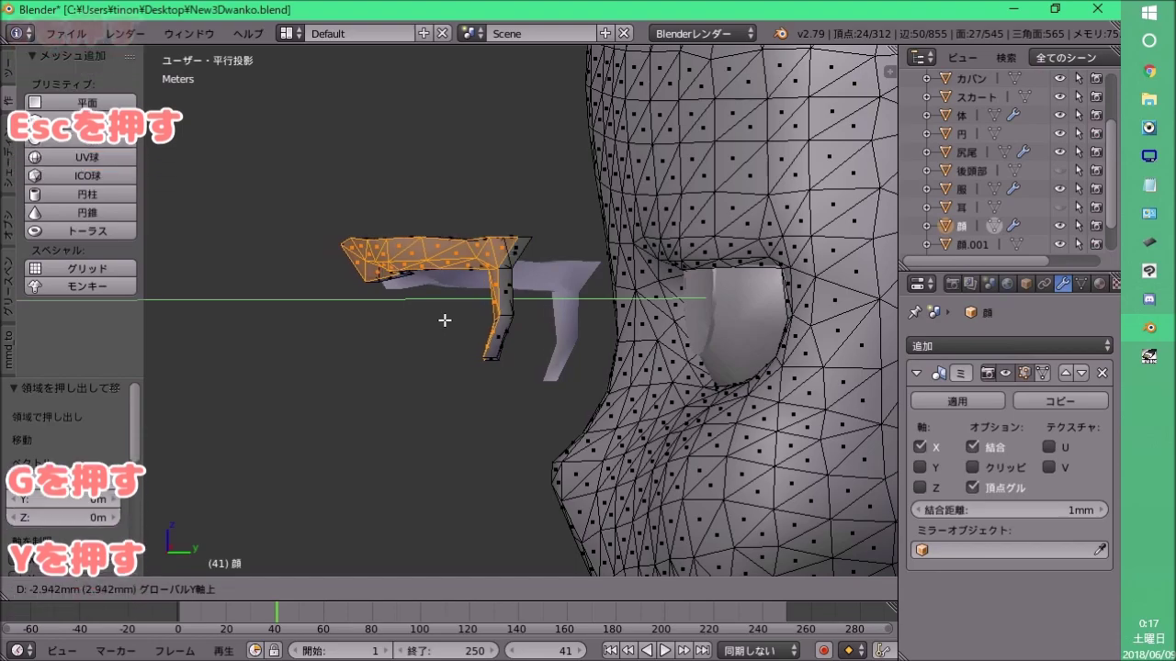
click(444, 319)
mouse_move(444, 319)
middle_down()
mouse_move(380, 328)
mouse_move(467, 426)
mouse_move(588, 426)
mouse_move(379, 300)
mouse_move(407, 318)
mouse_move(502, 292)
mouse_move(467, 236)
mouse_move(195, 208)
middle_up()
scroll(393, 225, up, 3)
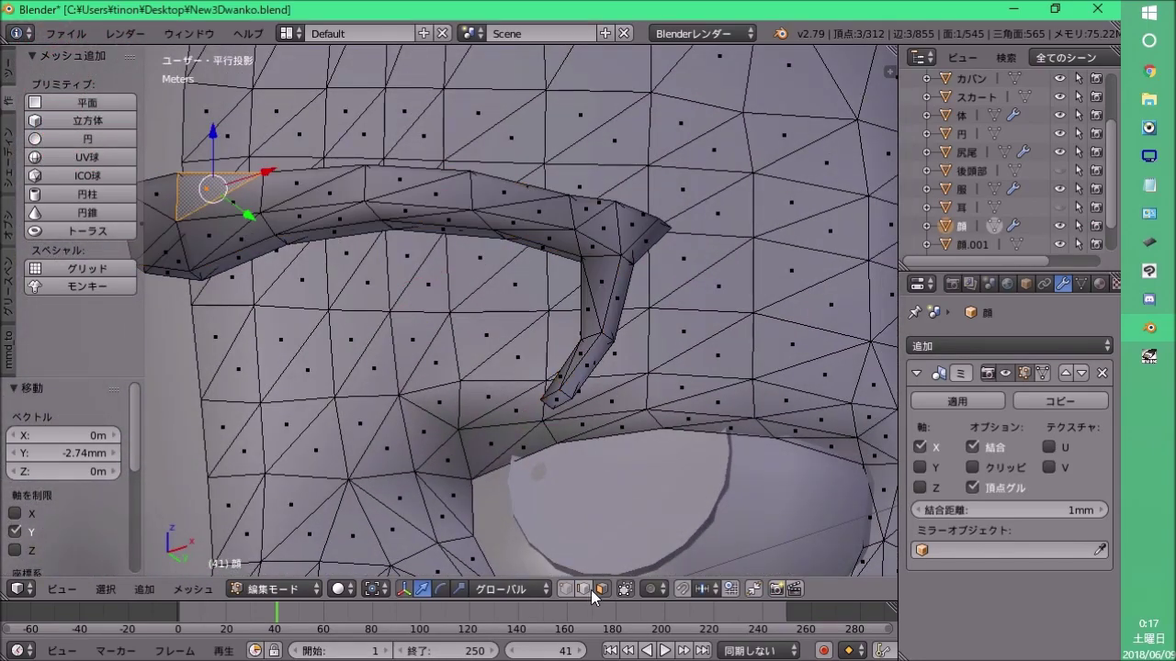
mouse_move(252, 212)
middle_down()
mouse_move(630, 270)
mouse_move(553, 309)
mouse_move(310, 219)
middle_up()
Move an eyelash vertex in side view and select the vertices sitting against the face.
shift+right_click(457, 218)
key(KP_3)
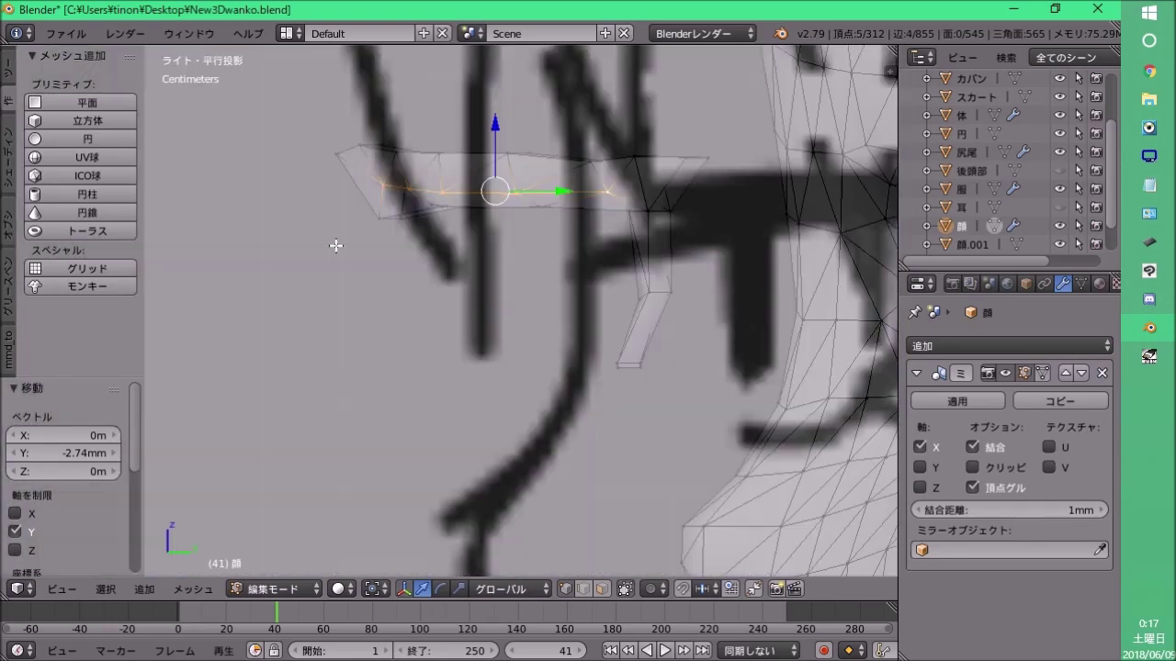
click(382, 221)
mouse_move(382, 221)
middle_down()
mouse_move(354, 197)
mouse_move(413, 208)
mouse_move(649, 344)
middle_up()
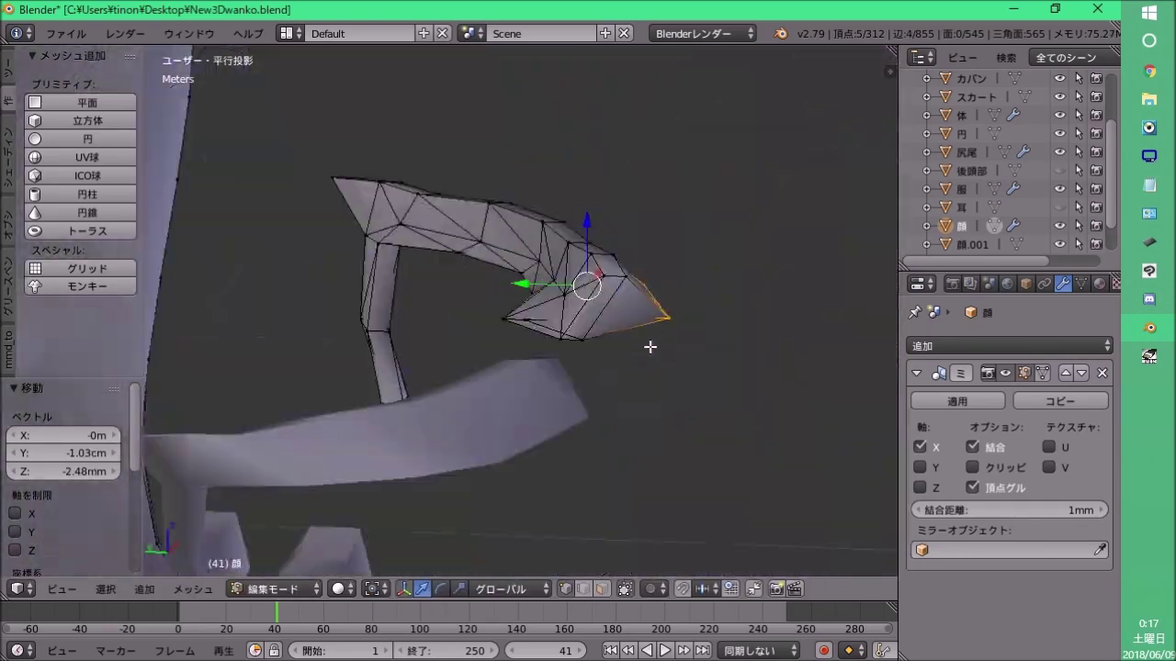
shift+right_click(567, 324)
middle_drag(371, 149, 504, 270)
Delete the eyelash faces that rest against the face.
key(x)
click(383, 351)
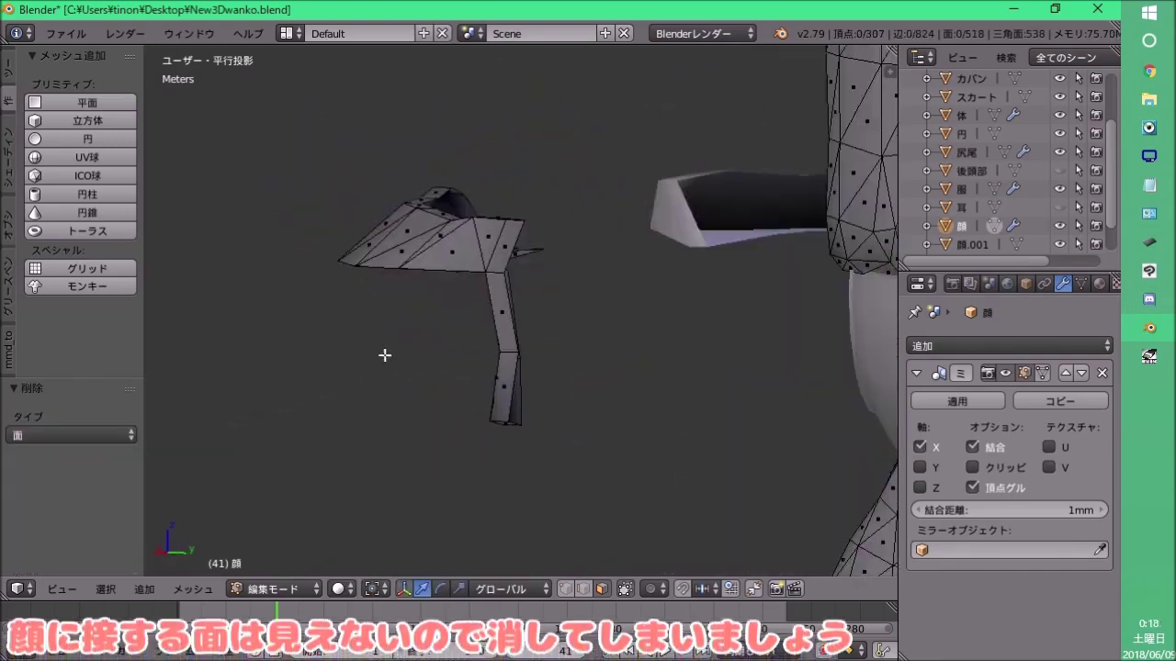
mouse_move(384, 351)
middle_down()
mouse_move(376, 343)
mouse_move(487, 276)
mouse_move(488, 308)
middle_up()
Select the lash tip vertices and move them outward into pointed tips.
right_click(487, 276)
right_click(487, 276)
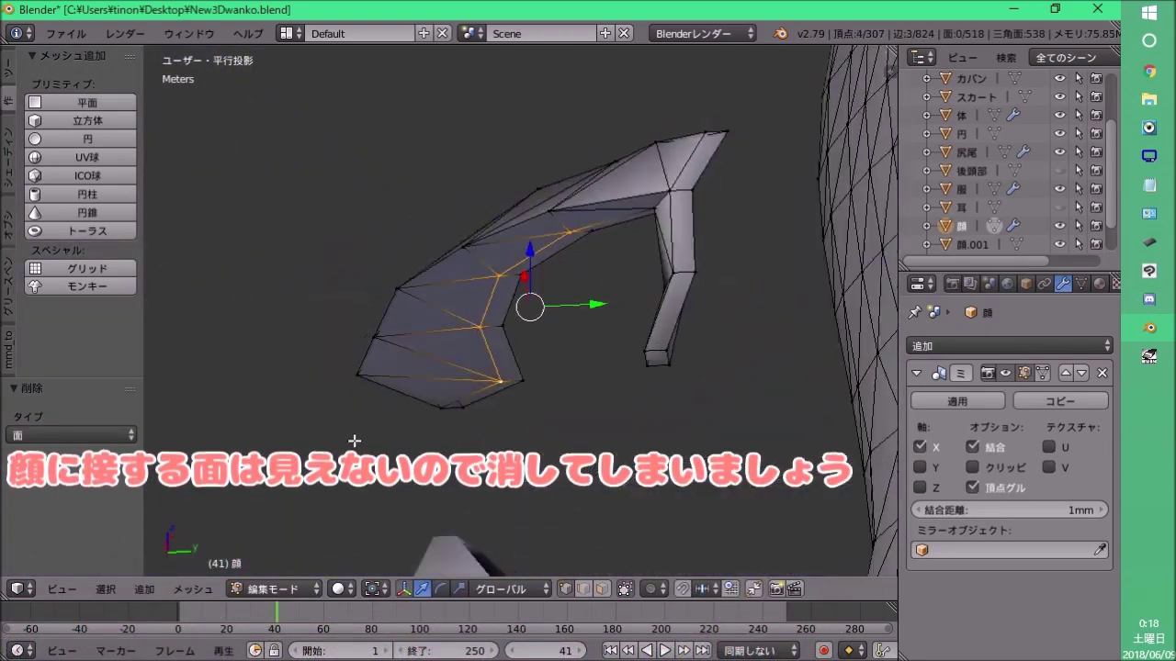
shift+right_click(318, 328)
key(g)
click(318, 328)
middle_drag(318, 328, 688, 381)
key(g)
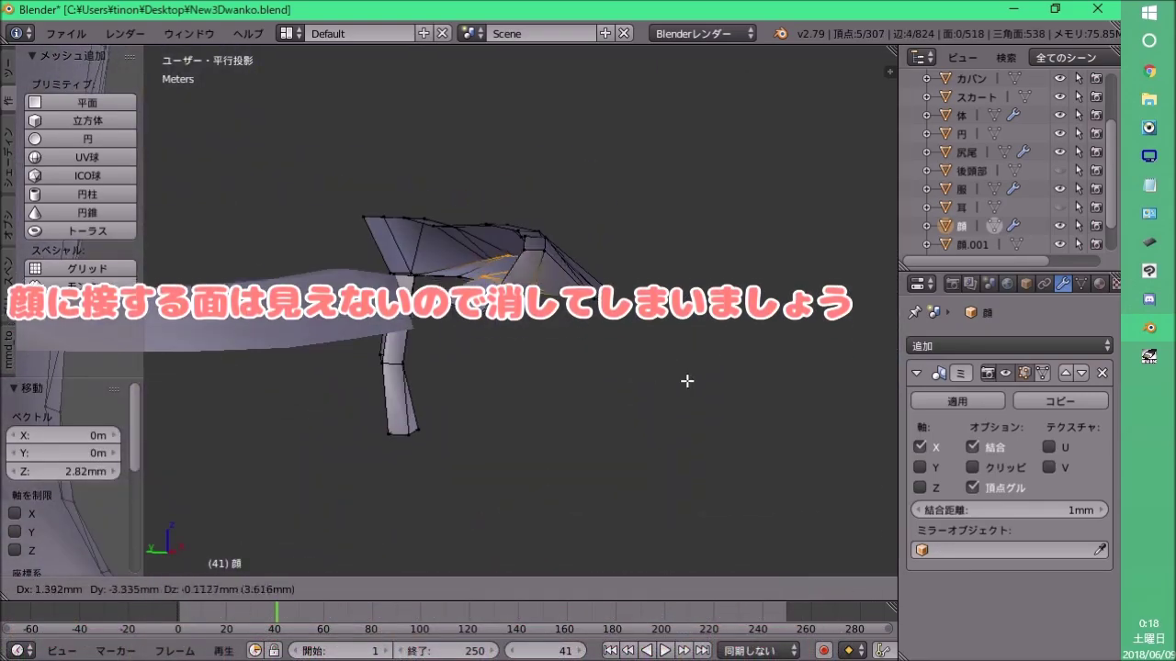
click(493, 413)
mouse_move(493, 412)
middle_down()
mouse_move(687, 297)
mouse_move(307, 370)
mouse_move(330, 299)
mouse_move(499, 296)
middle_up()
Knife-cut a new edge along the length of the eyelash strip.
key(g)
click(551, 315)
key(k)
click(309, 310)
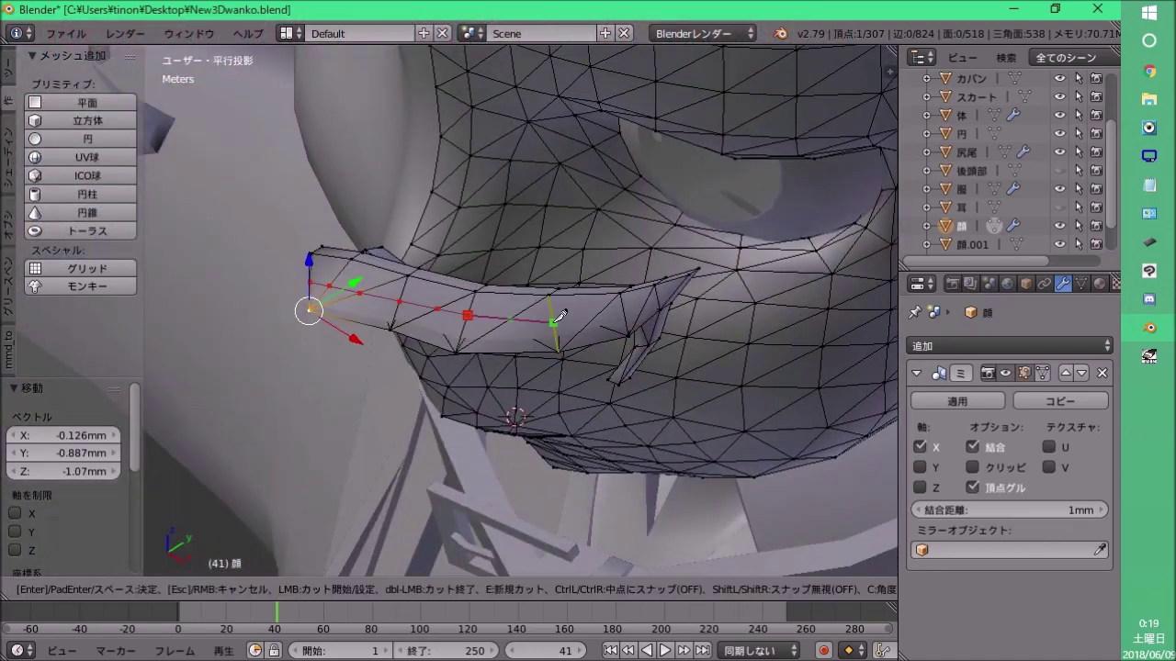
key(Return)
mouse_move(670, 299)
middle_down()
mouse_move(499, 320)
mouse_move(588, 493)
mouse_move(581, 338)
middle_up()
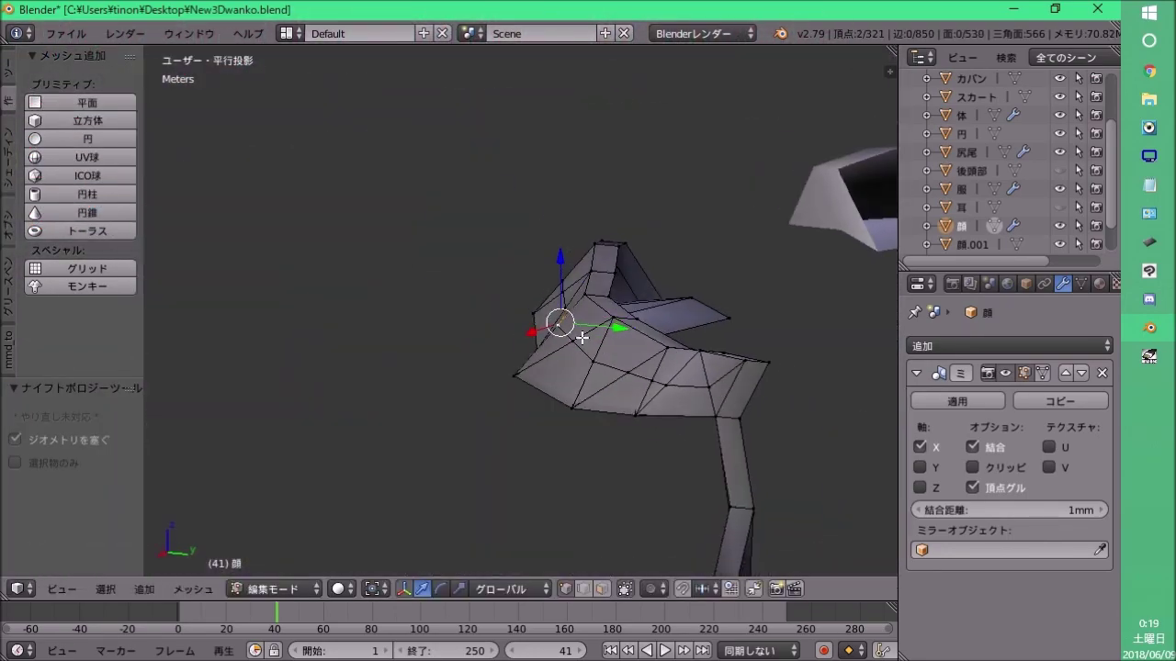
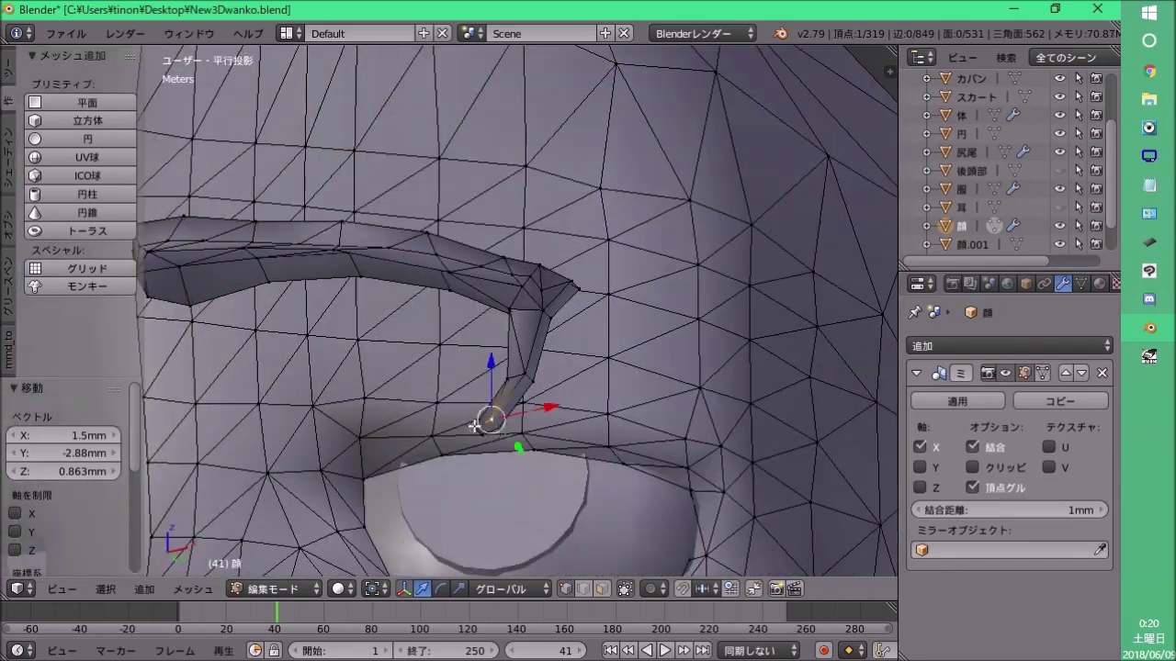
Merge the upper lash tip vertices at last (Alt+M) and pull the tips out into pointed spikes.
key(alt+m)
click(541, 388)
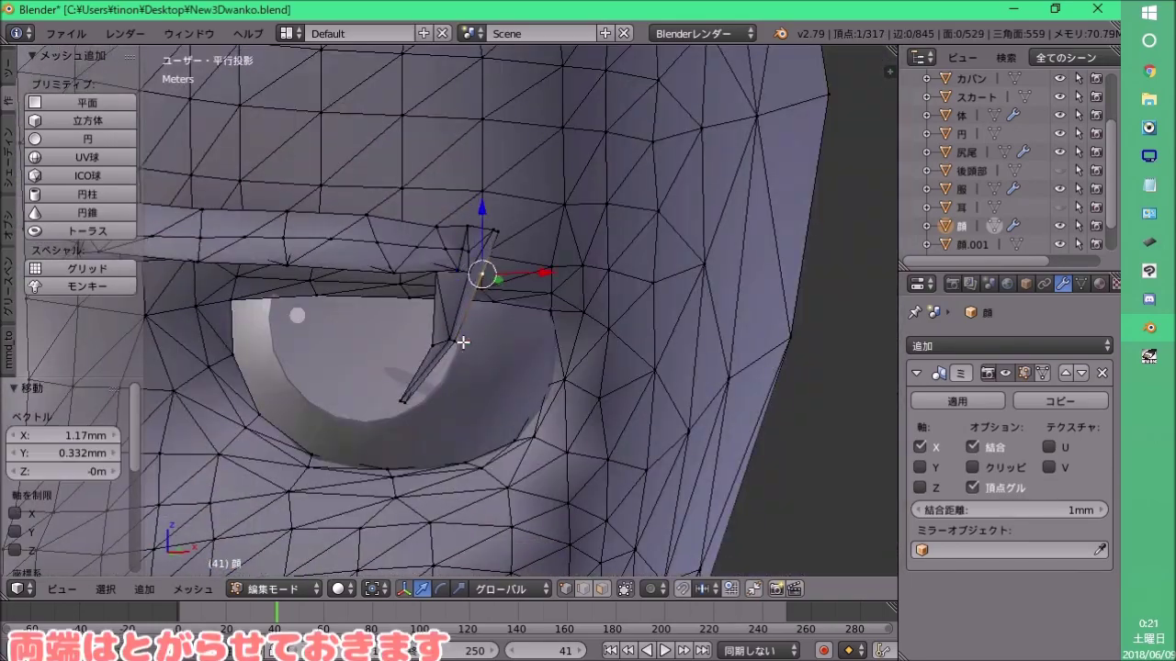
scroll(501, 322, down, 3)
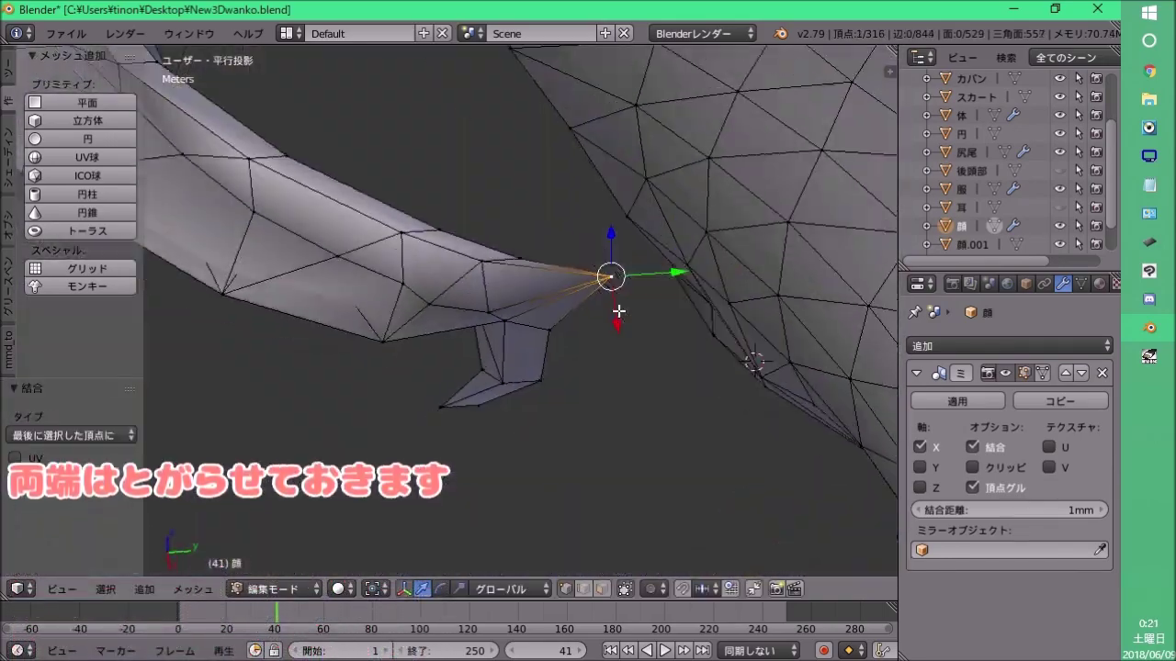
key(g)
click(618, 313)
middle_drag(618, 312, 558, 346)
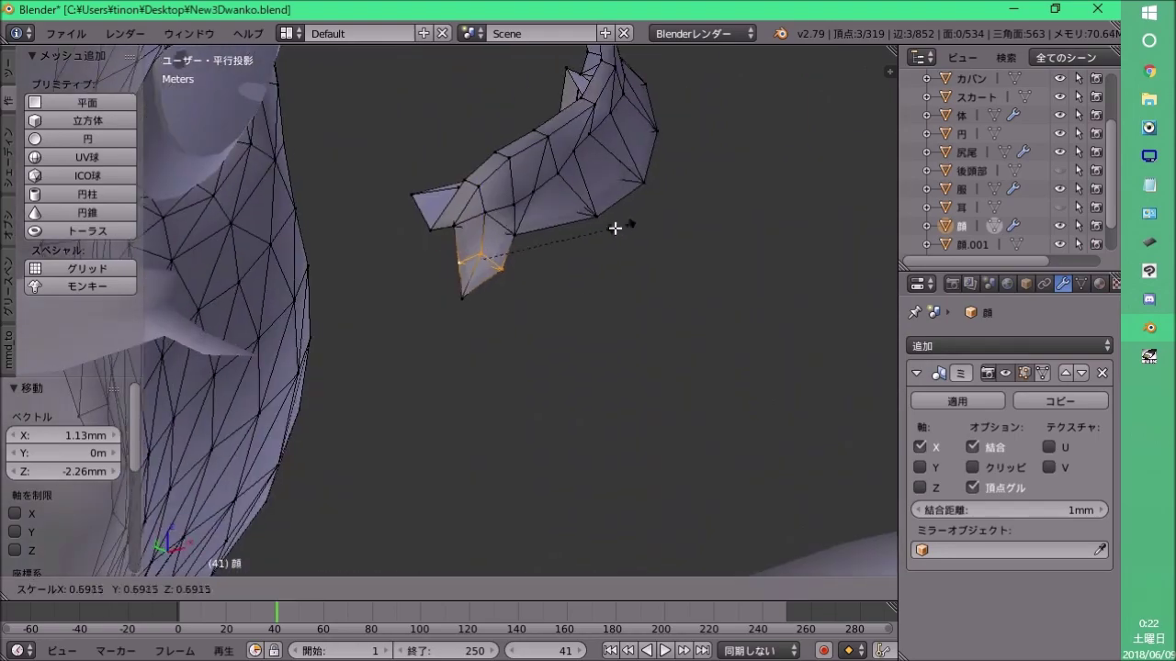
click(614, 228)
middle_drag(494, 281, 459, 267)
right_drag(477, 263, 477, 266)
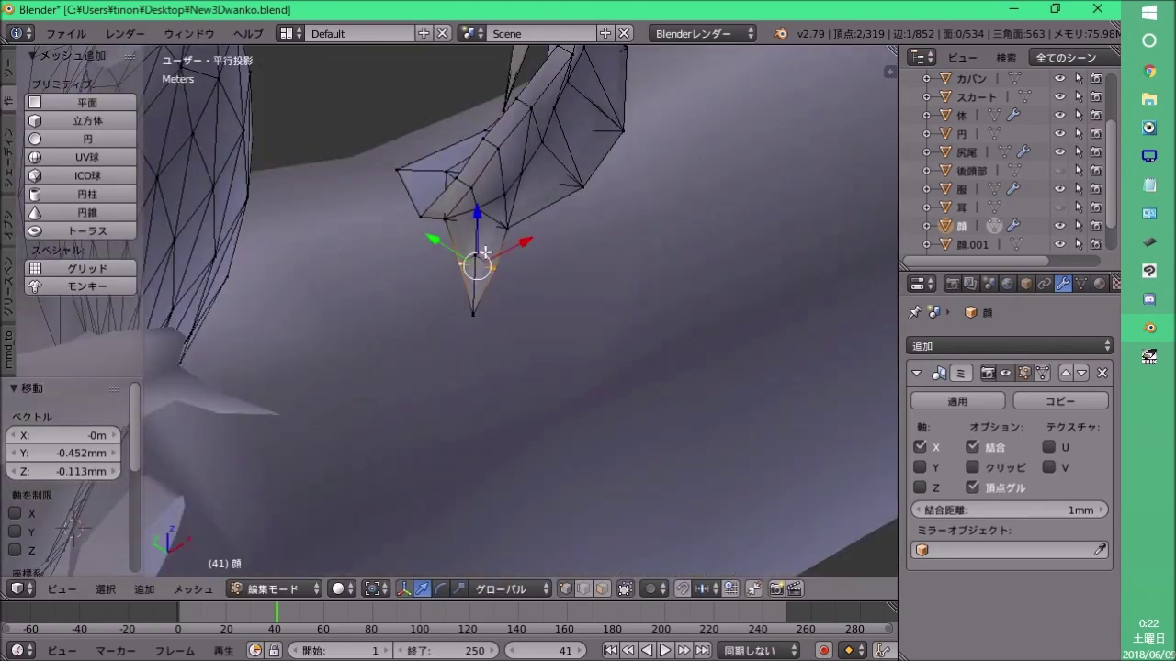
mouse_move(478, 266)
middle_down()
mouse_move(574, 259)
mouse_move(632, 227)
middle_up()
scroll(574, 259, up, 3)
key(g)
click(587, 248)
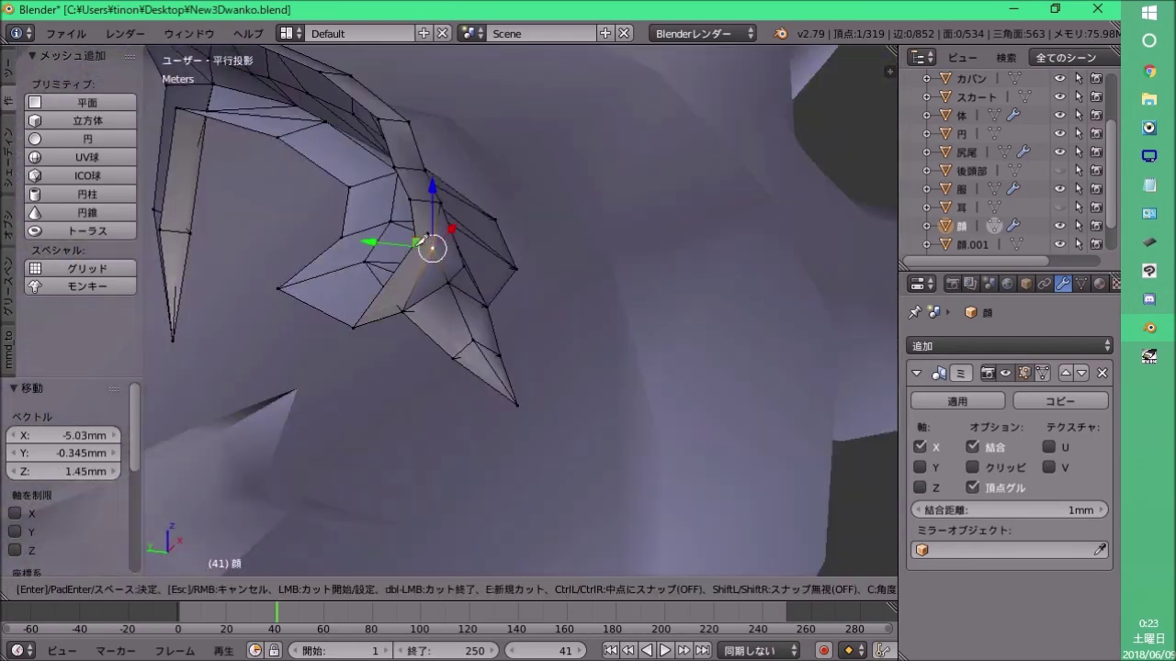
middle_drag(426, 241, 441, 262)
Knife-cut new edges across the lash and reposition the newly cut vertex.
key(Return)
key(g)
click(570, 265)
mouse_move(570, 265)
middle_down()
mouse_move(435, 307)
mouse_move(714, 263)
mouse_move(481, 308)
middle_up()
key(k)
key(Return)
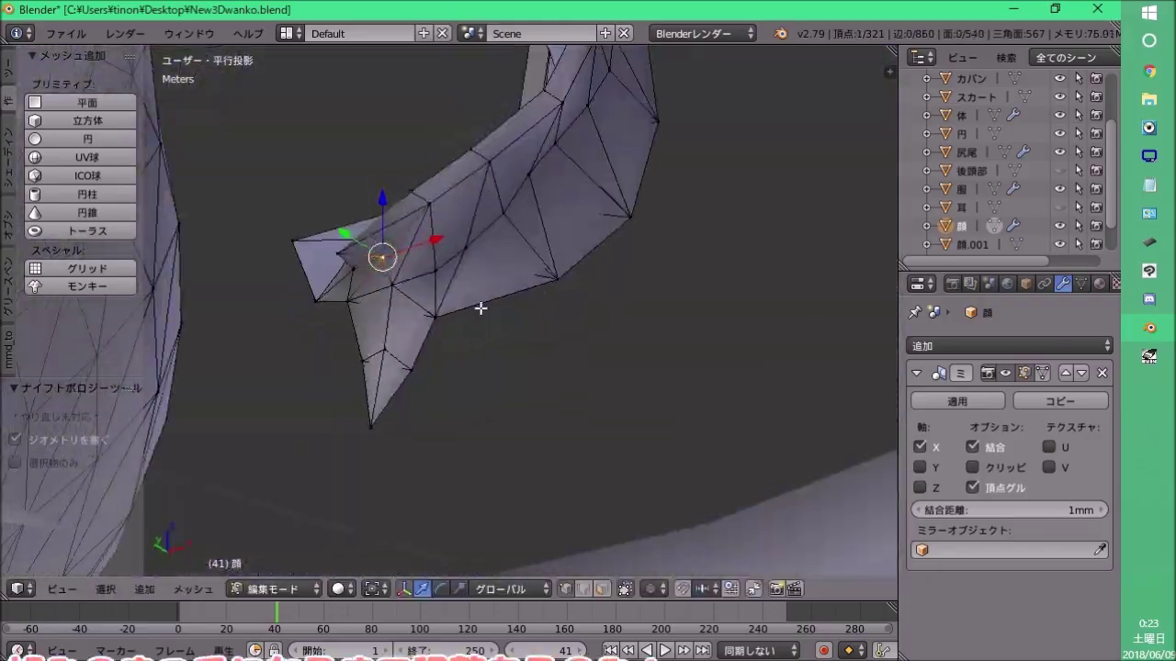
scroll(481, 309, down, 5)
middle_drag(359, 252, 478, 303)
scroll(572, 284, up, 4)
Select the whole linked eyelash and slide it back along Y over the eye.
key(l)
mouse_move(573, 284)
middle_down()
mouse_move(349, 323)
mouse_move(551, 257)
middle_up()
key(g)
key(y)
scroll(586, 238, up, 5)
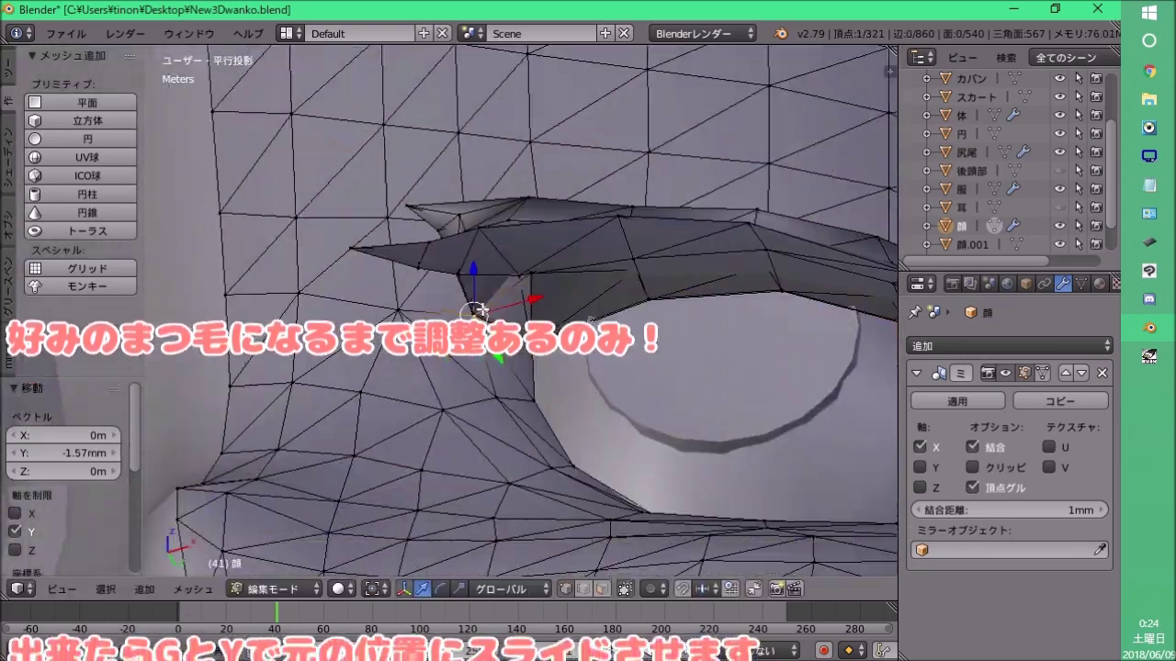
middle_drag(472, 263, 591, 328)
right_click(598, 279)
middle_drag(598, 279, 484, 251)
key(ctrl+z)
scroll(484, 251, down, 3)
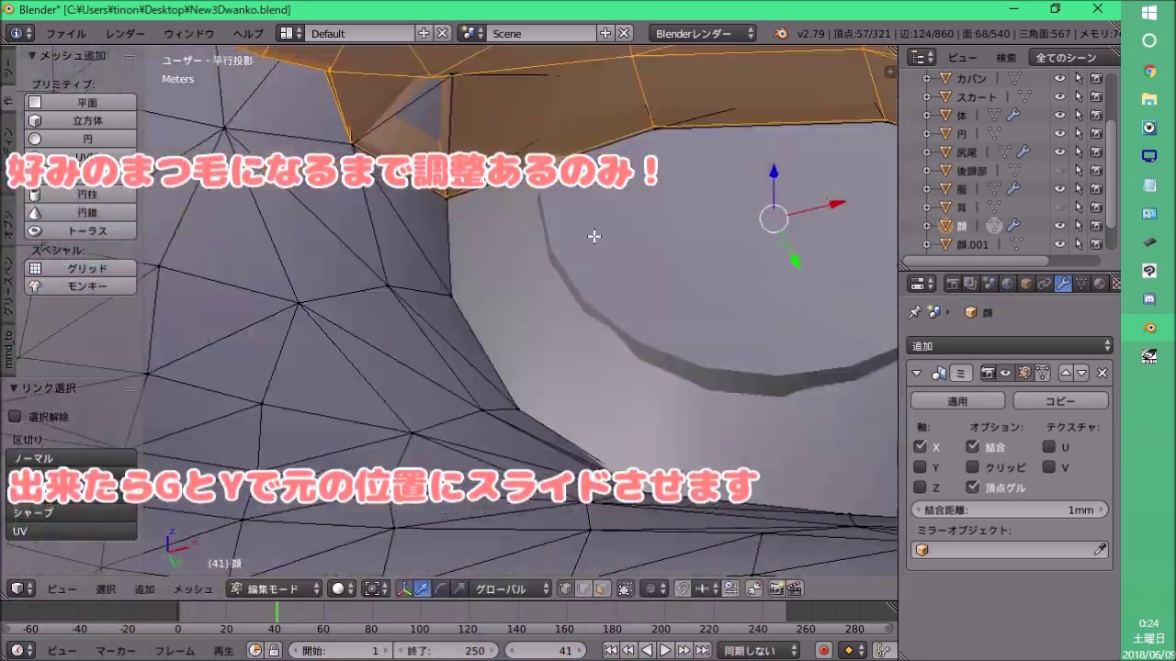
mouse_move(598, 236)
middle_down()
mouse_move(524, 249)
mouse_move(420, 241)
mouse_move(431, 197)
mouse_move(496, 230)
mouse_move(581, 246)
mouse_move(514, 368)
mouse_move(441, 449)
middle_up()
right_click(381, 188)
Select the linked eyelash and slide it back along Y into its final position.
key(l)
key(g)
key(y)
click(581, 246)
scroll(581, 246, down, 4)
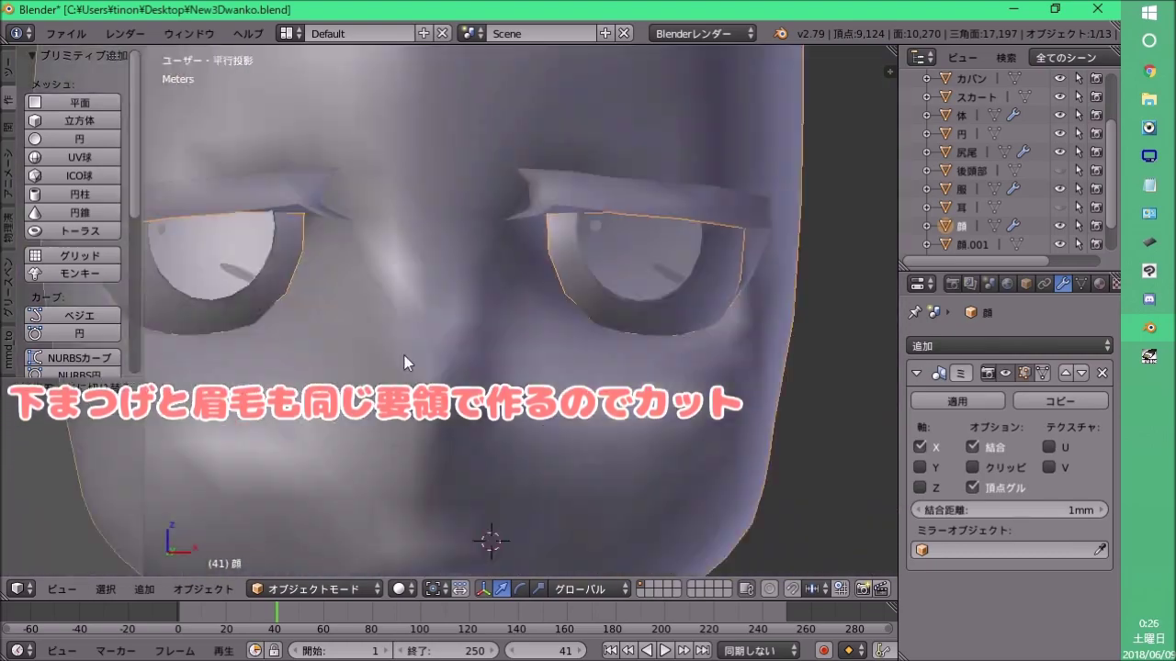
Switch the face's mode from the mode menu and view the full character with hair.
click(312, 589)
click(308, 548)
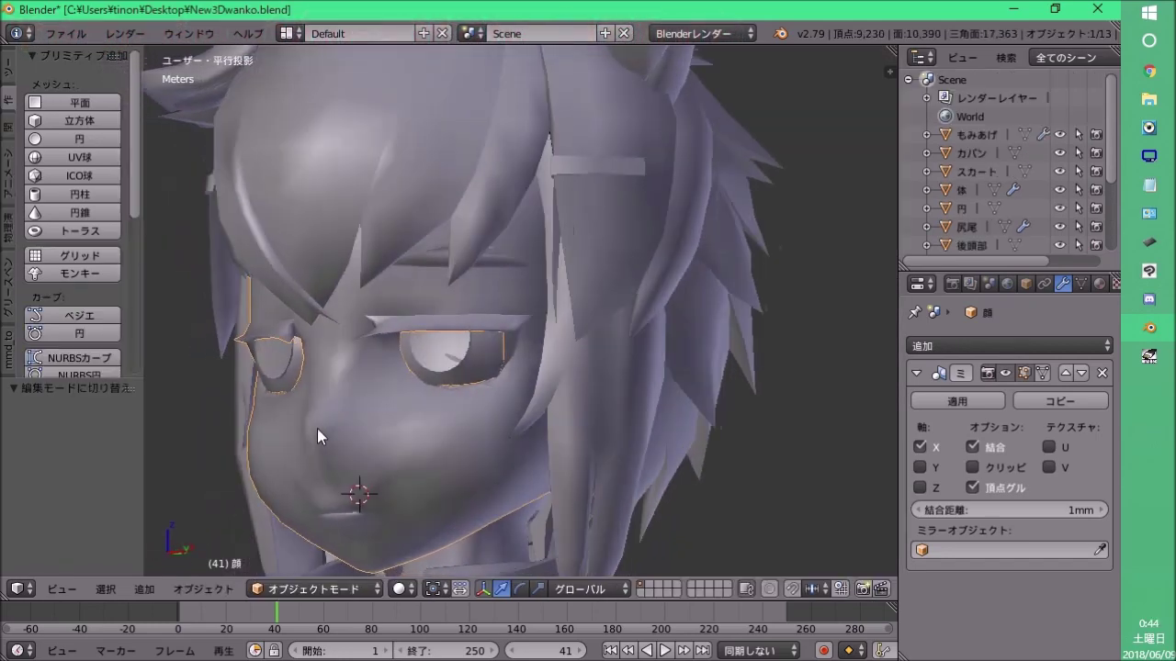
mouse_move(317, 428)
middle_down()
mouse_move(104, 420)
mouse_move(315, 362)
mouse_move(504, 194)
mouse_move(677, 221)
mouse_move(438, 313)
middle_up()
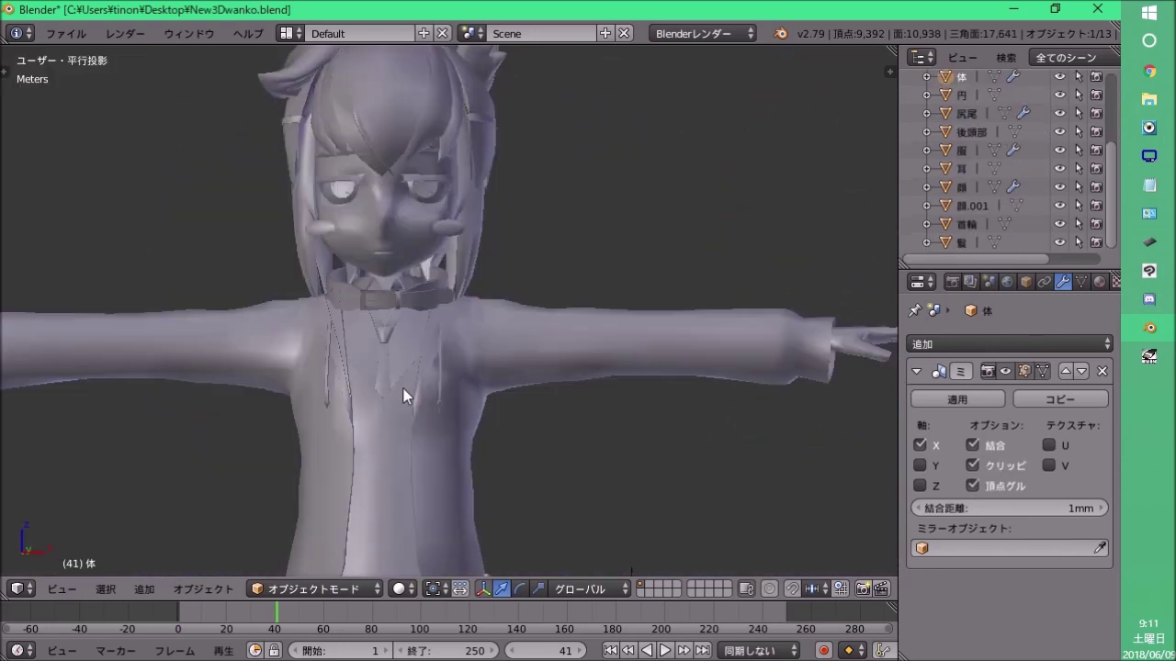
Select the face object, frame it with numpad period, and inspect it from below, front and top.
right_click(448, 267)
right_click(430, 290)
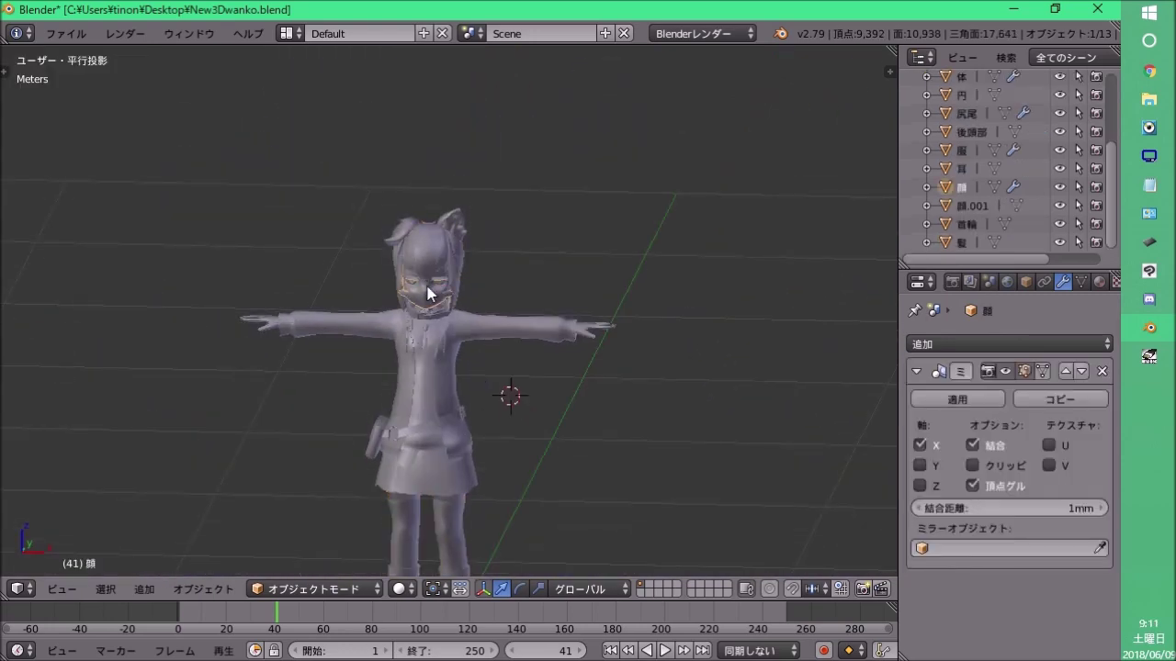
key(KP_Decimal)
scroll(479, 319, up, 5)
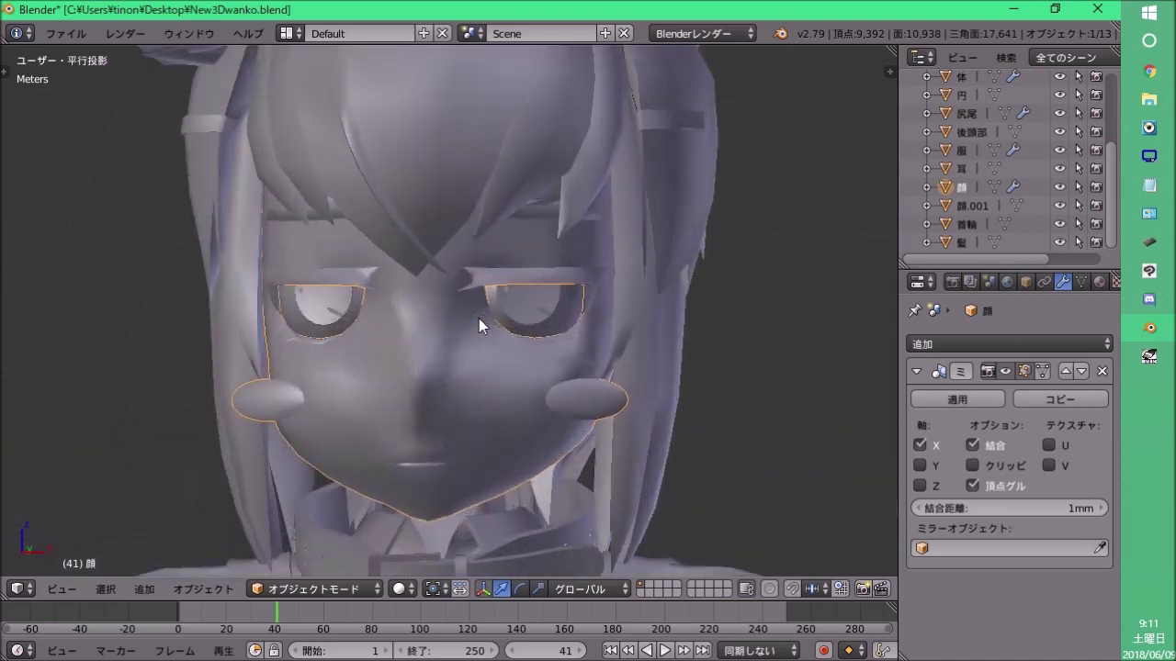
shift+scroll(484, 301, down, 3)
mouse_move(453, 389)
middle_down()
mouse_move(489, 352)
mouse_move(361, 340)
middle_up()
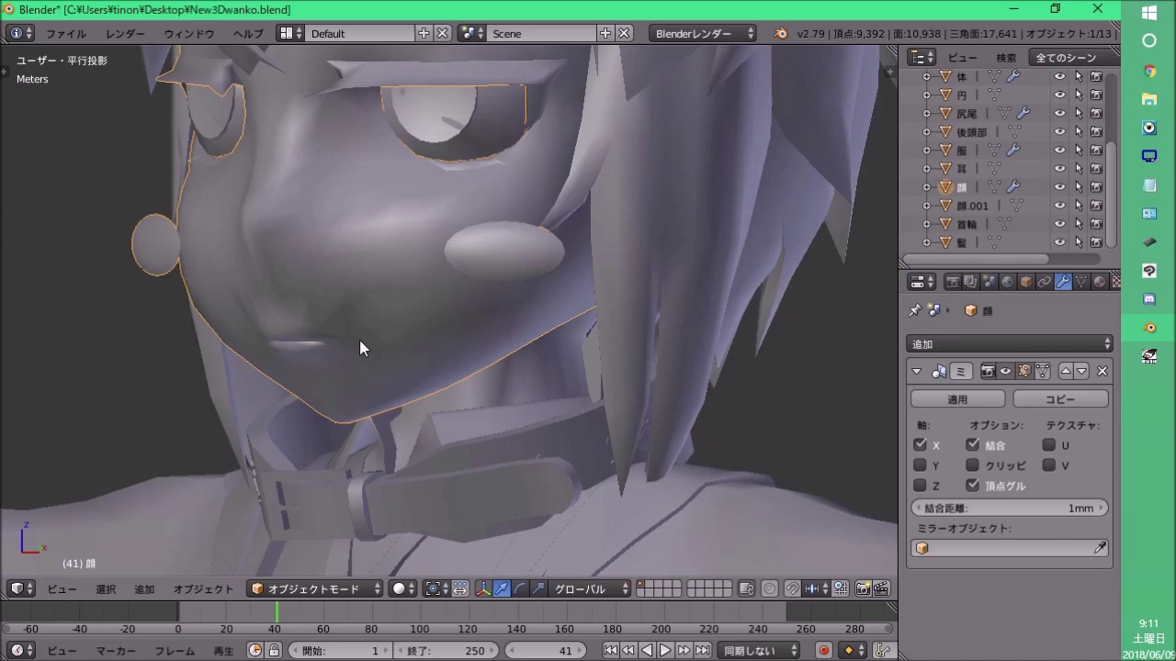
middle_drag(416, 184, 324, 263)
scroll(393, 273, up, 2)
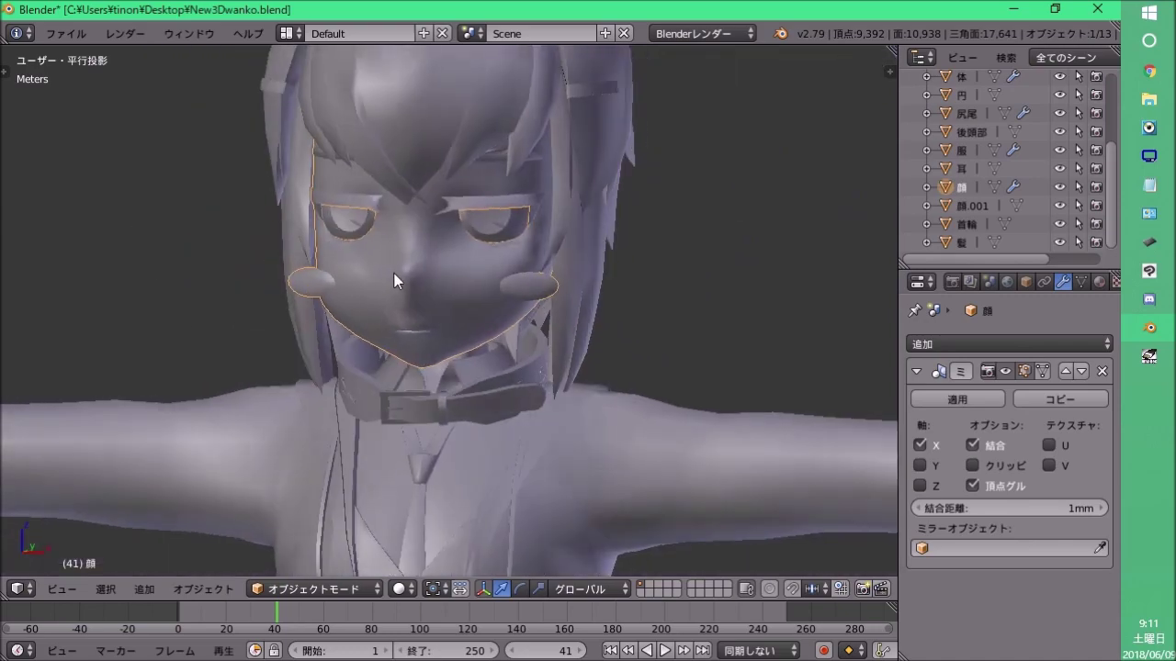
mouse_move(394, 280)
middle_down()
mouse_move(658, 275)
mouse_move(652, 218)
mouse_move(469, 244)
mouse_move(407, 322)
mouse_move(337, 315)
mouse_move(455, 314)
mouse_move(459, 347)
middle_up()
scroll(422, 303, up, 2)
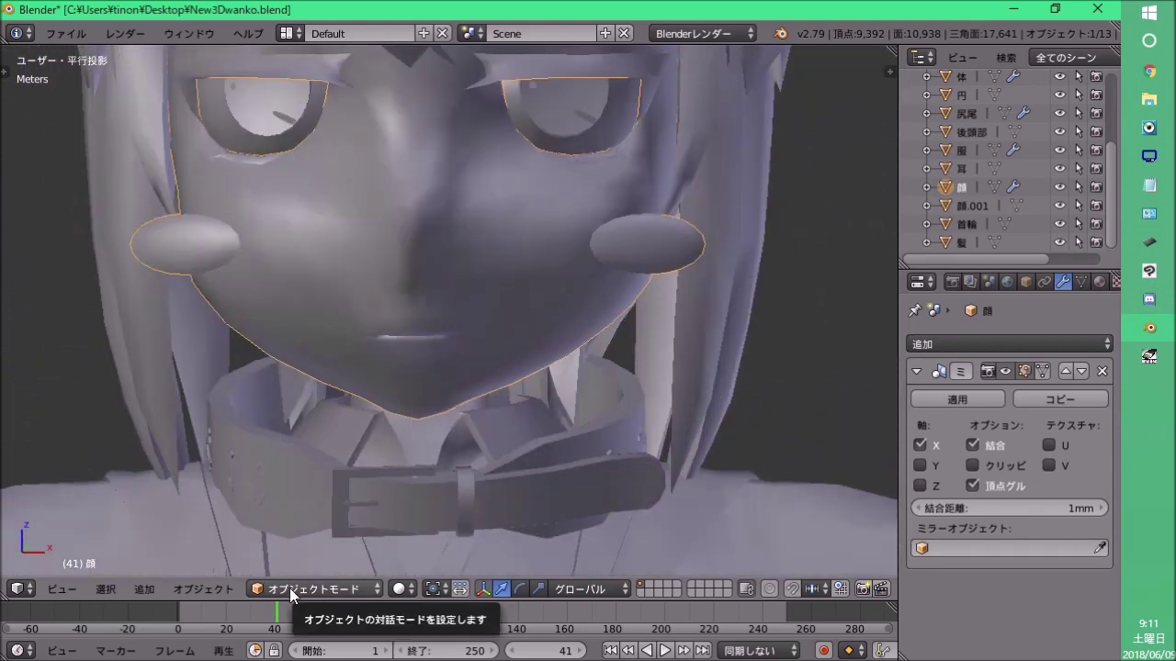
scroll(422, 296, down, 5)
middle_drag(422, 296, 391, 428)
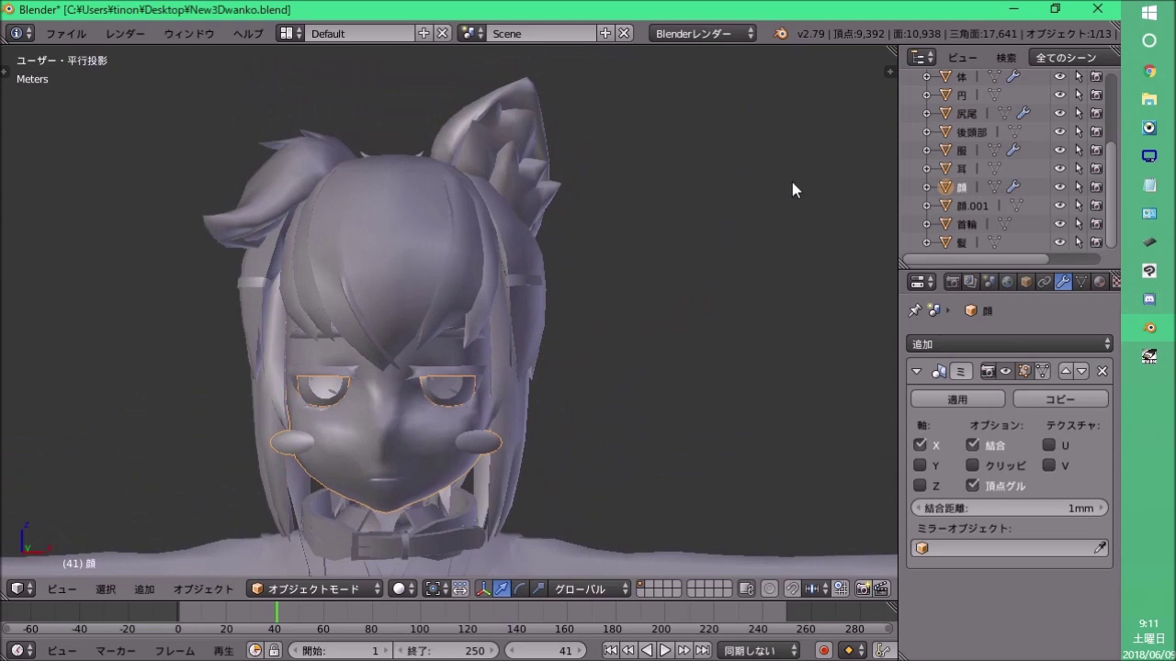
scroll(1061, 110, up, 3)
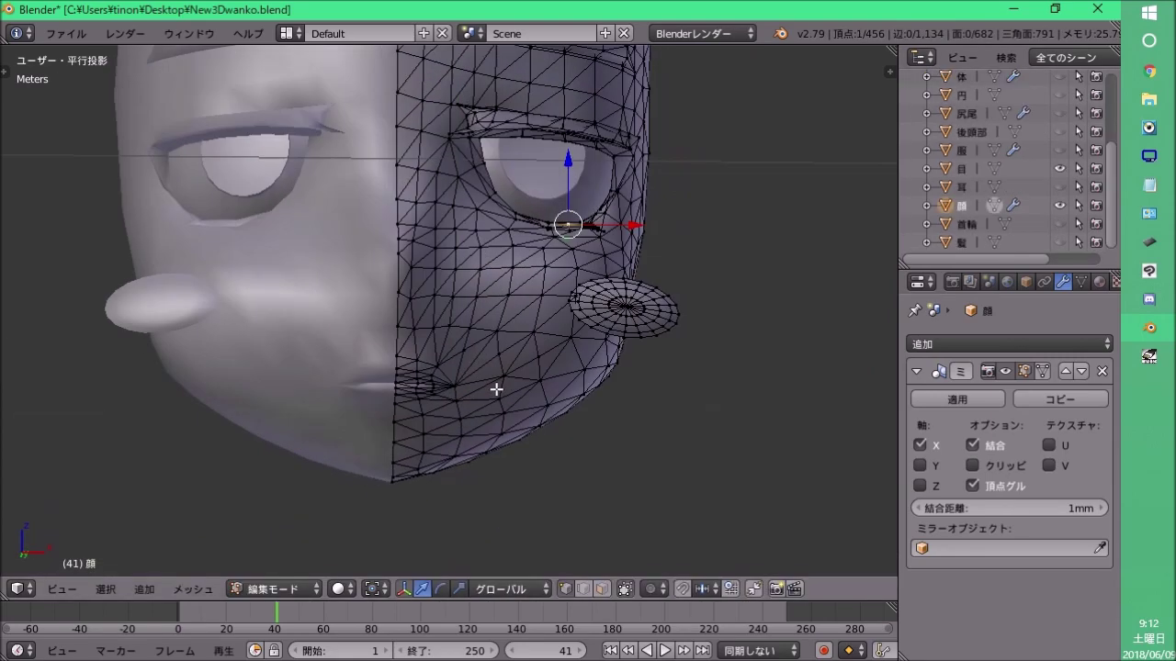
Rip the mouth edge loop open with V.
scroll(414, 388, up, 3)
scroll(438, 284, up, 2)
middle_drag(306, 246, 283, 270)
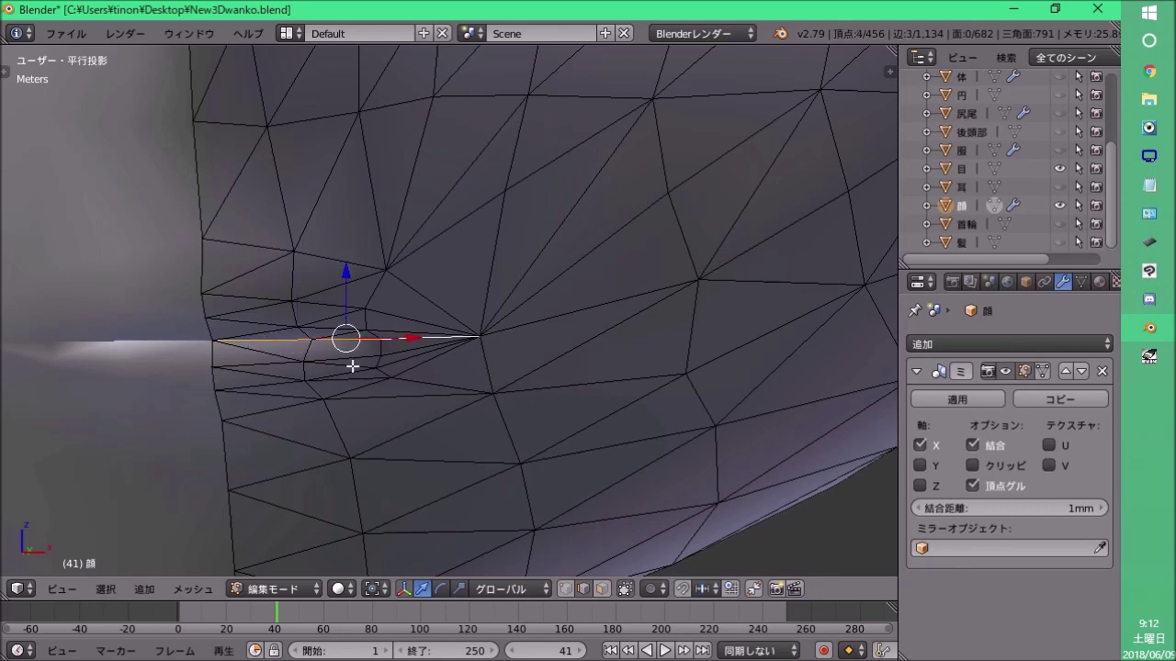
mouse_move(352, 366)
middle_down()
mouse_move(394, 349)
mouse_move(362, 374)
middle_up()
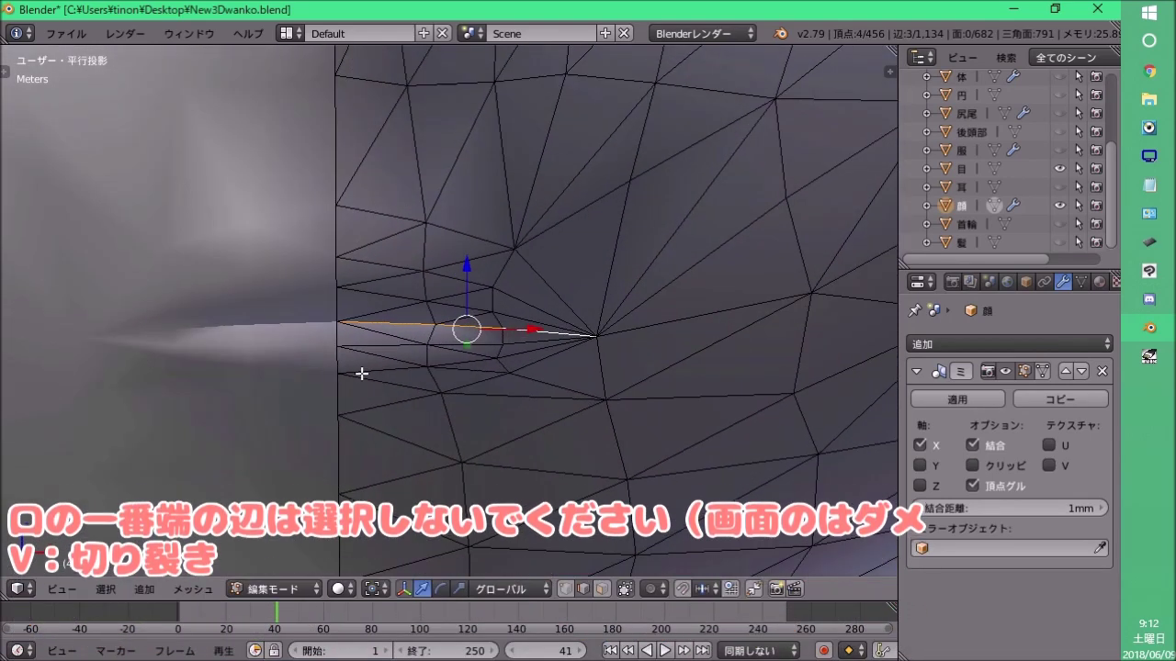
key(v)
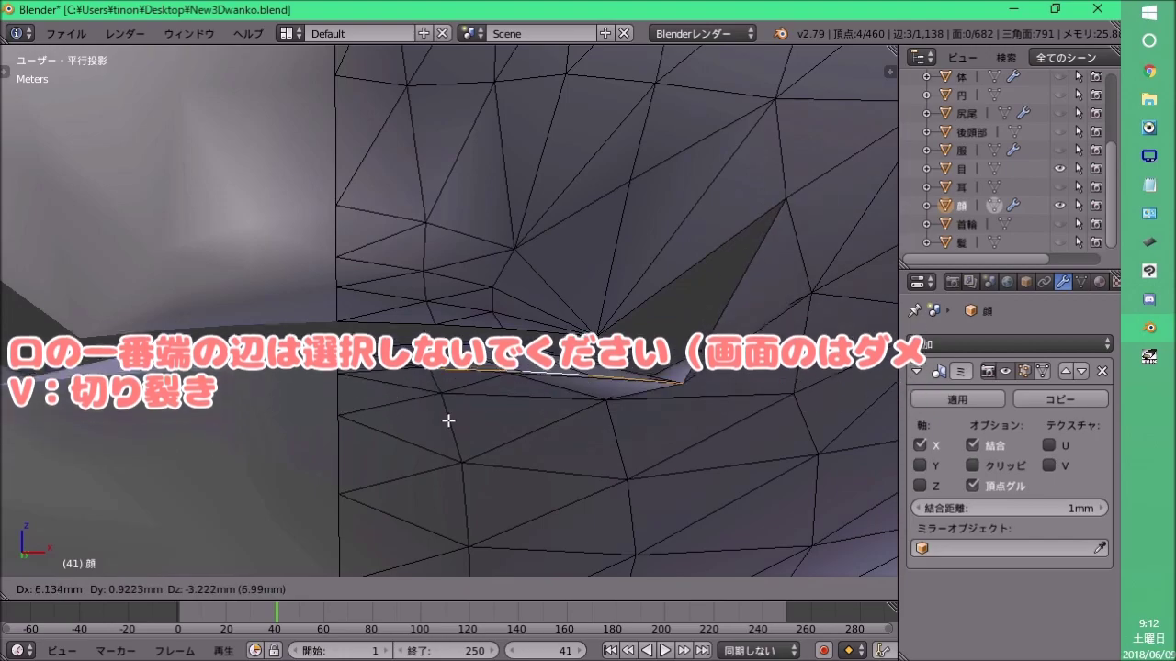
click(447, 421)
middle_drag(472, 402, 520, 383)
Move the lip vertices apart to form a shallow mouth slit.
scroll(372, 388, down, 2)
mouse_move(373, 389)
middle_down()
mouse_move(547, 334)
mouse_move(459, 451)
mouse_move(375, 483)
mouse_move(640, 325)
mouse_move(520, 360)
mouse_move(594, 376)
mouse_move(628, 349)
mouse_move(516, 342)
middle_up()
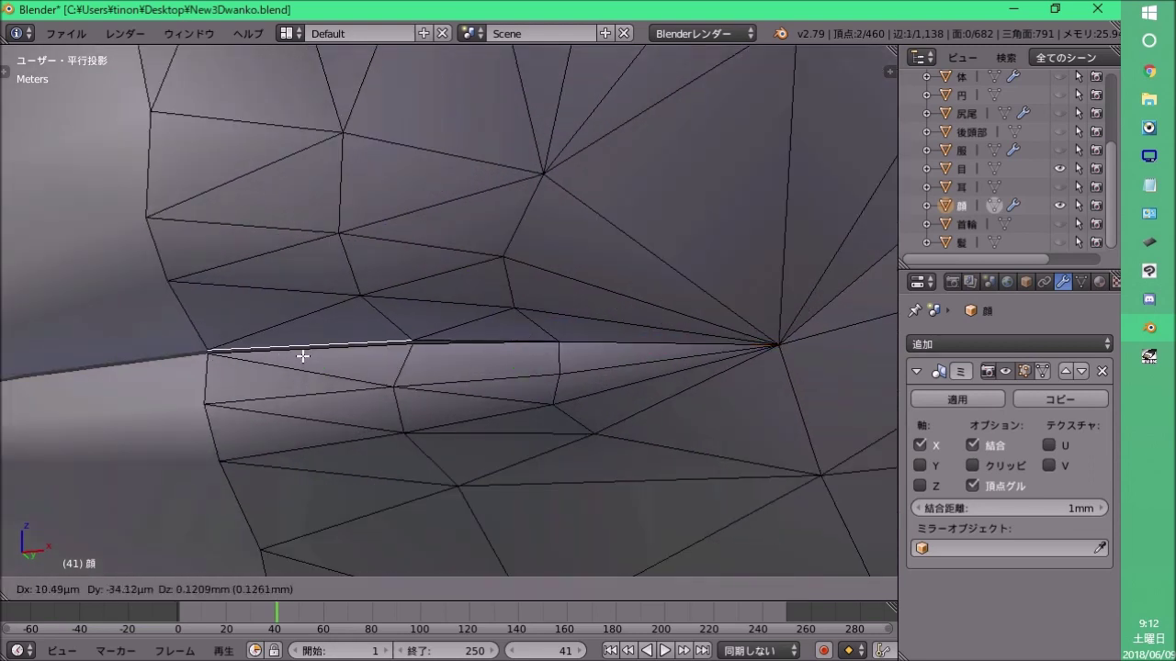
click(303, 355)
scroll(333, 394, up, 3)
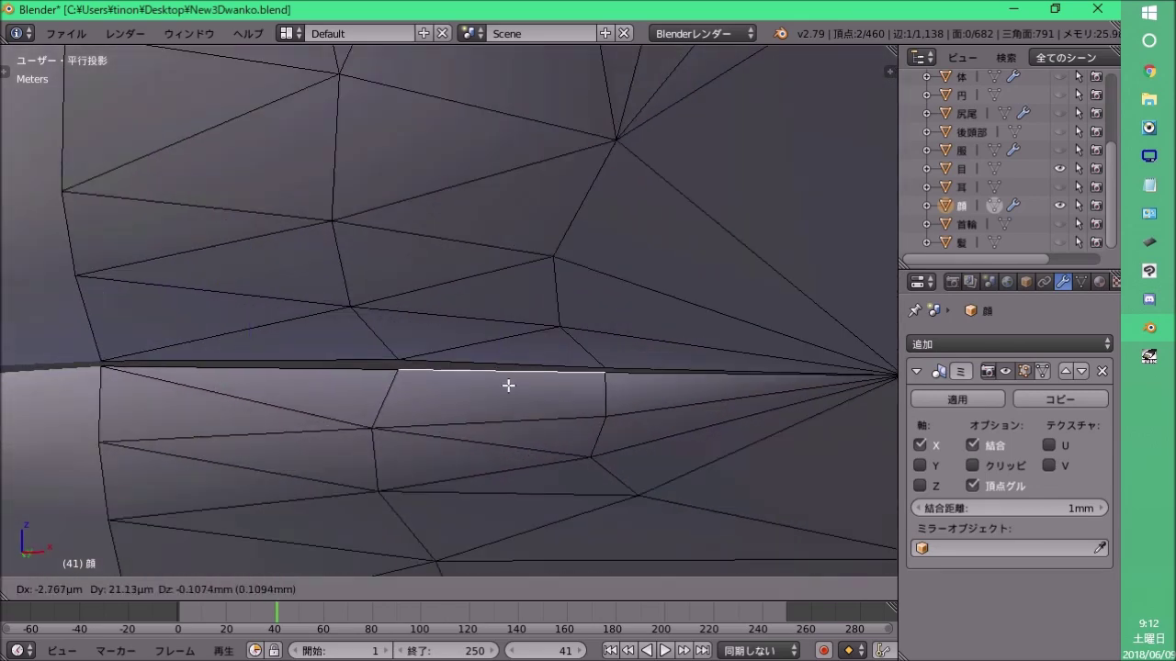
mouse_move(489, 418)
middle_down()
mouse_move(446, 349)
mouse_move(468, 386)
mouse_move(525, 331)
mouse_move(247, 349)
mouse_move(370, 396)
mouse_move(432, 371)
mouse_move(579, 386)
mouse_move(404, 384)
mouse_move(492, 365)
mouse_move(506, 375)
mouse_move(399, 388)
mouse_move(383, 425)
middle_up()
scroll(432, 372, down, 5)
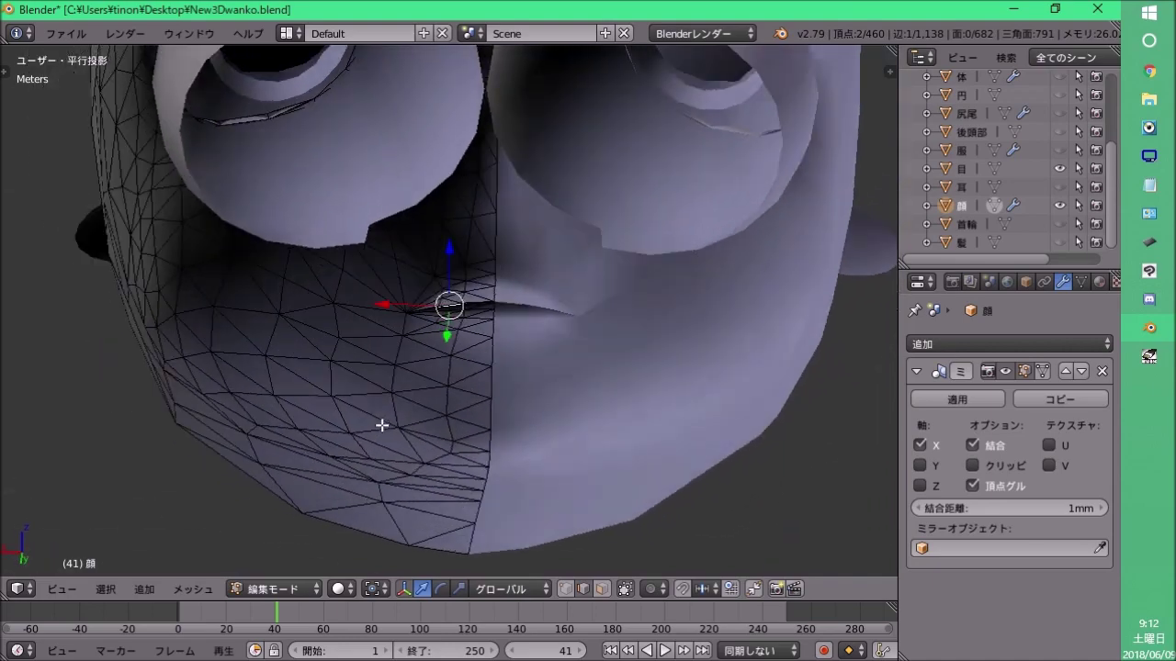
Extrude the mouth edge inward and scale it larger.
scroll(441, 395, up, 5)
mouse_move(497, 360)
middle_down()
mouse_move(398, 394)
mouse_move(427, 366)
mouse_move(399, 389)
mouse_move(367, 353)
mouse_move(339, 396)
mouse_move(426, 372)
middle_up()
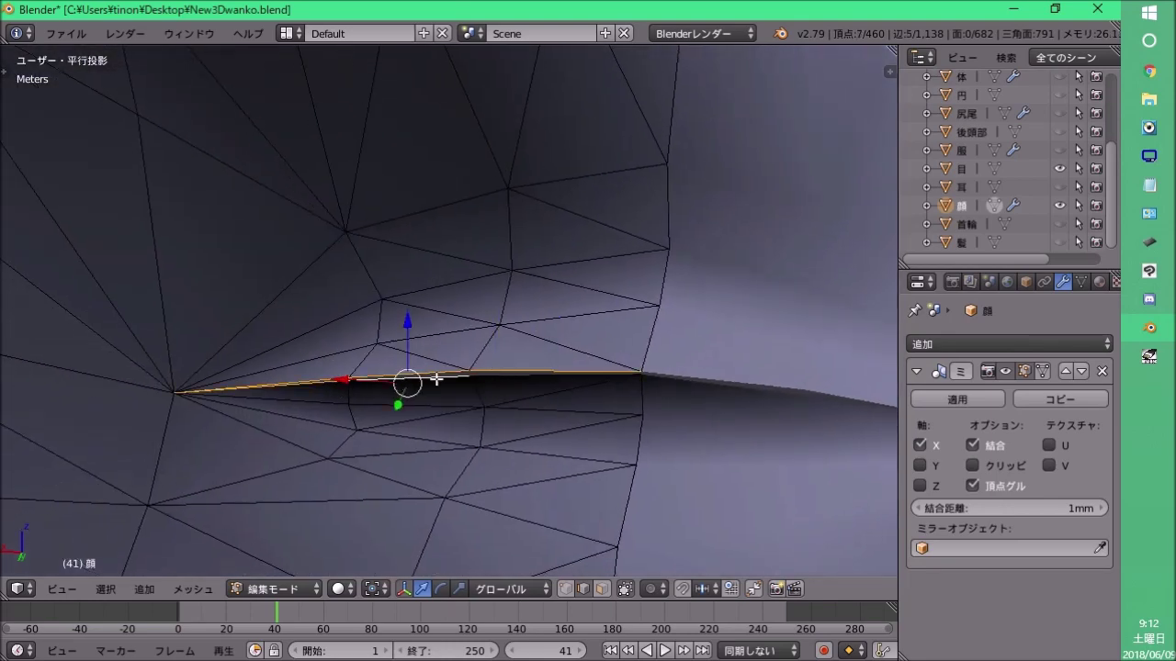
mouse_move(501, 387)
middle_down()
mouse_move(457, 389)
mouse_move(496, 387)
middle_up()
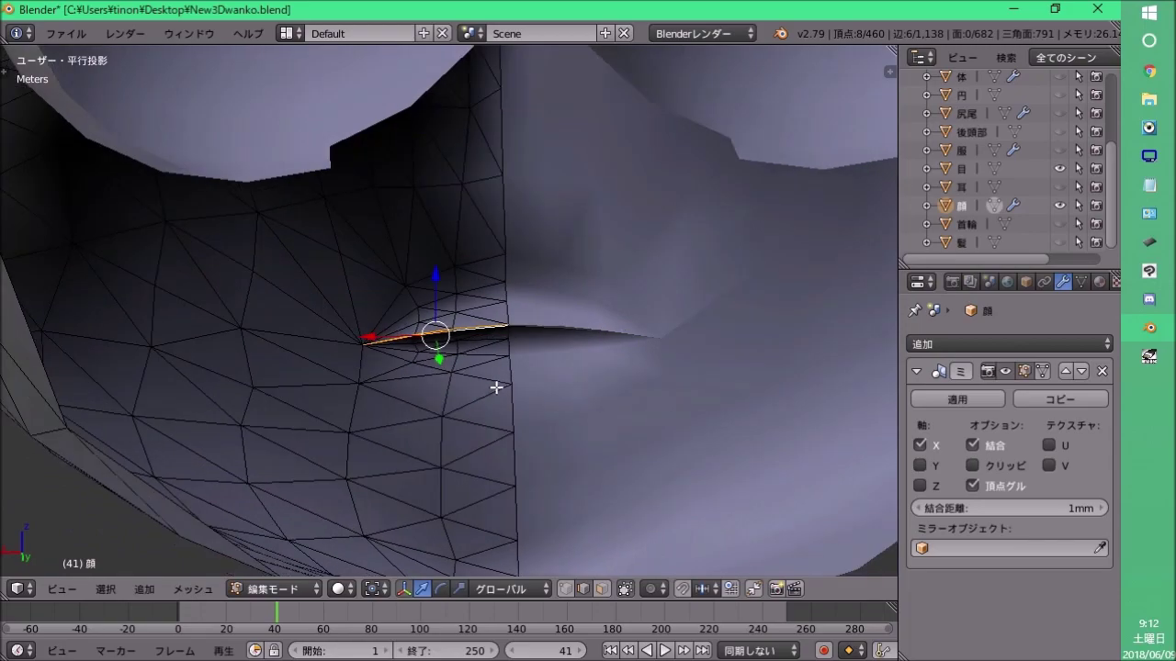
mouse_move(484, 339)
middle_down()
mouse_move(594, 344)
mouse_move(704, 302)
mouse_move(480, 320)
mouse_move(496, 317)
middle_up()
key(e)
mouse_move(658, 339)
middle_down()
mouse_move(389, 402)
mouse_move(417, 409)
mouse_move(499, 371)
middle_up()
key(s)
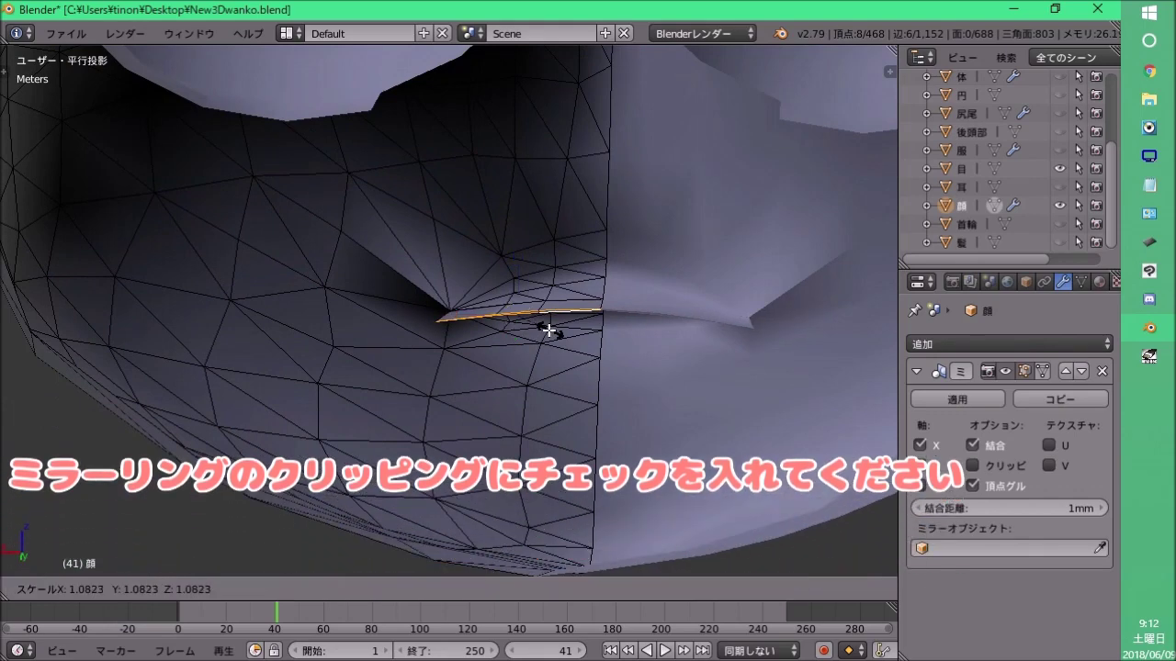
click(552, 349)
Select two lip edges and move them to curve the mouth into a crescent.
scroll(517, 315, up, 3)
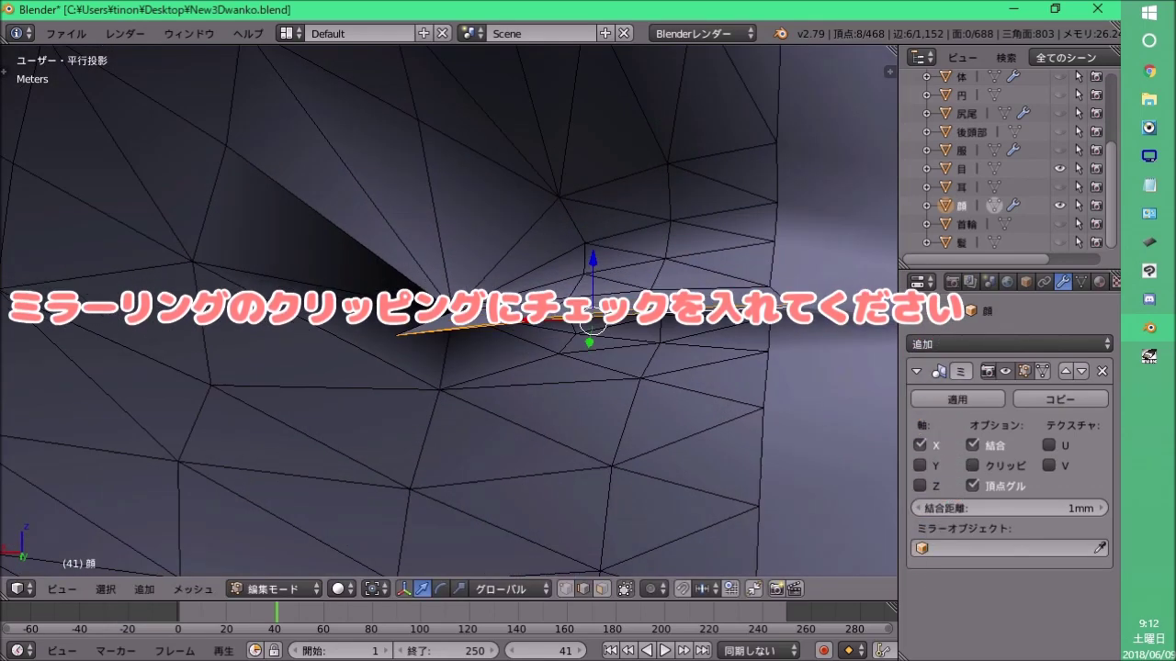
middle_drag(518, 315, 526, 318)
right_click(526, 318)
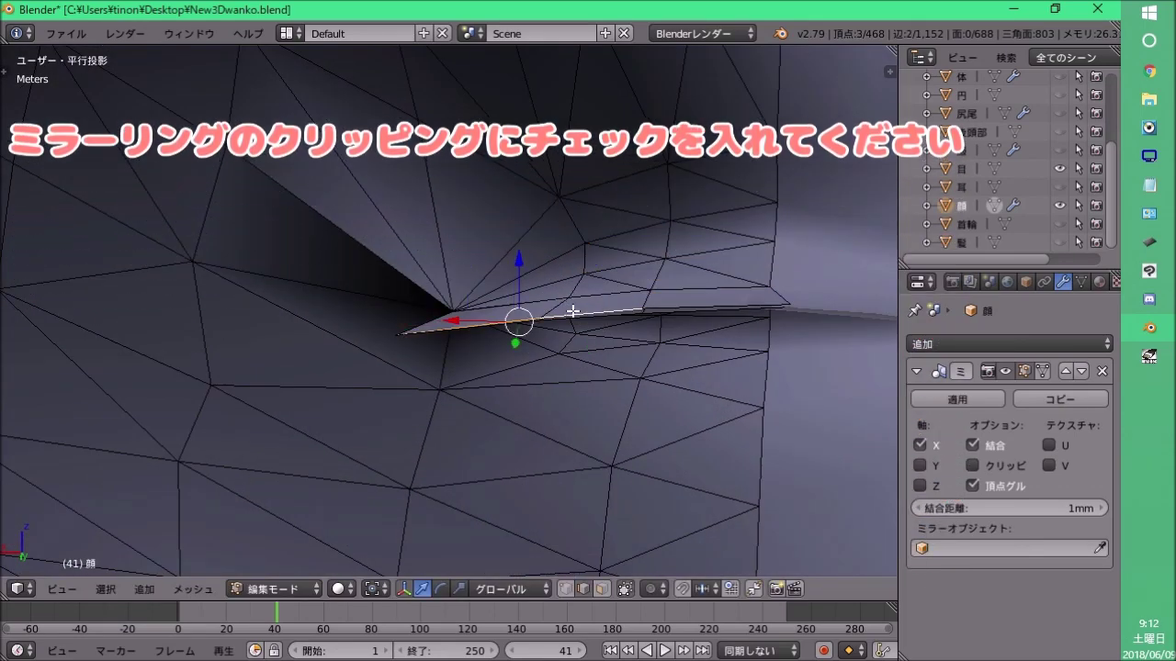
shift+right_click(704, 306)
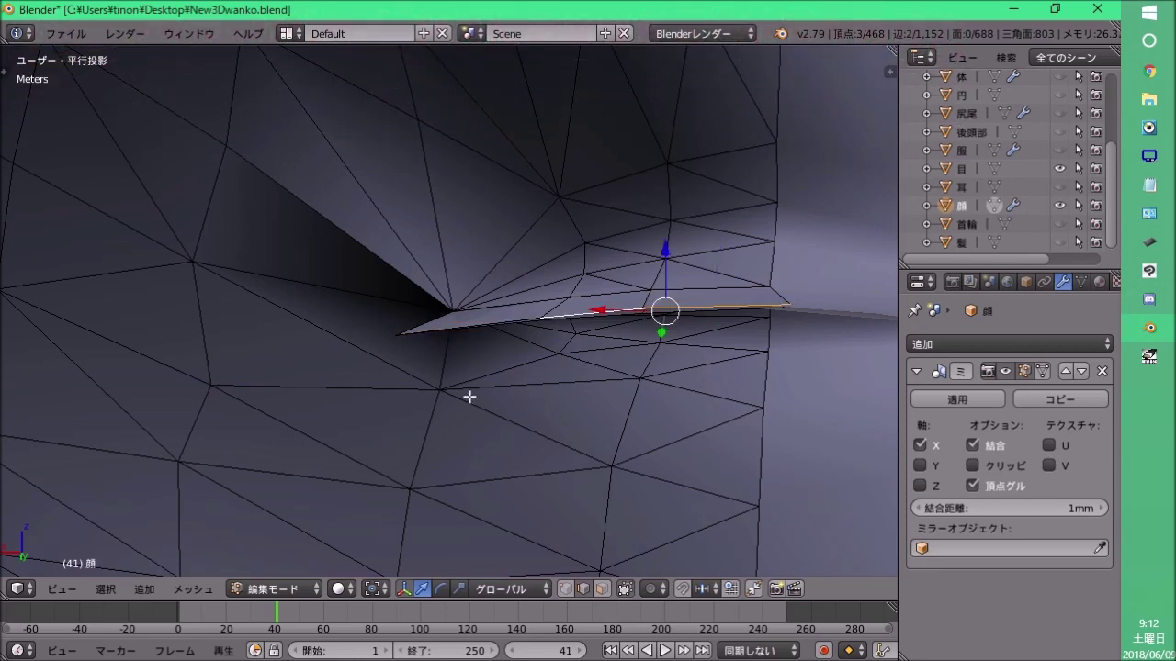
scroll(470, 397, down, 3)
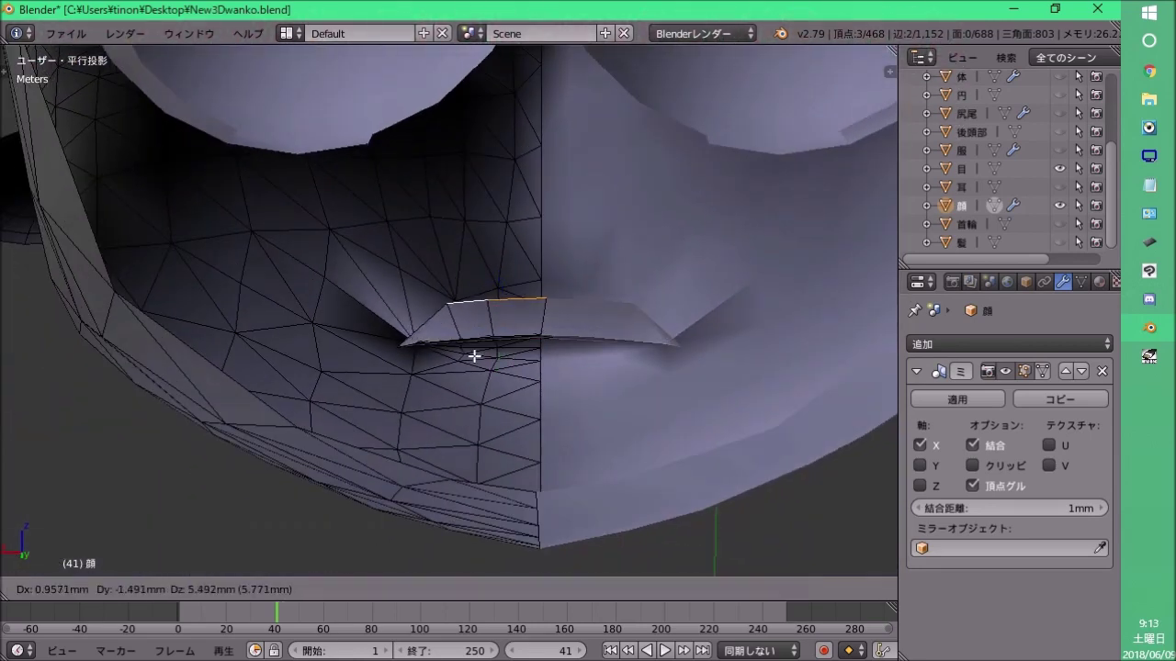
middle_drag(482, 345, 489, 345)
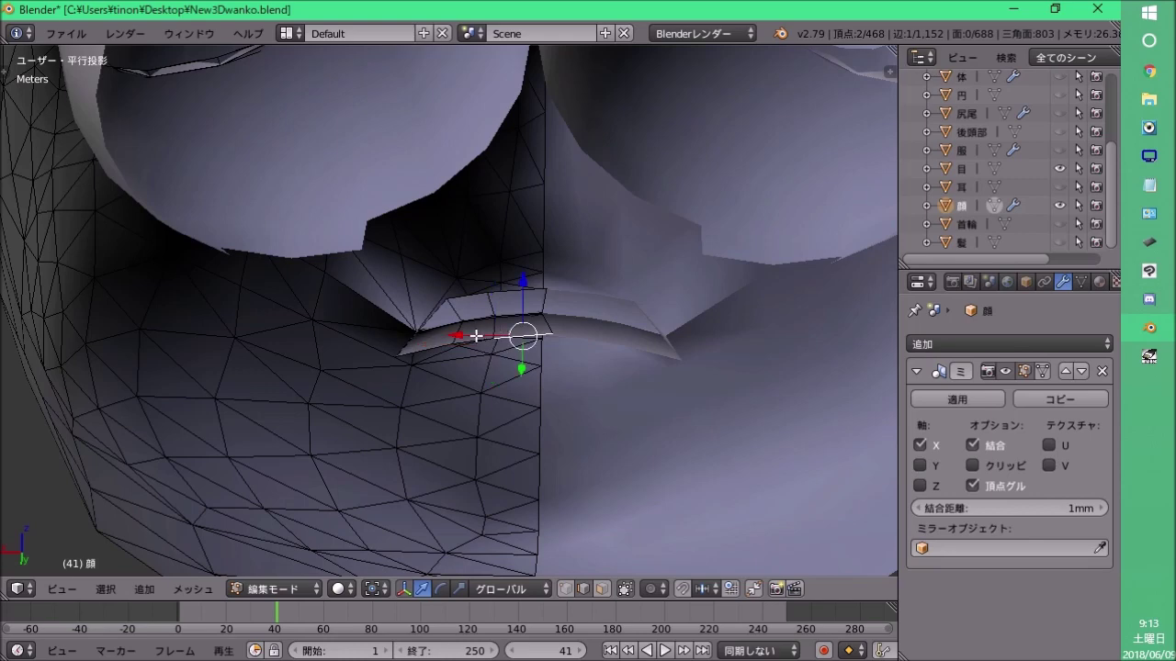
click(509, 356)
scroll(483, 362, down, 8)
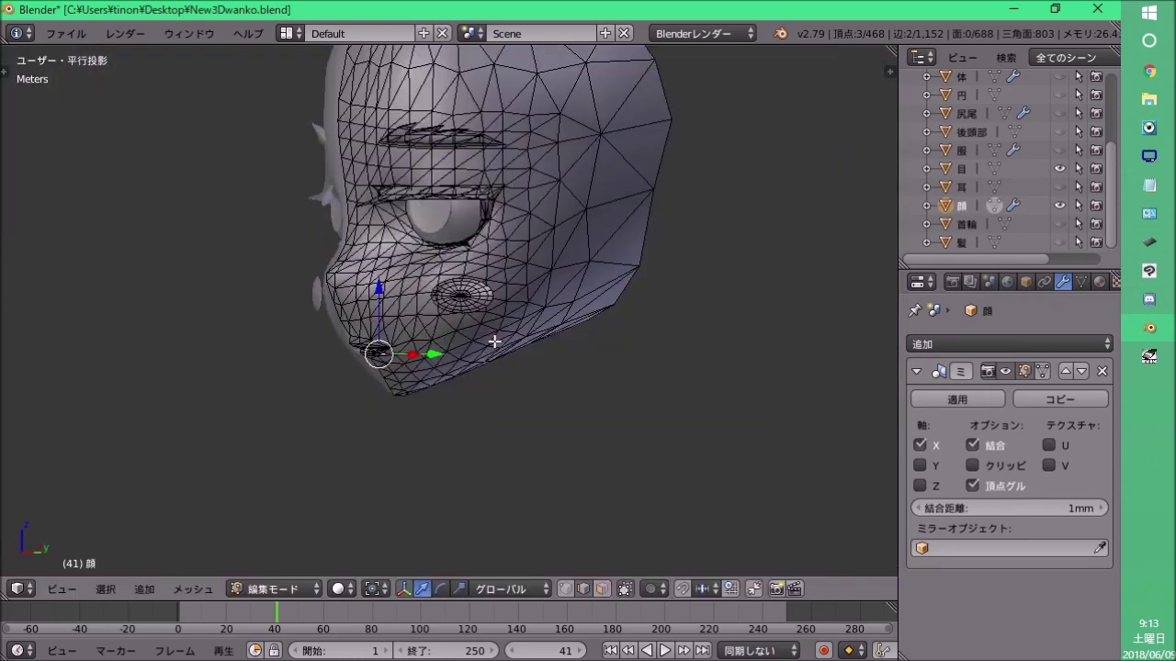
Hide most of the face mesh and the linked cheek patch to expose the mouth loop.
key(h)
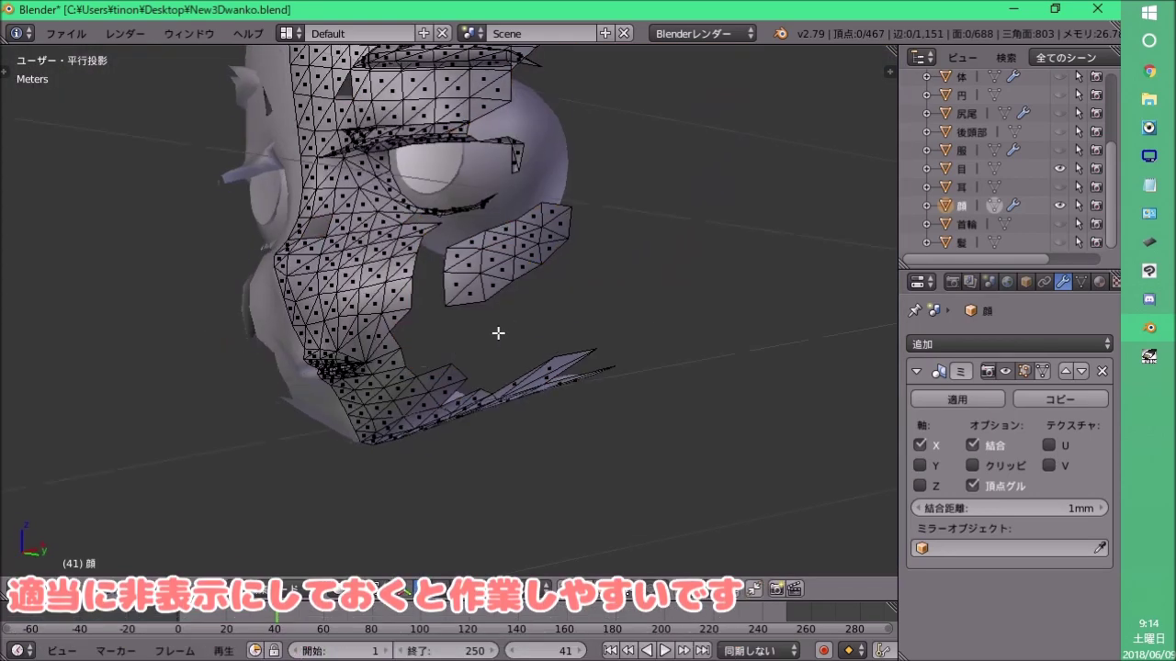
key(l)
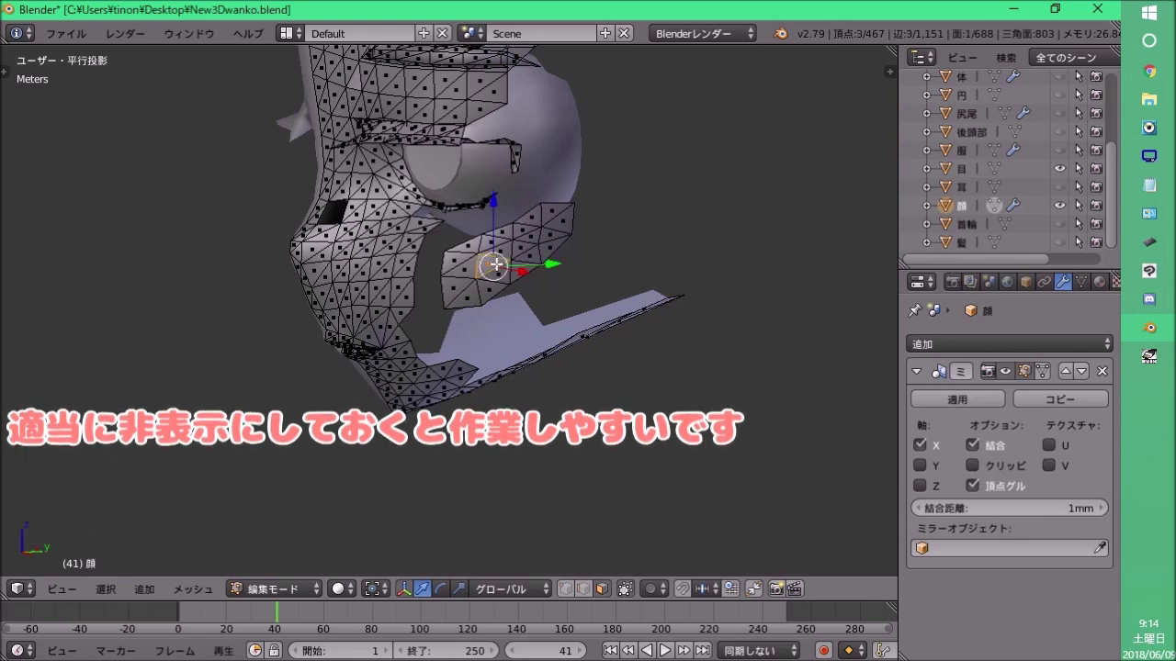
key(h)
mouse_move(496, 263)
middle_down()
mouse_move(402, 370)
mouse_move(533, 349)
mouse_move(459, 336)
mouse_move(606, 352)
mouse_move(499, 315)
mouse_move(475, 278)
mouse_move(357, 336)
middle_up()
scroll(499, 315, up, 3)
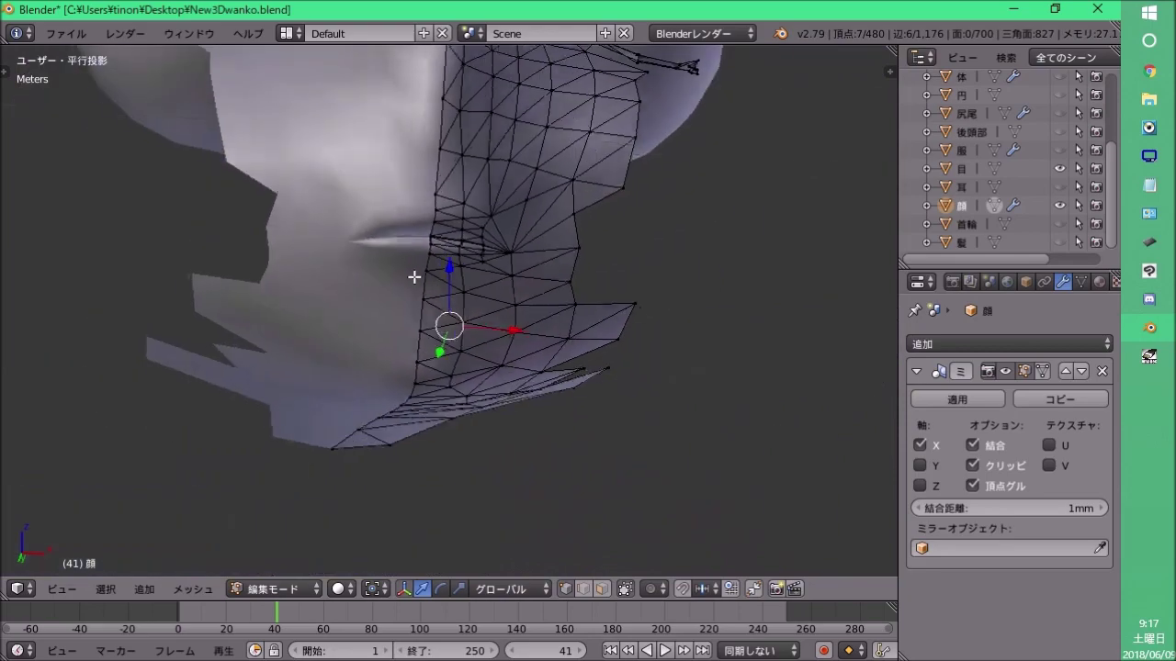
mouse_move(414, 276)
middle_down()
mouse_move(318, 322)
mouse_move(131, 367)
mouse_move(543, 364)
mouse_move(643, 321)
mouse_move(478, 319)
mouse_move(490, 313)
mouse_move(442, 252)
middle_up()
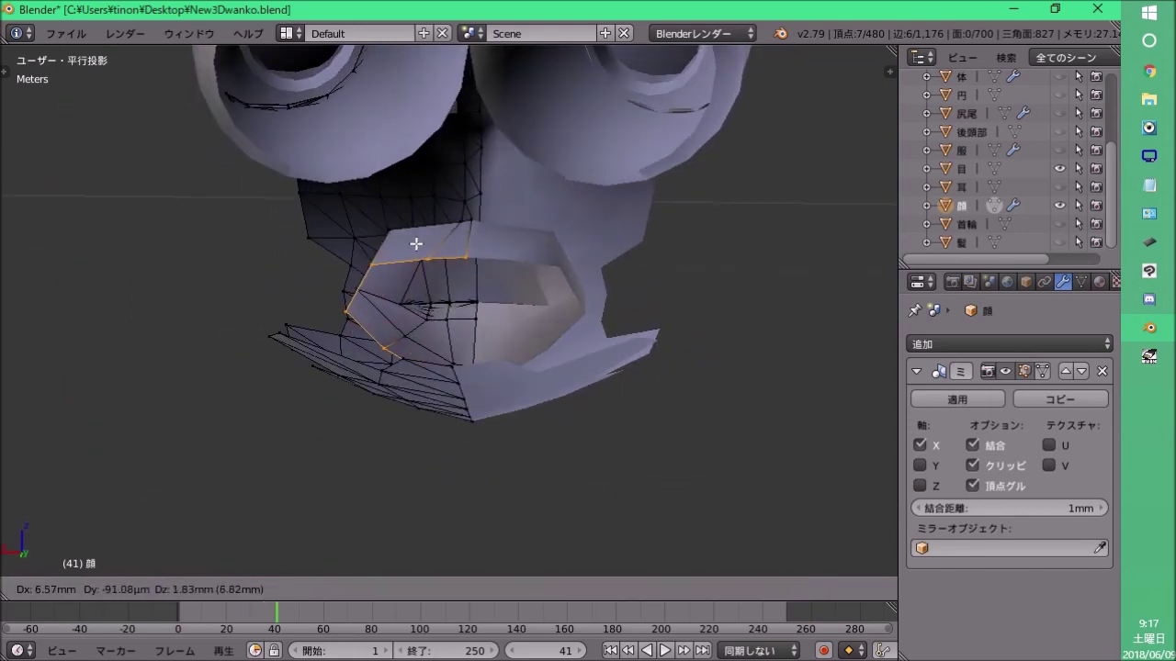
Move the mouth vertices back to shape the cavity behind the lips.
middle_drag(407, 317, 604, 304)
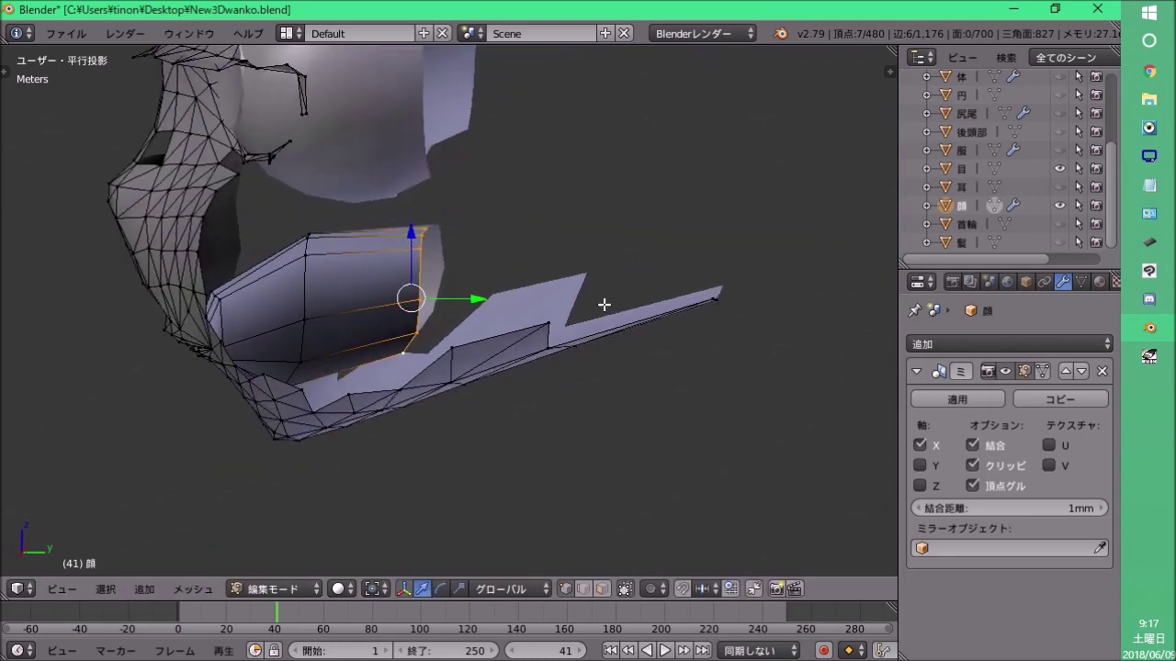
mouse_move(459, 303)
middle_down()
mouse_move(362, 314)
mouse_move(453, 322)
middle_up()
mouse_move(510, 273)
middle_down()
mouse_move(571, 231)
mouse_move(601, 256)
middle_up()
click(632, 236)
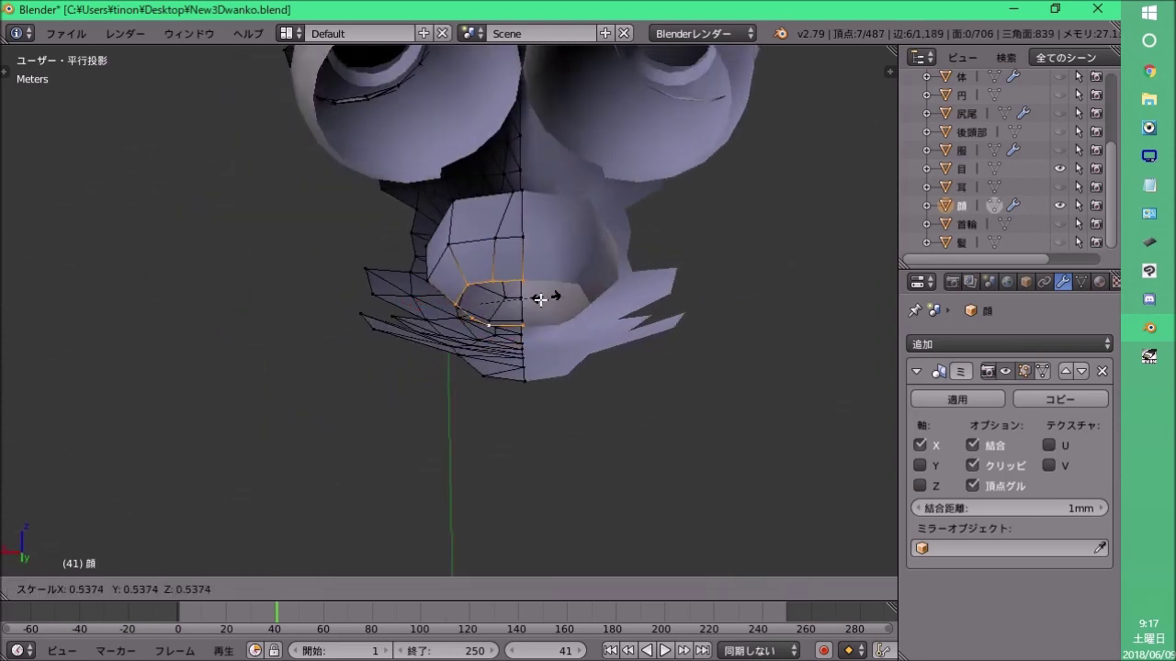
mouse_move(516, 311)
middle_down()
mouse_move(612, 328)
mouse_move(664, 308)
mouse_move(496, 359)
mouse_move(635, 339)
mouse_move(639, 304)
mouse_move(597, 294)
mouse_move(529, 315)
middle_up()
key(g)
scroll(632, 297, up, 2)
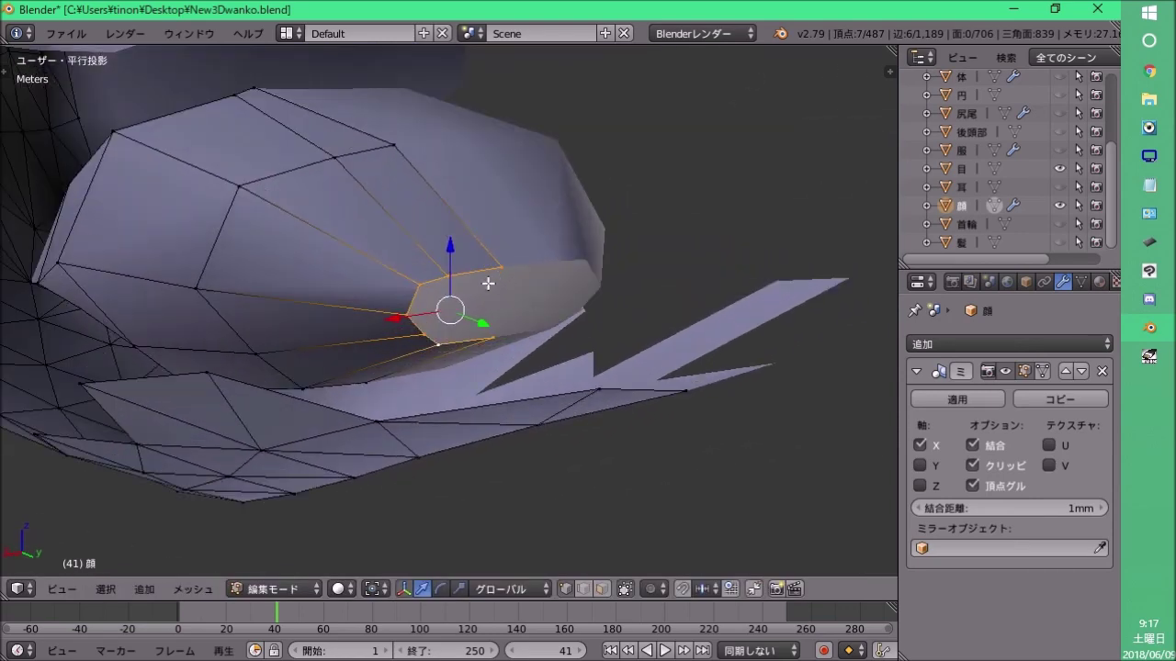
scroll(458, 304, up, 2)
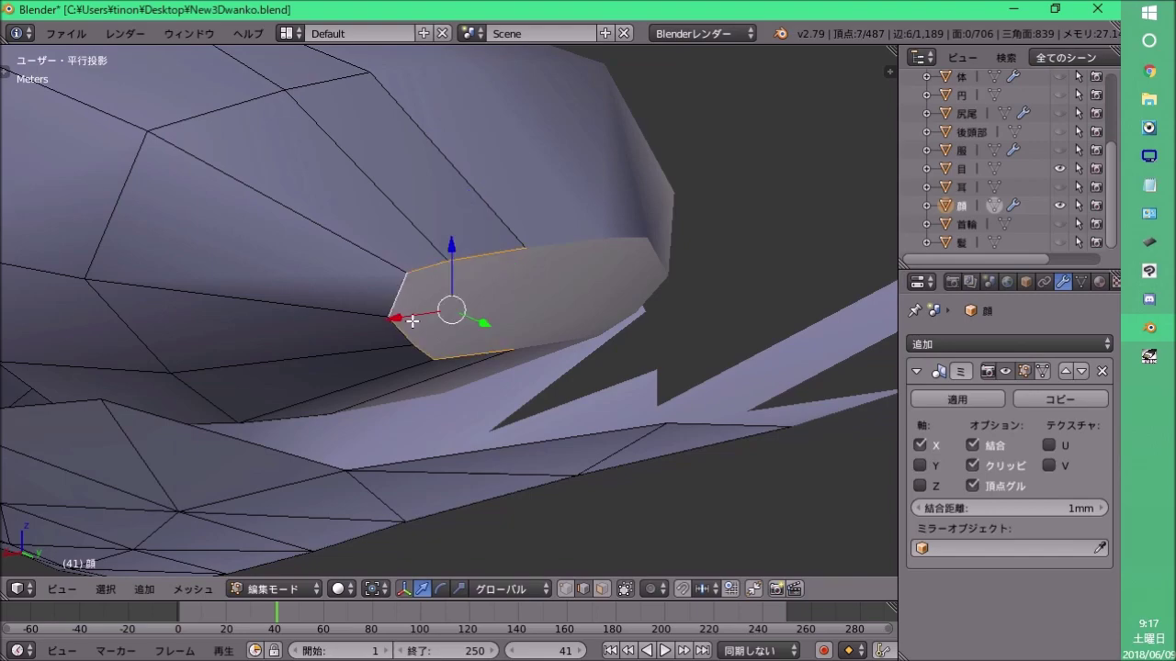
mouse_move(413, 326)
middle_down()
mouse_move(322, 349)
mouse_move(546, 334)
mouse_move(284, 362)
mouse_move(475, 339)
mouse_move(516, 312)
mouse_move(334, 368)
mouse_move(184, 380)
mouse_move(394, 340)
mouse_move(272, 360)
mouse_move(583, 339)
mouse_move(517, 344)
mouse_move(481, 325)
mouse_move(546, 316)
mouse_move(350, 334)
mouse_move(556, 375)
mouse_move(502, 365)
mouse_move(483, 341)
mouse_move(483, 362)
mouse_move(494, 346)
mouse_move(473, 323)
middle_up()
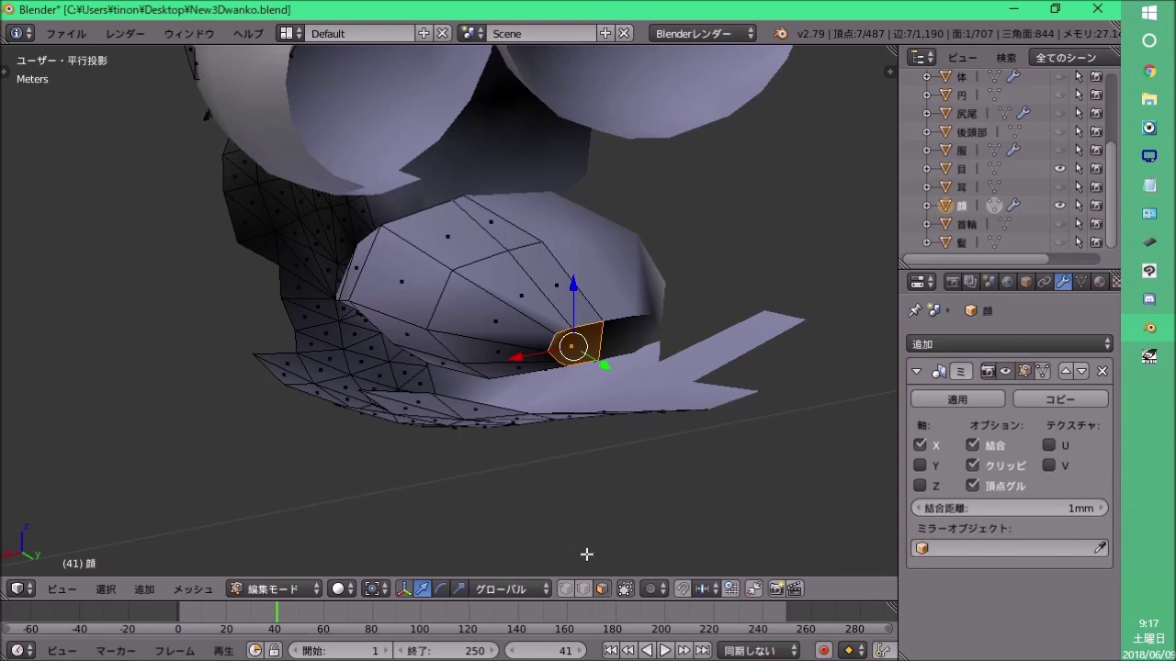
mouse_move(500, 285)
middle_down()
mouse_move(468, 362)
mouse_move(484, 353)
middle_up()
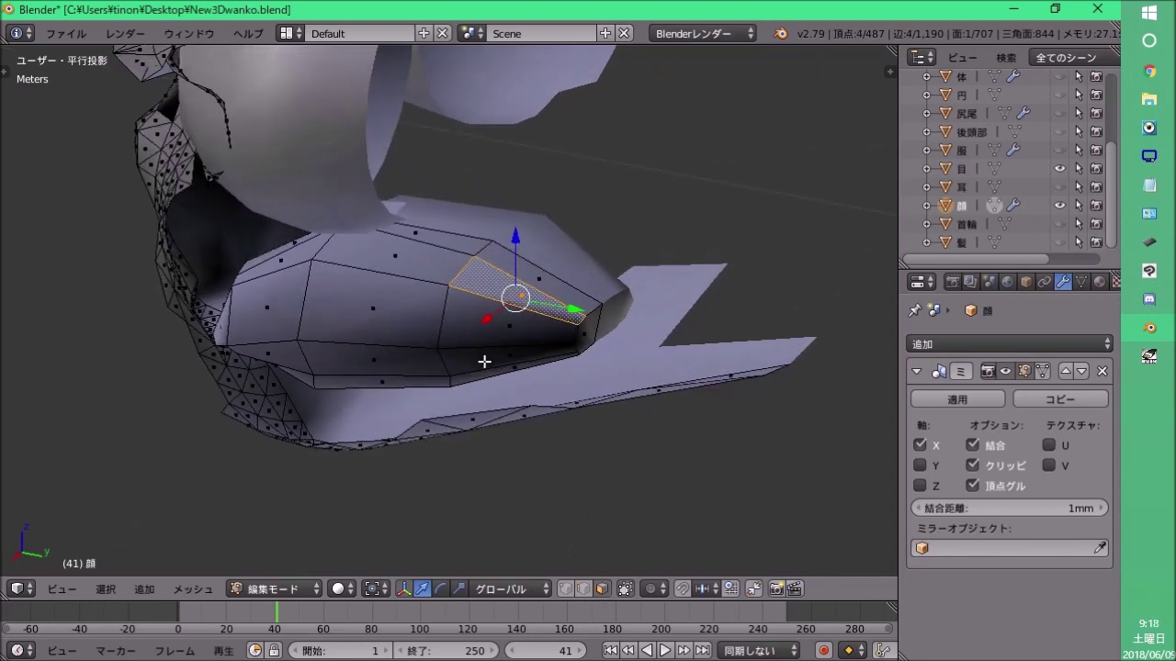
Add a cylinder (円柱) from the Tool Shelf for the teeth.
key(t)
scroll(484, 362, down, 5)
click(98, 195)
scroll(396, 280, down, 5)
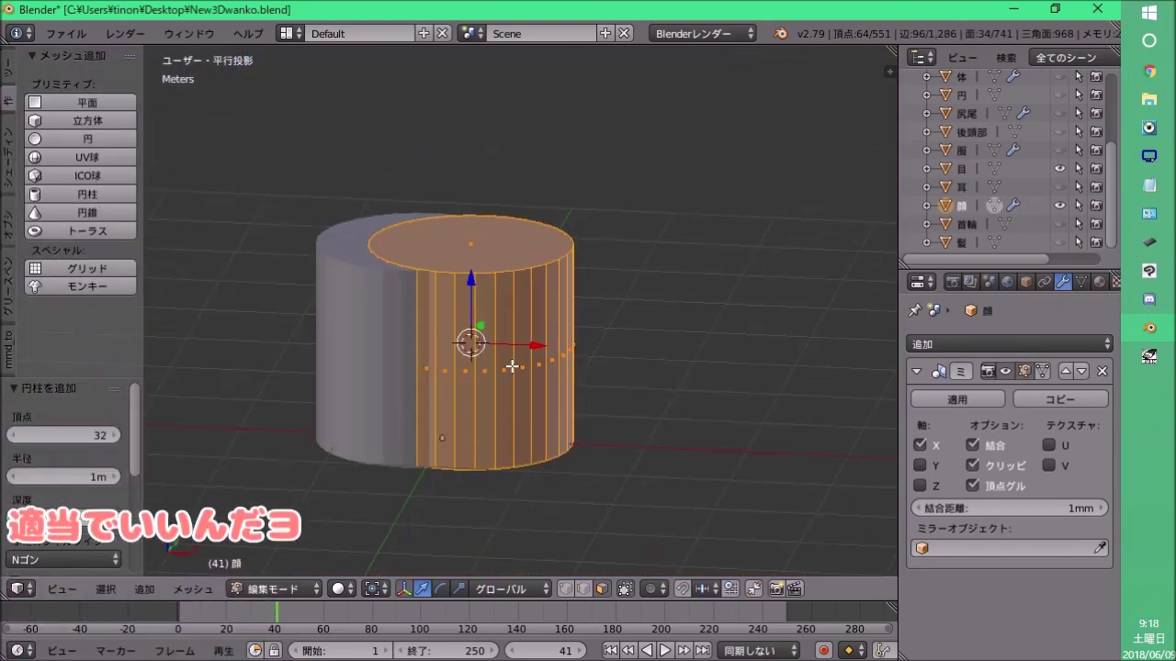
Turn off mirror clipping and move the cylinder beside its mirror copy.
scroll(510, 367, up, 2)
click(973, 466)
key(g)
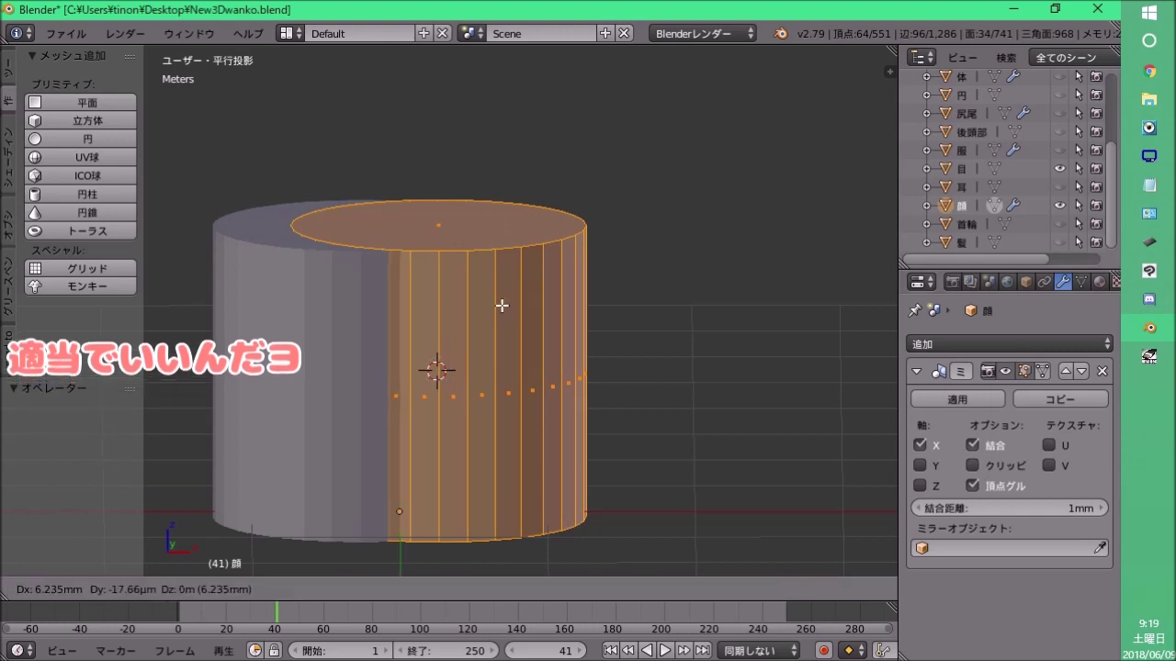
click(611, 288)
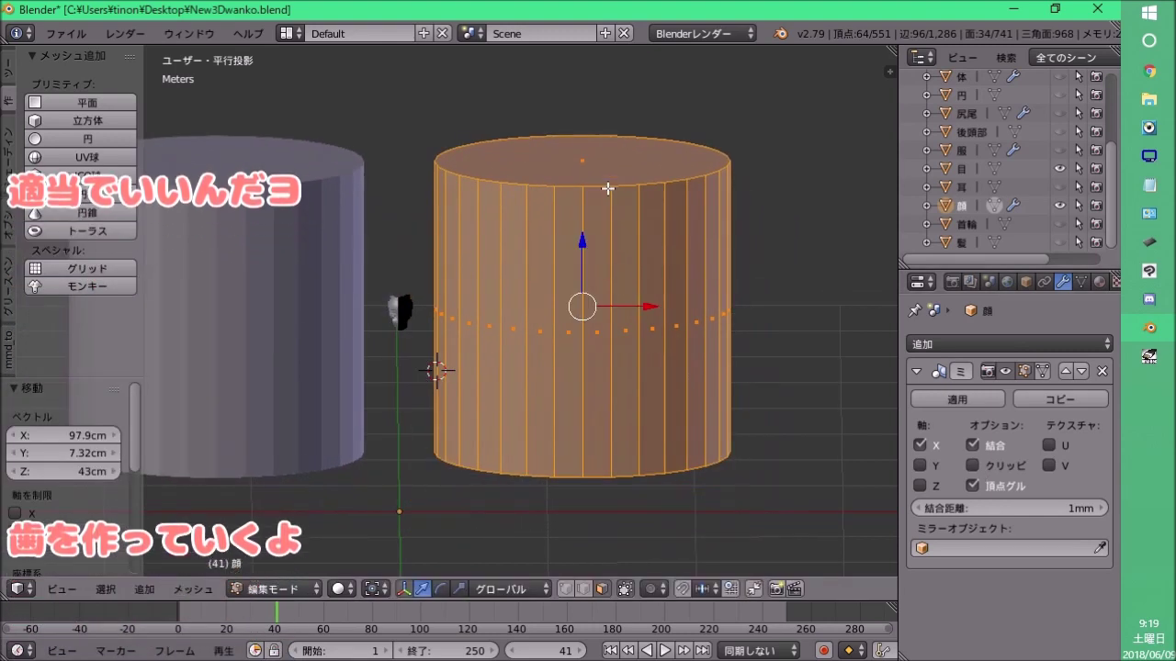
Flatten the cylinder into a disc by moving its top face down along Z.
right_click(581, 163)
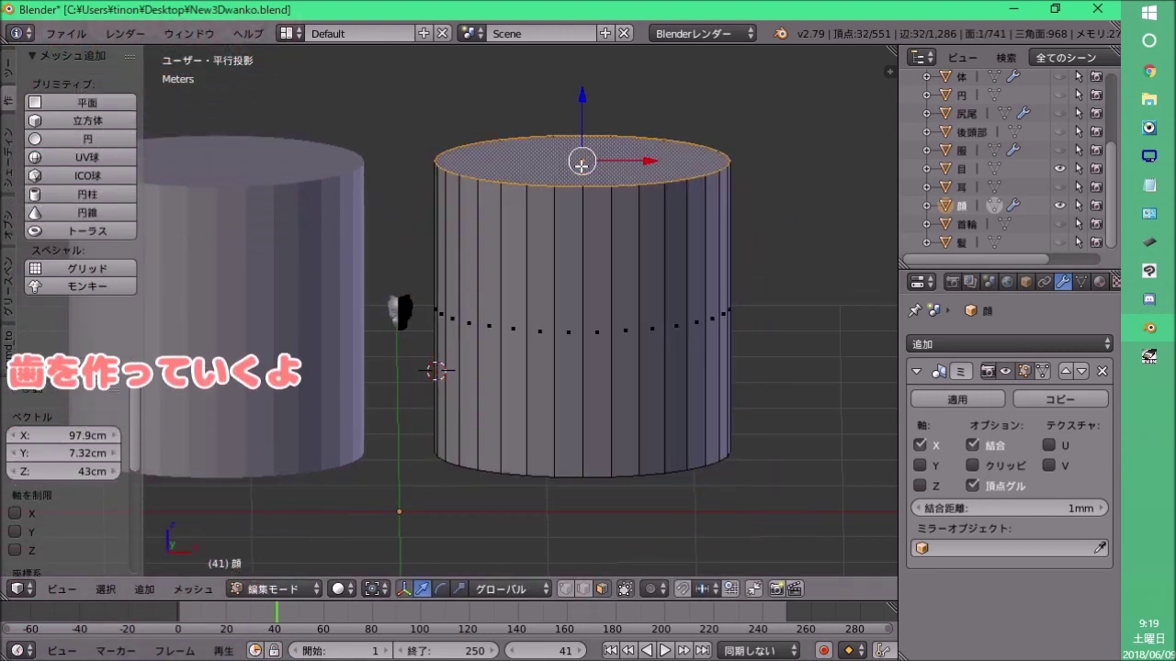
key(g)
key(z)
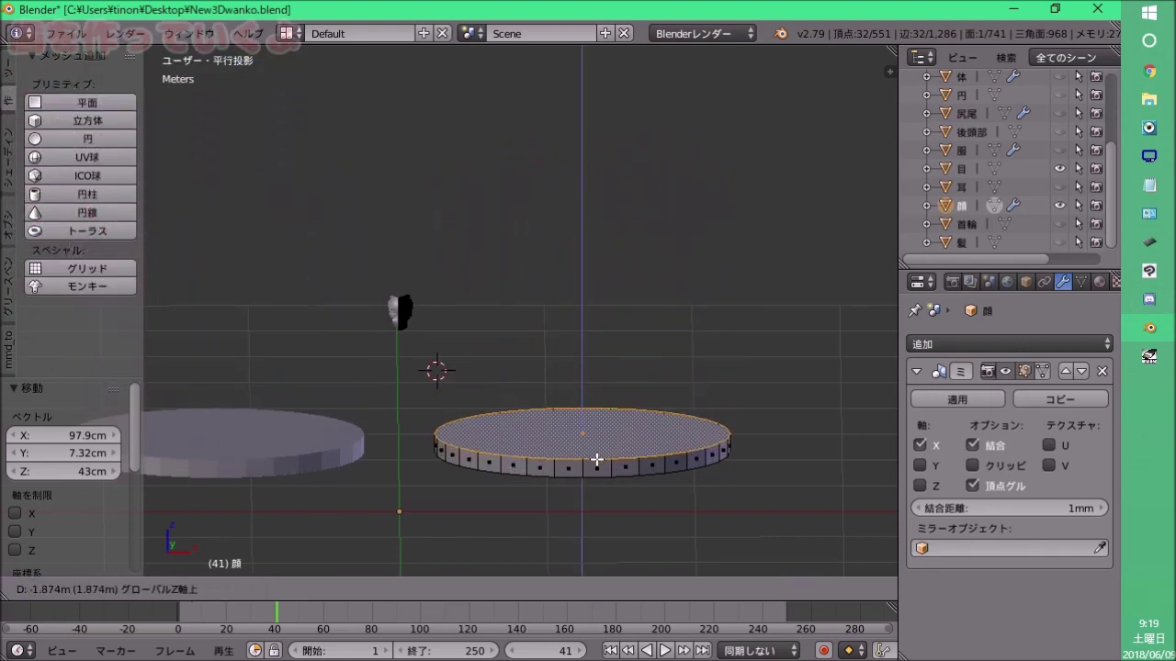
click(599, 457)
middle_drag(599, 457, 489, 323)
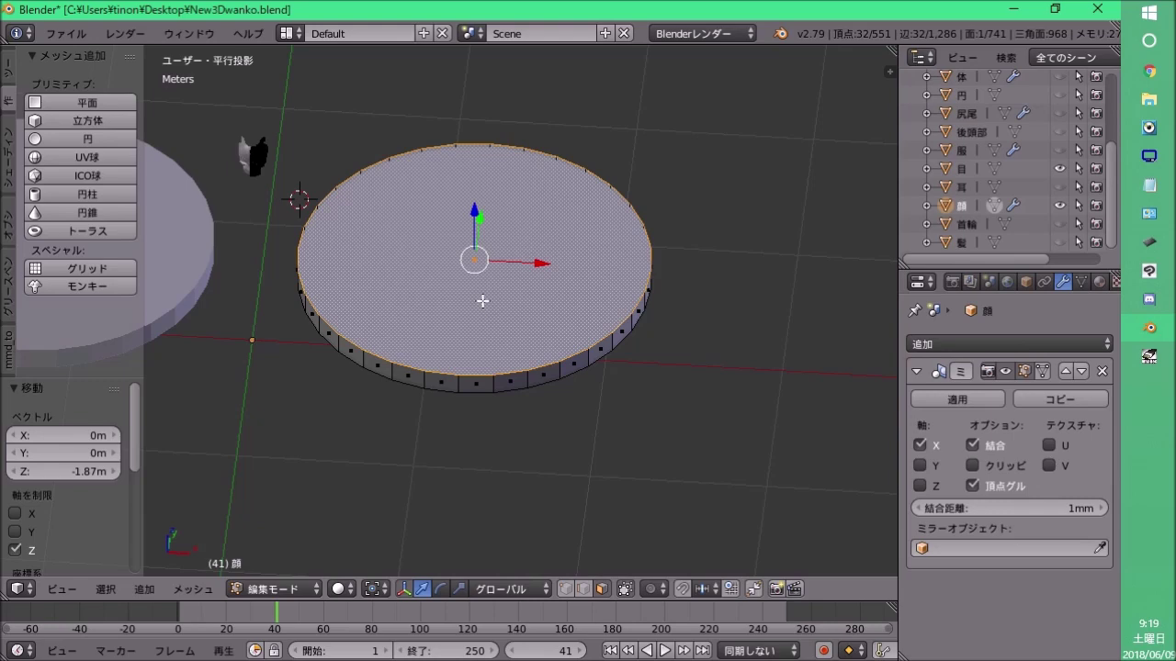
Delete the disc's top and bottom caps, leaving only the ring wall.
key(x)
click(451, 347)
key(x)
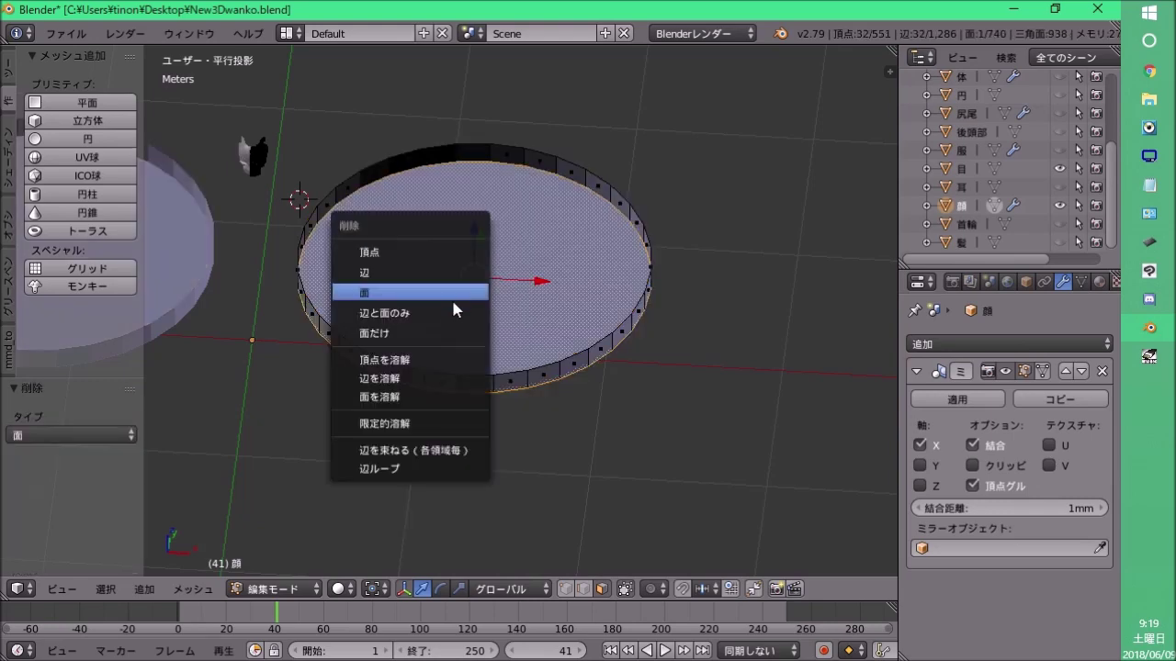
click(453, 302)
middle_drag(468, 399, 473, 299)
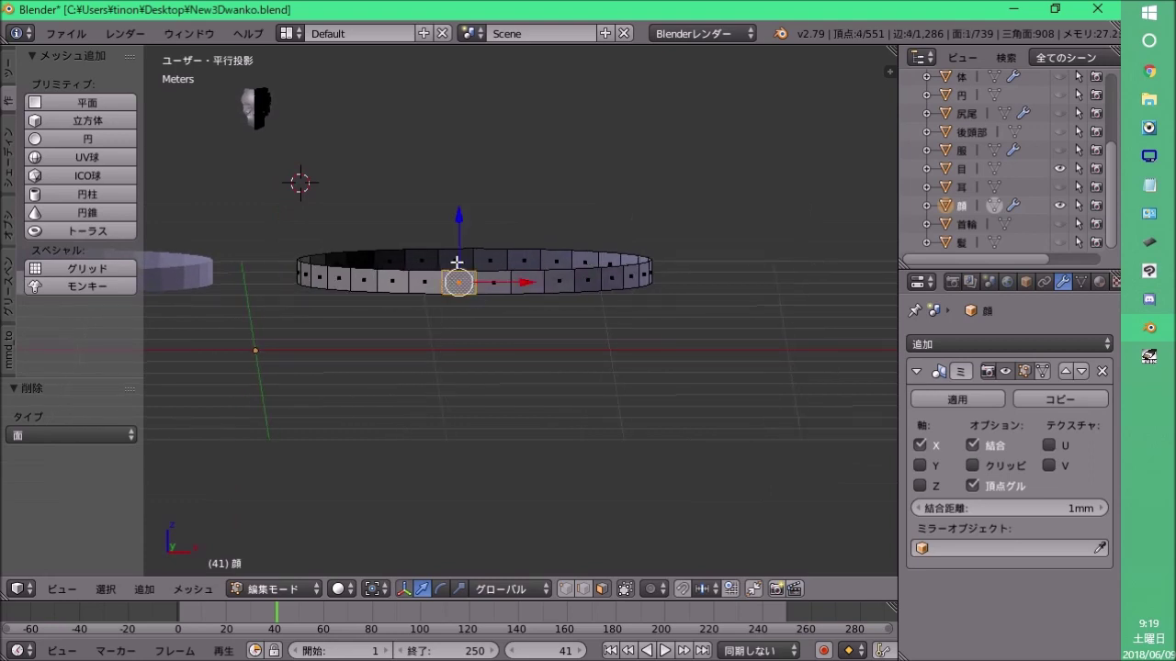
middle_drag(457, 263, 458, 217)
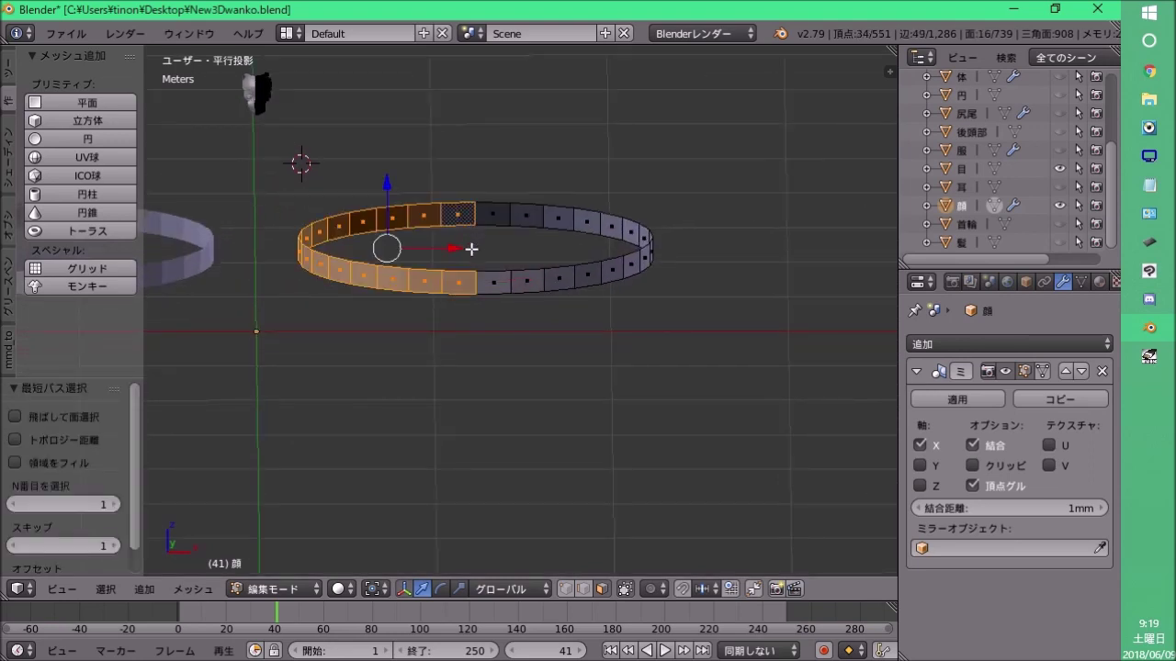
Delete half of the ring, then select and reposition the remaining linked piece.
key(x)
click(472, 254)
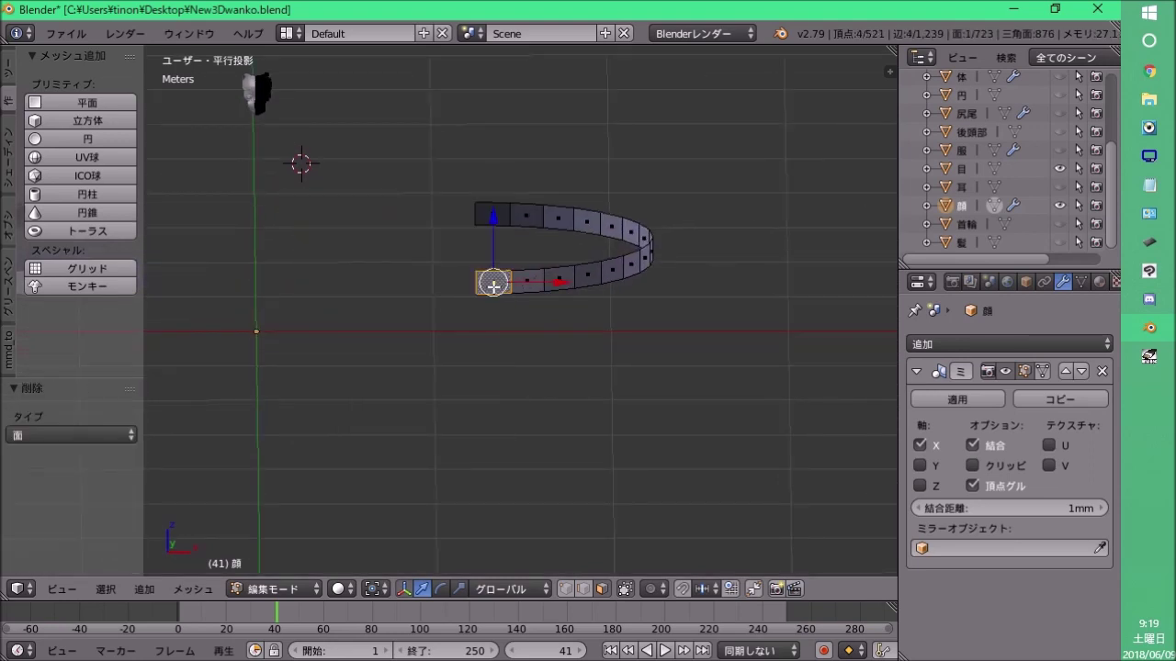
key(l)
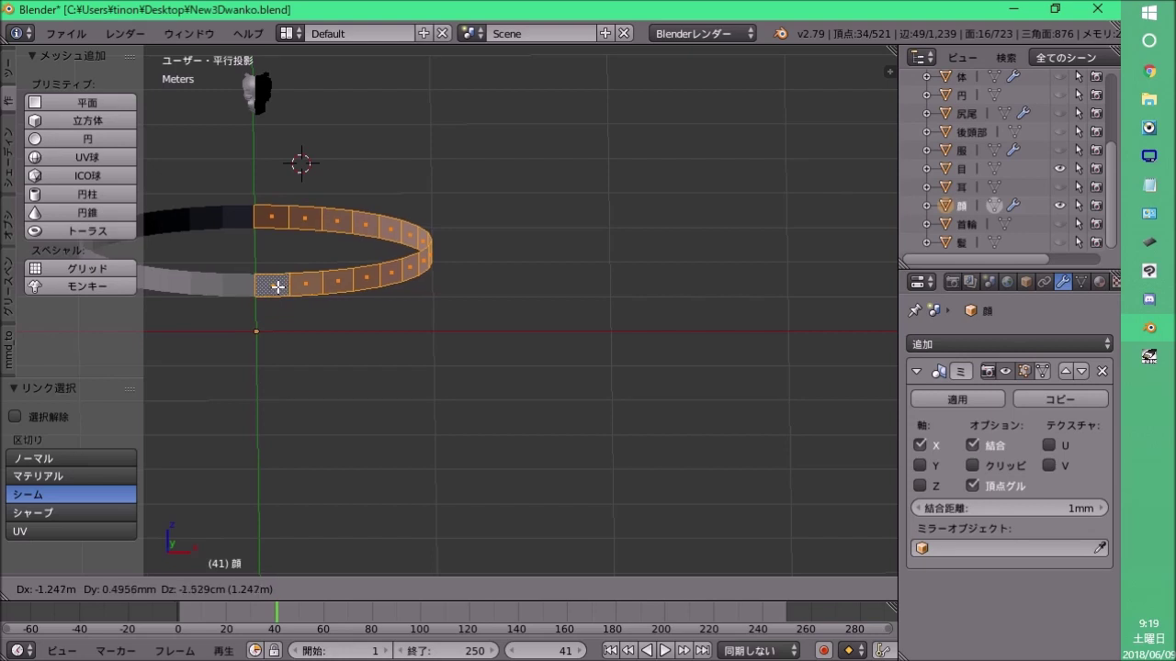
click(277, 286)
middle_drag(278, 287, 166, 333)
mouse_move(347, 304)
middle_down()
mouse_move(380, 283)
mouse_move(709, 265)
middle_up()
scroll(380, 276, up, 3)
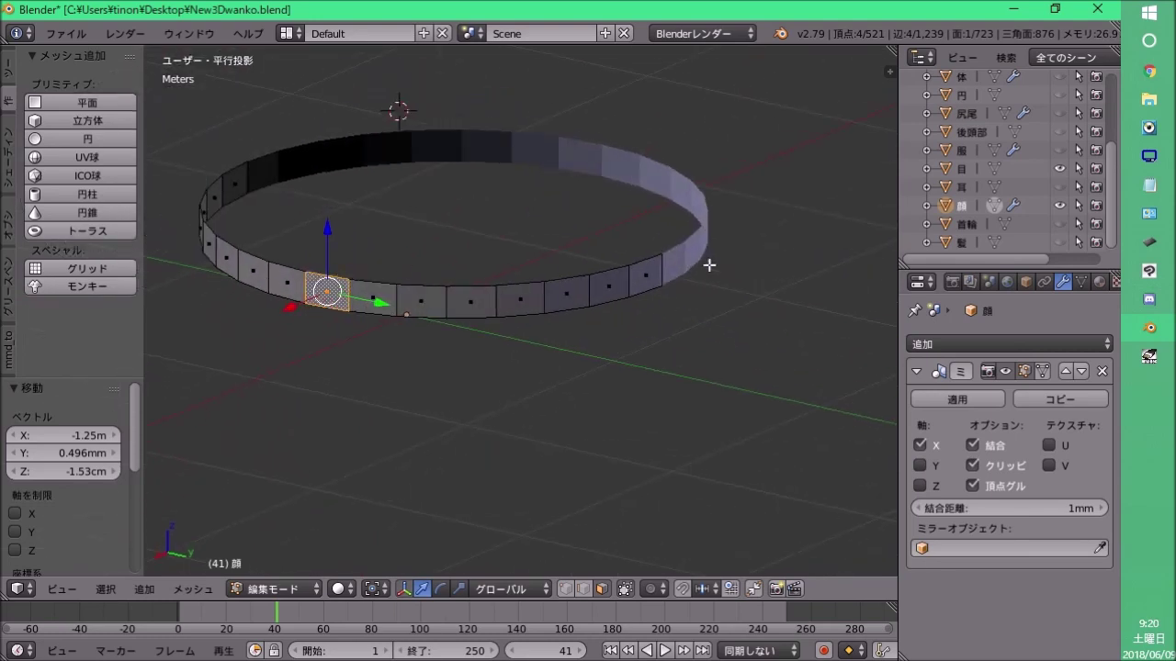
ctrl+click(651, 277)
Delete the selected ring faces to open the teeth ring into a strip.
key(x)
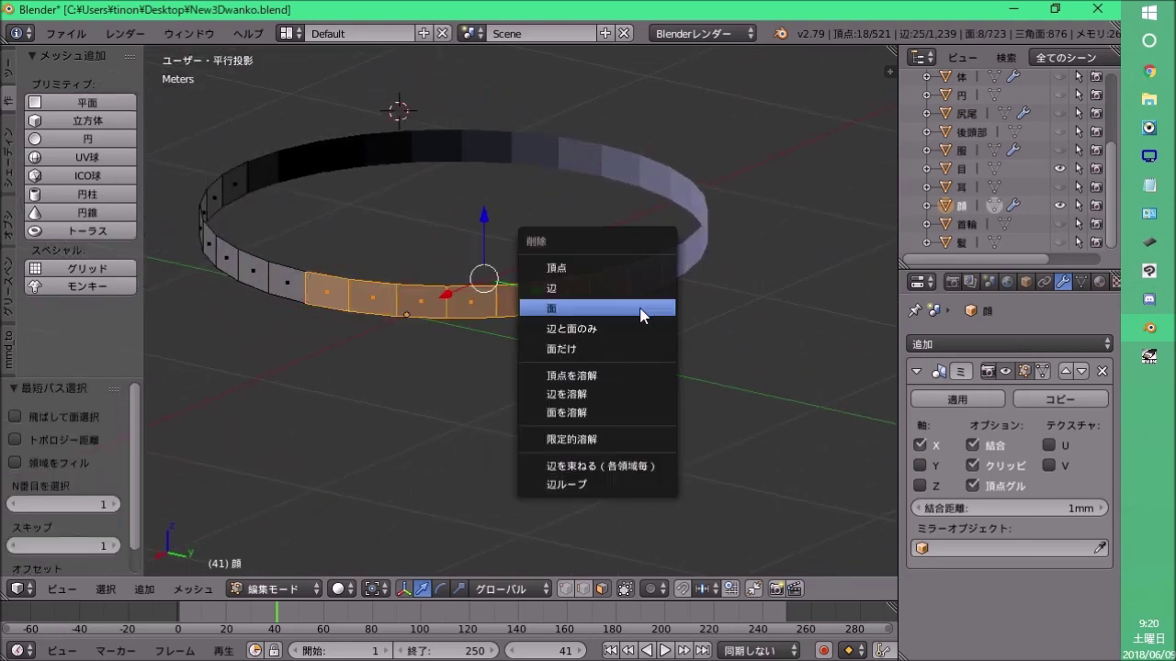
click(642, 315)
scroll(407, 339, down, 3)
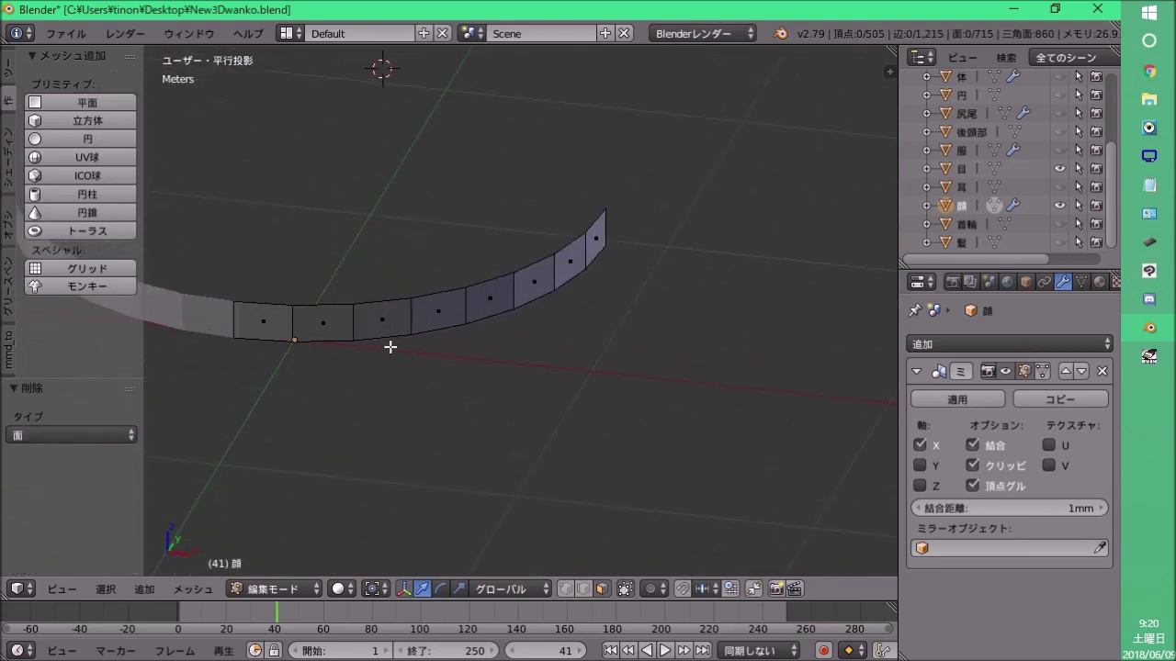
mouse_move(390, 347)
shift+middle_down()
mouse_move(486, 309)
mouse_move(359, 291)
mouse_move(488, 282)
shift+middle_up()
Shrink and rotate the far section of the teeth strip, then shift it along Y.
ctrl+click(693, 200)
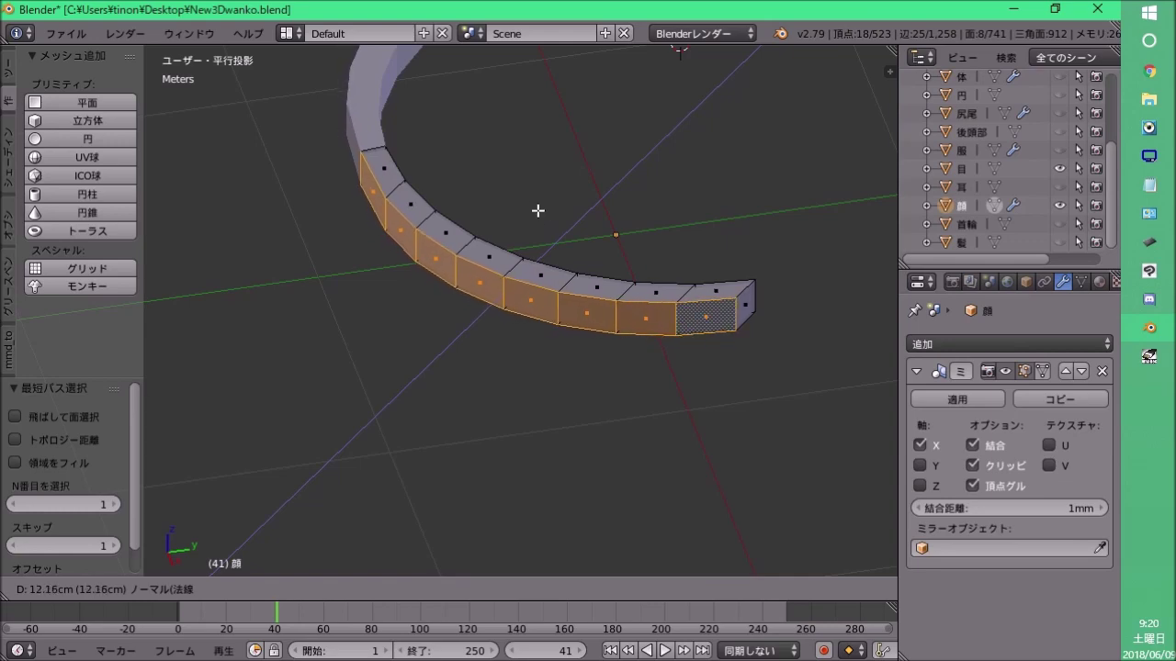
middle_drag(538, 212, 407, 362)
key(s)
click(630, 272)
key(s)
click(577, 294)
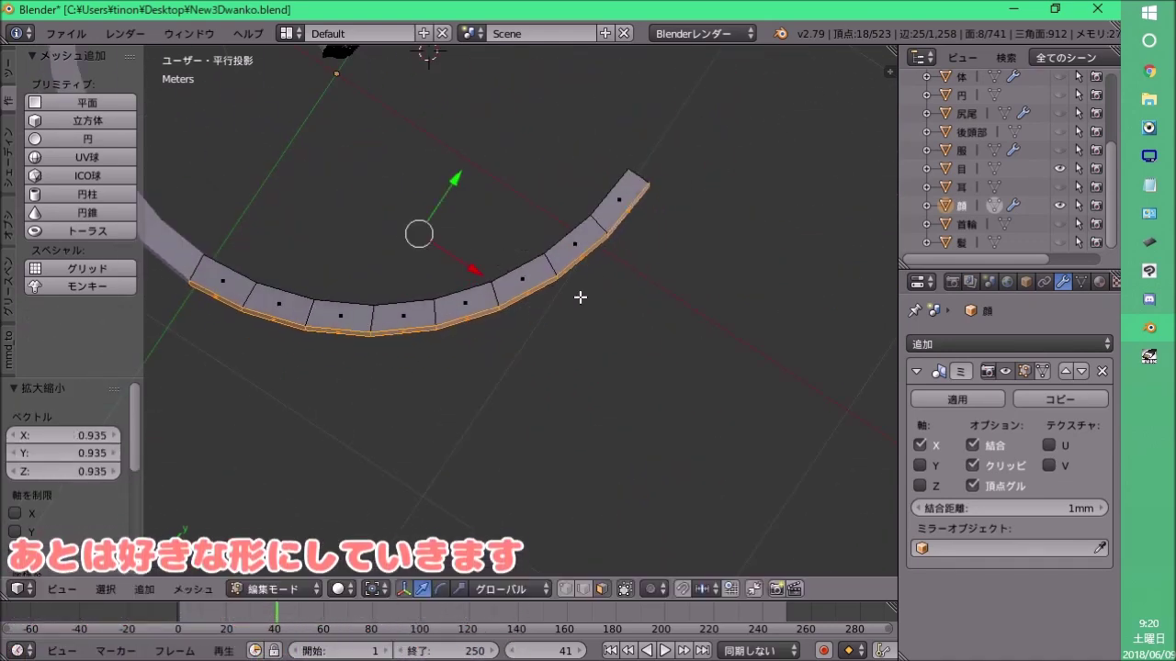
key(r)
click(732, 184)
middle_drag(732, 184, 485, 179)
key(g)
key(y)
click(483, 321)
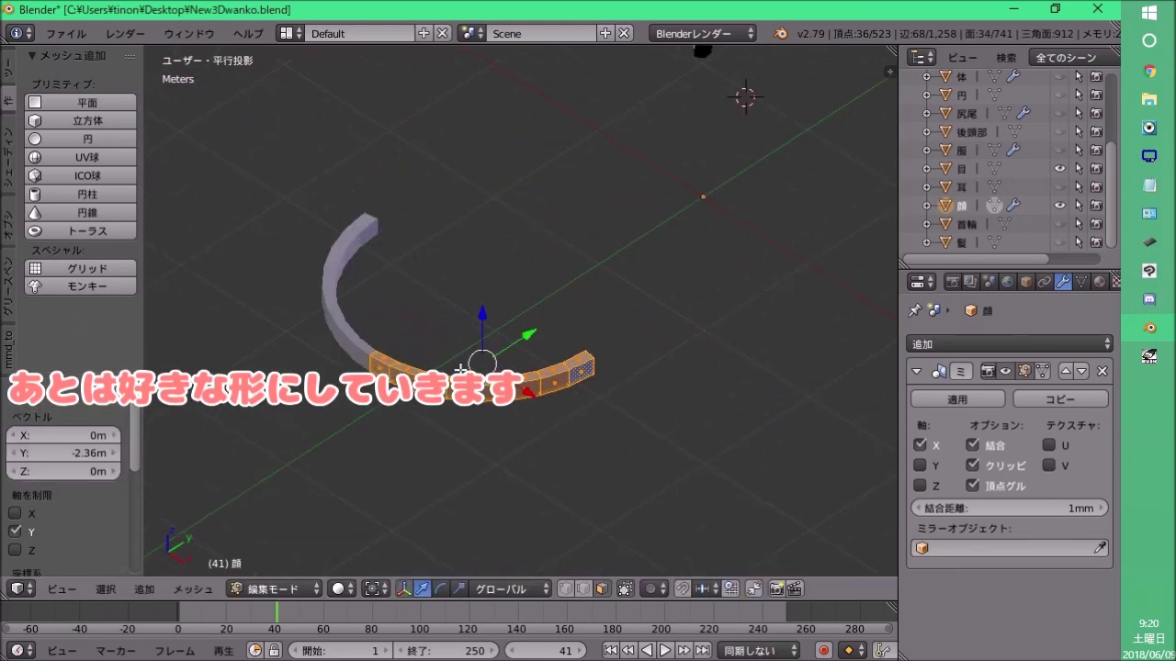
Bend the teeth strip into an arc with a proportional-falloff move in top view.
middle_drag(515, 303, 530, 359)
right_click(530, 358)
key(g)
key(Escape)
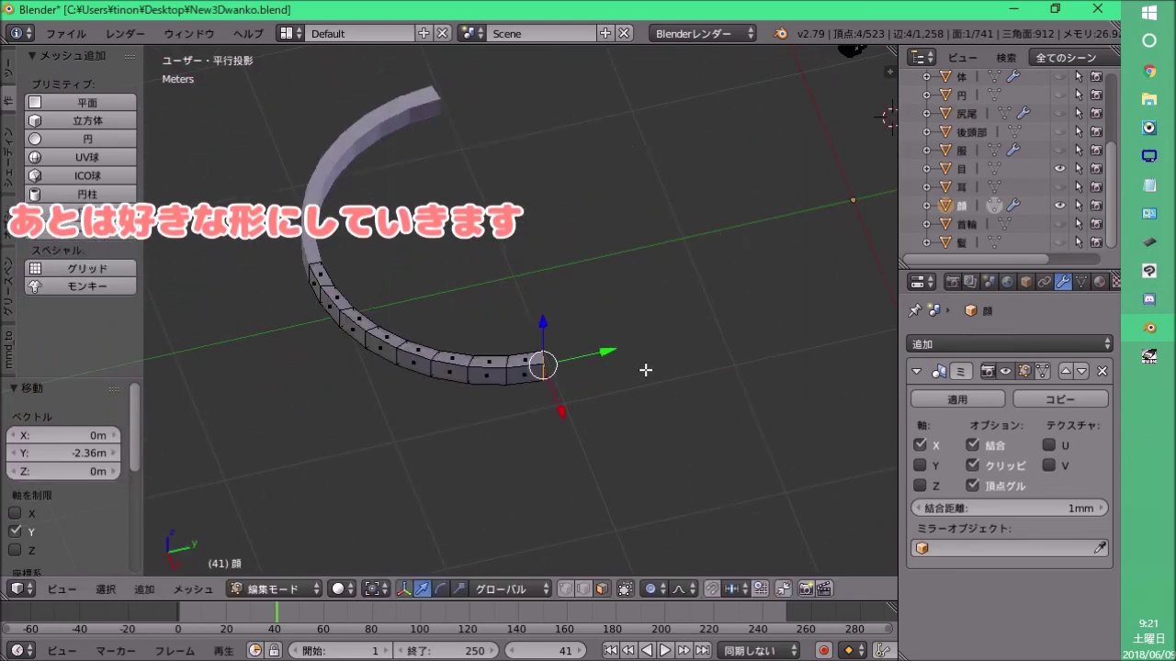
key(KP_3)
key(g)
key(KP_7)
key(Escape)
key(KP_7)
key(g)
click(580, 315)
mouse_move(580, 316)
middle_down()
mouse_move(378, 213)
mouse_move(538, 399)
middle_up()
Move the curved strip from right side view into the mouth, then select the whole strip.
key(g)
key(KP_3)
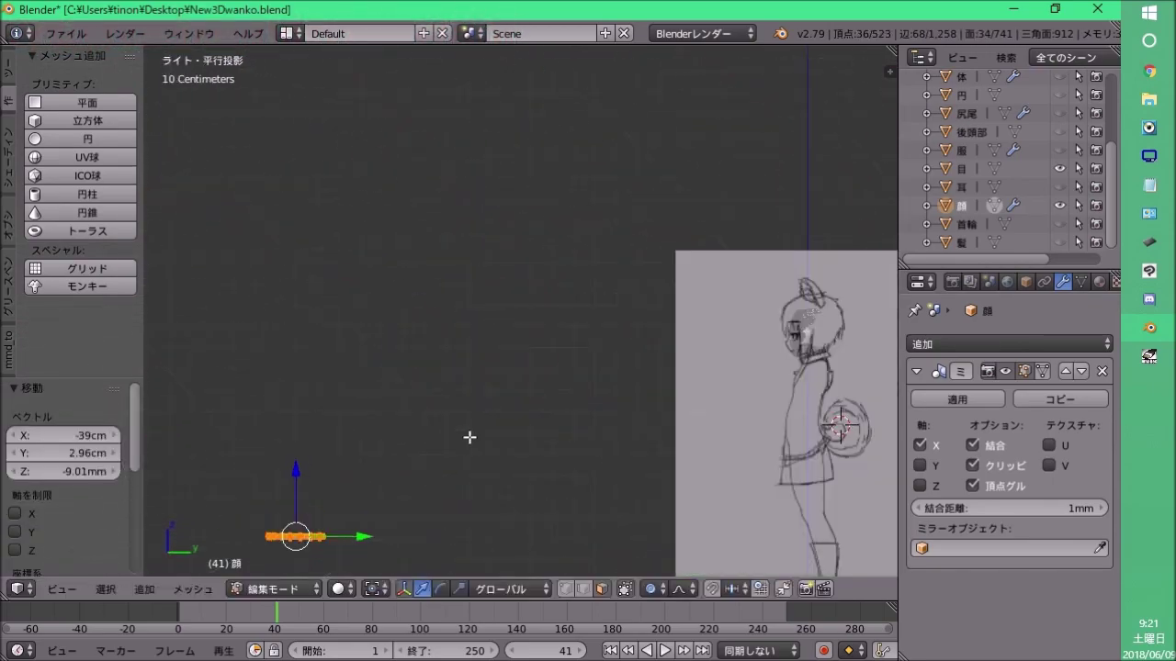
click(266, 496)
middle_drag(266, 496, 520, 286)
scroll(336, 401, up, 5)
mouse_move(337, 401)
middle_down()
mouse_move(328, 336)
mouse_move(418, 381)
mouse_move(538, 355)
middle_up()
key(ctrl+l)
Reposition and tilt the teeth strip in right side view, then inspect the fang on the ring.
key(g)
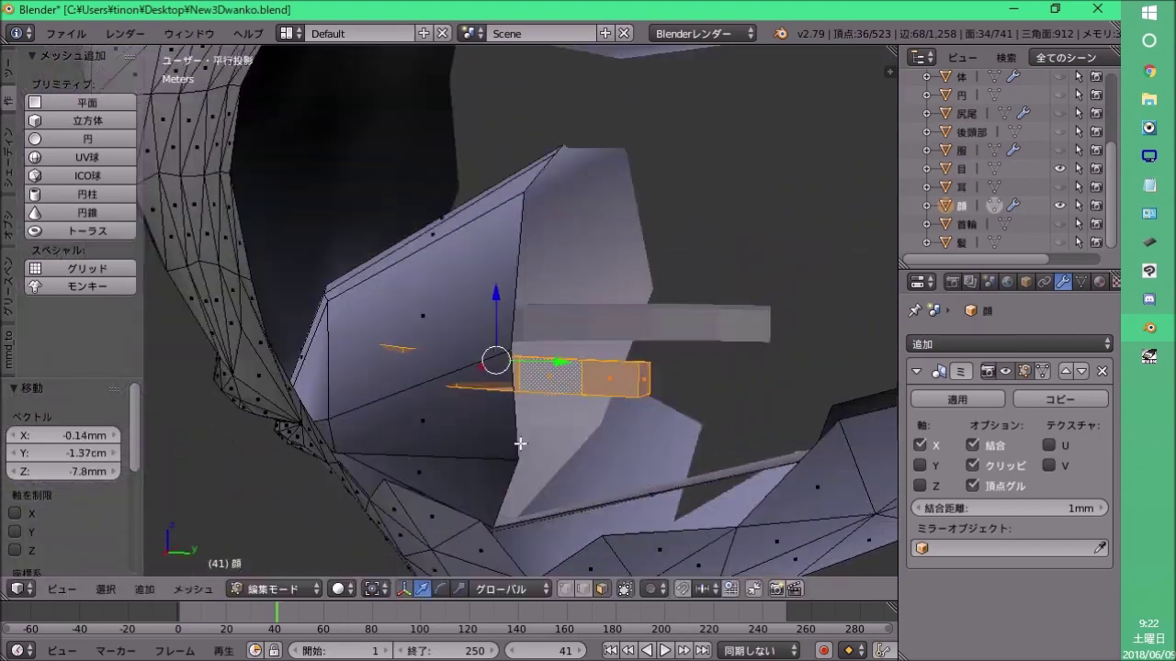
click(572, 403)
key(KP_3)
click(595, 264)
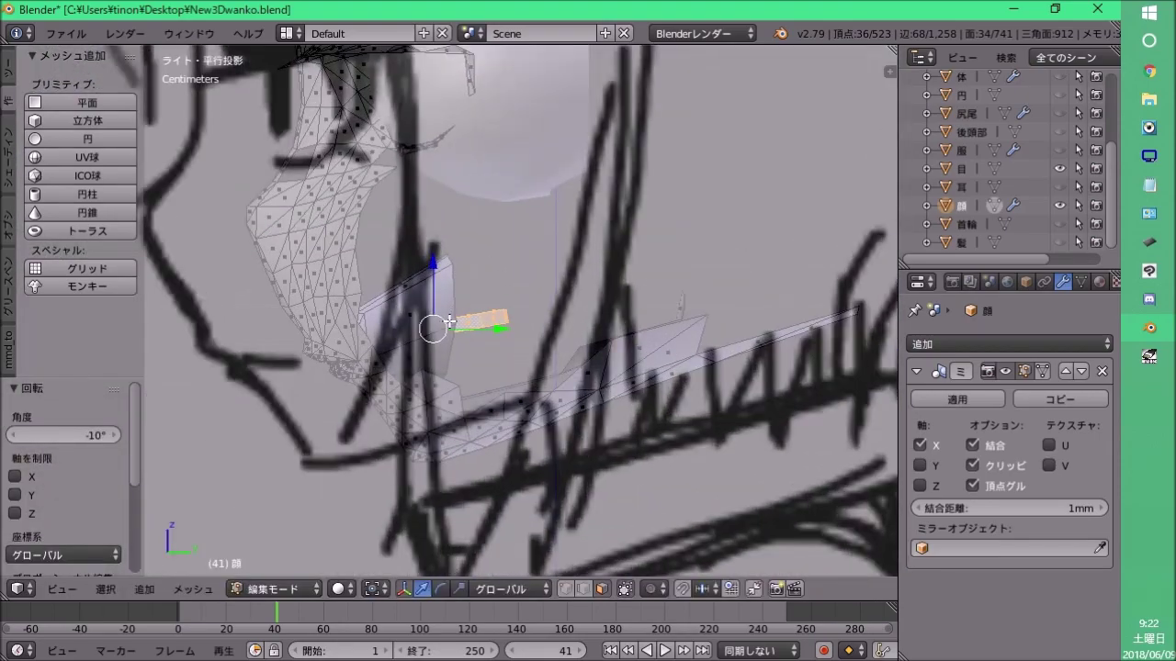
middle_drag(595, 263, 558, 359)
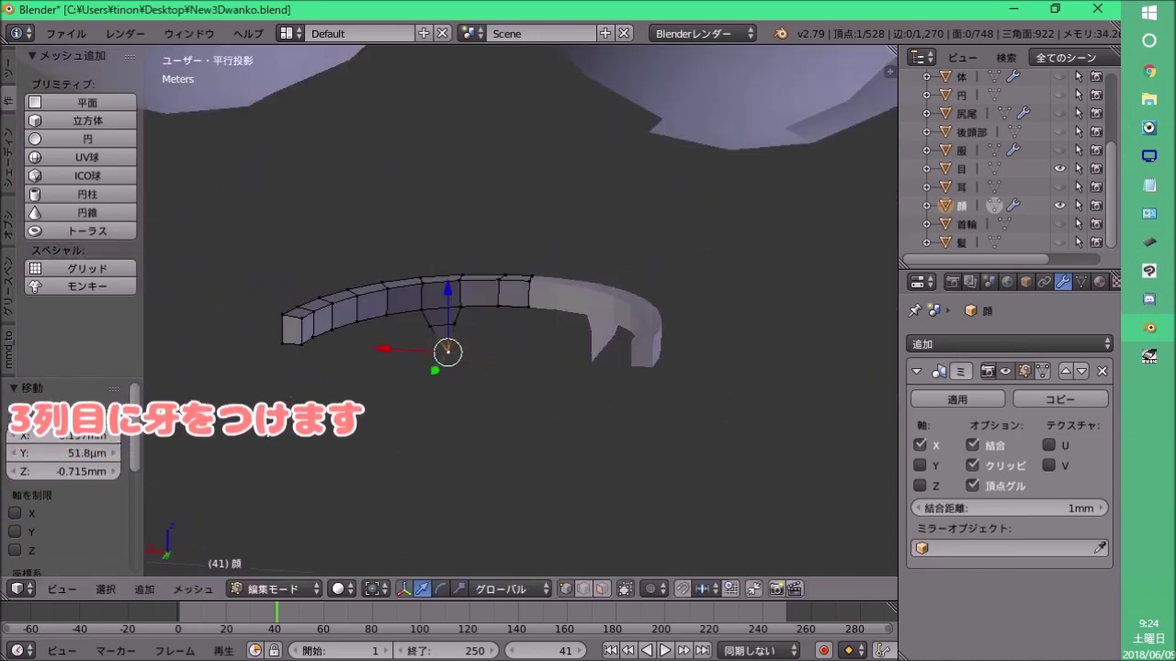
middle_drag(524, 401, 523, 401)
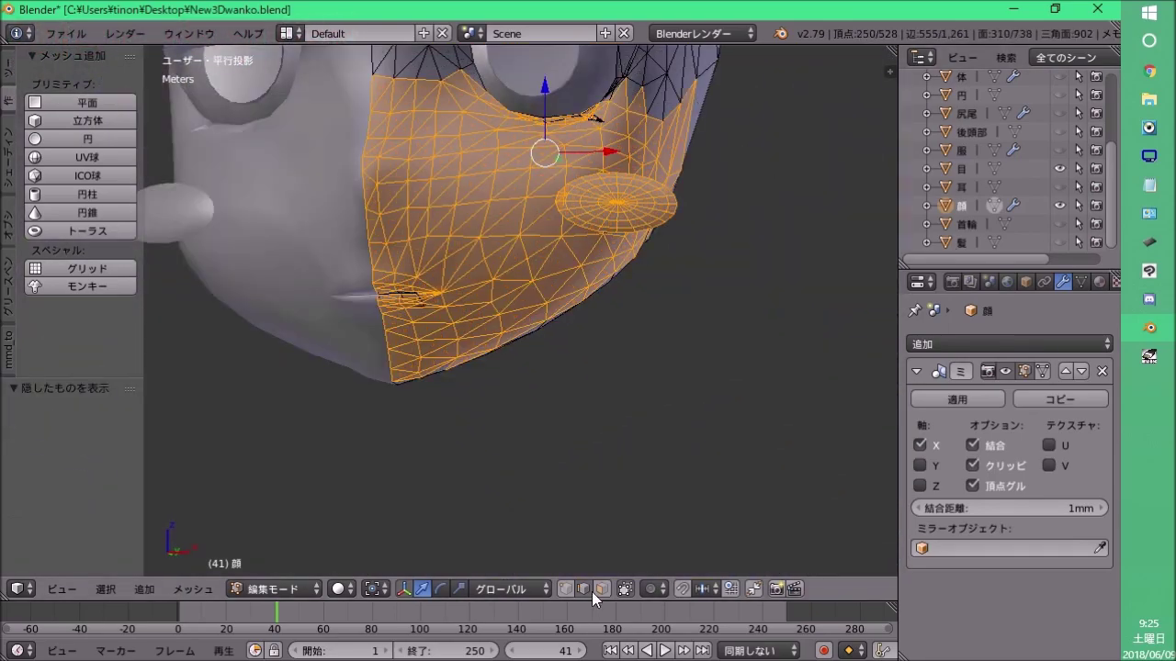
Switch to wireframe shading and right side view, and select the linked teeth strip.
key(z)
click(665, 379)
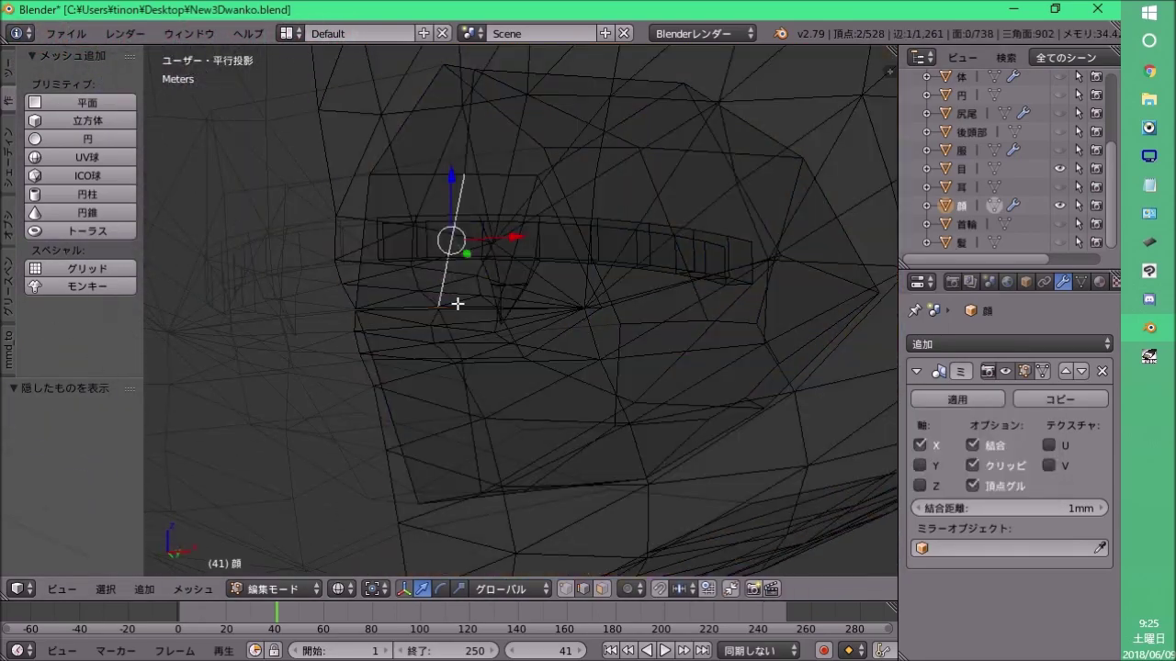
key(KP_3)
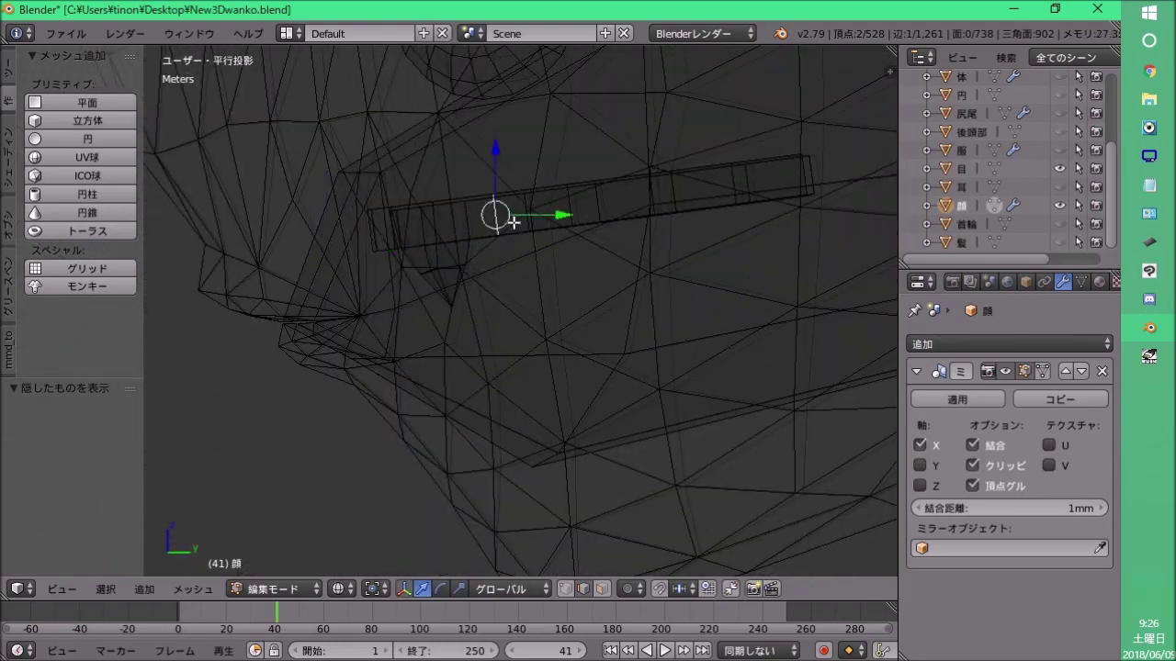
key(l)
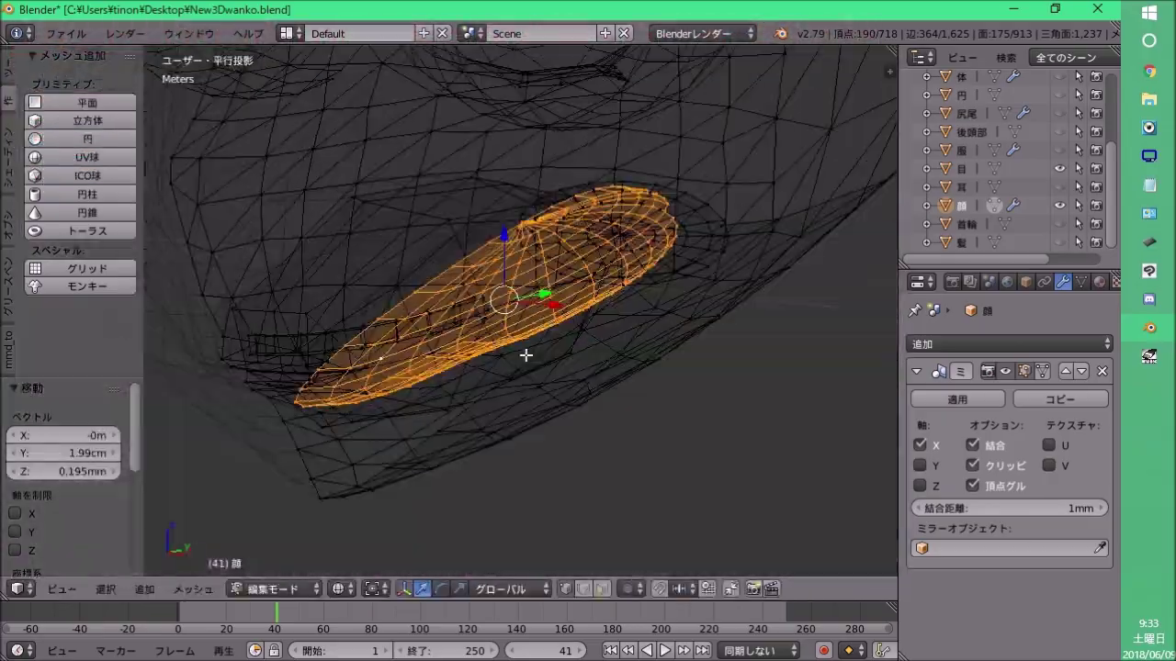
Scale the half-sphere into a flattened, elongated tongue shape.
middle_drag(526, 355, 357, 381)
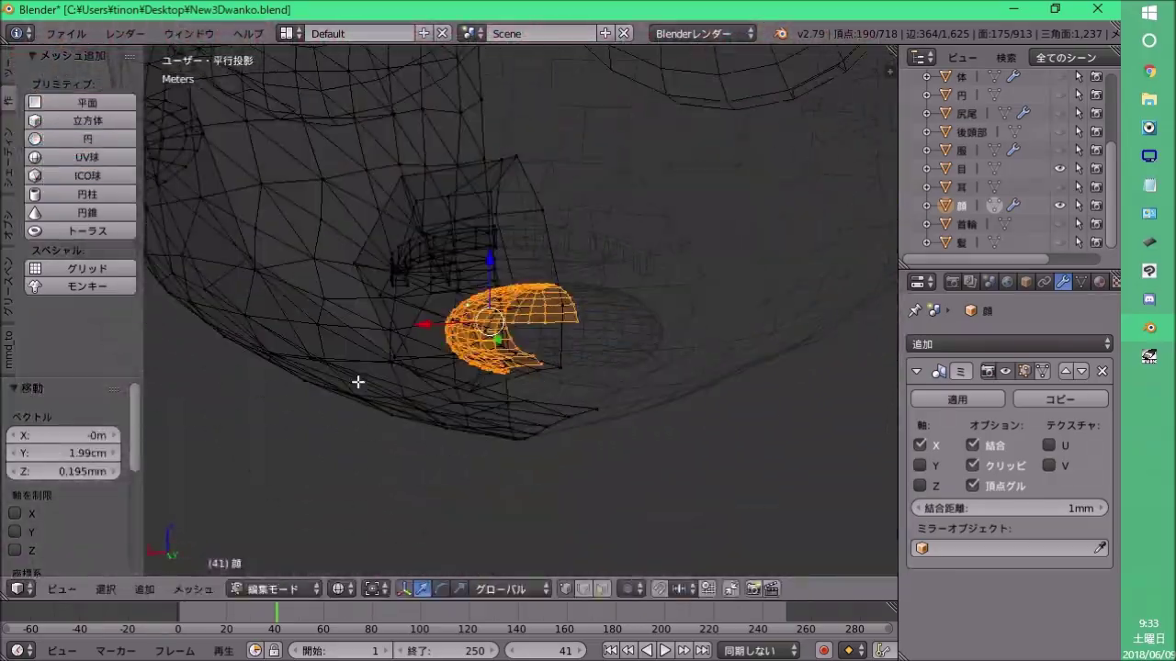
scroll(733, 330, up, 5)
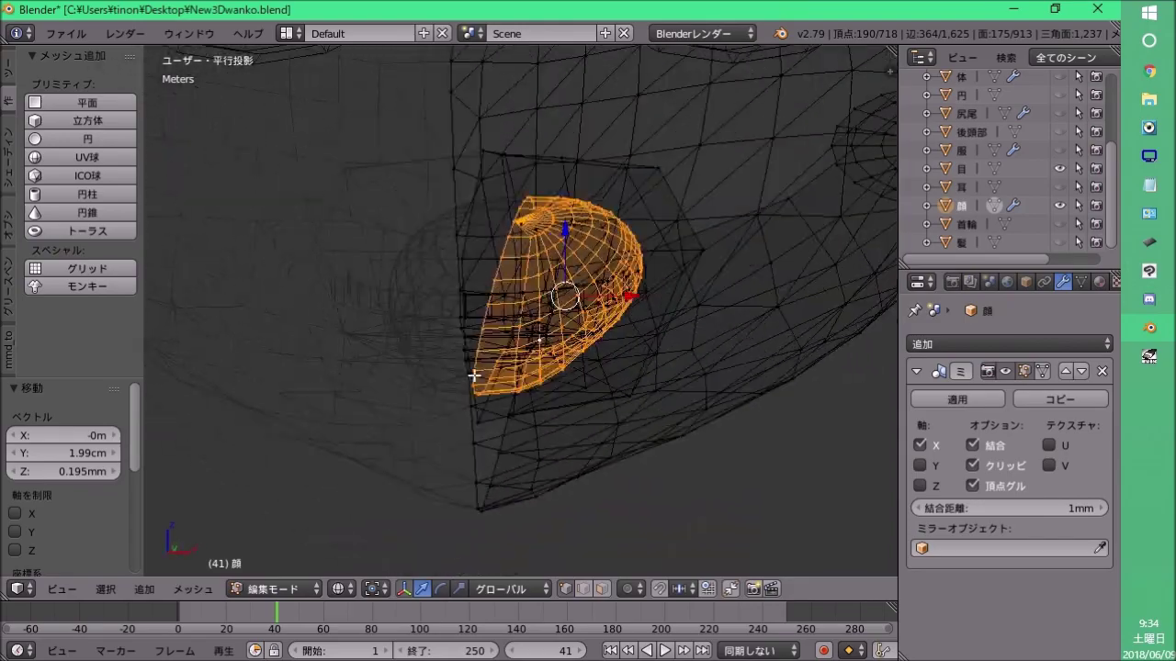
key(g)
click(613, 285)
middle_drag(613, 286, 602, 285)
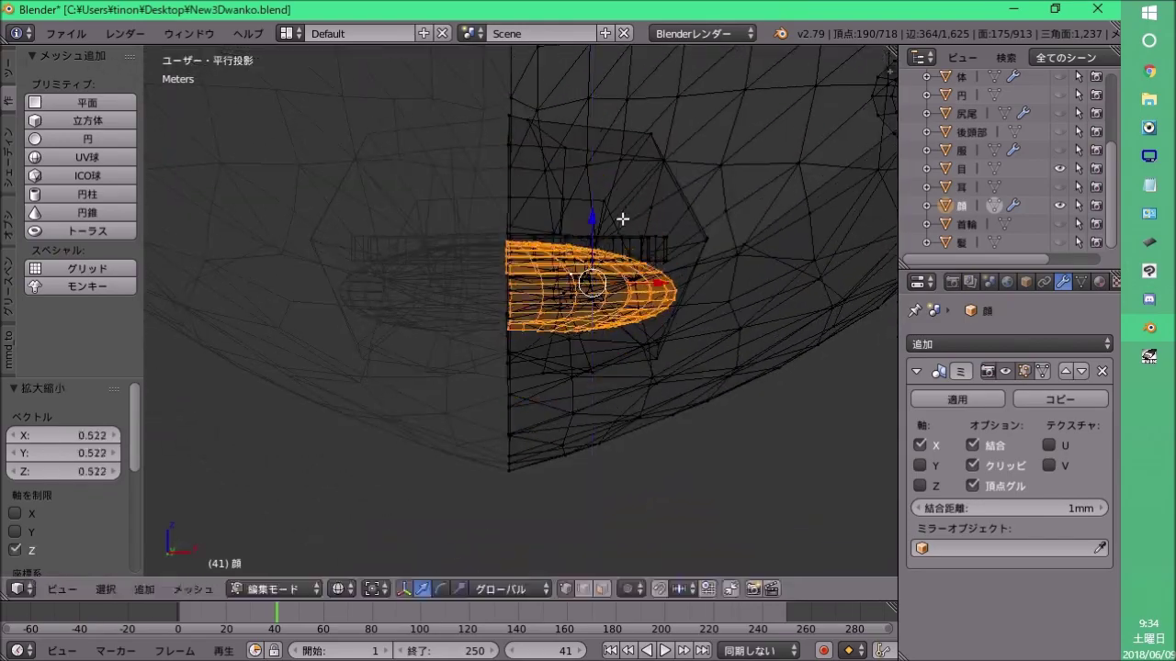
middle_drag(622, 218, 545, 236)
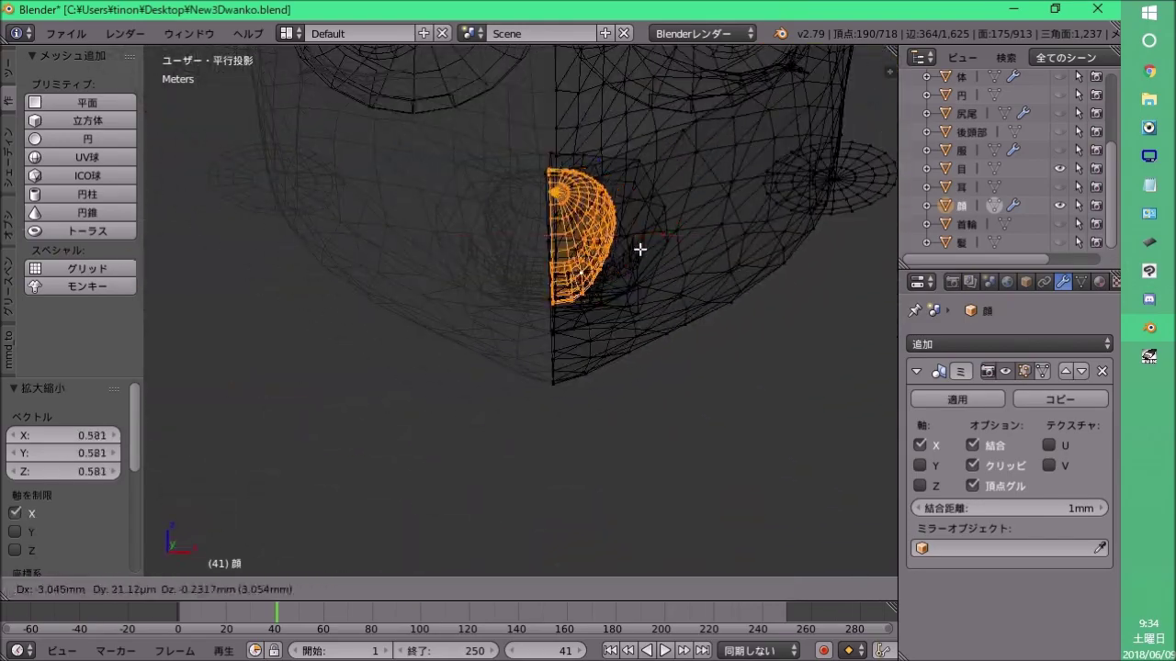
key(s)
click(652, 287)
middle_drag(653, 287, 545, 259)
key(g)
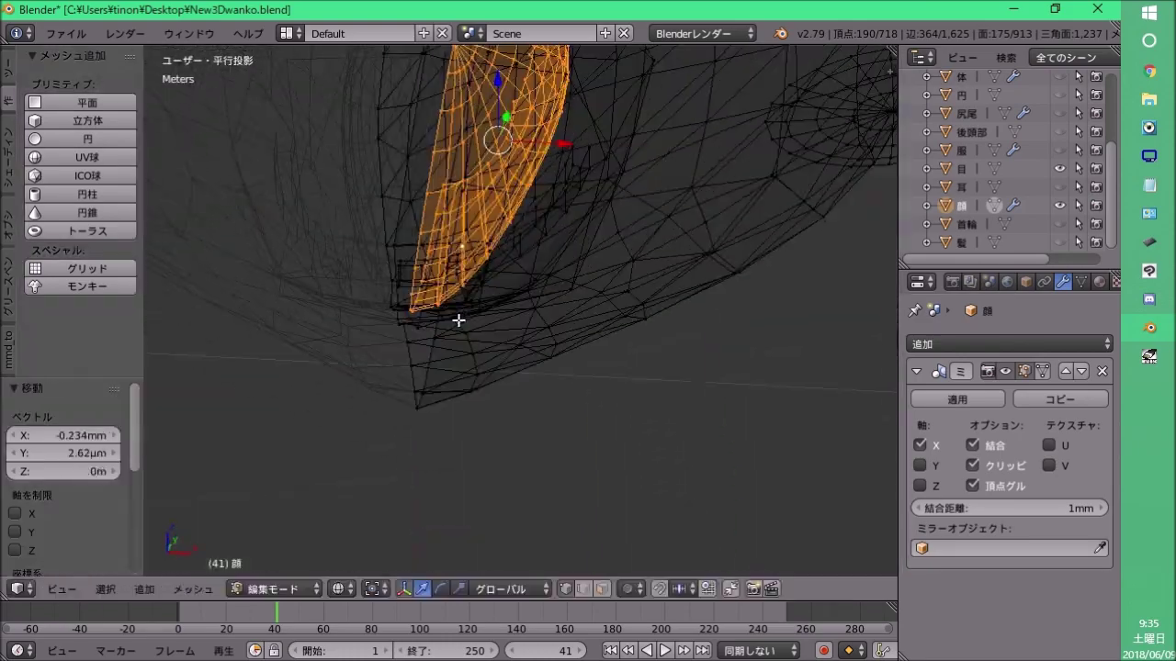
Place the tongue below the teeth, bend its tip with falloff, and tilt it in right view.
key(g)
click(473, 349)
middle_drag(473, 349, 488, 375)
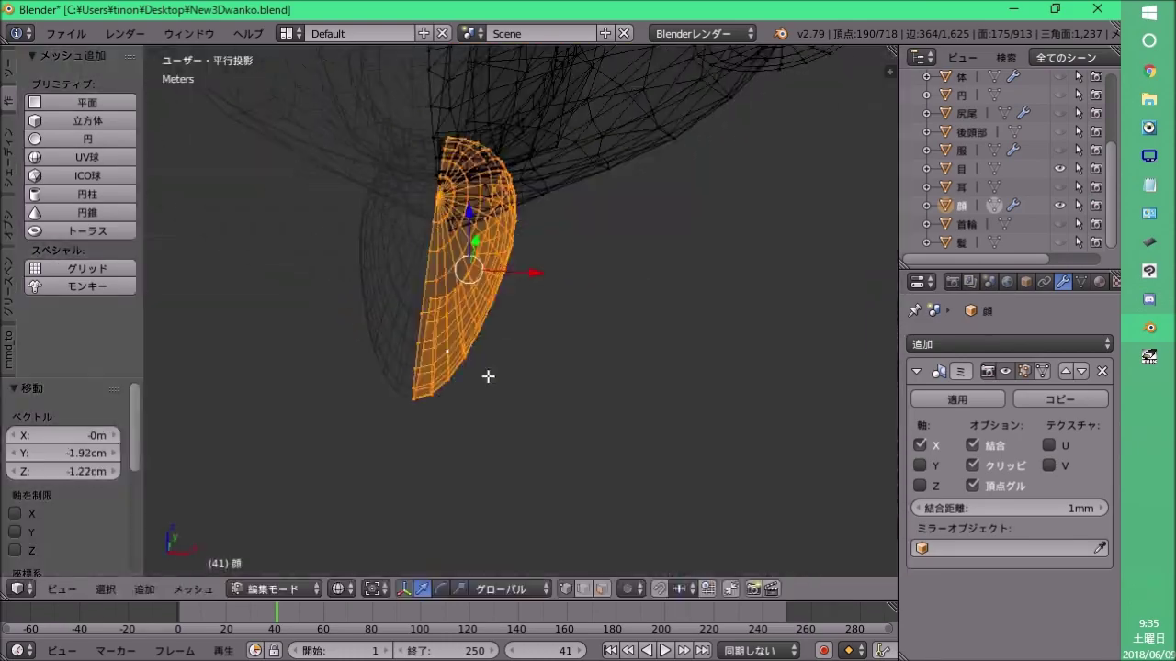
middle_drag(590, 440, 517, 343)
key(g)
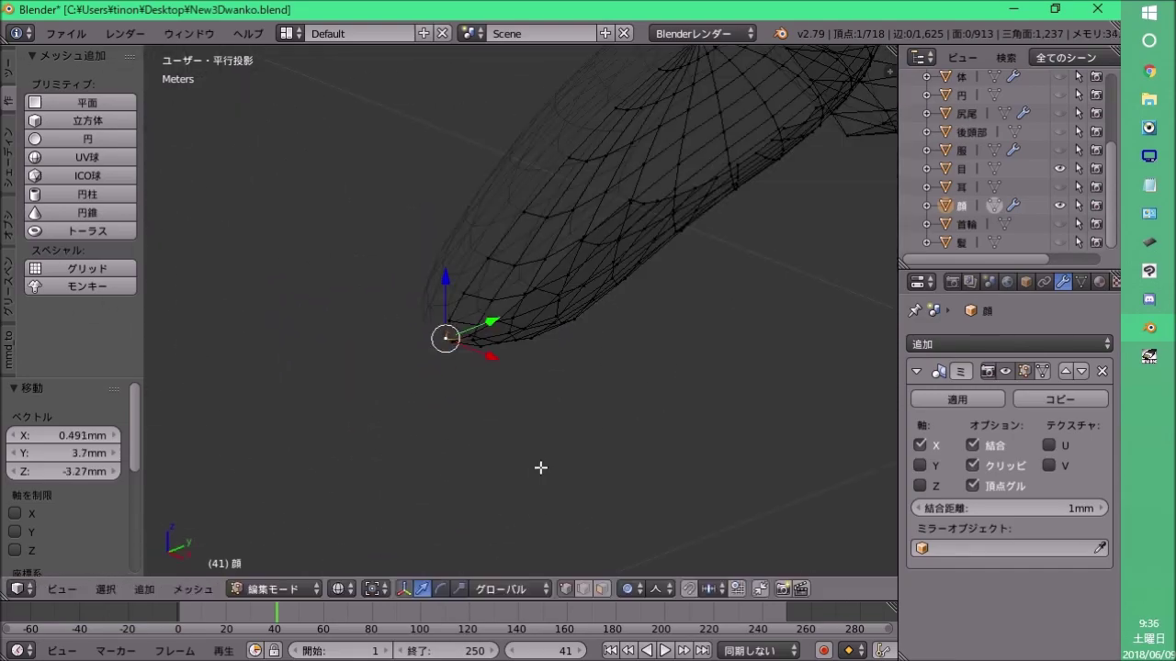
key(l)
key(KP_3)
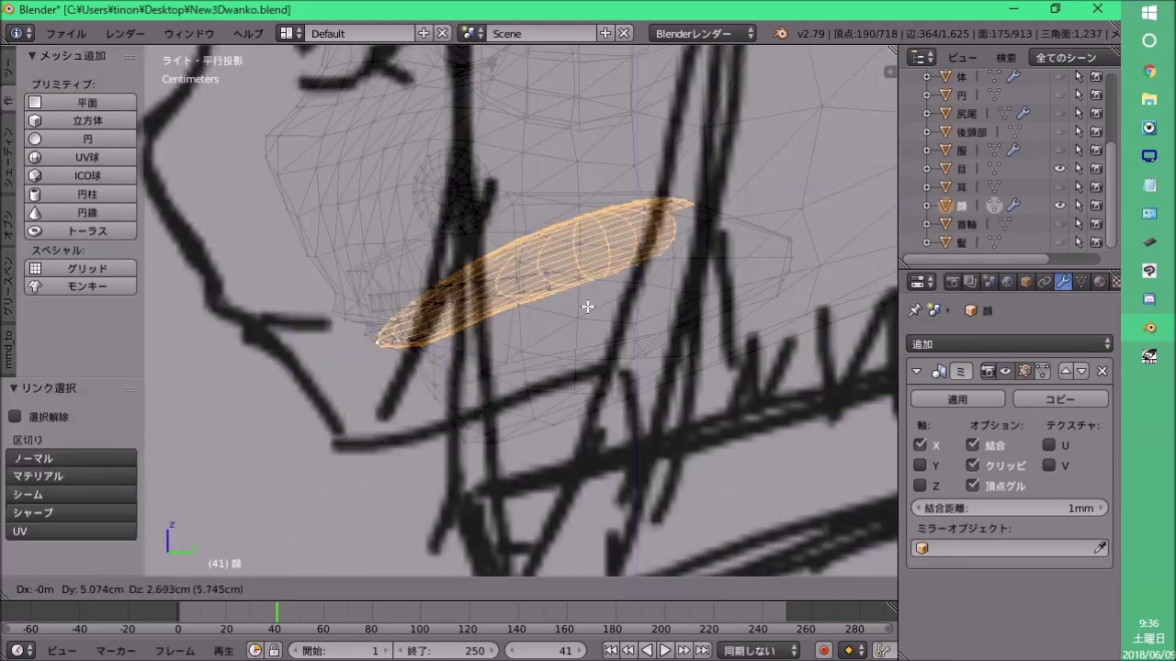
key(r)
click(671, 285)
key(g)
scroll(547, 342, up, 5)
middle_drag(570, 415, 477, 399)
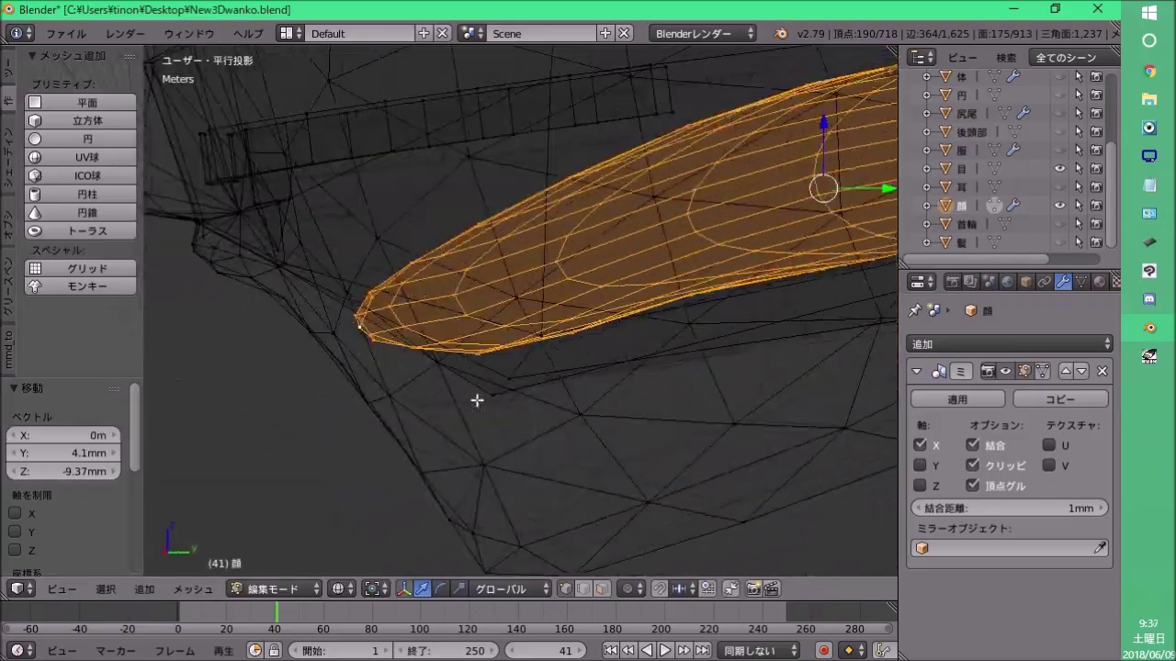
Select the tongue's front edge, then select the linked face part in solid shading.
right_click(459, 441)
mouse_move(459, 441)
middle_down()
mouse_move(537, 506)
mouse_move(625, 322)
mouse_move(485, 381)
mouse_move(538, 266)
mouse_move(394, 343)
middle_up()
key(Tab)
click(275, 589)
click(299, 546)
key(ctrl+l)
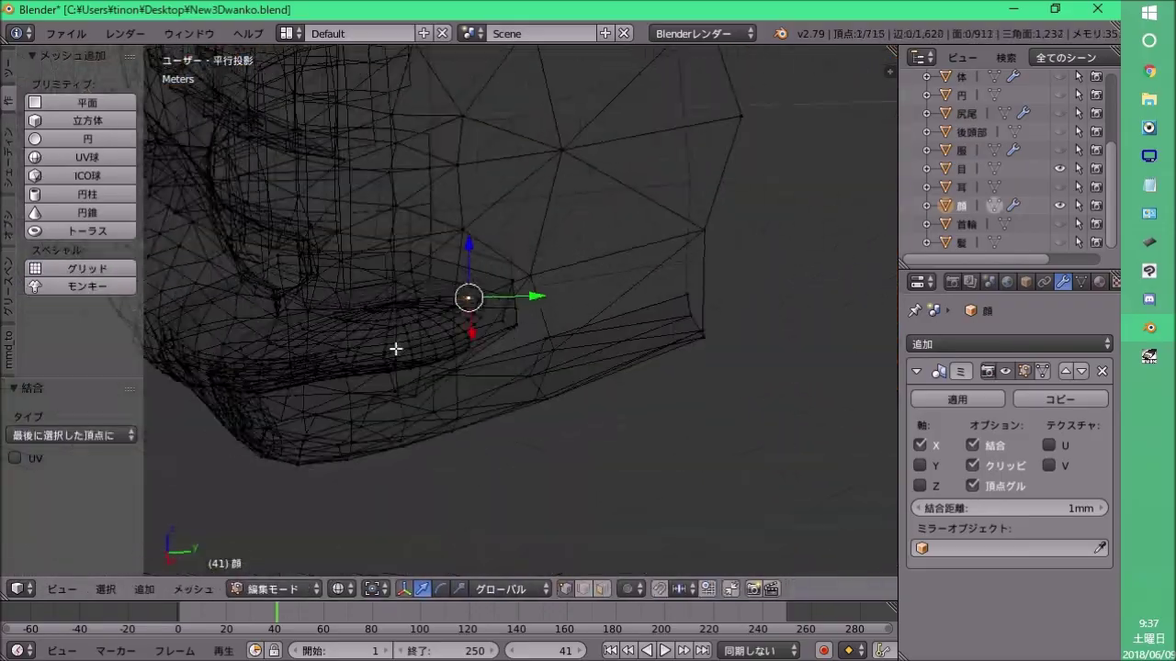
key(z)
click(363, 439)
mouse_move(363, 439)
middle_down()
mouse_move(509, 191)
mouse_move(395, 358)
middle_up()
Hide the face part and try merging mouth-cavity vertices at last and at centre.
key(h)
right_click(386, 315)
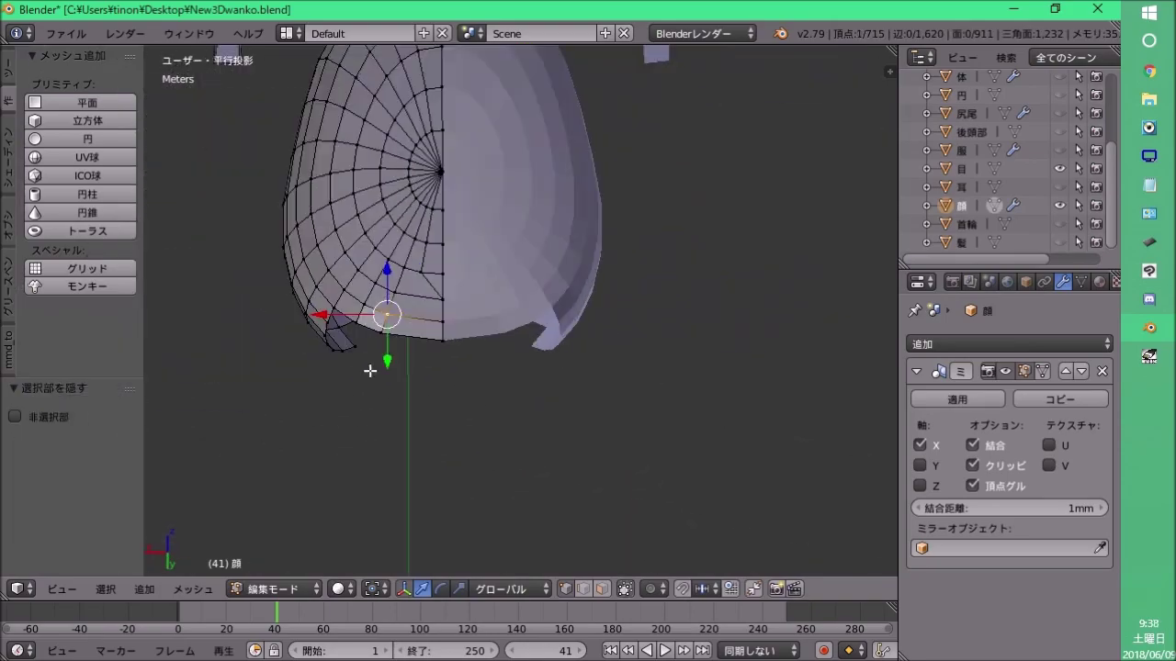
click(340, 186)
mouse_move(340, 186)
middle_down()
mouse_move(462, 326)
mouse_move(499, 337)
mouse_move(477, 325)
mouse_move(491, 267)
mouse_move(543, 300)
middle_up()
key(ctrl+z)
mouse_move(466, 226)
middle_down()
mouse_move(432, 176)
mouse_move(543, 264)
mouse_move(372, 370)
mouse_move(453, 369)
middle_up()
key(alt+m)
click(336, 286)
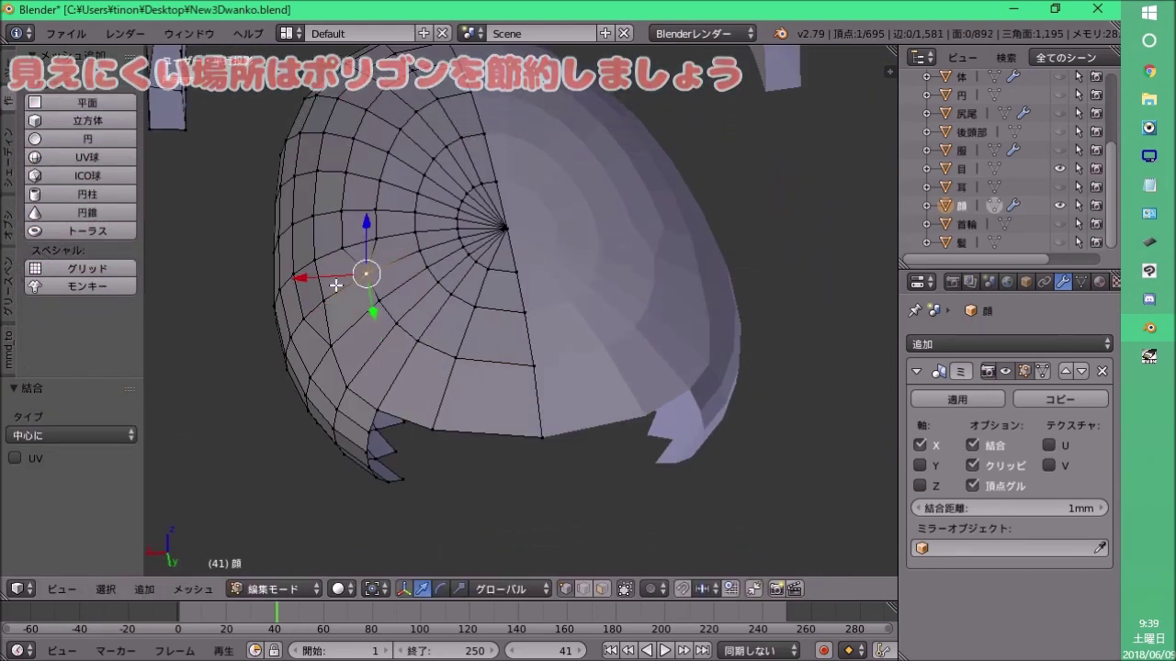
key(ctrl+z)
scroll(456, 264, up, 2)
Merge more crowded cavity vertices at their centre and shrink the merged group.
key(ctrl+z)
middle_drag(435, 223, 490, 271)
click(479, 307)
mouse_move(479, 307)
middle_down()
mouse_move(436, 336)
mouse_move(472, 355)
mouse_move(443, 325)
middle_up()
key(alt+m)
click(435, 336)
scroll(554, 310, up, 2)
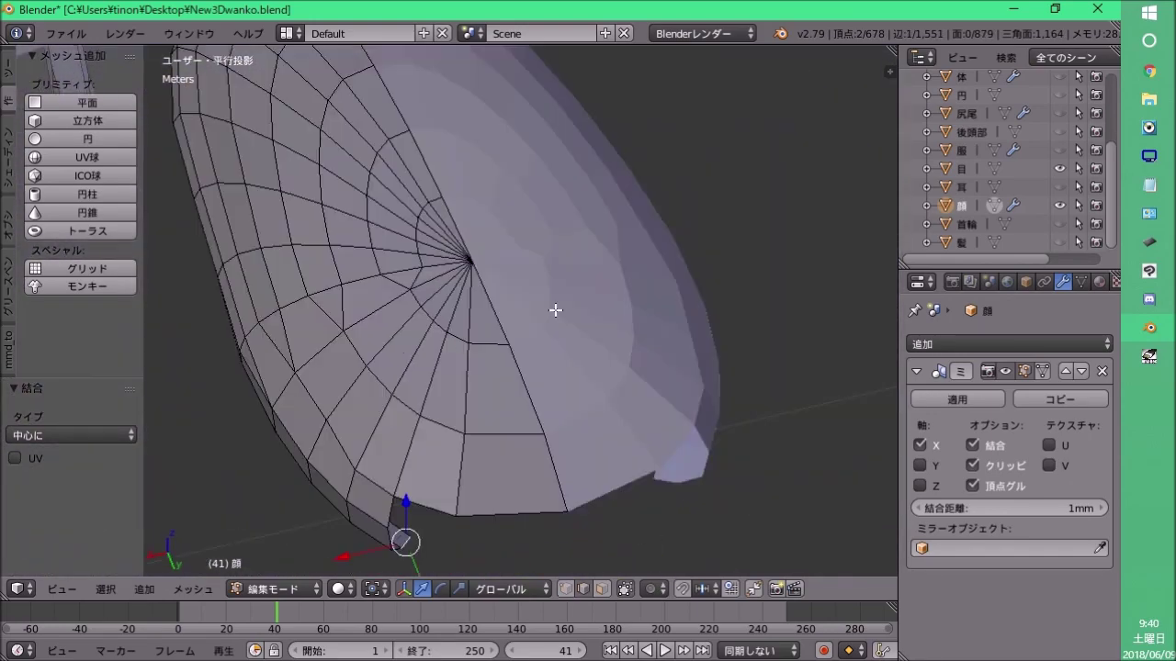
scroll(441, 272, up, 2)
key(s)
mouse_move(441, 273)
middle_down()
mouse_move(517, 231)
mouse_move(523, 292)
mouse_move(480, 229)
middle_up()
click(517, 231)
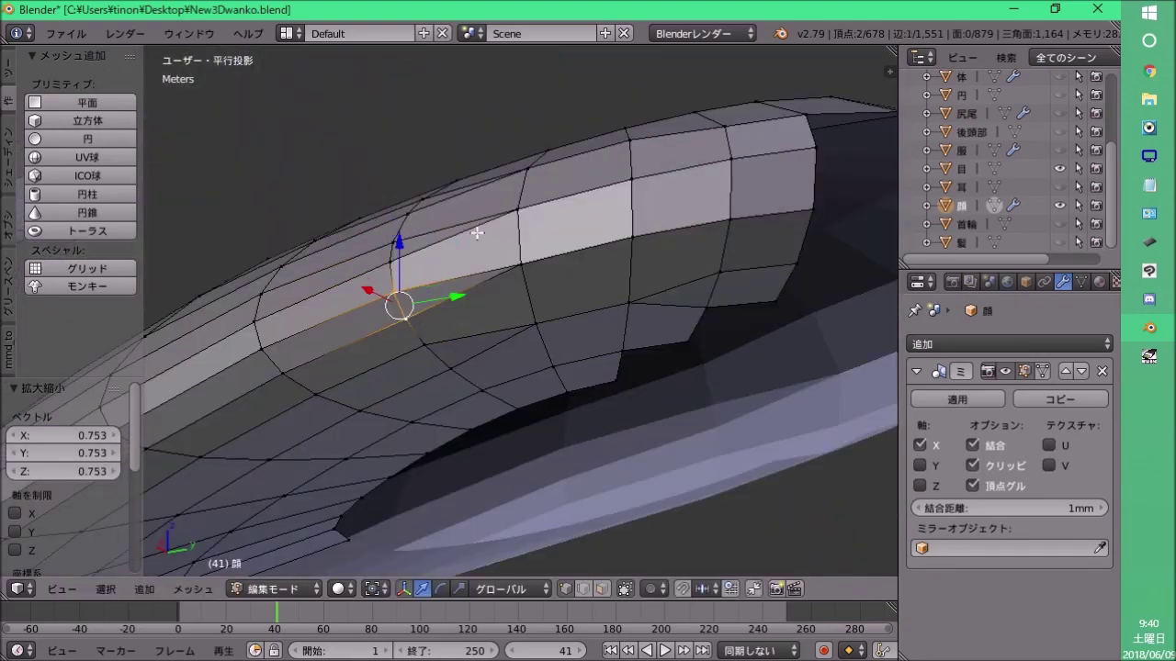
right_drag(433, 429, 436, 428)
mouse_move(436, 428)
middle_down()
mouse_move(428, 383)
mouse_move(463, 332)
mouse_move(587, 333)
mouse_move(570, 310)
mouse_move(557, 336)
mouse_move(332, 542)
mouse_move(484, 363)
middle_up()
scroll(463, 332, down, 3)
Leave Edit Mode to view the whole face, then return to editing the head around the mouth.
key(Tab)
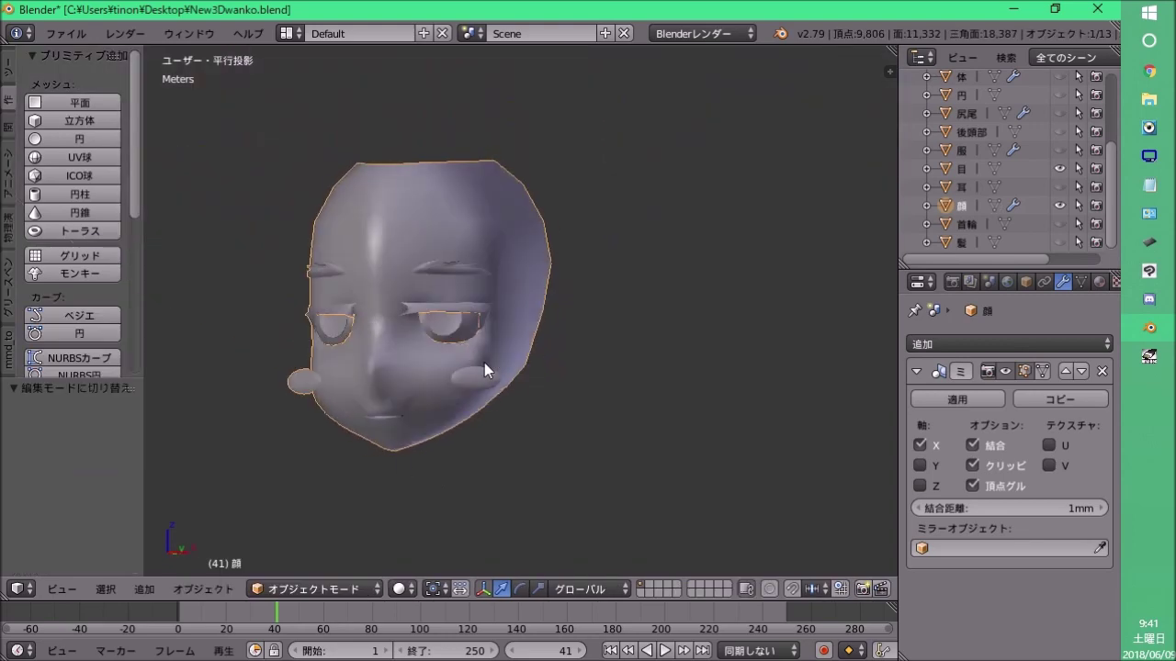
scroll(484, 363, up, 2)
mouse_move(530, 404)
middle_down()
mouse_move(442, 402)
mouse_move(488, 395)
mouse_move(447, 404)
mouse_move(468, 386)
mouse_move(281, 422)
mouse_move(422, 404)
mouse_move(411, 420)
middle_up()
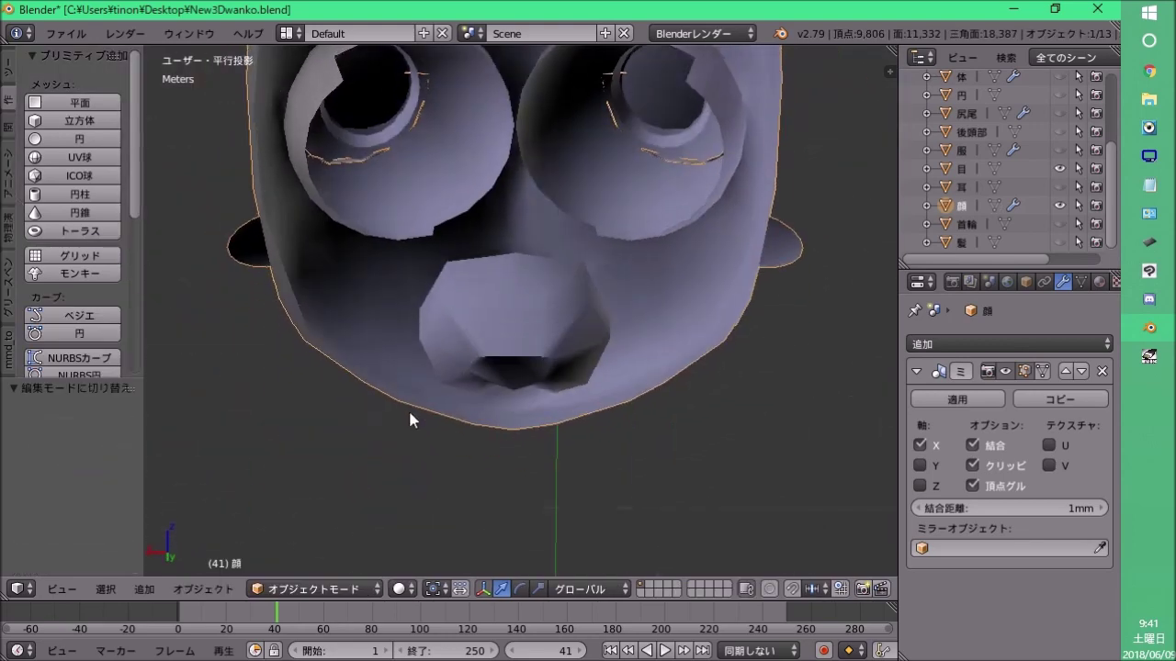
click(298, 546)
mouse_move(309, 538)
middle_down()
mouse_move(512, 472)
mouse_move(695, 362)
mouse_move(308, 361)
mouse_move(462, 389)
mouse_move(416, 370)
mouse_move(572, 359)
mouse_move(441, 371)
mouse_move(553, 358)
middle_up()
scroll(641, 359, up, 2)
middle_drag(556, 306, 452, 235)
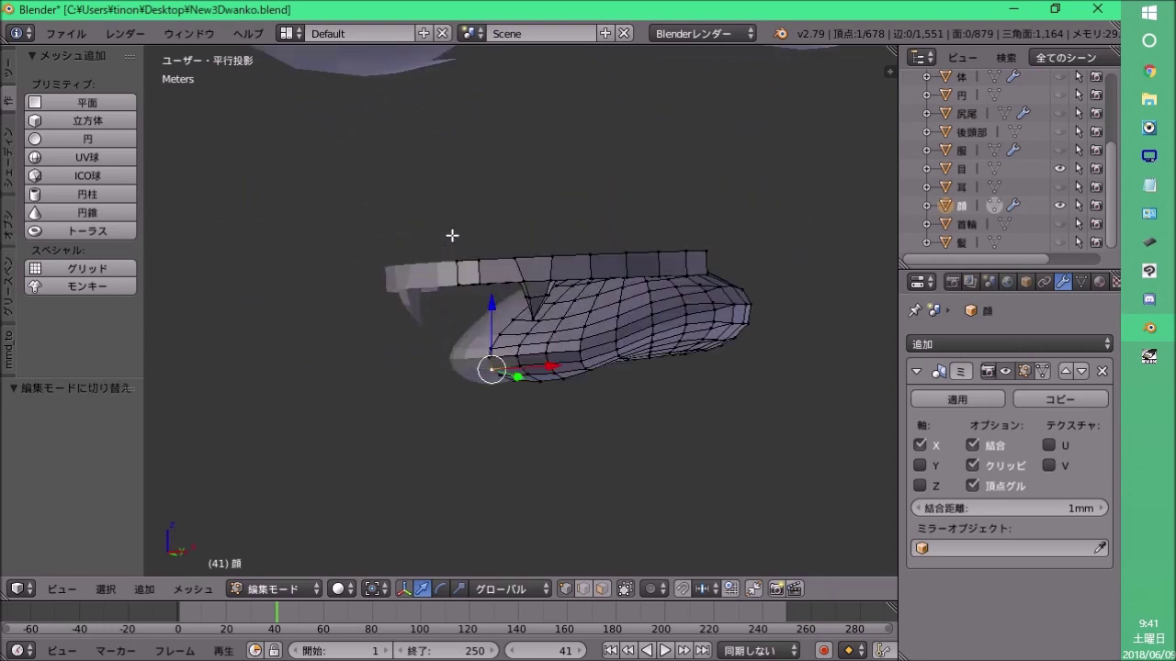
Inspect the teeth, tongue and jaw from side and three-quarter views.
scroll(457, 381, down, 2)
scroll(460, 381, down, 1)
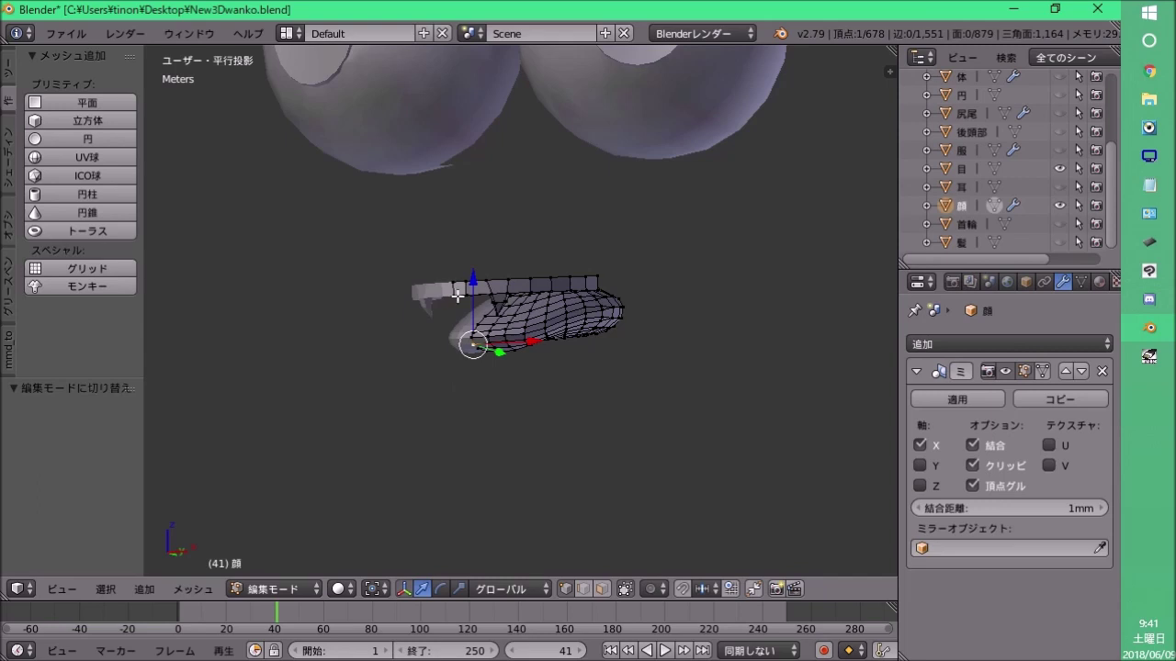
mouse_move(458, 296)
middle_down()
mouse_move(456, 349)
mouse_move(622, 355)
middle_up()
scroll(499, 352, up, 2)
scroll(515, 352, up, 2)
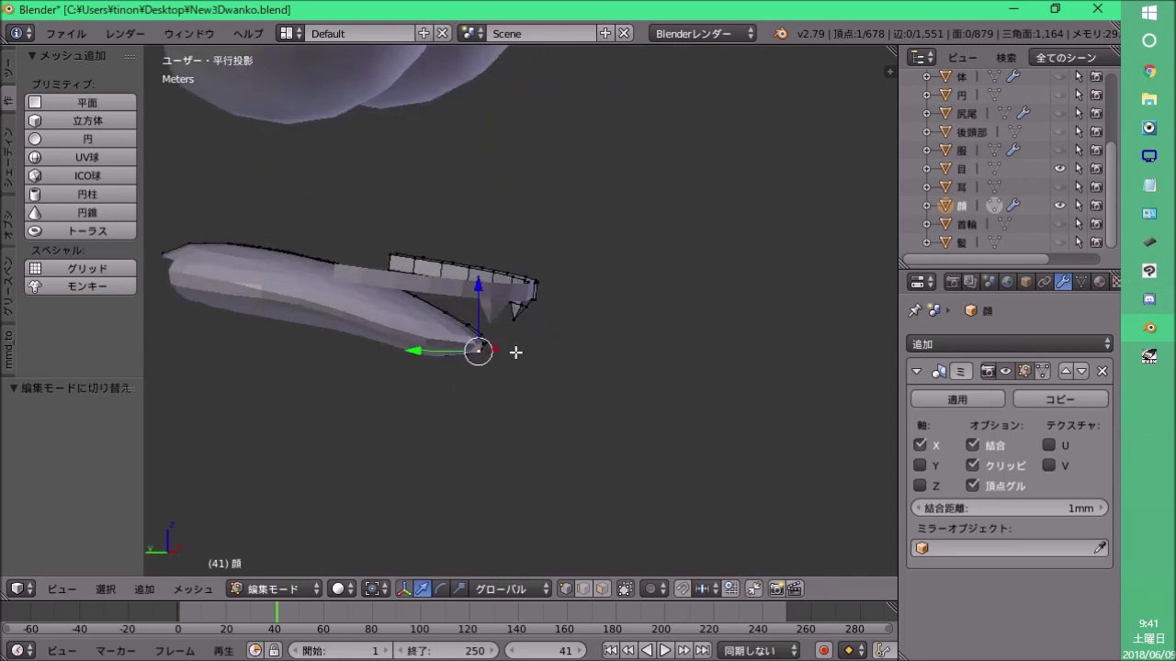
mouse_move(516, 352)
middle_down()
mouse_move(420, 367)
mouse_move(604, 341)
mouse_move(459, 488)
mouse_move(389, 346)
mouse_move(324, 344)
middle_up()
scroll(521, 343, up, 2)
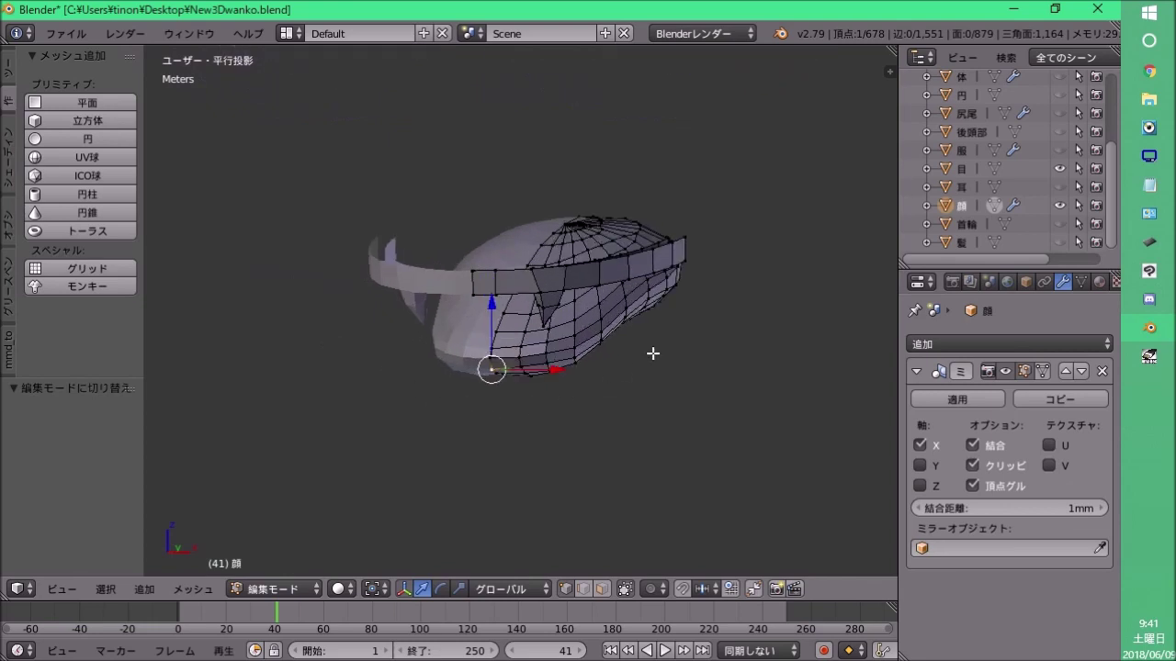
mouse_move(699, 305)
middle_down()
mouse_move(368, 365)
mouse_move(580, 370)
mouse_move(503, 354)
mouse_move(597, 331)
middle_up()
scroll(394, 355, down, 3)
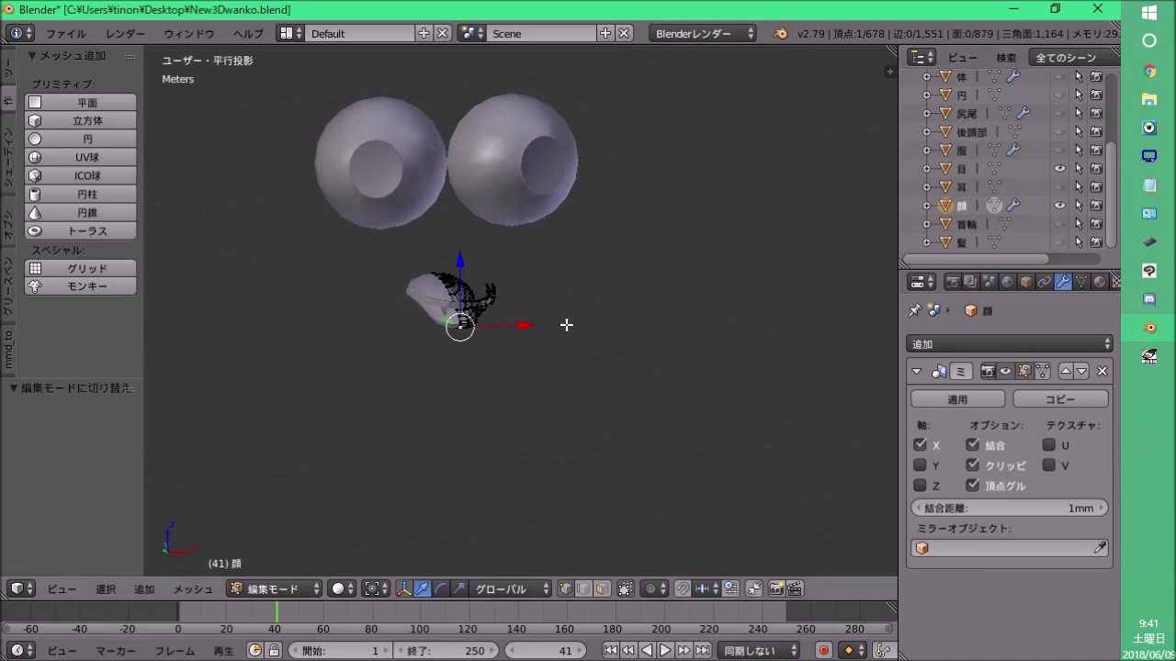
Reveal the hidden face geometry with Alt+H and check the head from the side.
key(alt+h)
scroll(566, 322, down, 2)
mouse_move(567, 318)
middle_down()
mouse_move(359, 312)
mouse_move(800, 243)
middle_up()
scroll(1078, 153, up, 3)
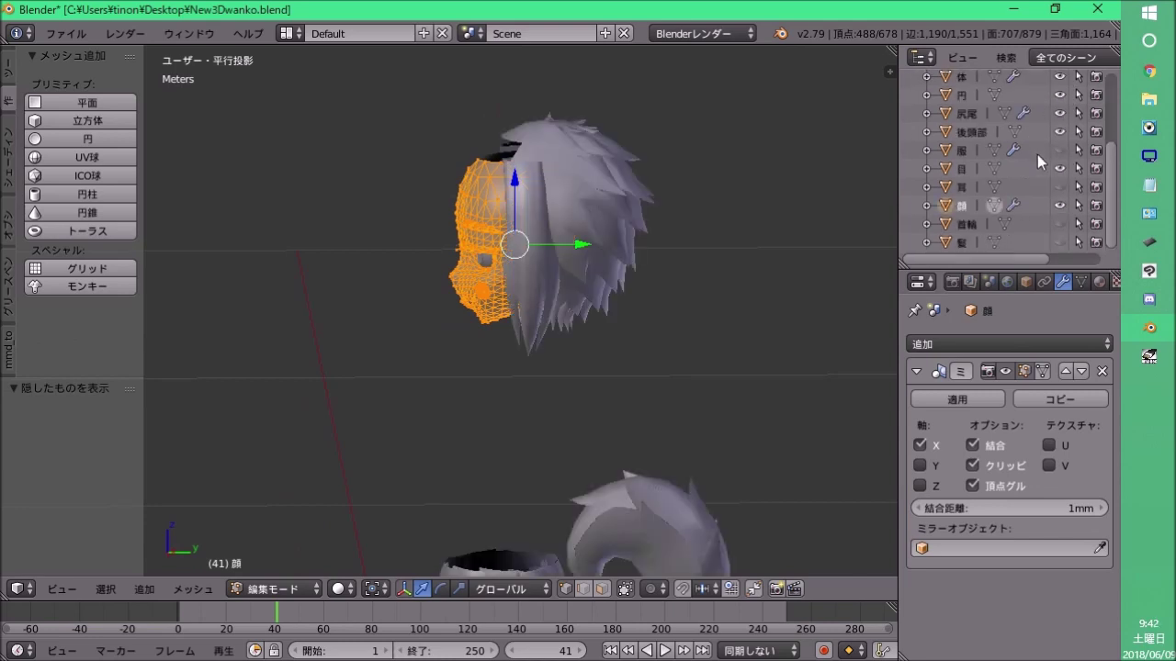
Make the 服 clothing visible again and view the face from the front with a single vertex selected.
click(1059, 150)
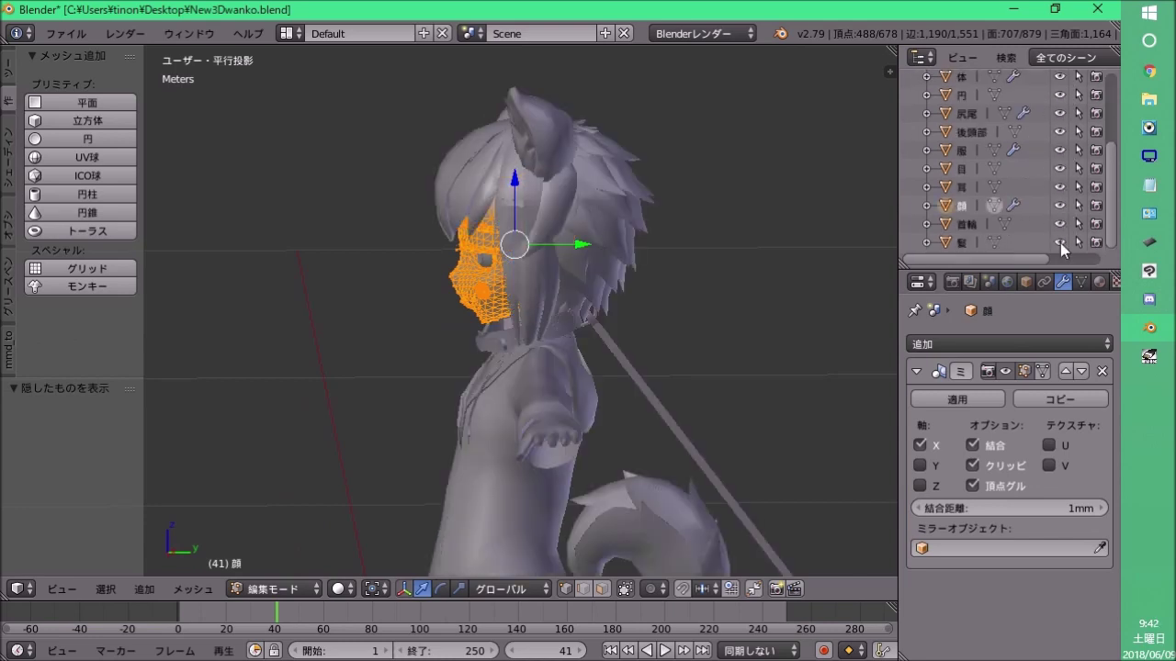
mouse_move(588, 303)
middle_down()
mouse_move(473, 297)
mouse_move(549, 284)
middle_up()
right_click(473, 297)
scroll(474, 296, up, 3)
scroll(548, 283, up, 3)
scroll(551, 283, down, 4)
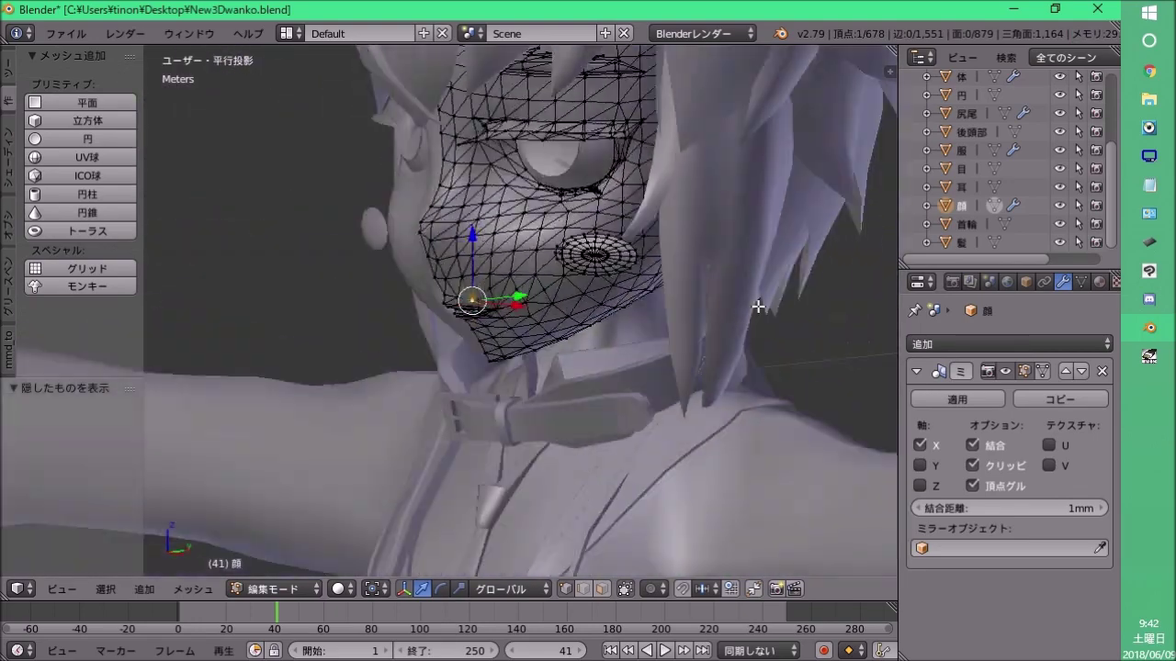
scroll(562, 279, down, 3)
scroll(562, 279, up, 3)
scroll(533, 217, down, 5)
Inspect the clothed character's upper body, rear three-quarter view and legs.
middle_drag(566, 296, 509, 318)
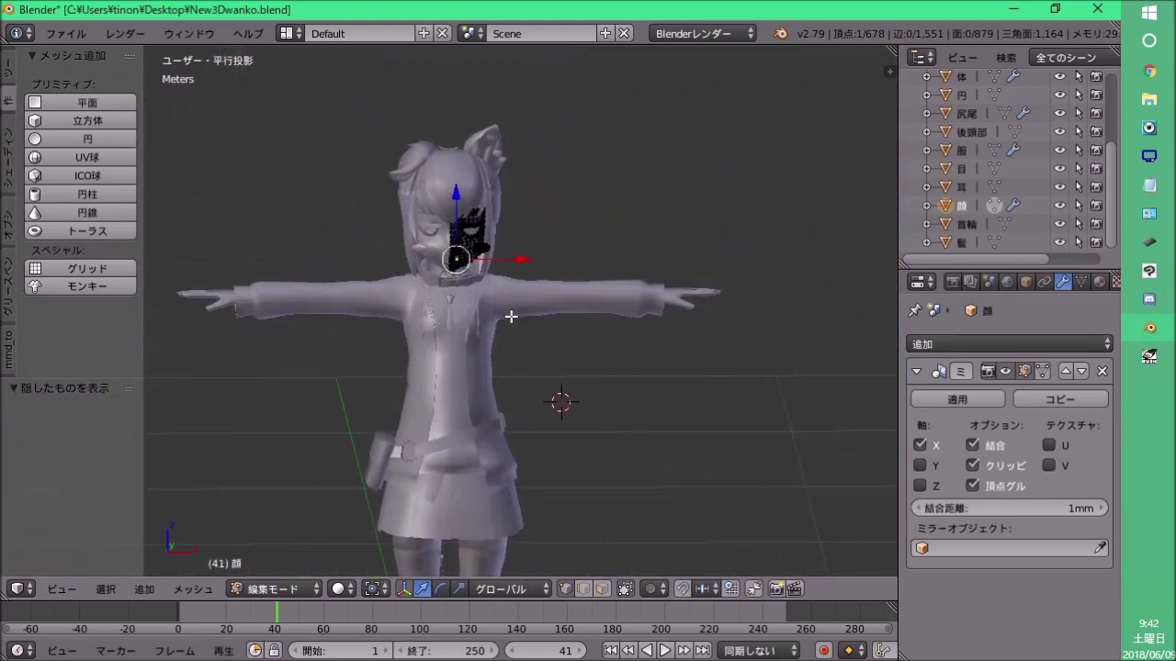
scroll(420, 250, up, 4)
scroll(556, 202, up, 2)
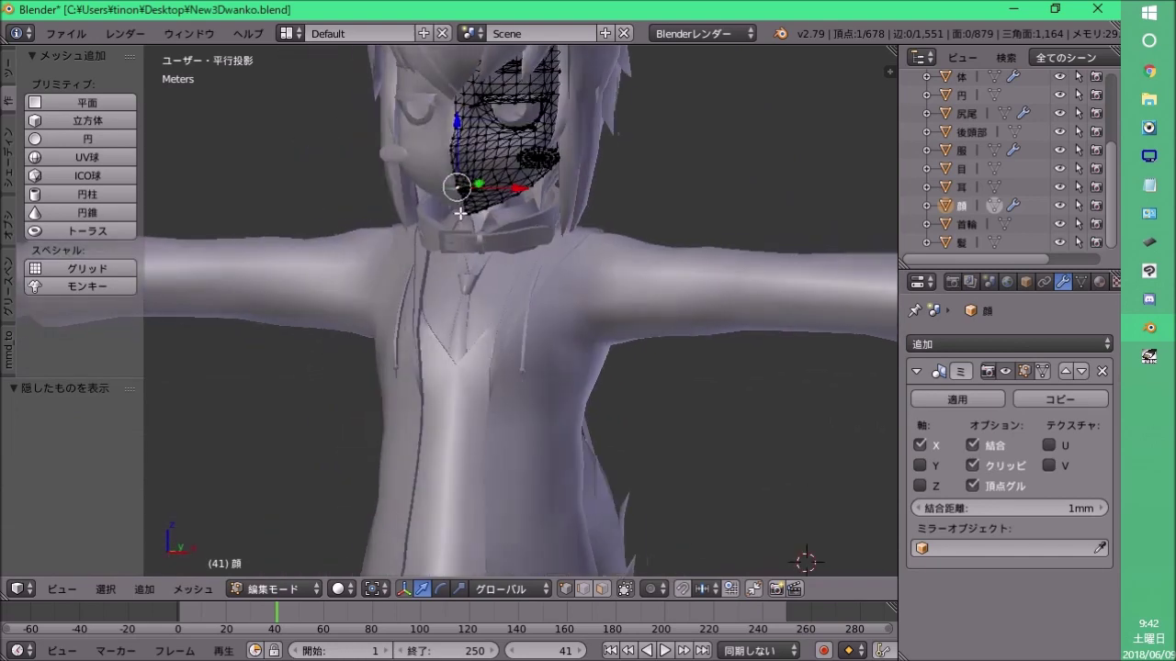
scroll(533, 239, down, 3)
scroll(496, 303, up, 3)
scroll(443, 390, up, 2)
shift+scroll(443, 389, up, 4)
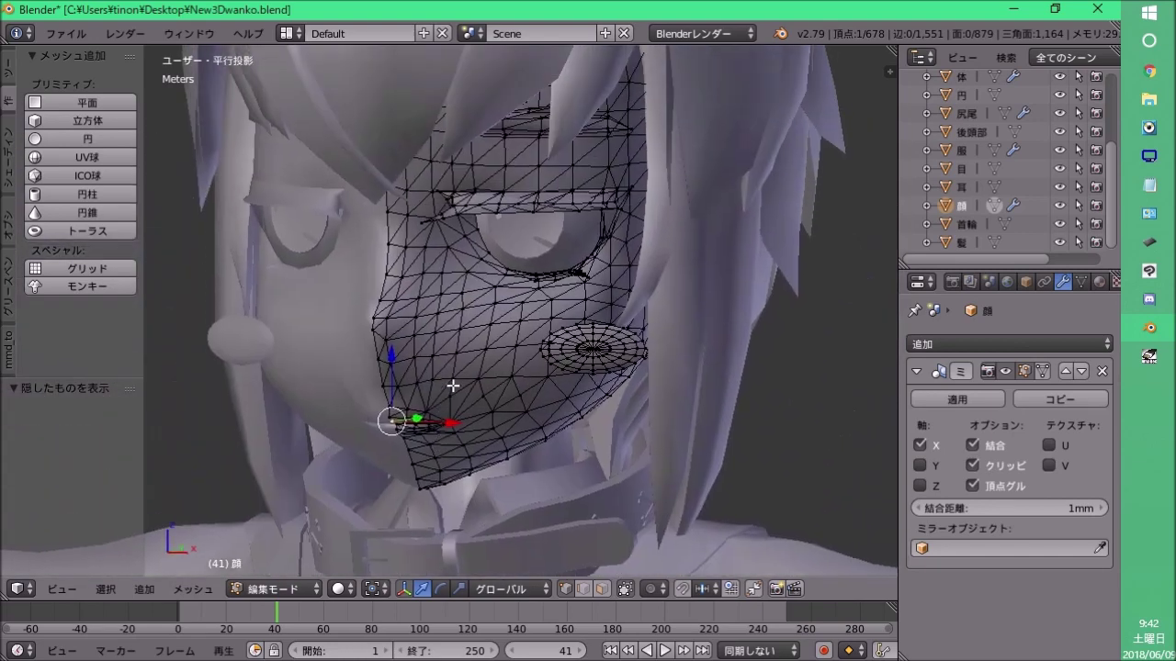
scroll(411, 298, down, 3)
mouse_move(412, 313)
middle_down()
mouse_move(635, 296)
mouse_move(475, 211)
mouse_move(484, 195)
mouse_move(690, 164)
middle_up()
scroll(474, 210, down, 3)
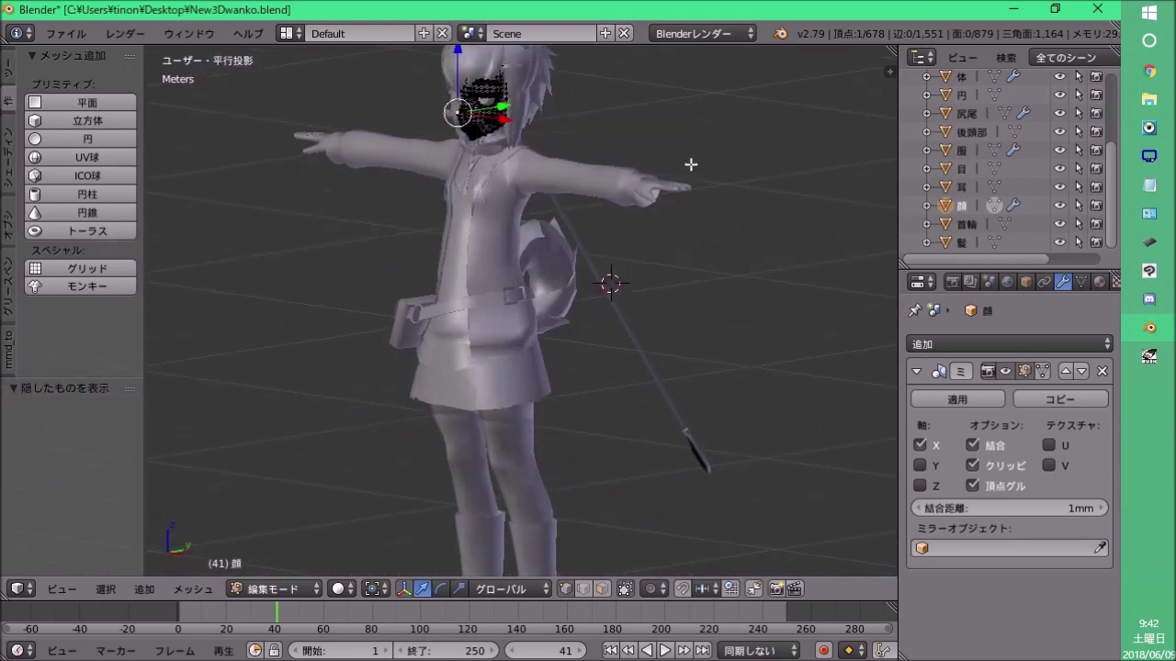
shift+middle_drag(536, 310, 533, 217)
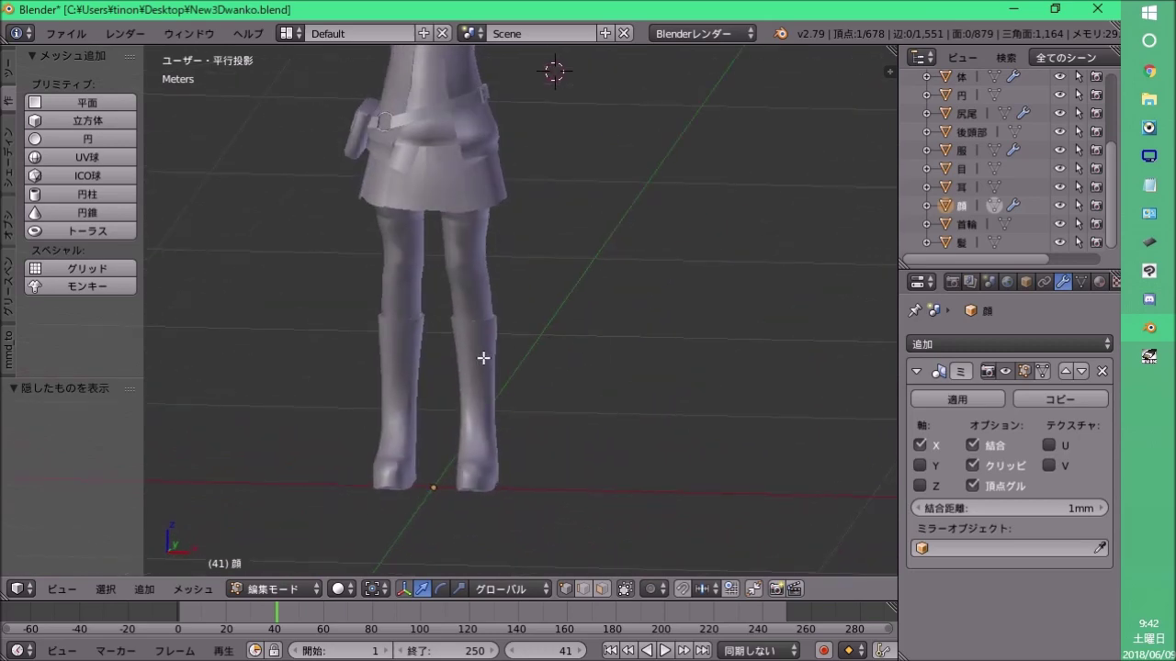
scroll(487, 352, up, 5)
scroll(533, 385, up, 3)
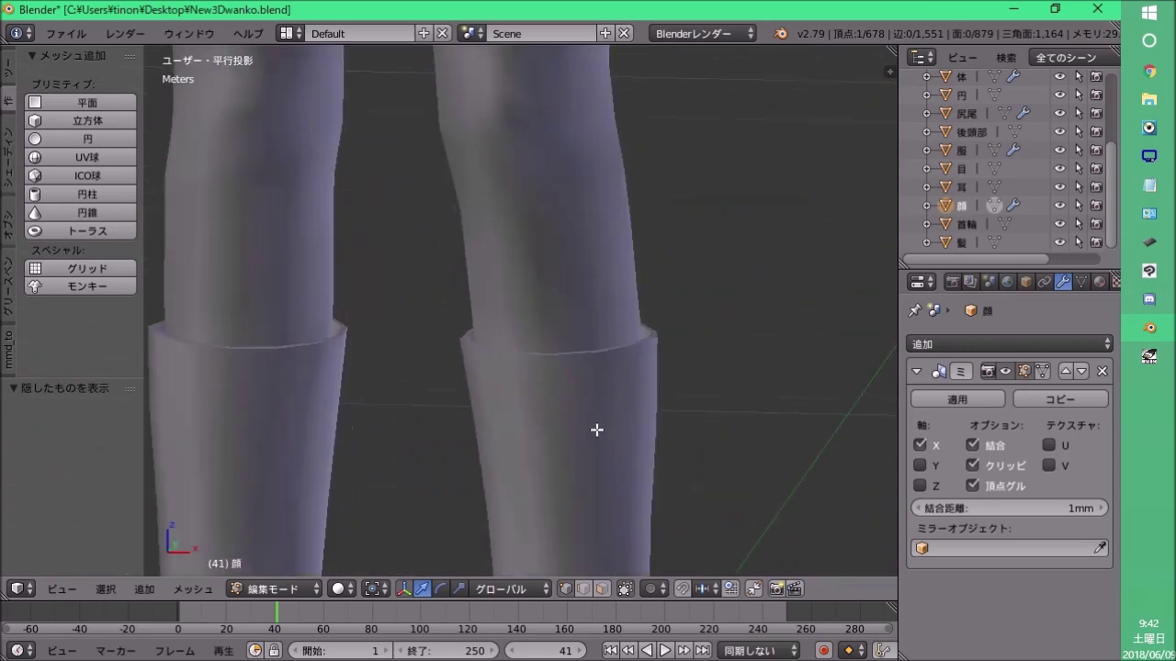
scroll(596, 429, down, 8)
scroll(467, 302, down, 2)
scroll(478, 282, up, 3)
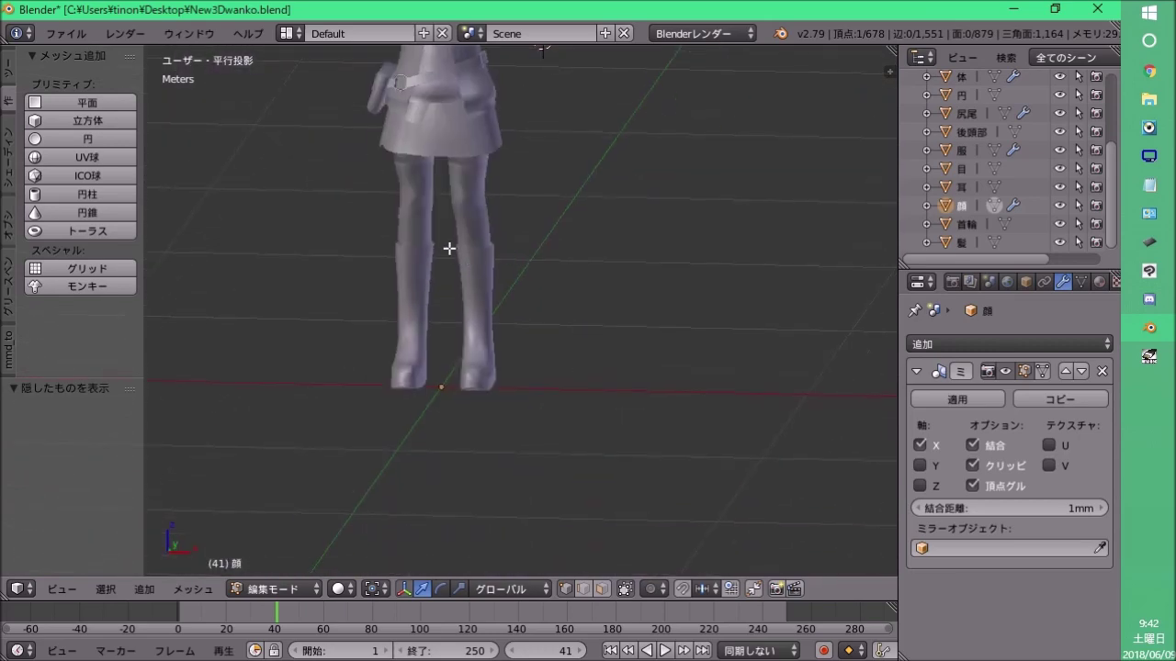
scroll(488, 276, down, 3)
Check the character from angled and near-frontal views, then bring up the interaction mode list.
middle_drag(447, 349, 380, 277)
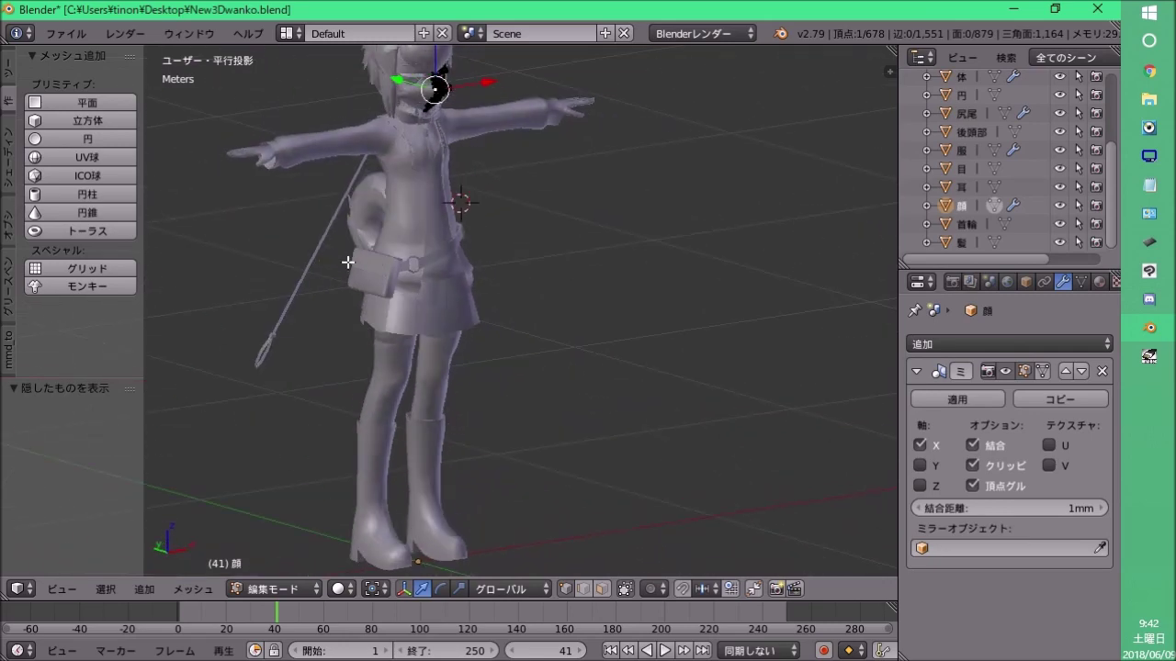
mouse_move(531, 220)
middle_down()
mouse_move(487, 211)
mouse_move(451, 297)
mouse_move(545, 288)
mouse_move(619, 184)
middle_up()
scroll(462, 169, up, 3)
scroll(546, 288, up, 1)
scroll(459, 383, down, 3)
mouse_move(459, 383)
middle_down()
mouse_move(487, 389)
mouse_move(456, 390)
mouse_move(532, 307)
mouse_move(517, 333)
mouse_move(458, 335)
mouse_move(473, 336)
mouse_move(454, 263)
mouse_move(541, 361)
middle_up()
scroll(541, 361, up, 2)
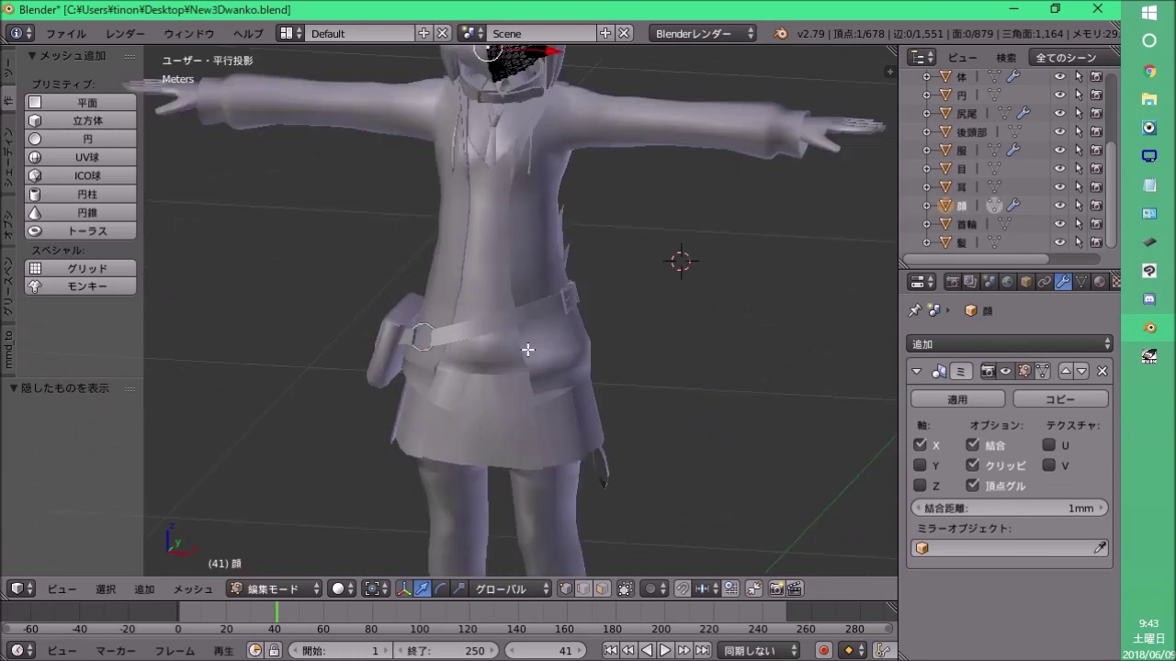
scroll(529, 350, down, 3)
mouse_move(499, 281)
middle_down()
mouse_move(548, 258)
mouse_move(485, 198)
middle_up()
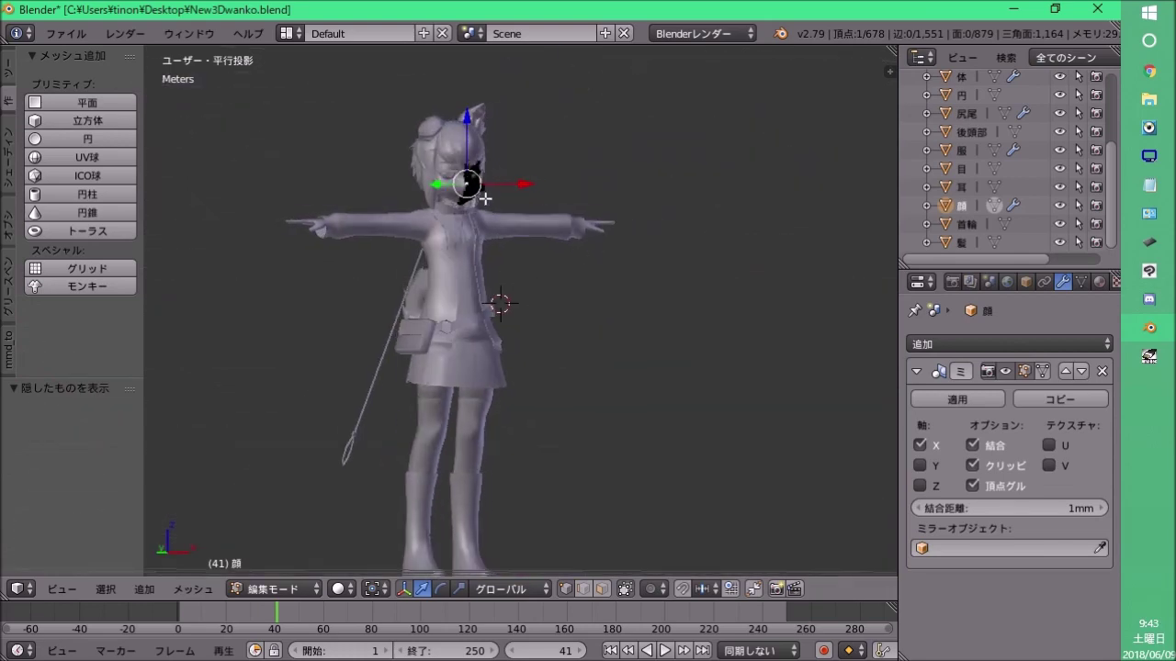
click(282, 590)
Return to Object Mode and look over the head, tail, back and front of the character.
click(281, 568)
scroll(501, 162, up, 3)
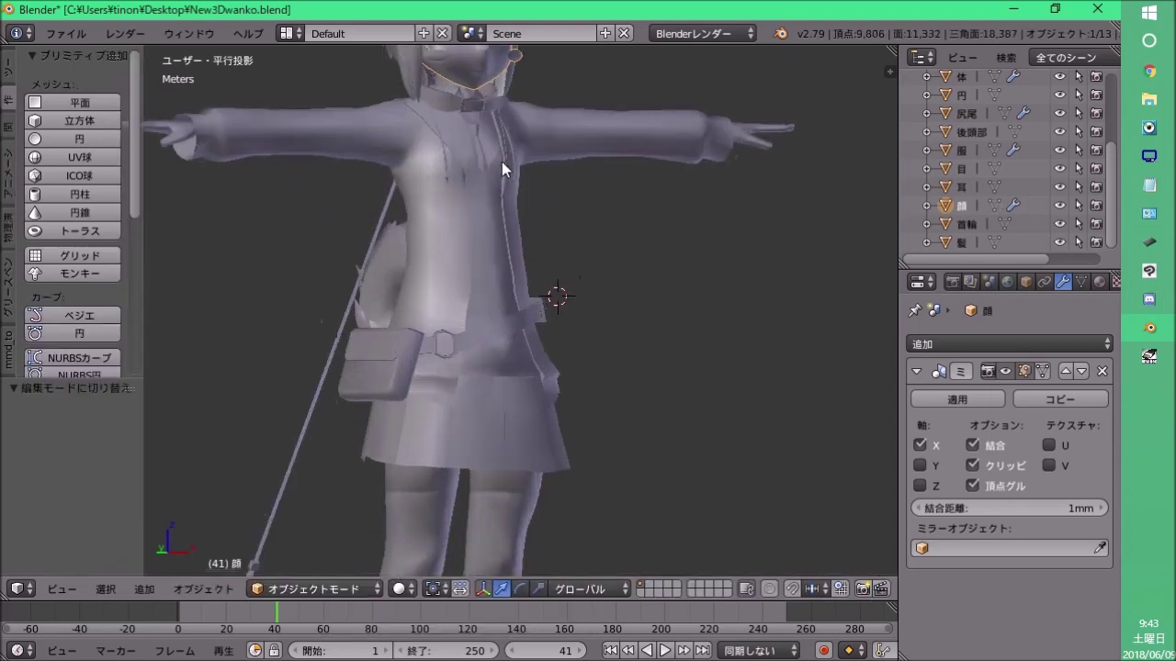
middle_drag(501, 162, 296, 412)
mouse_move(386, 257)
middle_down()
mouse_move(514, 262)
mouse_move(358, 267)
mouse_move(536, 291)
mouse_move(454, 249)
mouse_move(486, 260)
mouse_move(470, 317)
mouse_move(393, 315)
mouse_move(546, 270)
middle_up()
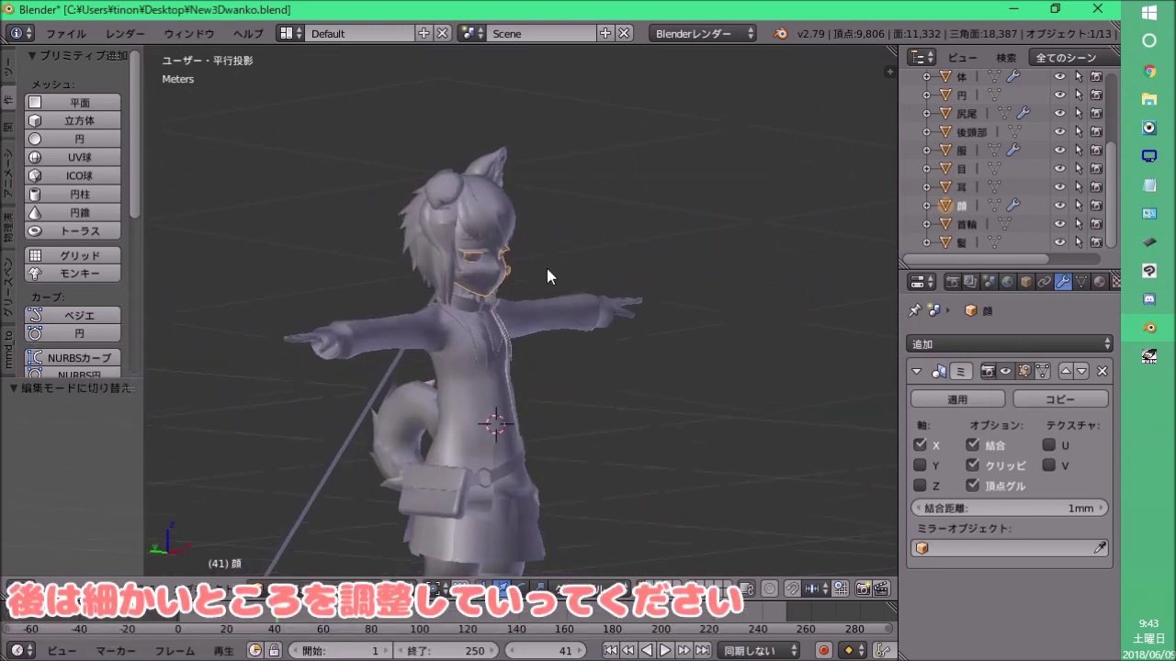
scroll(524, 294, down, 3)
middle_drag(501, 318, 477, 281)
scroll(460, 275, up, 4)
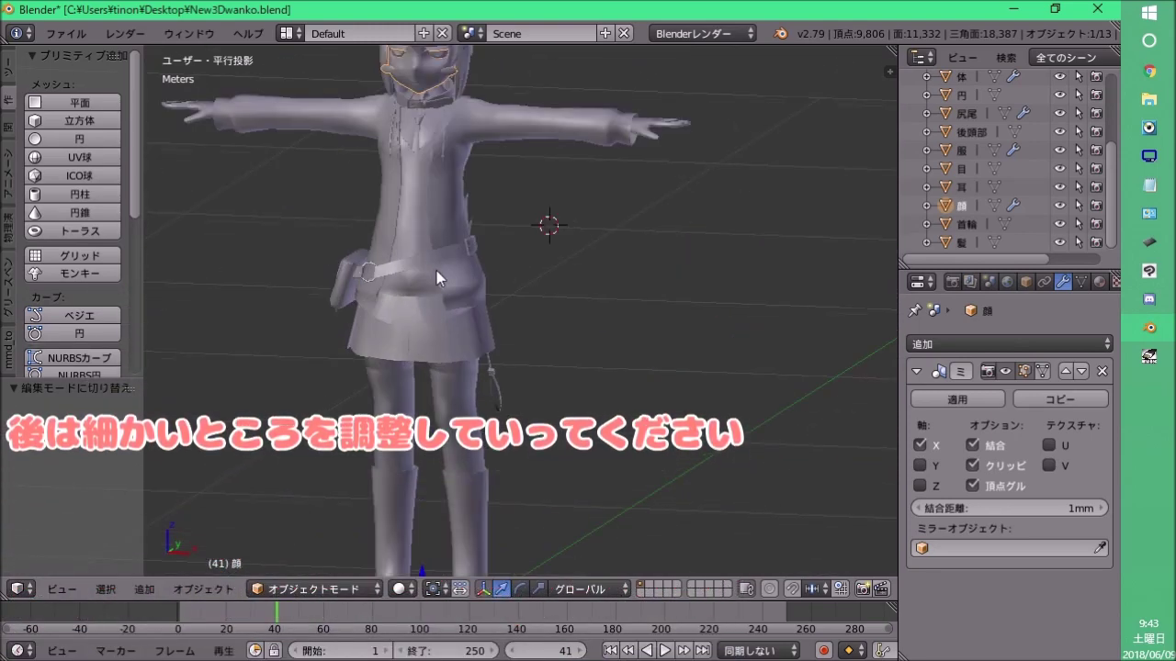
scroll(461, 328, up, 2)
scroll(459, 266, down, 3)
scroll(440, 246, down, 2)
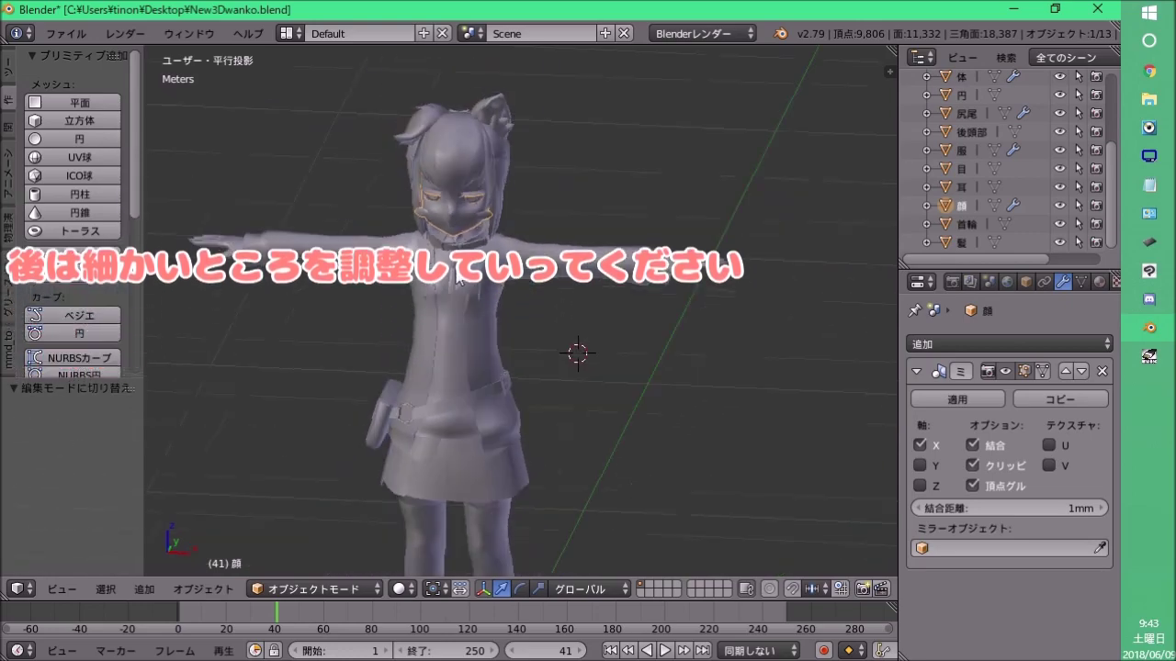
mouse_move(440, 246)
middle_down()
mouse_move(599, 264)
mouse_move(478, 235)
middle_up()
scroll(505, 197, up, 2)
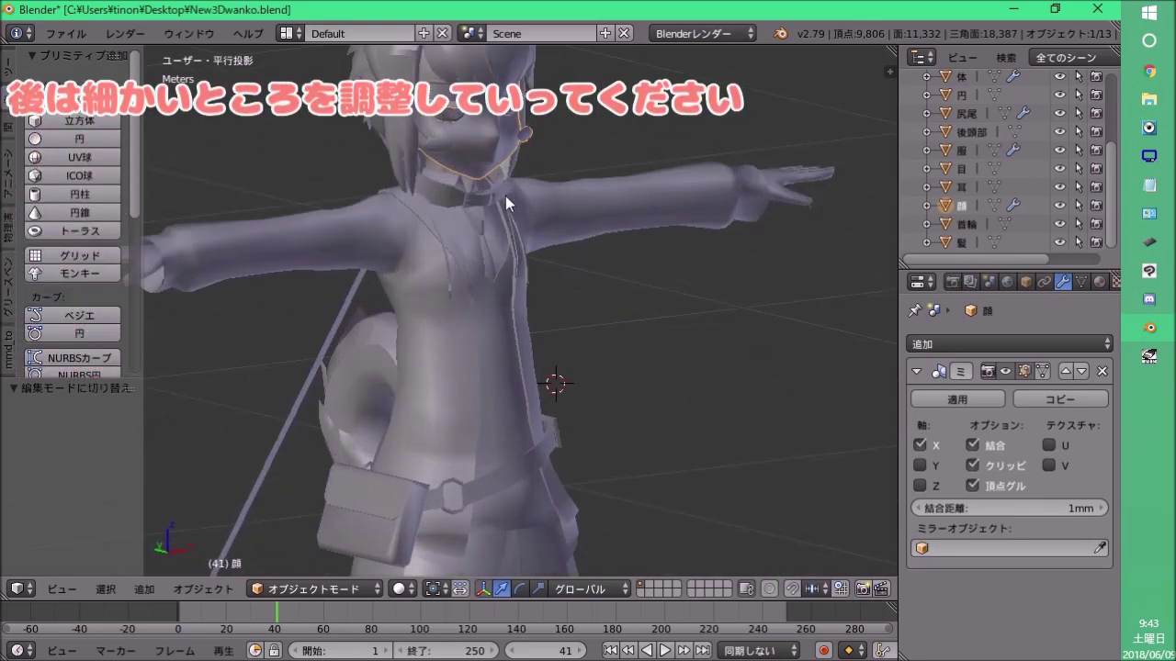
mouse_move(505, 197)
middle_down()
mouse_move(502, 312)
mouse_move(501, 244)
mouse_move(543, 152)
mouse_move(490, 217)
middle_up()
scroll(450, 296, up, 2)
scroll(450, 296, up, 3)
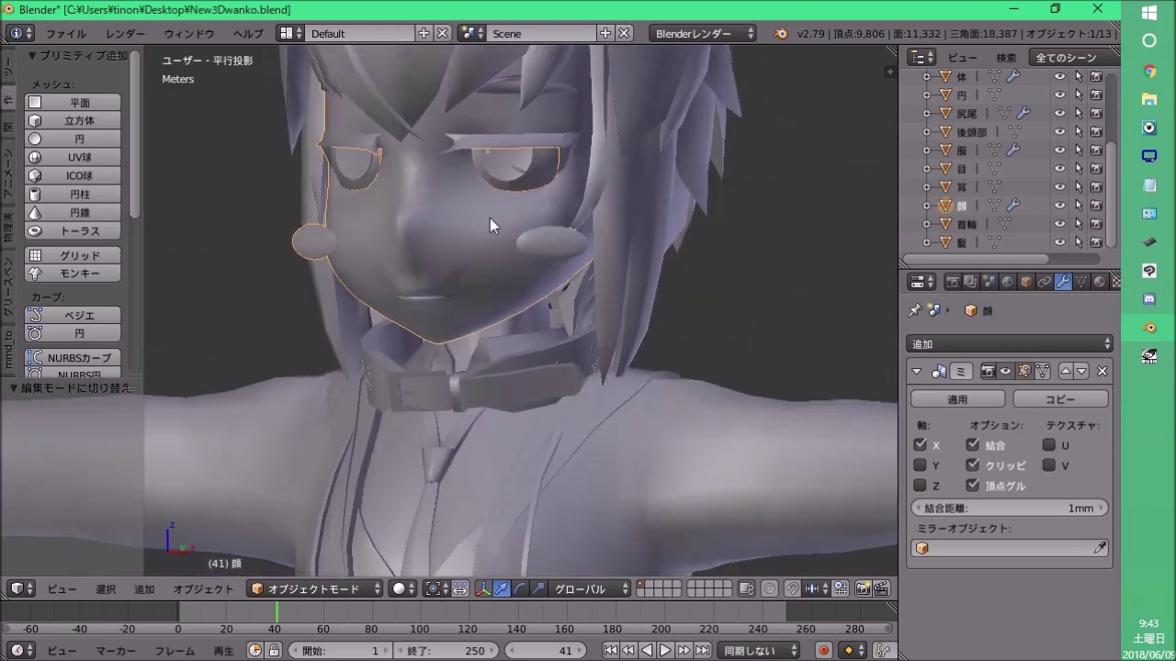
Apply Shading: Smooth to the face mesh from the Tools tab.
click(9, 66)
click(51, 323)
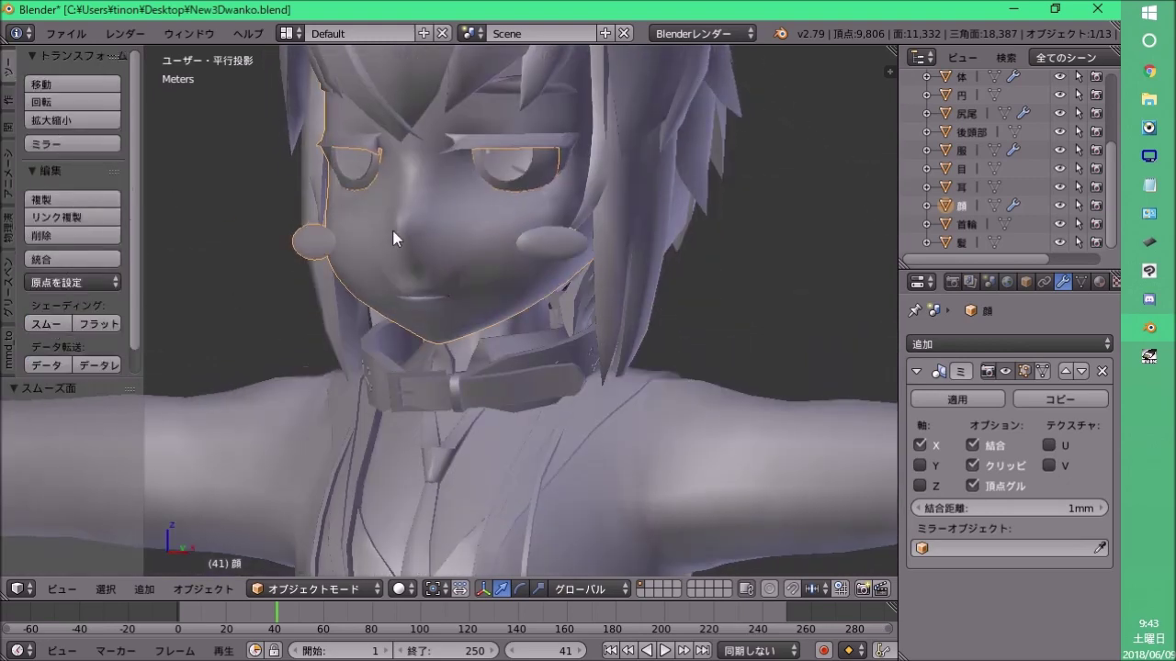
scroll(405, 244, down, 4)
scroll(418, 276, down, 2)
scroll(459, 312, down, 1)
scroll(482, 335, down, 4)
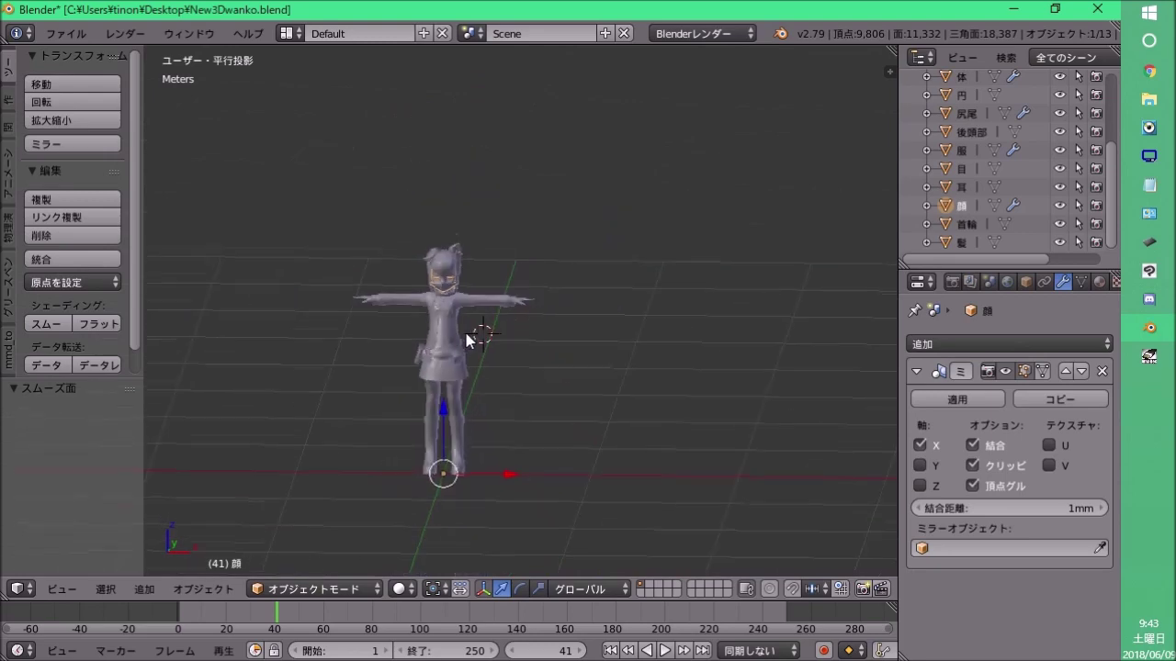
scroll(460, 322, up, 4)
Orbit all the way around the finished T-pose character, checking the head and tail.
mouse_move(452, 310)
middle_down()
mouse_move(468, 315)
mouse_move(484, 291)
mouse_move(677, 273)
mouse_move(347, 309)
mouse_move(496, 311)
mouse_move(622, 231)
mouse_move(559, 262)
mouse_move(472, 277)
mouse_move(525, 336)
mouse_move(451, 294)
mouse_move(359, 275)
mouse_move(424, 229)
mouse_move(581, 279)
middle_up()
scroll(479, 265, up, 3)
scroll(497, 291, down, 3)
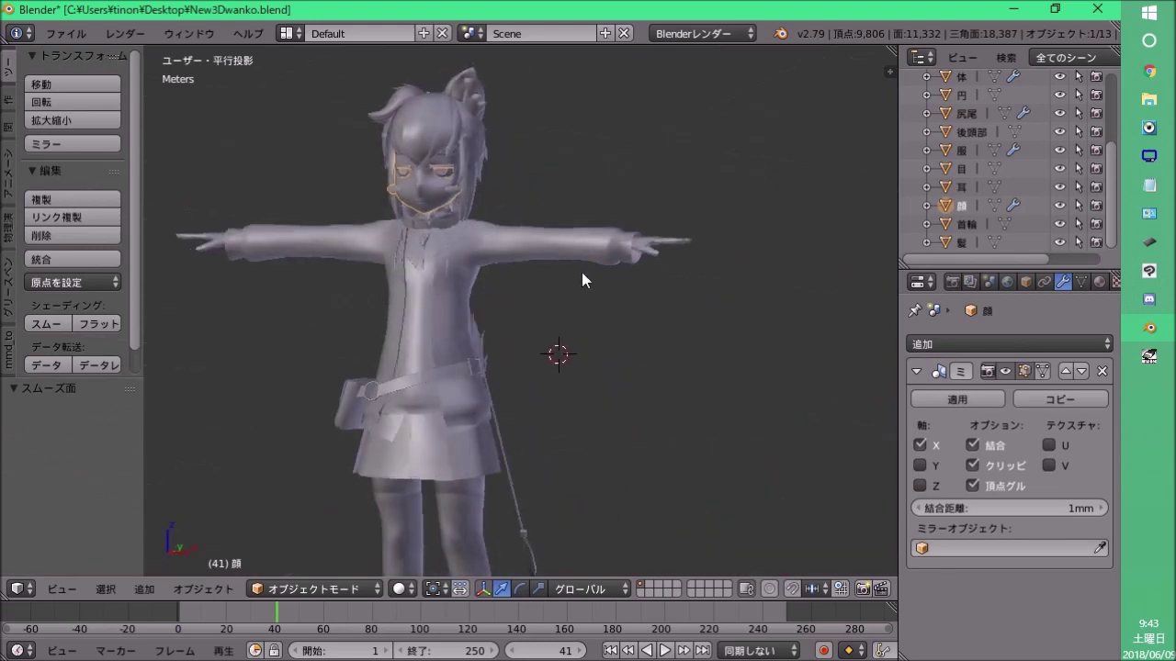
mouse_move(279, 257)
middle_down()
mouse_move(509, 284)
mouse_move(584, 240)
mouse_move(506, 310)
mouse_move(475, 304)
mouse_move(451, 270)
mouse_move(441, 276)
middle_up()
scroll(475, 303, down, 2)
scroll(441, 275, up, 3)
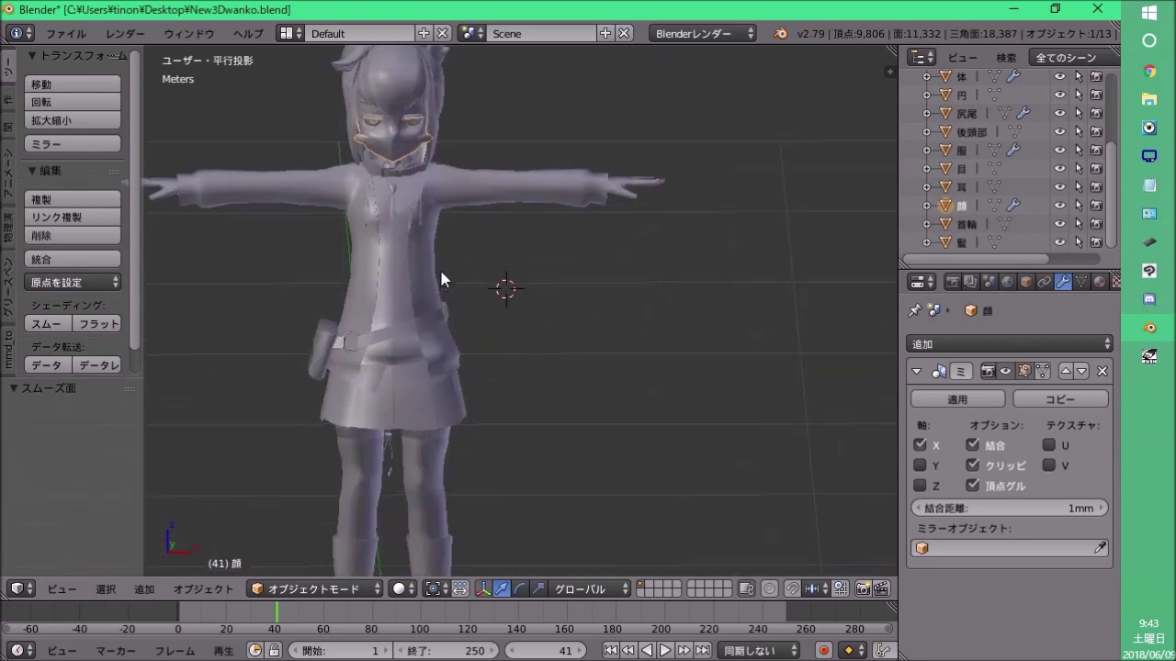
scroll(462, 316, down, 1)
scroll(461, 316, up, 3)
middle_drag(461, 316, 482, 319)
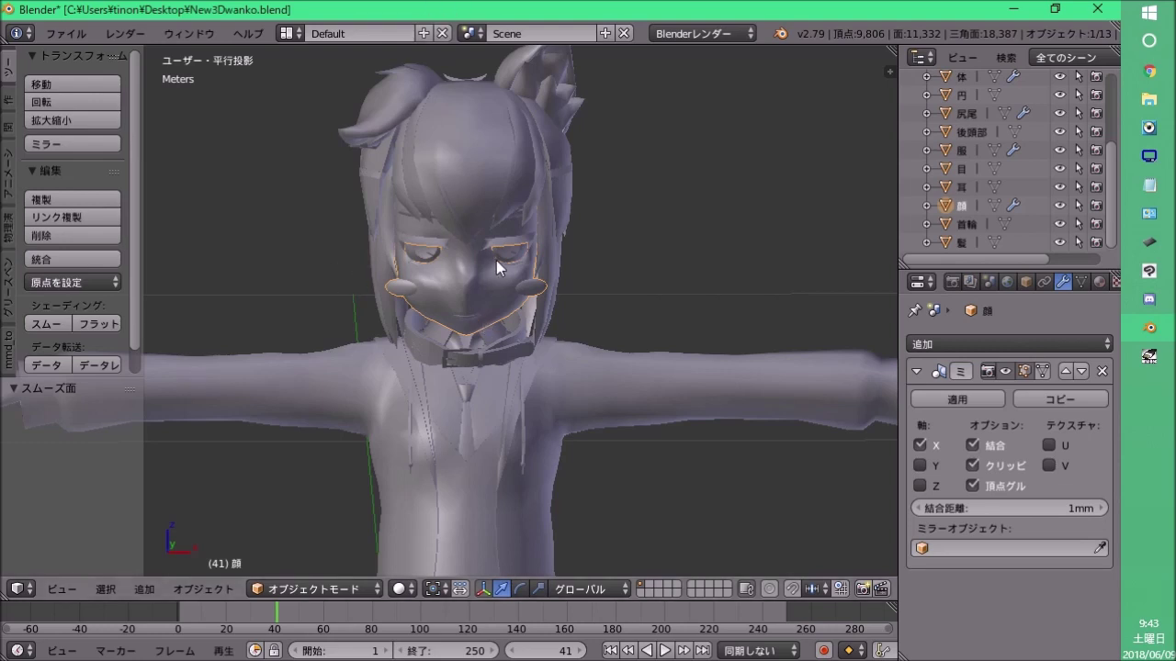
scroll(485, 273, down, 1)
scroll(482, 272, down, 3)
mouse_move(480, 275)
middle_down()
mouse_move(451, 304)
mouse_move(468, 290)
middle_up()
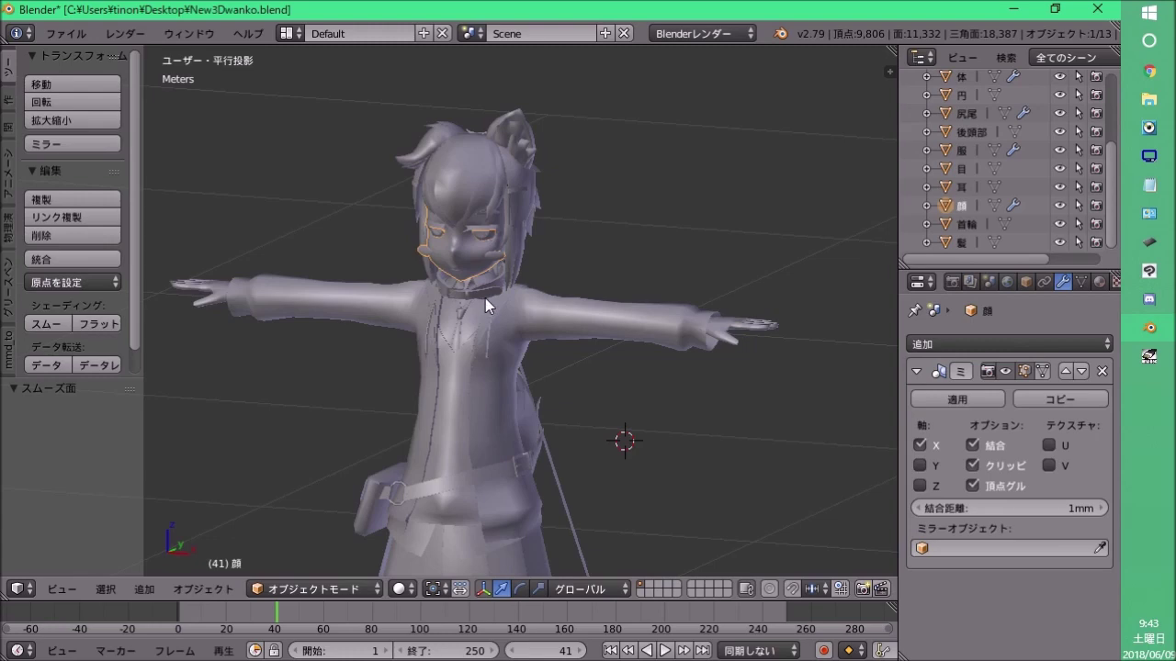
mouse_move(480, 262)
middle_down()
mouse_move(525, 267)
mouse_move(517, 309)
mouse_move(436, 306)
mouse_move(606, 315)
mouse_move(713, 245)
mouse_move(438, 343)
mouse_move(392, 447)
middle_up()
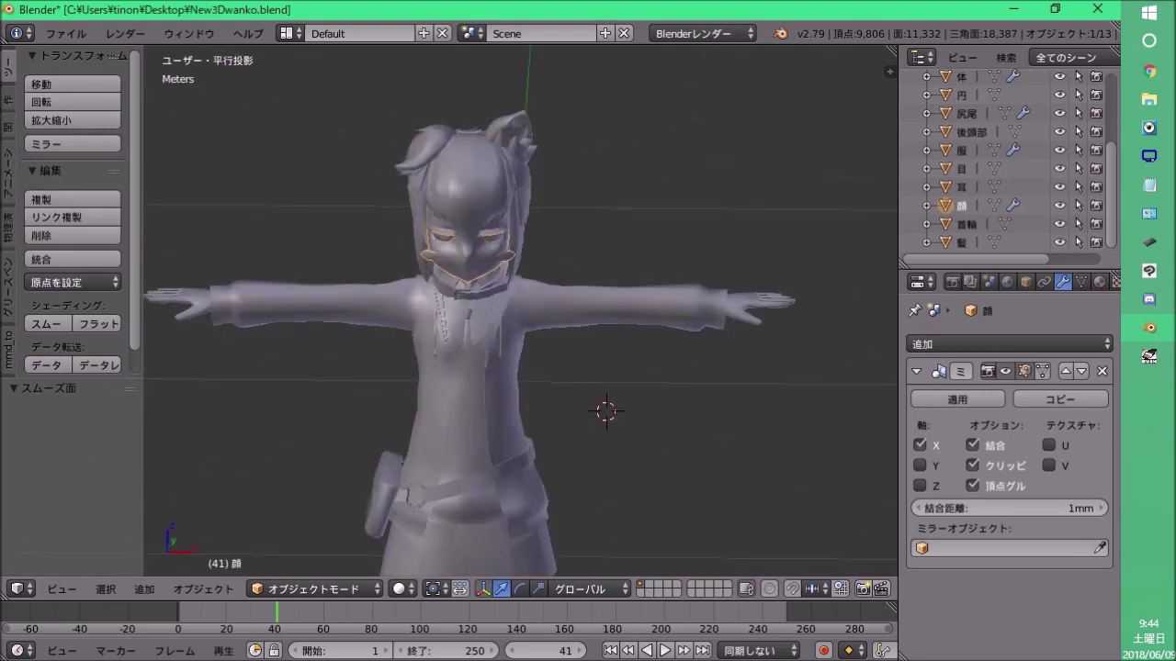